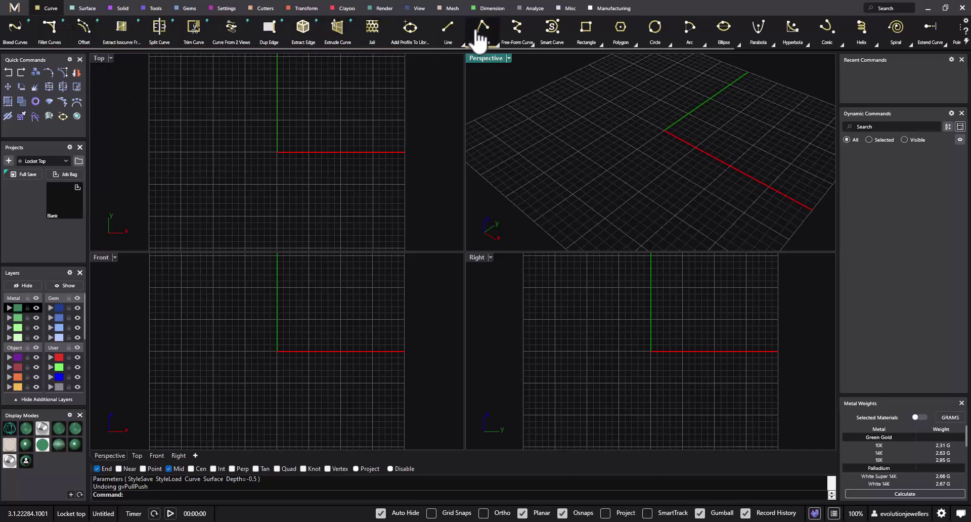
- Draw an ellipse centred on the origin with a 10 mm vertical and a 7 mm horizontal semi-axis, and save a new project version
{"action": "left_click", "coordinate": [725, 40]}
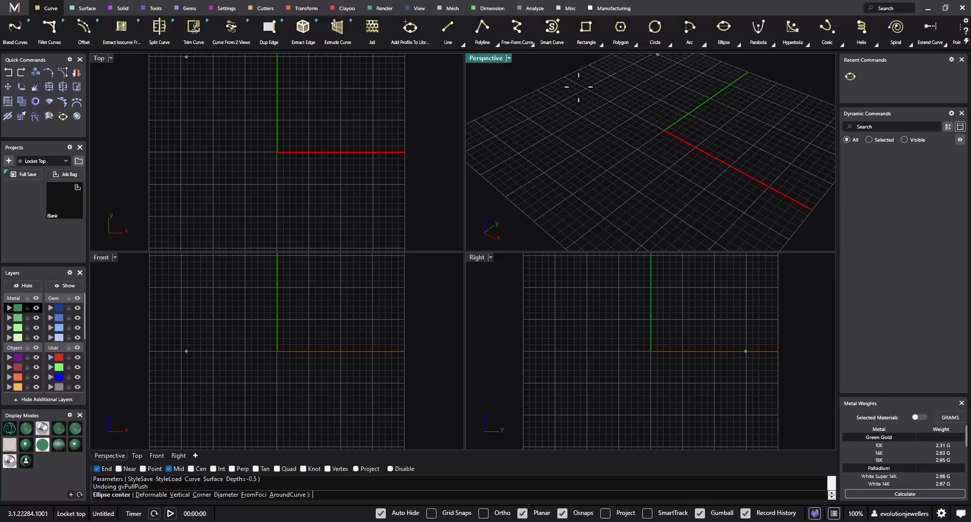
{"action": "left_click", "coordinate": [277, 152]}
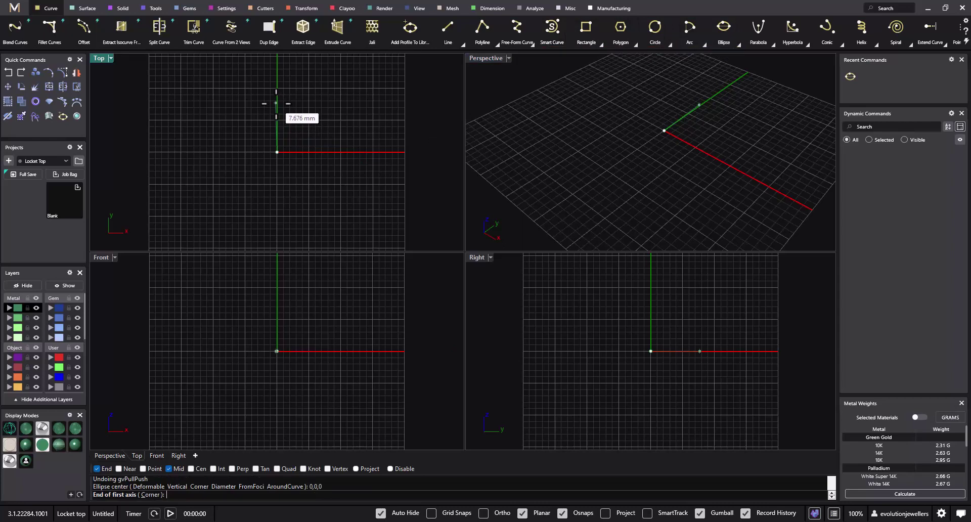
{"action": "type", "text": "10"}
{"action": "key", "text": "Return"}
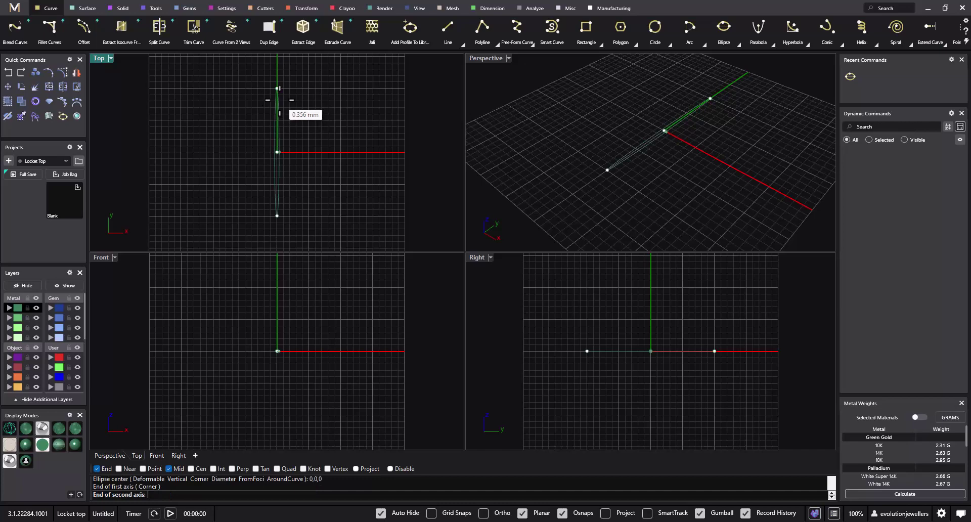
{"action": "type", "text": "7"}
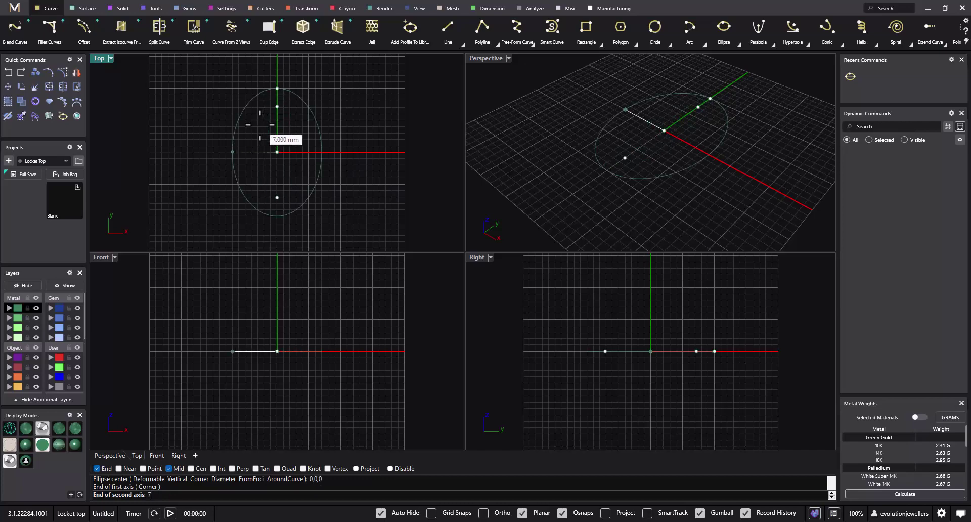
{"action": "key", "text": "Return"}
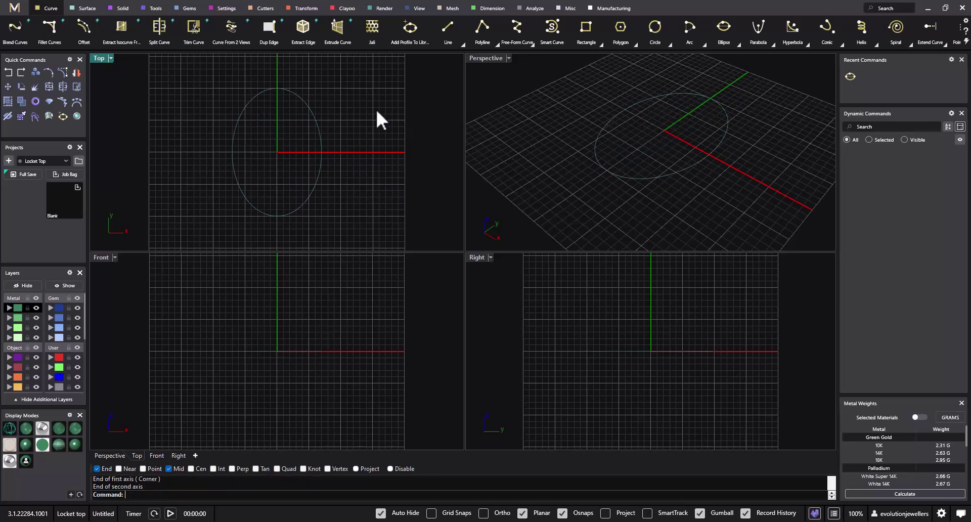
{"action": "left_click", "coordinate": [318, 149]}
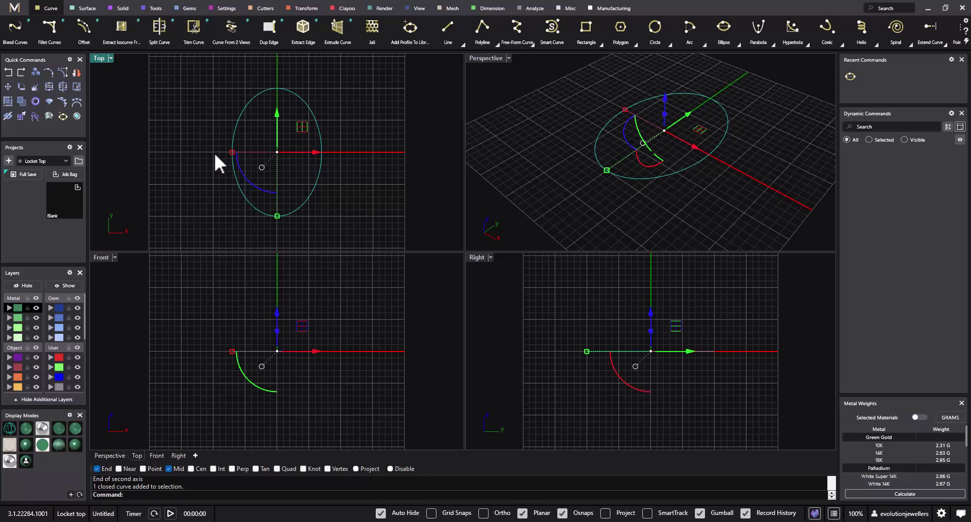
{"action": "left_click", "coordinate": [77, 187]}
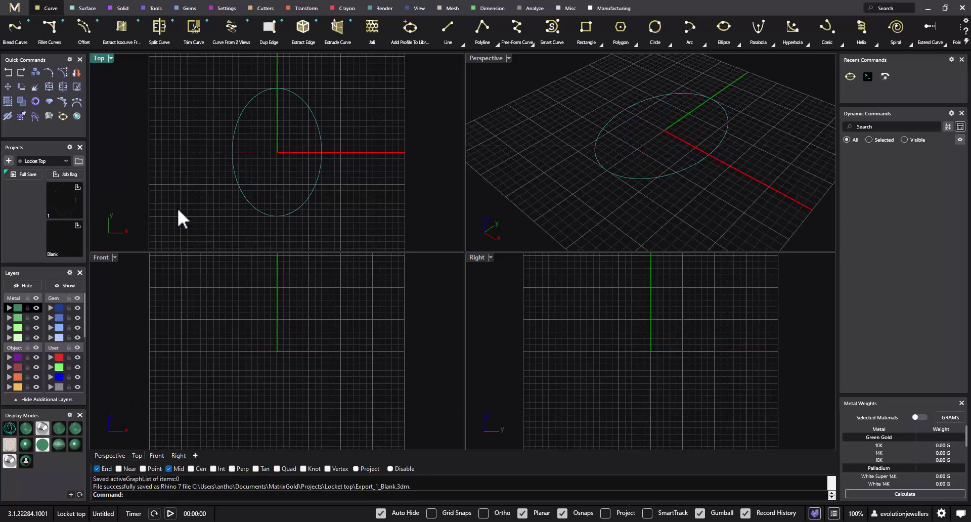
- On the red User layer, with 0.5 grid snaps, draw a horizontal line about 20 mm long across the ellipse, about 3 mm above the X axis
{"action": "left_click", "coordinate": [57, 358]}
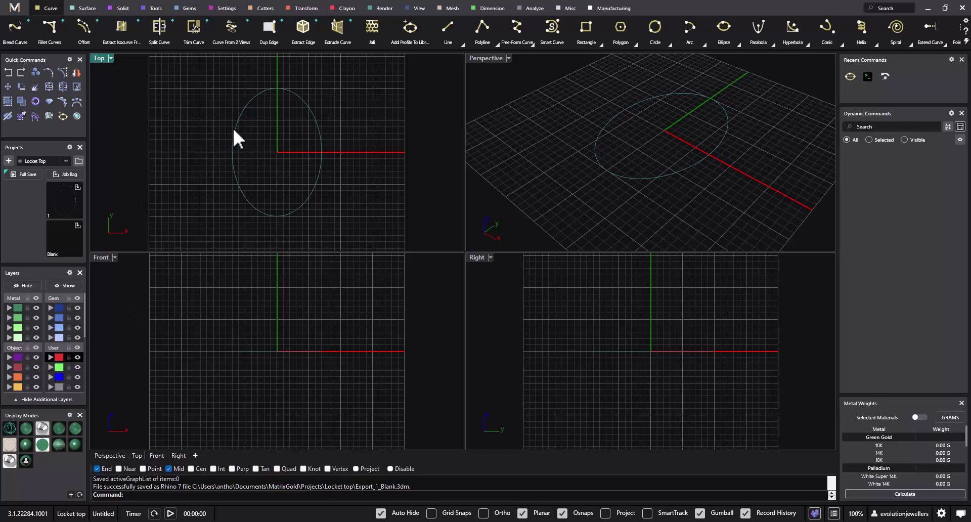
{"action": "left_click", "coordinate": [448, 40]}
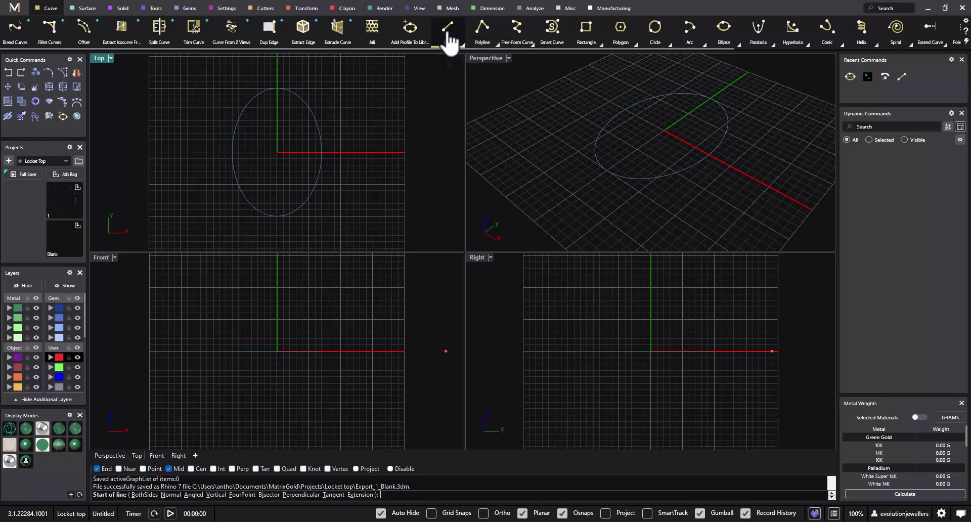
{"action": "left_click", "coordinate": [432, 515]}
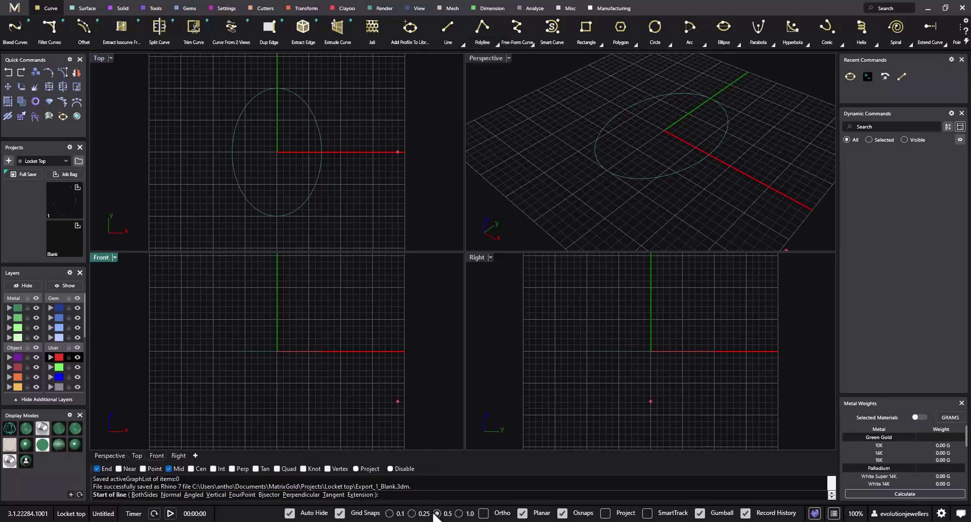
{"action": "double_click", "coordinate": [99, 58]}
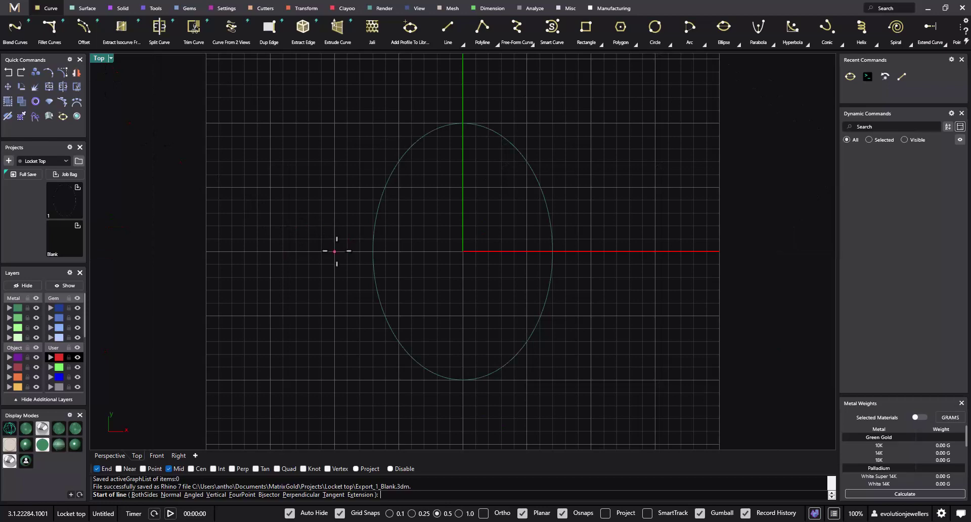
{"action": "left_click", "coordinate": [334, 213]}
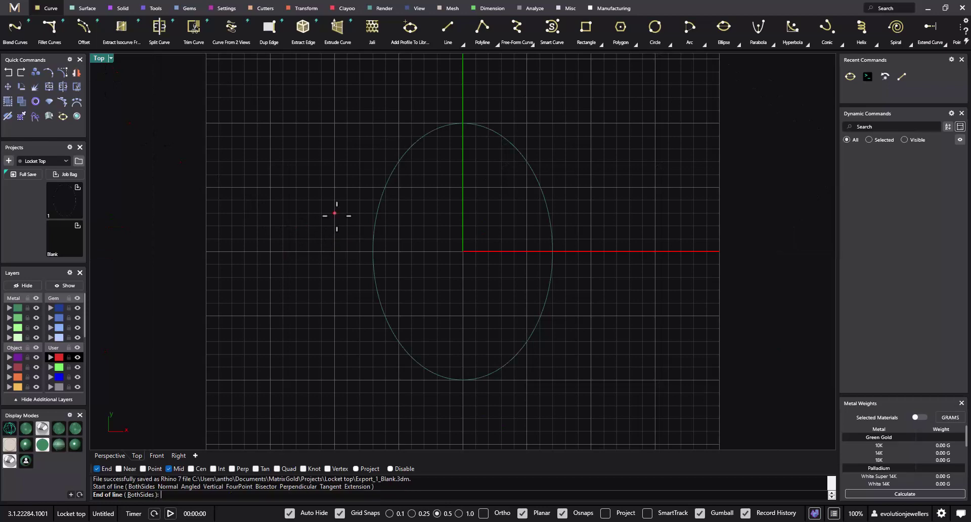
{"action": "left_click", "coordinate": [591, 213]}
- Mirror the horizontal line across the X axis through the origin, keeping the original
{"action": "left_click_drag", "start_coordinate": [335, 222], "coordinate": [333, 225]}
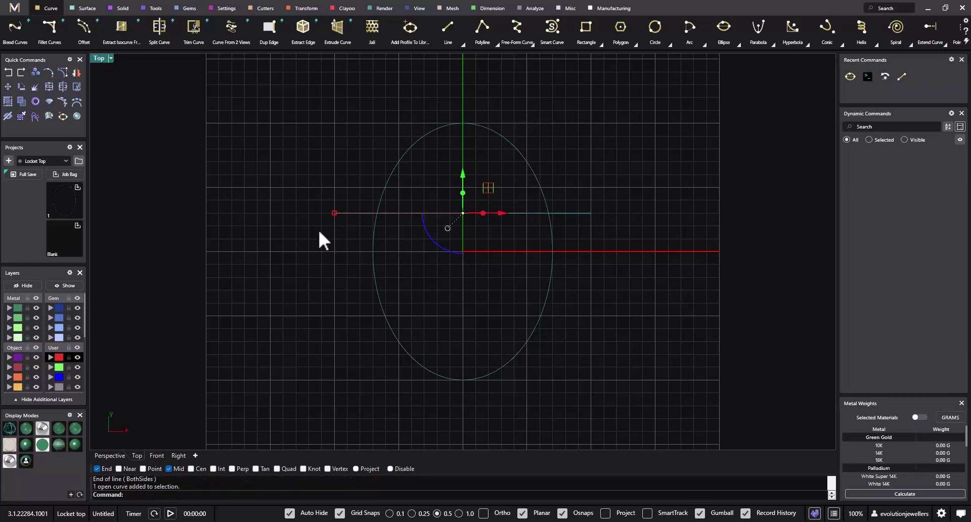
{"action": "left_click", "coordinate": [76, 72]}
{"action": "type", "text": "0"}
{"action": "key", "text": "Return"}
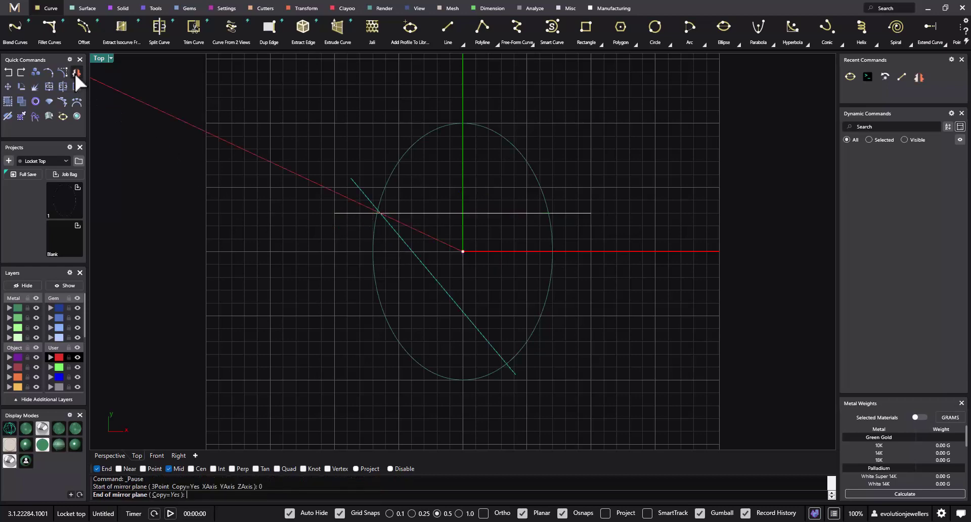
{"action": "left_click", "coordinate": [223, 253]}
{"action": "key", "text": "Escape"}
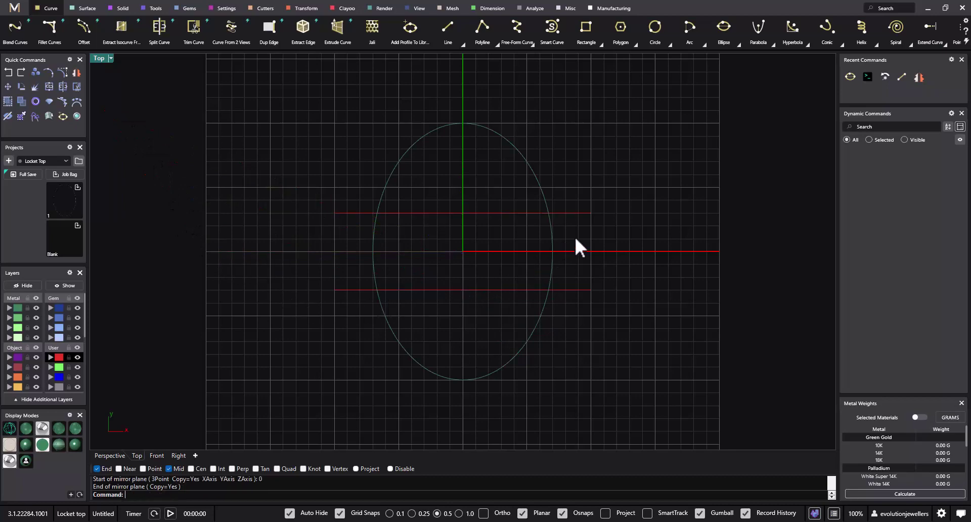
- Rotate both lines together about 30 degrees clockwise around the origin in the Top view
{"action": "left_click_drag", "start_coordinate": [596, 256], "coordinate": [576, 322]}
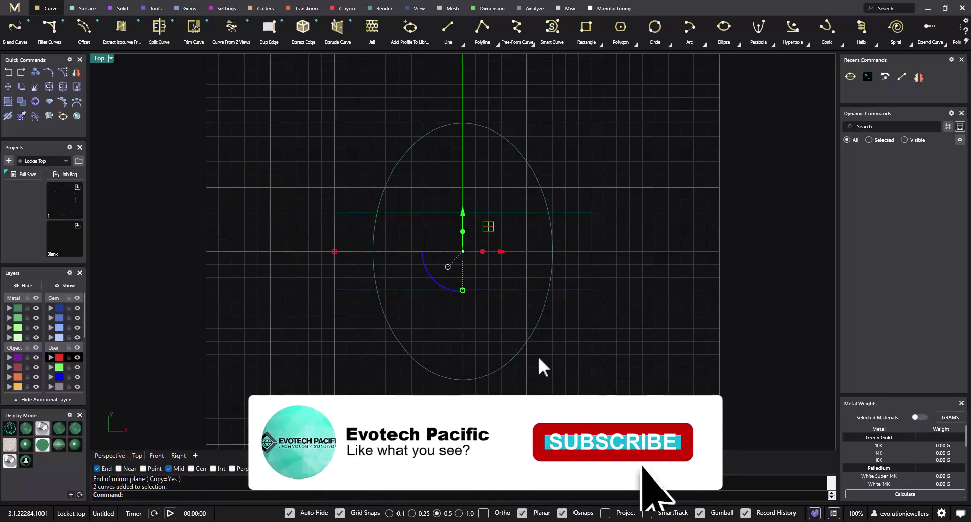
{"action": "left_click_drag", "start_coordinate": [437, 287], "coordinate": [431, 270]}
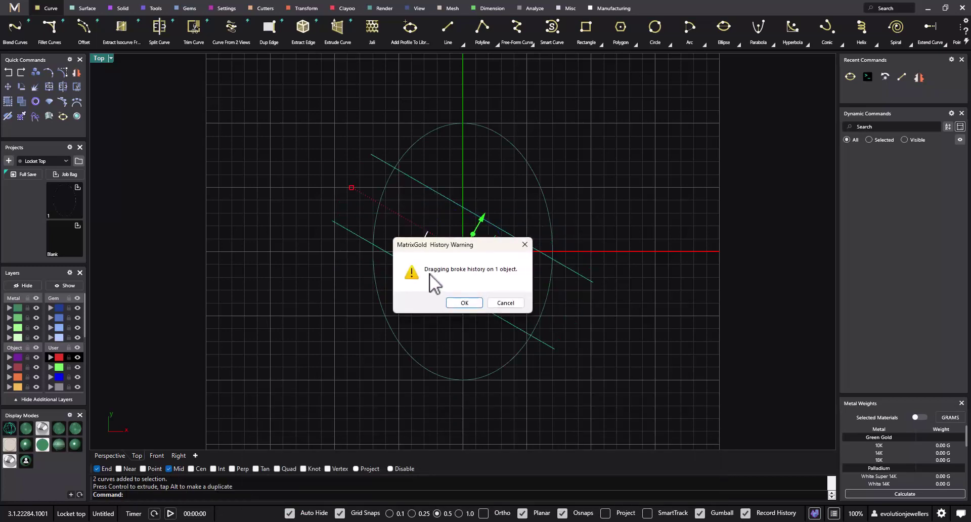
{"action": "left_click", "coordinate": [468, 305]}
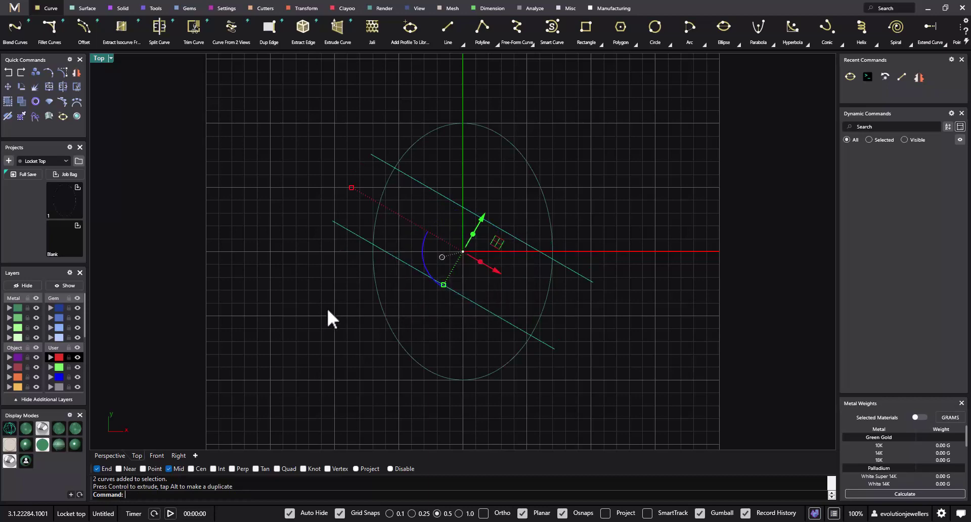
- Raise both slanted lines about 3 mm above the ellipse in the Front view and deselect them
{"action": "double_click", "coordinate": [98, 59]}
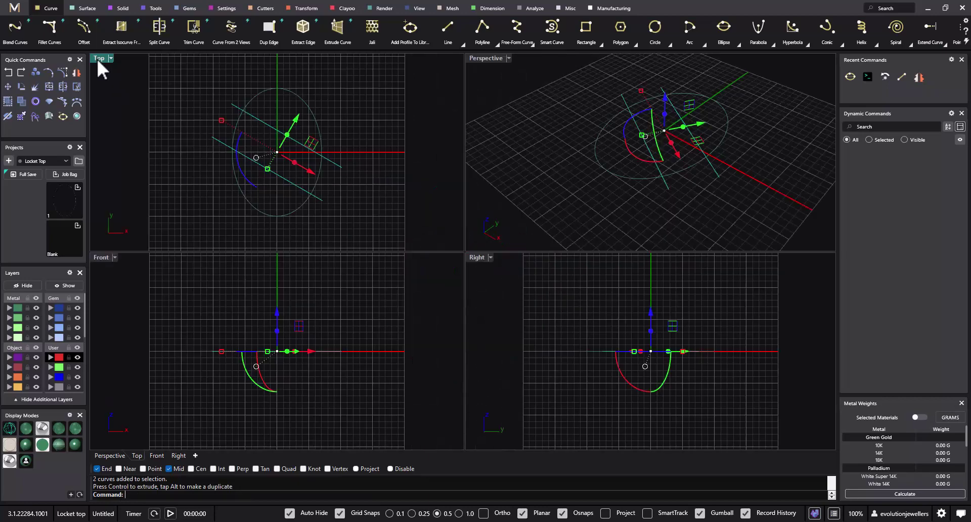
{"action": "left_click_drag", "start_coordinate": [278, 314], "coordinate": [278, 296]}
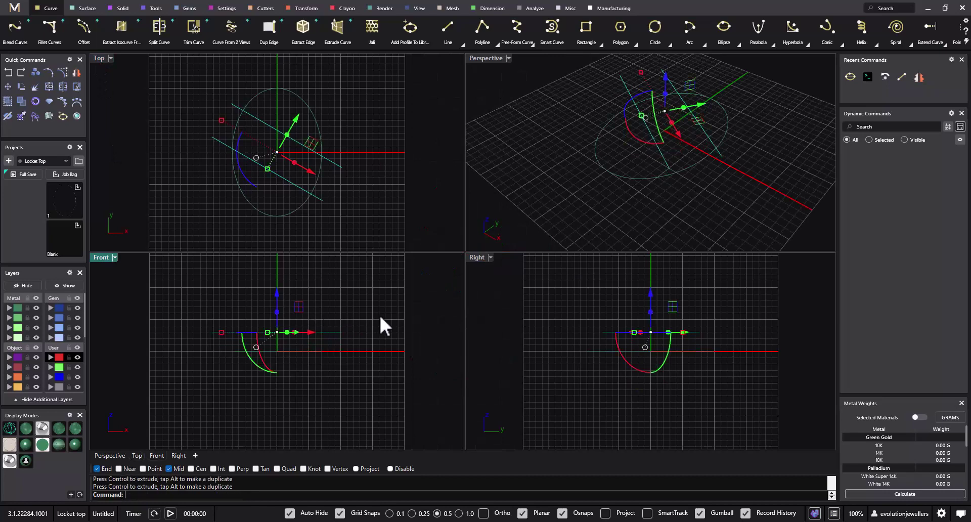
{"action": "key", "text": "Delete"}
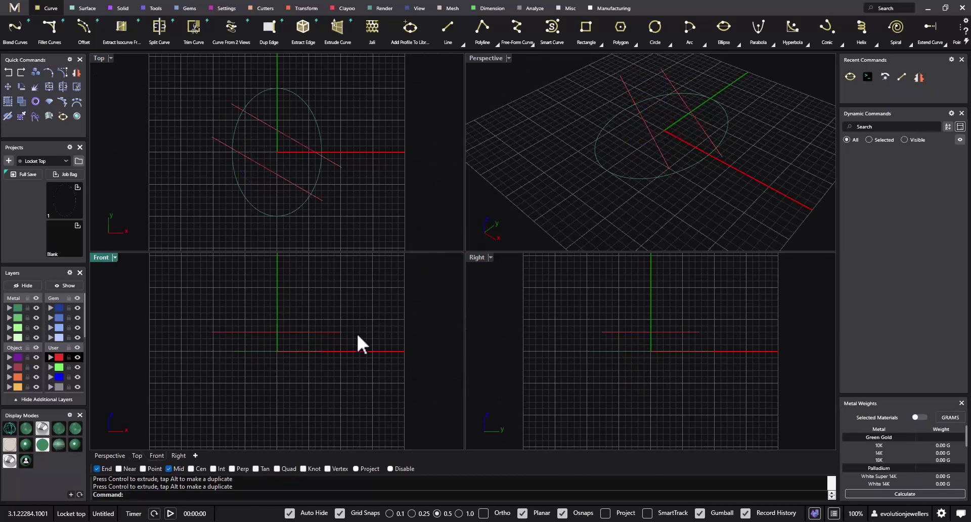
- Turn off grid snaps and create a Profile Cap from the ellipse
{"action": "double_click", "coordinate": [489, 59]}
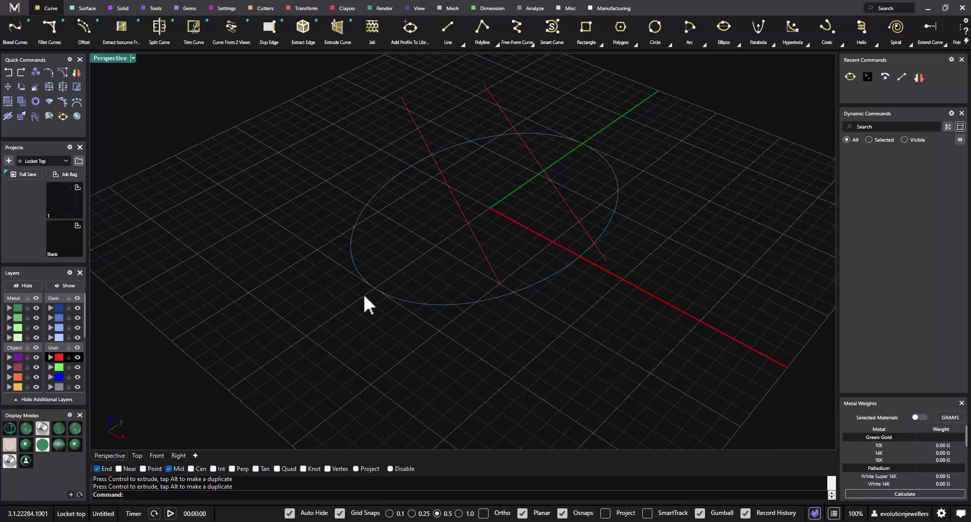
{"action": "left_click", "coordinate": [340, 513]}
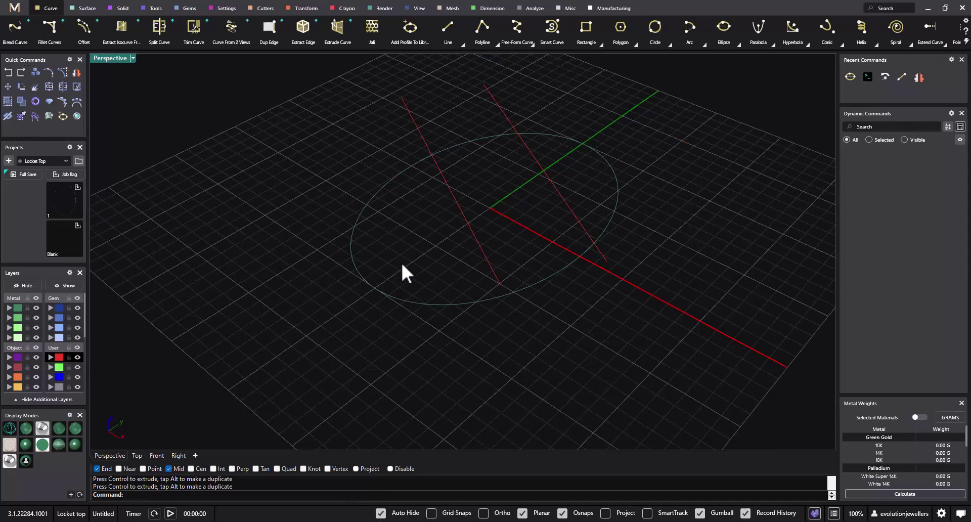
{"action": "left_click_drag", "start_coordinate": [347, 300], "coordinate": [343, 302]}
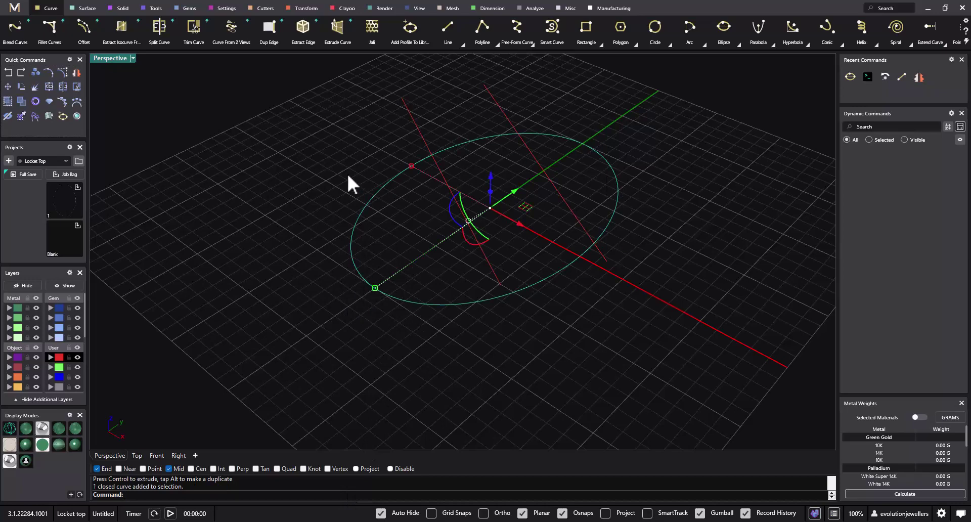
{"action": "left_click", "coordinate": [155, 9]}
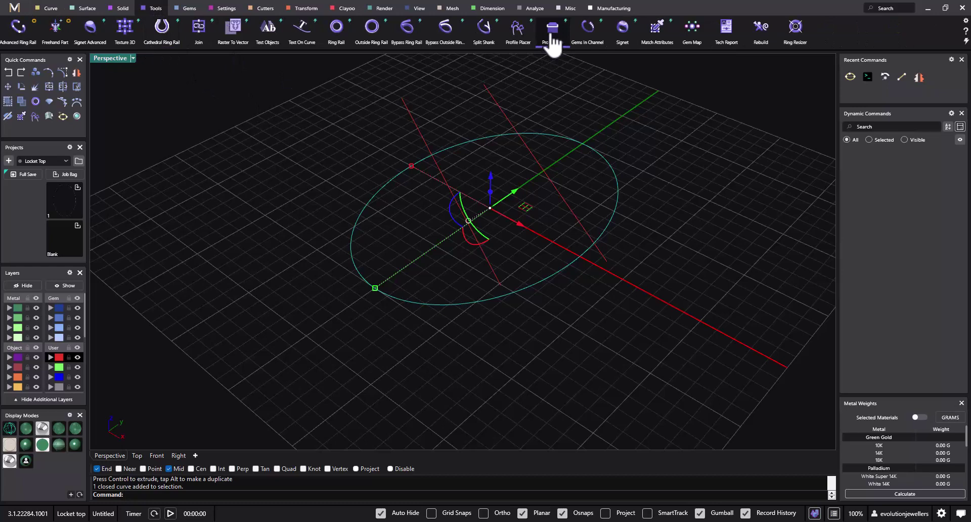
{"action": "left_click", "coordinate": [553, 31]}
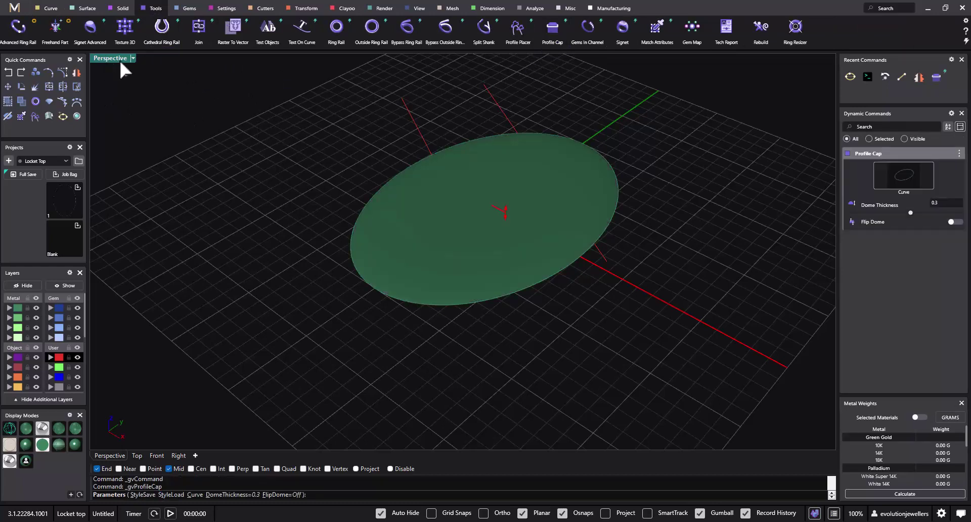
- Set the cap's dome thickness to 1.5 mm and finish the Profile Cap
{"action": "double_click", "coordinate": [119, 58]}
{"action": "left_click", "coordinate": [650, 347]}
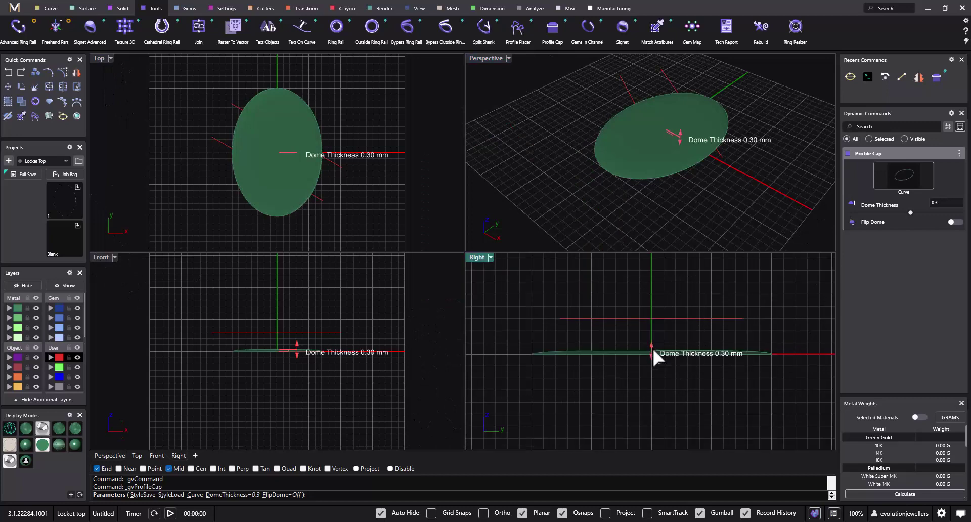
{"action": "left_click_drag", "start_coordinate": [650, 347], "coordinate": [651, 333]}
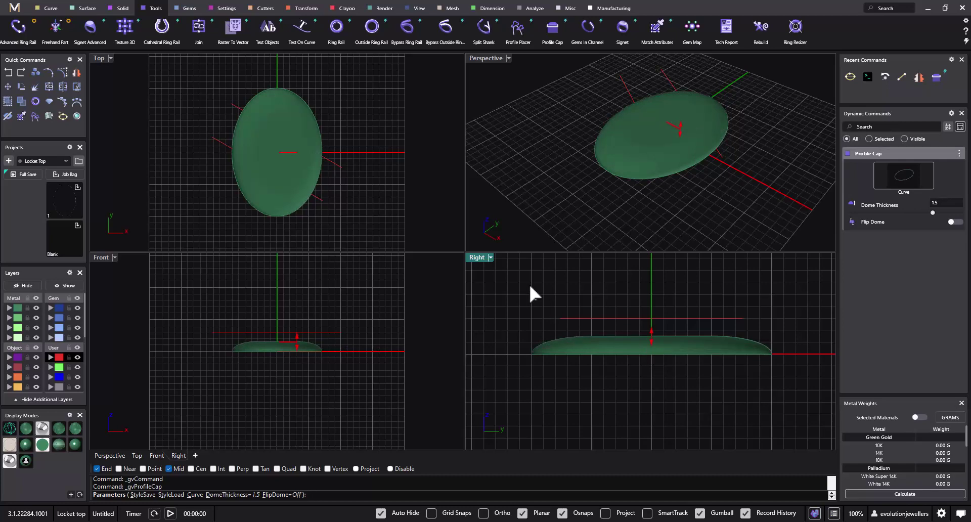
{"action": "key", "text": "Return"}
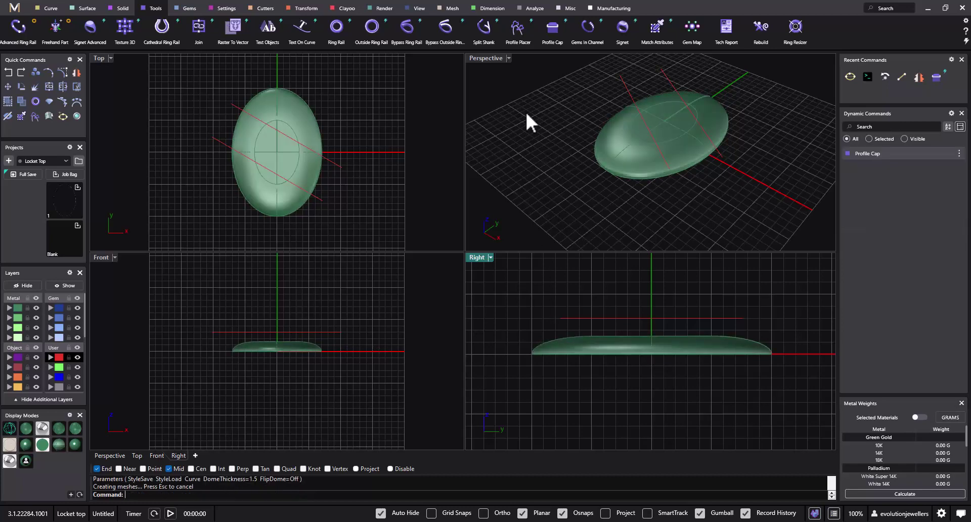
- Select the domed cap together with both lines and save another project version
{"action": "double_click", "coordinate": [487, 58]}
{"action": "right_click_drag", "start_coordinate": [327, 348], "coordinate": [521, 307]}
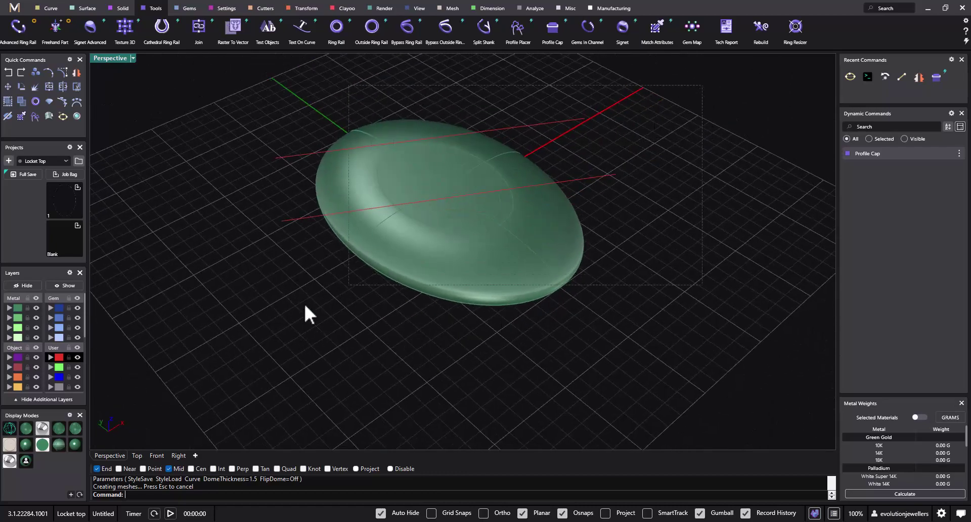
{"action": "left_click_drag", "start_coordinate": [221, 344], "coordinate": [221, 343]}
{"action": "left_click", "coordinate": [77, 227]}
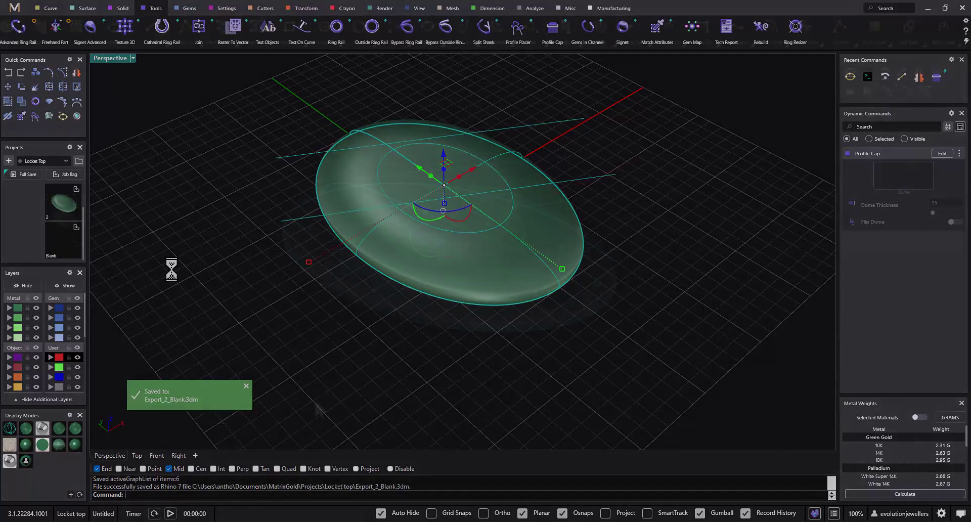
- In the Top view, offset the lower slanted line 0.5 mm toward the upper one
{"action": "right_click_drag", "start_coordinate": [578, 352], "coordinate": [524, 380]}
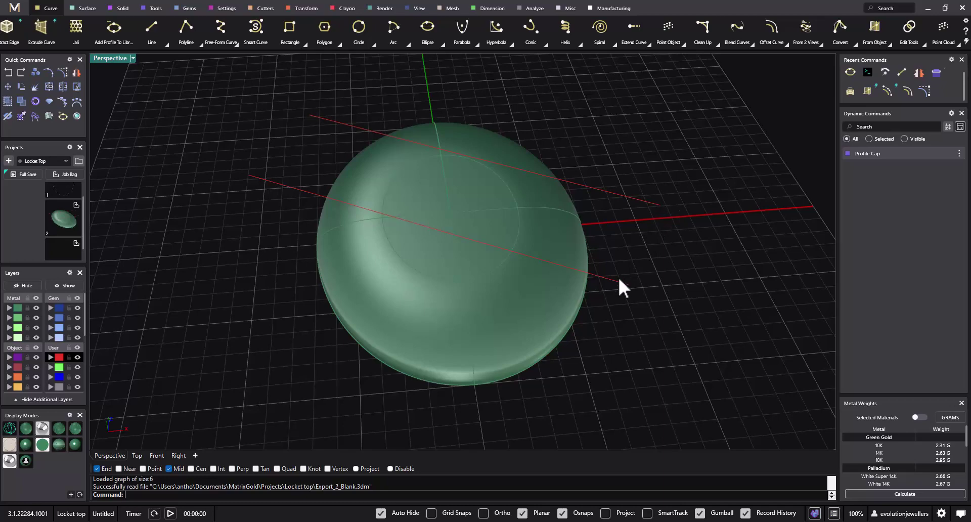
{"action": "double_click", "coordinate": [102, 59]}
{"action": "double_click", "coordinate": [95, 58]}
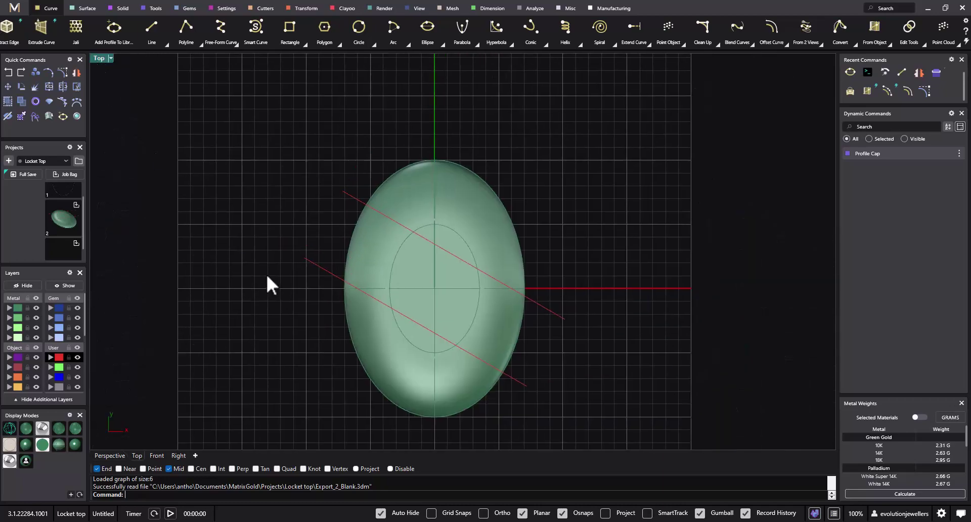
{"action": "scroll", "coordinate": [320, 276], "scroll_direction": "up", "scroll_amount": 4}
{"action": "left_click", "coordinate": [319, 253]}
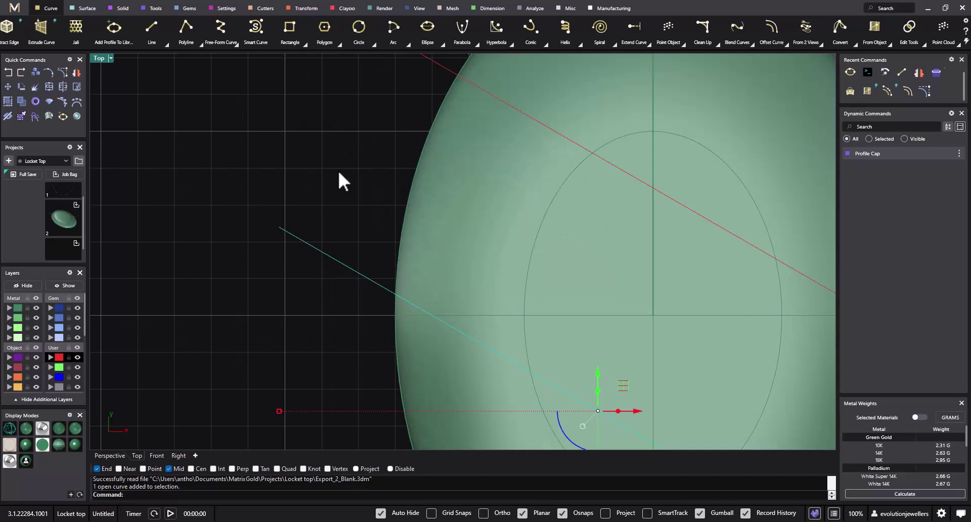
{"action": "left_click", "coordinate": [772, 30]}
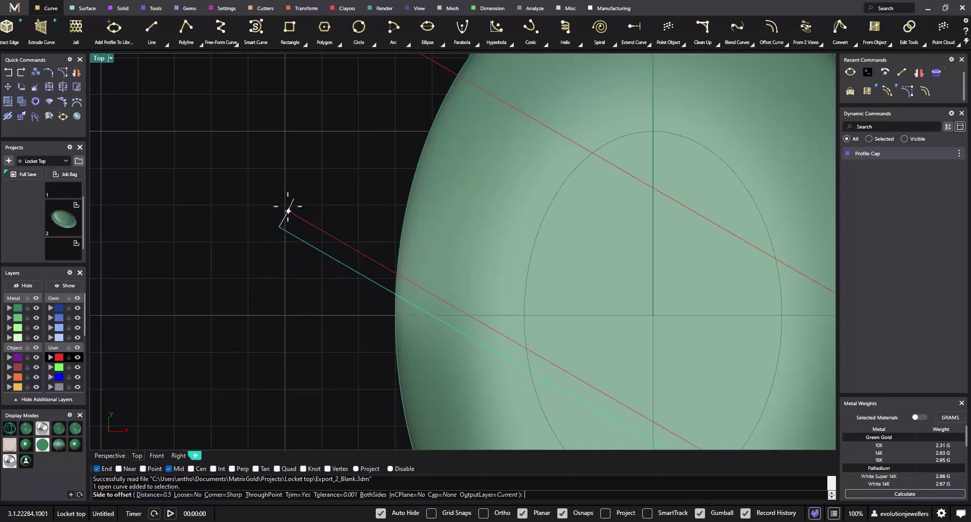
{"action": "left_click", "coordinate": [307, 196]}
- Offset the upper slanted line 0.5 mm toward the lower one and clear the selection
{"action": "left_click", "coordinate": [432, 60]}
{"action": "right_click", "coordinate": [421, 66]}
{"action": "left_click", "coordinate": [397, 100]}
{"action": "key", "text": "Escape"}
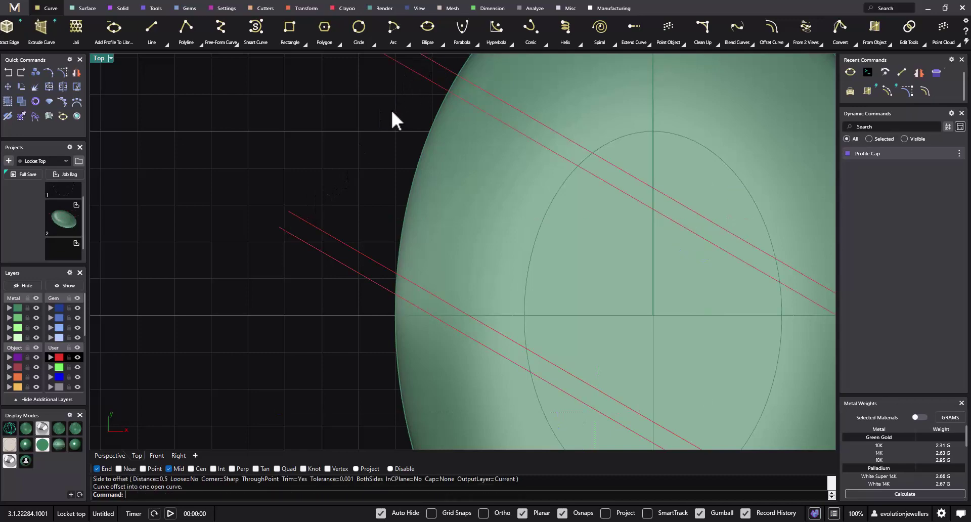
- Select all four slanted lines and project them onto the domed cap from the Top view
{"action": "right_click_drag", "start_coordinate": [392, 108], "coordinate": [365, 135]}
{"action": "left_click_drag", "start_coordinate": [378, 75], "coordinate": [325, 160]}
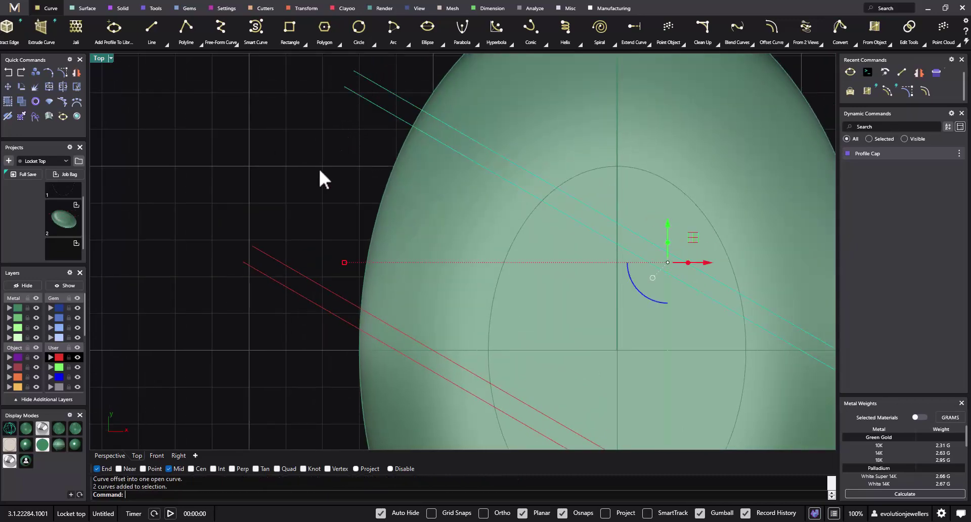
{"action": "left_click_drag", "start_coordinate": [293, 231], "coordinate": [225, 329]}
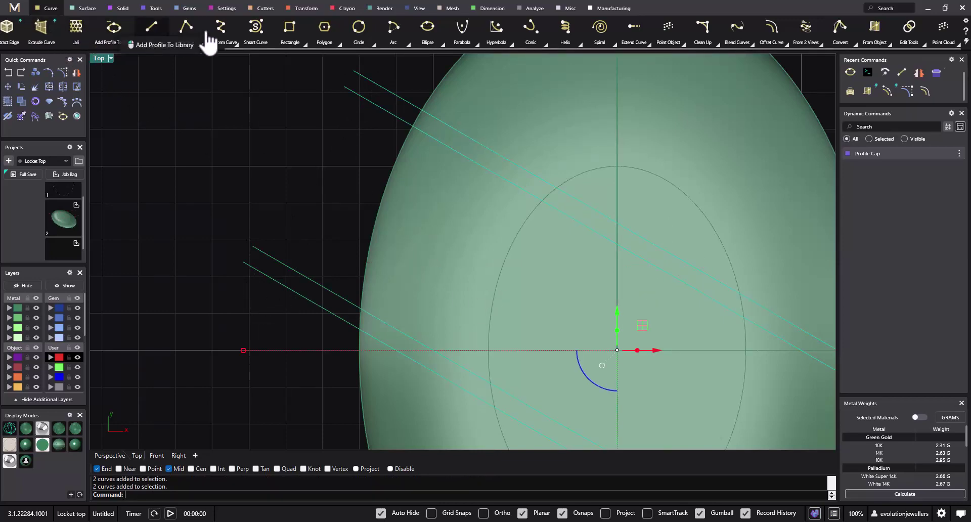
{"action": "left_click", "coordinate": [894, 49]}
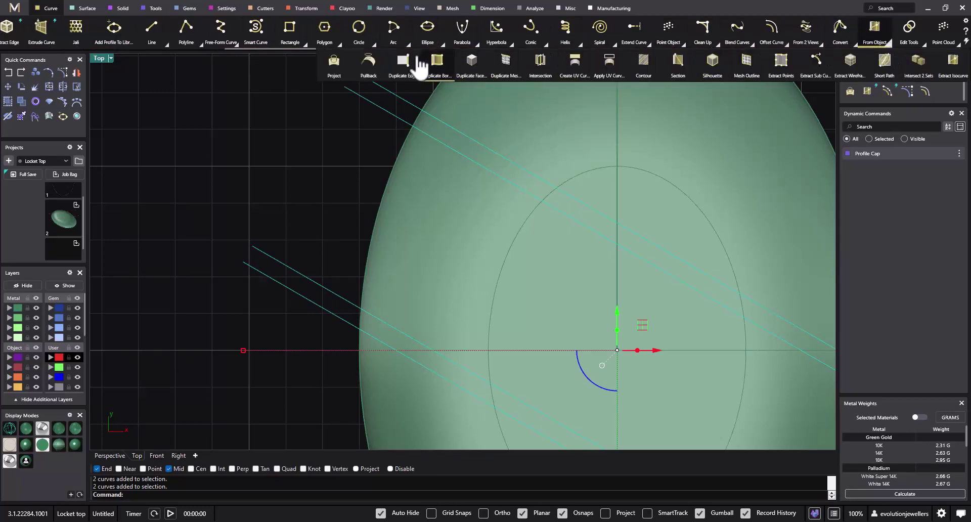
{"action": "left_click", "coordinate": [331, 69]}
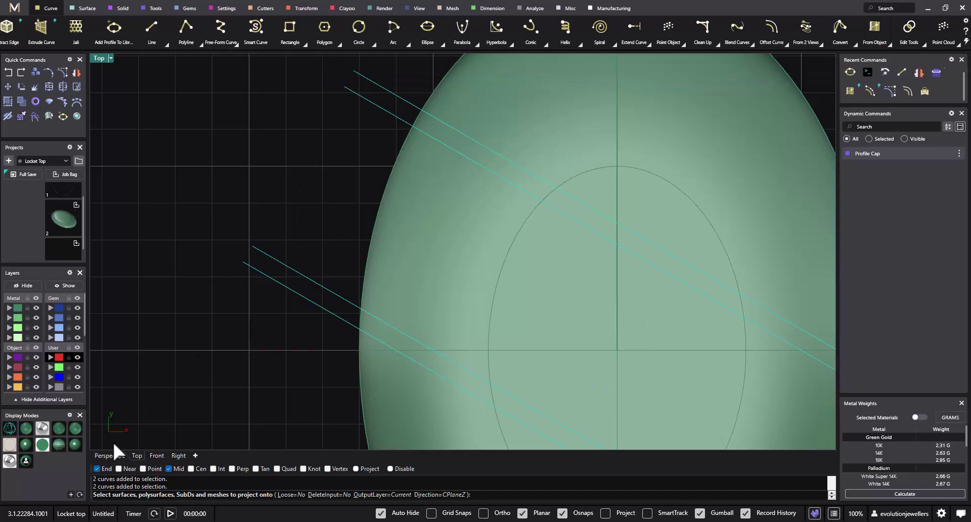
{"action": "left_click", "coordinate": [427, 234]}
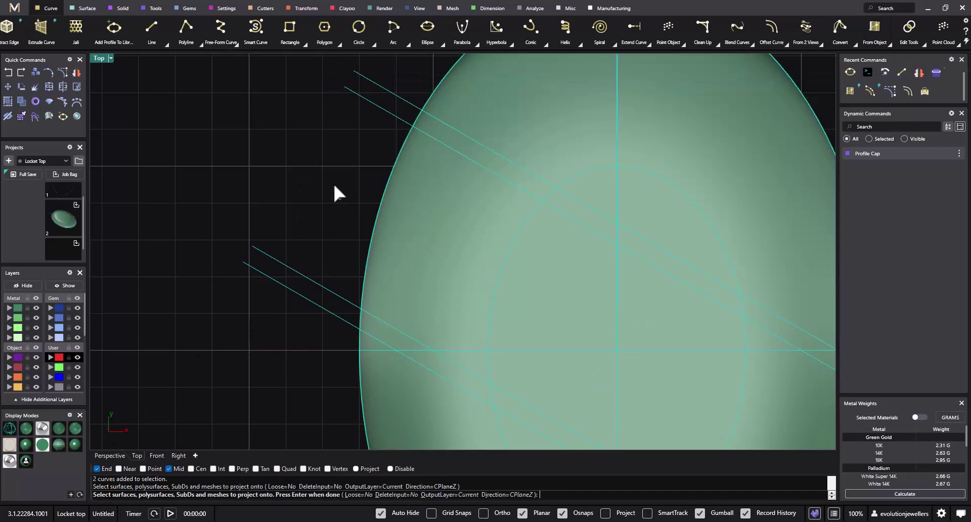
{"action": "key", "text": "Return"}
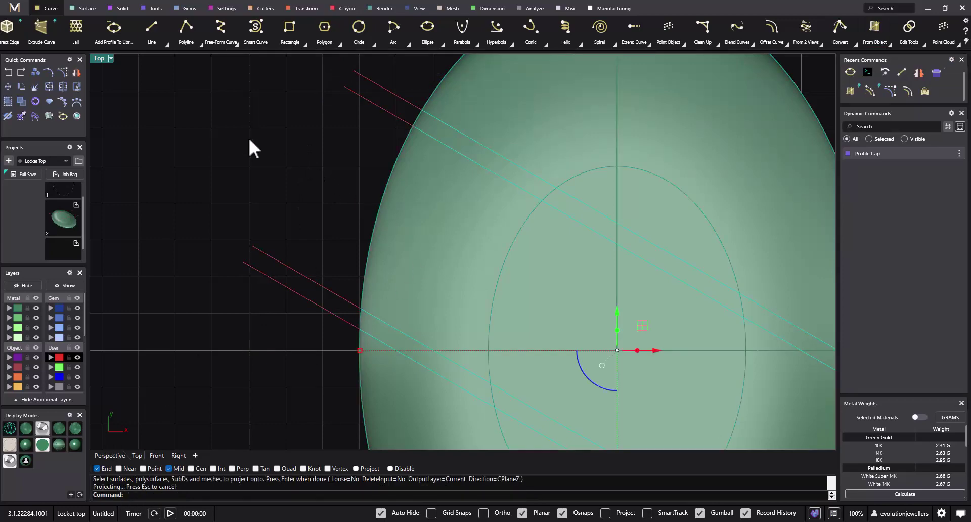
- Delete the four original straight lines above the dome in the Perspective view, keeping the projected curves
{"action": "double_click", "coordinate": [99, 58]}
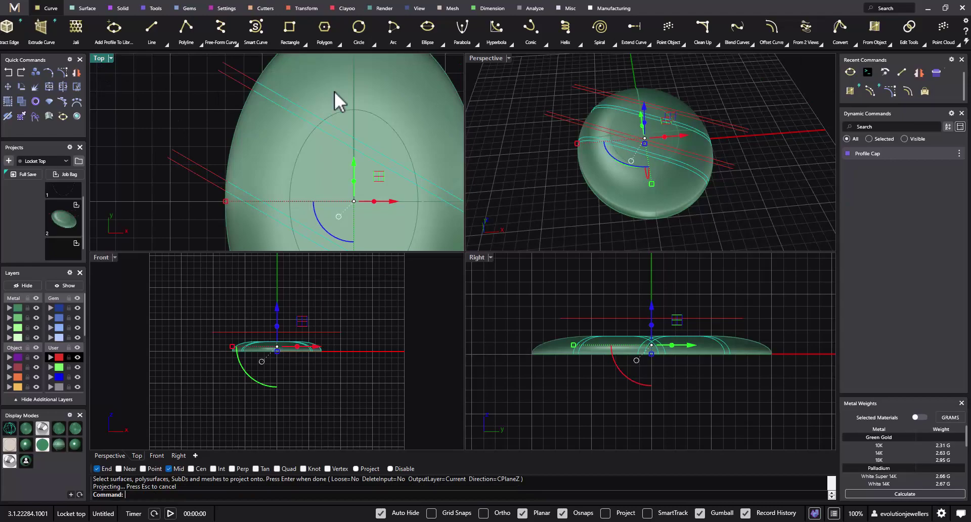
{"action": "double_click", "coordinate": [484, 57]}
{"action": "left_click", "coordinate": [273, 244]}
{"action": "right_click_drag", "start_coordinate": [277, 283], "coordinate": [277, 219]}
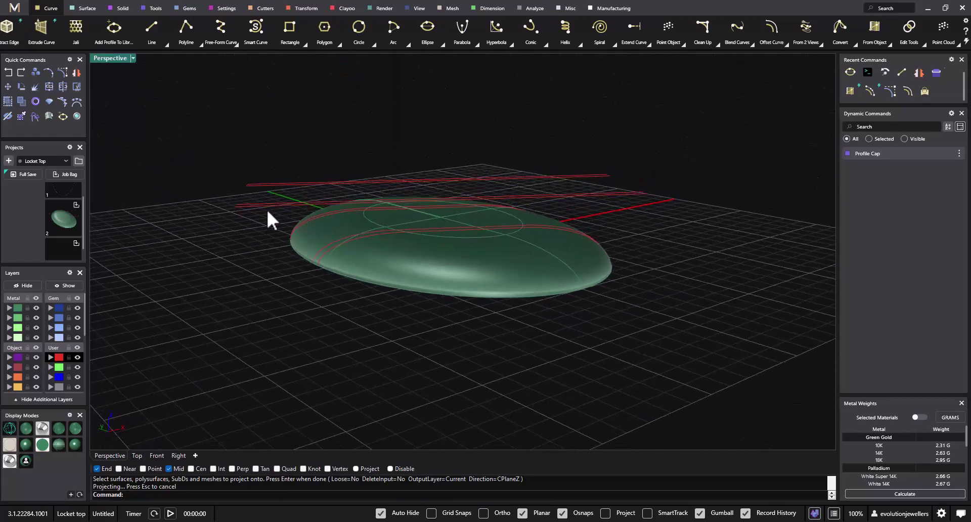
{"action": "left_click_drag", "start_coordinate": [245, 205], "coordinate": [195, 253]}
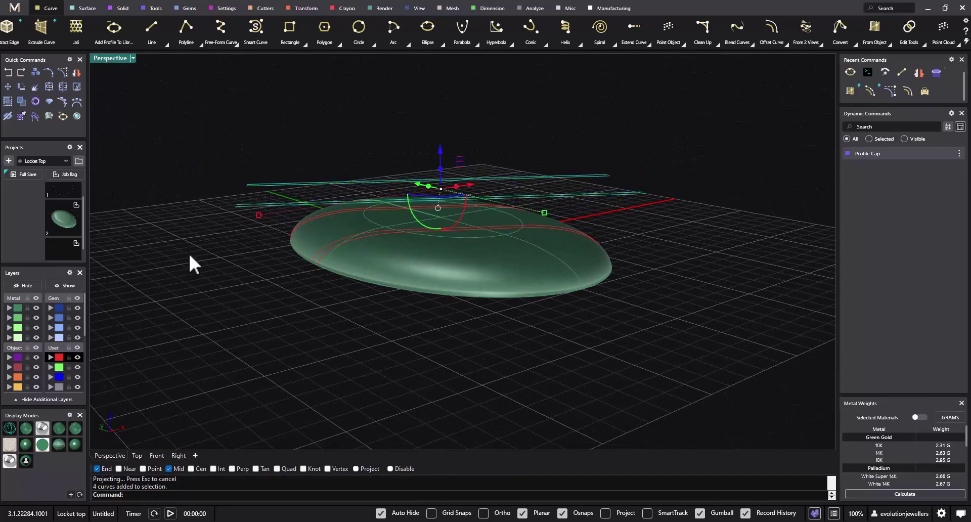
{"action": "key", "text": "Delete"}
- Start Extract Isocurve From Surface on the domed cap and turn the isocurve to run around the rim at angle -180
{"action": "left_click", "coordinate": [480, 302]}
{"action": "right_click_drag", "start_coordinate": [304, 305], "coordinate": [375, 339]}
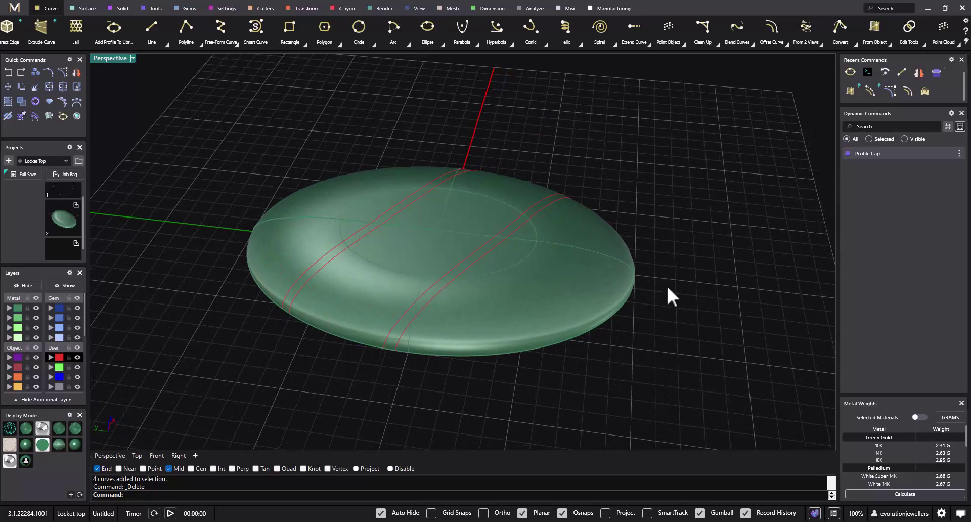
{"action": "left_click", "coordinate": [480, 341]}
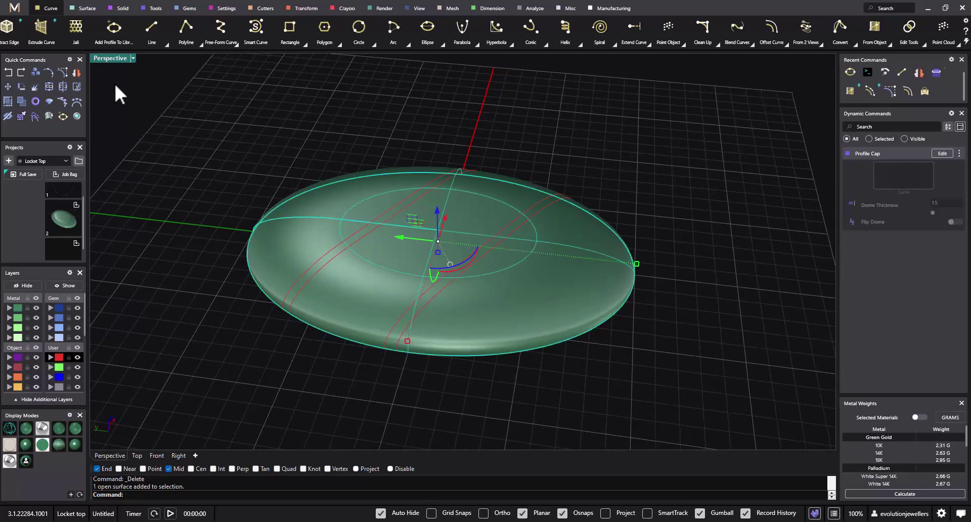
{"action": "scroll", "coordinate": [90, 48], "scroll_direction": "up", "scroll_amount": 5}
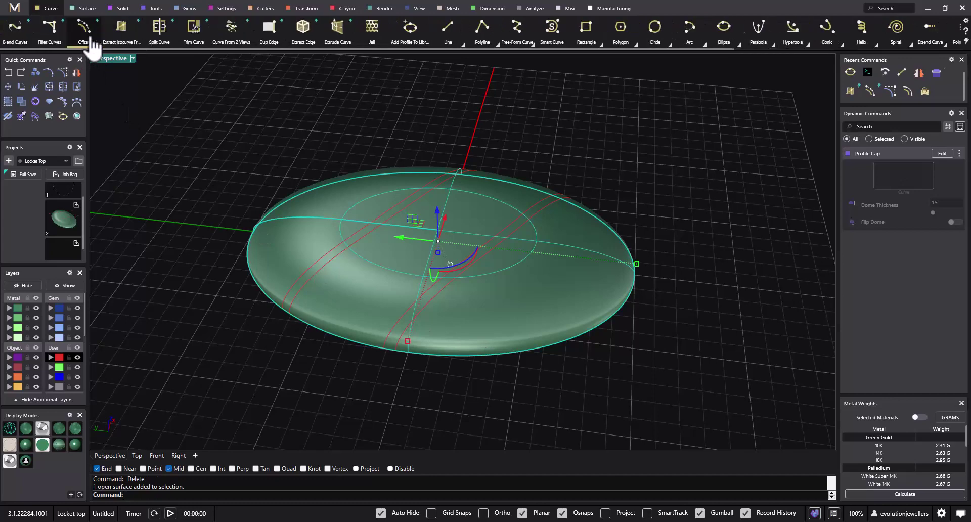
{"action": "left_click", "coordinate": [121, 35]}
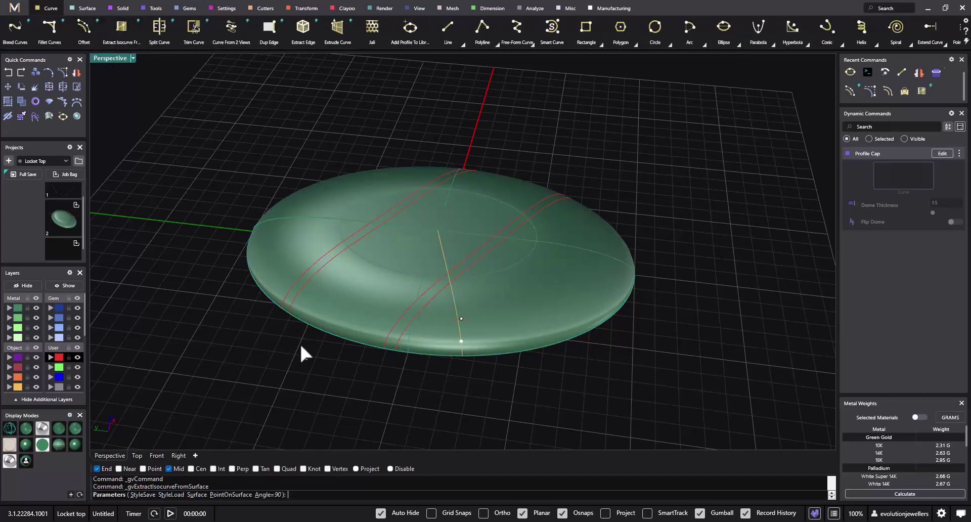
{"action": "right_click_drag", "start_coordinate": [613, 351], "coordinate": [538, 374]}
{"action": "mouse_move", "coordinate": [347, 286]}
{"action": "left_click_drag", "start_coordinate": [342, 282], "coordinate": [324, 278]}
- Position the isocurve slightly above the dome's lower edge and finish the extraction
{"action": "right_click_drag", "start_coordinate": [296, 356], "coordinate": [448, 329]}
{"action": "scroll", "coordinate": [447, 319], "scroll_direction": "up", "scroll_amount": 3}
{"action": "mouse_move", "coordinate": [481, 304]}
{"action": "left_mouse_down"}
{"action": "mouse_move", "coordinate": [480, 312]}
{"action": "mouse_move", "coordinate": [494, 267]}
{"action": "mouse_move", "coordinate": [475, 303]}
{"action": "mouse_move", "coordinate": [479, 293]}
{"action": "left_mouse_up"}
{"action": "scroll", "coordinate": [545, 368], "scroll_direction": "down", "scroll_amount": 5}
{"action": "right_click_drag", "start_coordinate": [545, 368], "coordinate": [454, 387]}
{"action": "key", "text": "Return"}
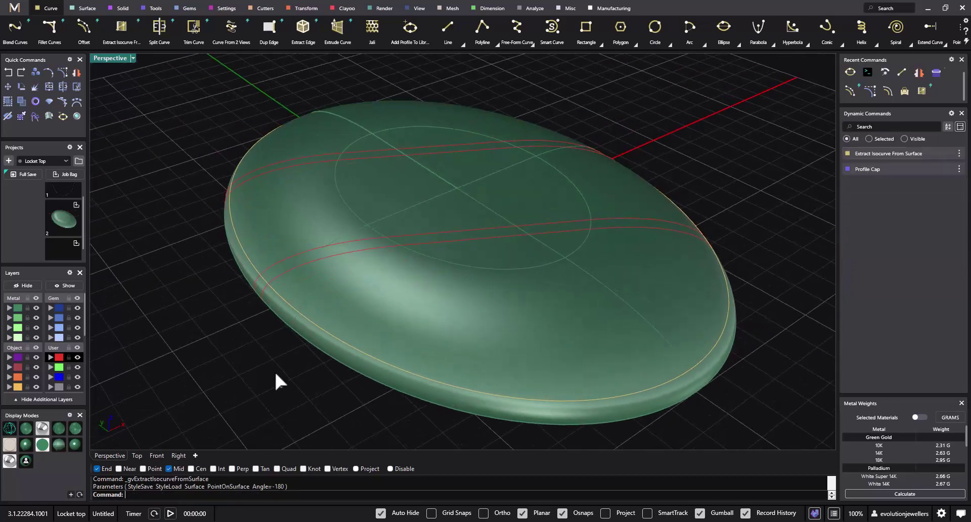
- Select everything in the model, save another project version, and clear the selection
{"action": "right_click_drag", "start_coordinate": [273, 360], "coordinate": [313, 294]}
{"action": "scroll", "coordinate": [645, 200], "scroll_direction": "down", "scroll_amount": 3}
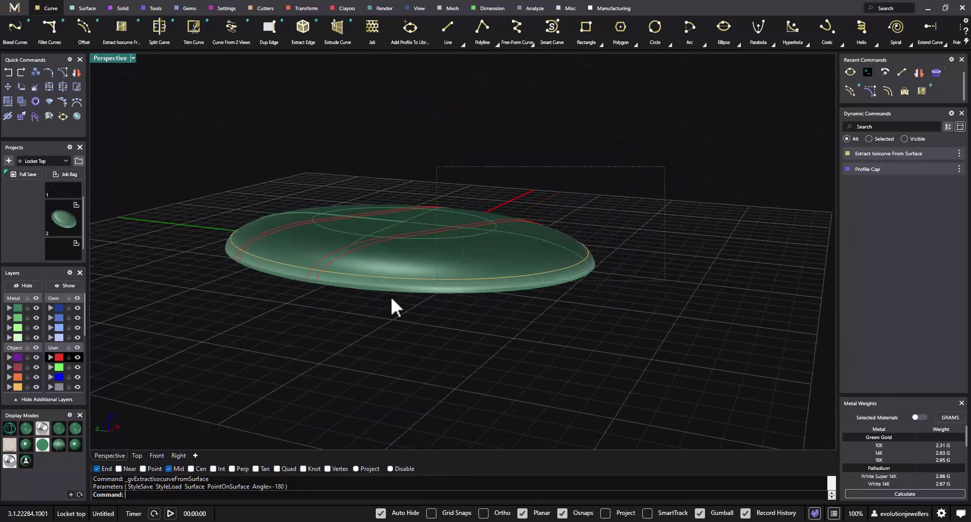
{"action": "key", "text": "ctrl+a"}
{"action": "left_click", "coordinate": [80, 250]}
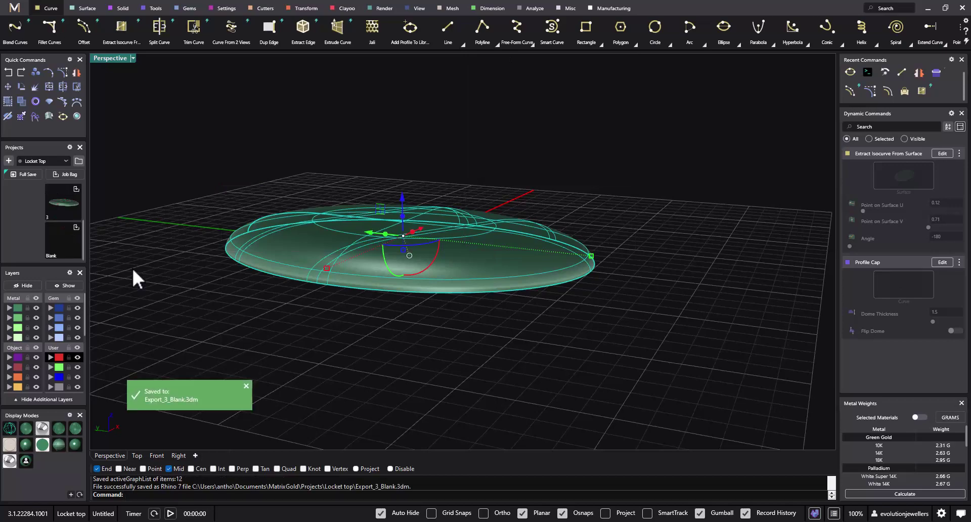
{"action": "left_click", "coordinate": [177, 270]}
- Hide the first Metal layer holding the cap and select the isocurve together with the four projected curves
{"action": "right_click_drag", "start_coordinate": [457, 308], "coordinate": [352, 277]}
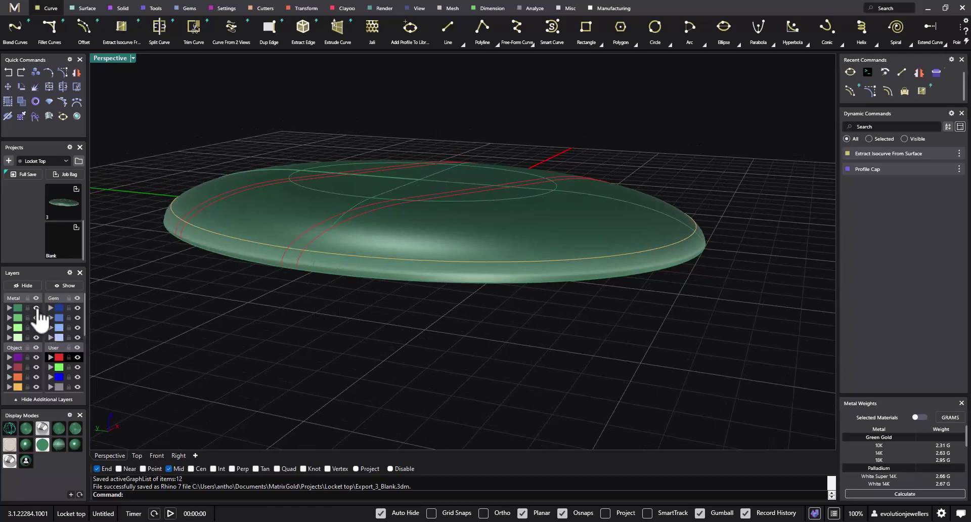
{"action": "left_click", "coordinate": [36, 307]}
{"action": "right_click_drag", "start_coordinate": [213, 313], "coordinate": [383, 302]}
{"action": "scroll", "coordinate": [383, 310], "scroll_direction": "down", "scroll_amount": 4}
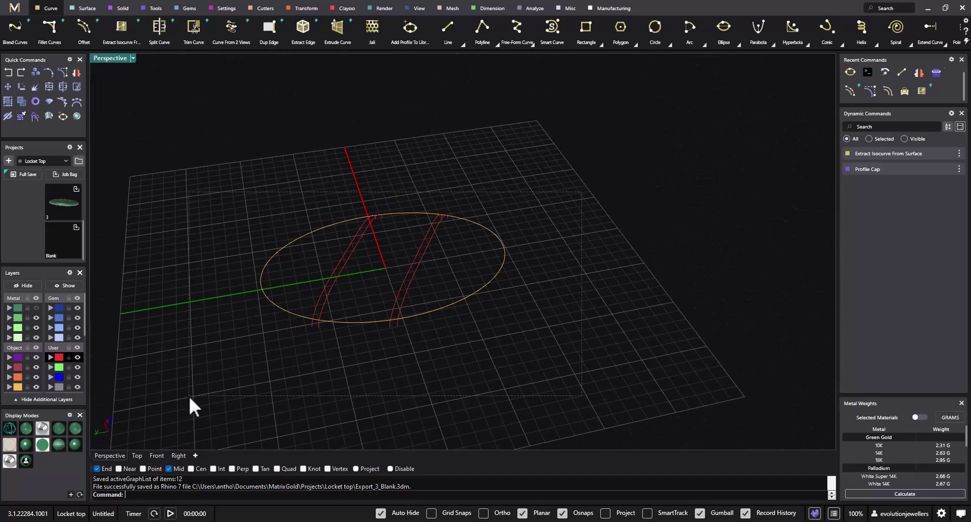
{"action": "left_click_drag", "start_coordinate": [189, 399], "coordinate": [188, 395]}
- Trim the overhanging curve ends and the short isocurve segments between the paired curves at the first two crossings
{"action": "left_click", "coordinate": [76, 86]}
{"action": "scroll", "coordinate": [395, 338], "scroll_direction": "up", "scroll_amount": 5}
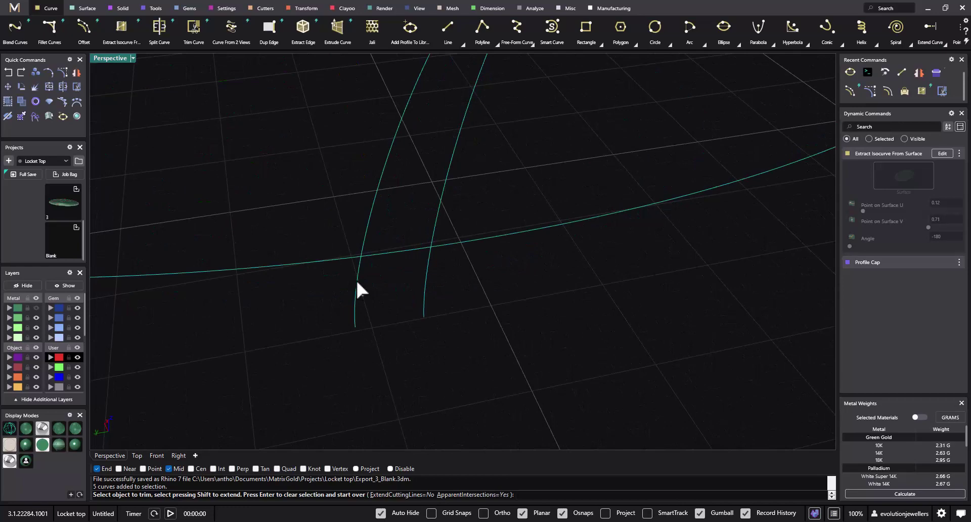
{"action": "left_click", "coordinate": [357, 283]}
{"action": "left_click", "coordinate": [426, 283]}
{"action": "left_click", "coordinate": [409, 250]}
{"action": "scroll", "coordinate": [405, 283], "scroll_direction": "down", "scroll_amount": 5}
{"action": "right_click_drag", "start_coordinate": [256, 349], "coordinate": [386, 340]}
{"action": "scroll", "coordinate": [400, 318], "scroll_direction": "up", "scroll_amount": 5}
{"action": "scroll", "coordinate": [412, 300], "scroll_direction": "up", "scroll_amount": 3}
{"action": "left_click_drag", "start_coordinate": [335, 325], "coordinate": [333, 327]}
- Trim the overhangs and short isocurve segments at the remaining two crossings and finish the Trim command
{"action": "scroll", "coordinate": [336, 339], "scroll_direction": "down", "scroll_amount": 5}
{"action": "right_click_drag", "start_coordinate": [336, 338], "coordinate": [503, 336]}
{"action": "scroll", "coordinate": [501, 334], "scroll_direction": "up", "scroll_amount": 5}
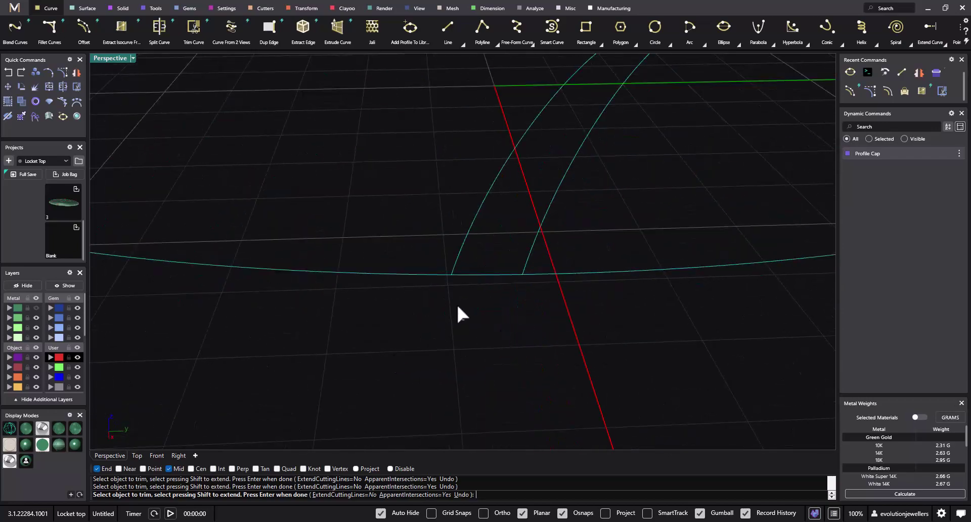
{"action": "left_click", "coordinate": [478, 273]}
{"action": "scroll", "coordinate": [369, 332], "scroll_direction": "down", "scroll_amount": 5}
{"action": "right_click_drag", "start_coordinate": [309, 349], "coordinate": [487, 351], "text": "shift"}
{"action": "left_click", "coordinate": [574, 284]}
{"action": "left_click", "coordinate": [555, 285]}
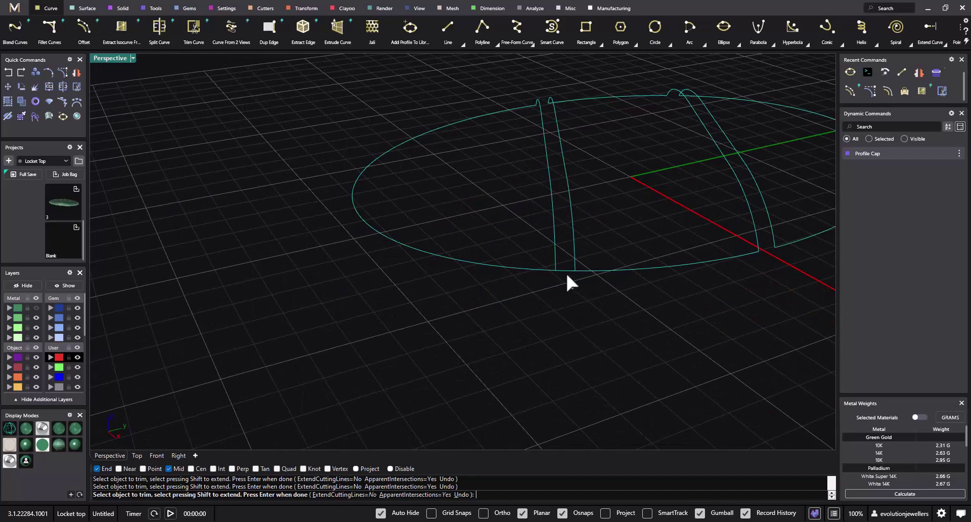
{"action": "scroll", "coordinate": [334, 307], "scroll_direction": "down", "scroll_amount": 3}
{"action": "right_click_drag", "start_coordinate": [334, 307], "coordinate": [332, 332]}
{"action": "key", "text": "Return"}
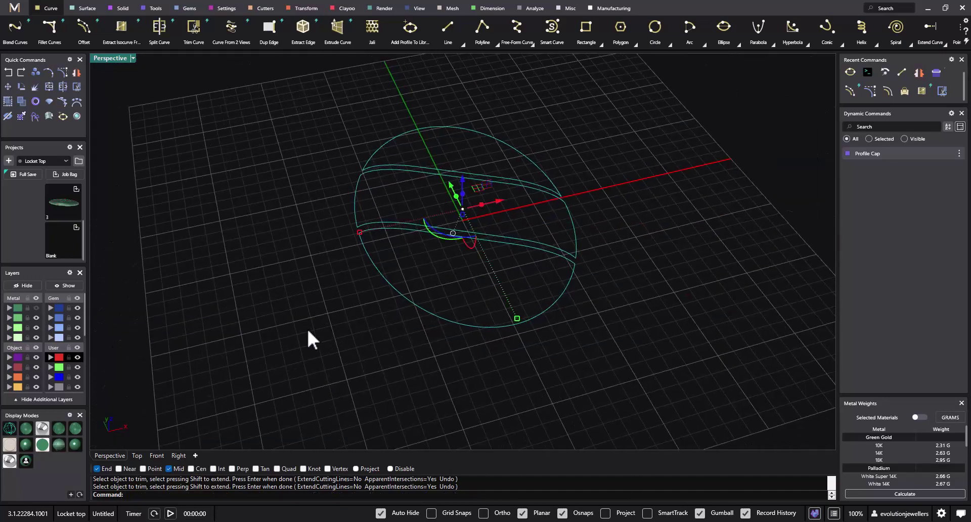
- Join the trimmed curves into three closed outlines and deselect them
{"action": "left_click", "coordinate": [50, 87]}
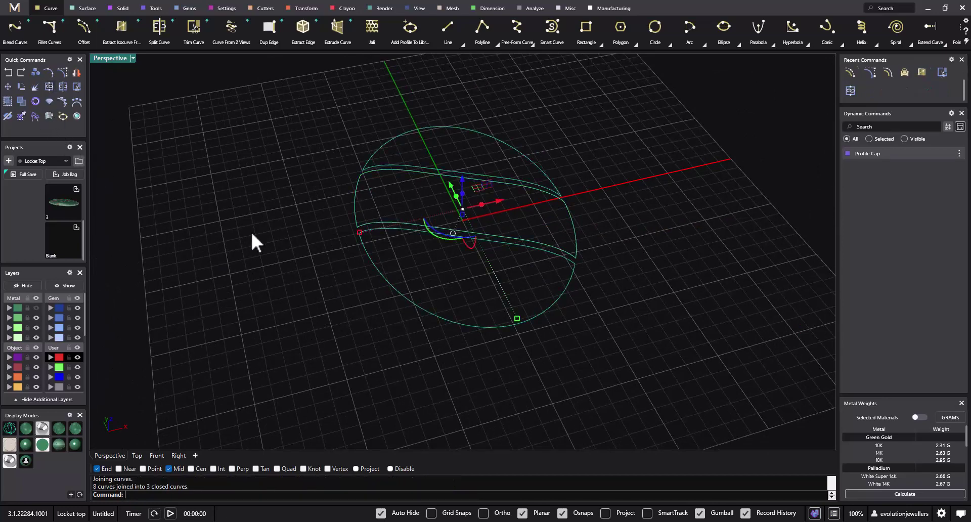
{"action": "key", "text": "Escape"}
{"action": "right_click_drag", "start_coordinate": [432, 213], "coordinate": [459, 338]}
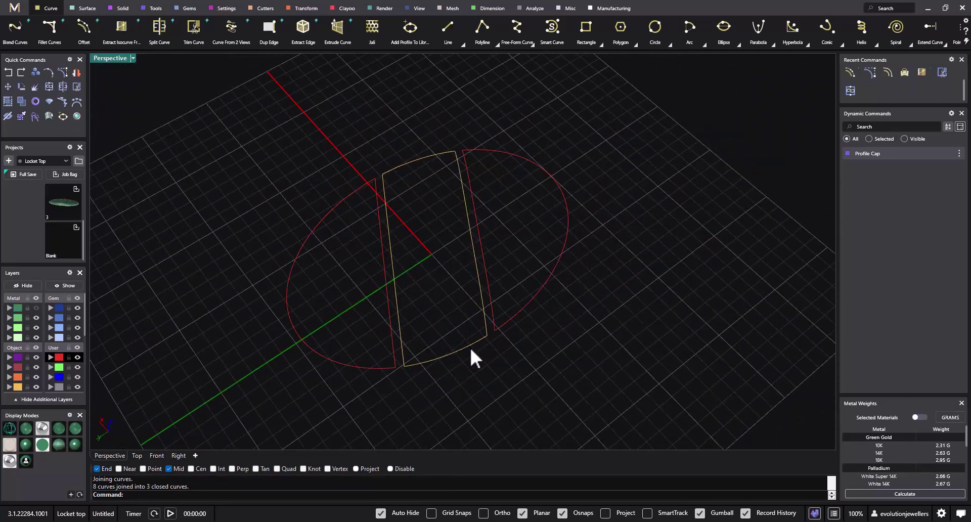
- Move the middle band outline to the green User 02 layer
{"action": "left_click", "coordinate": [467, 343]}
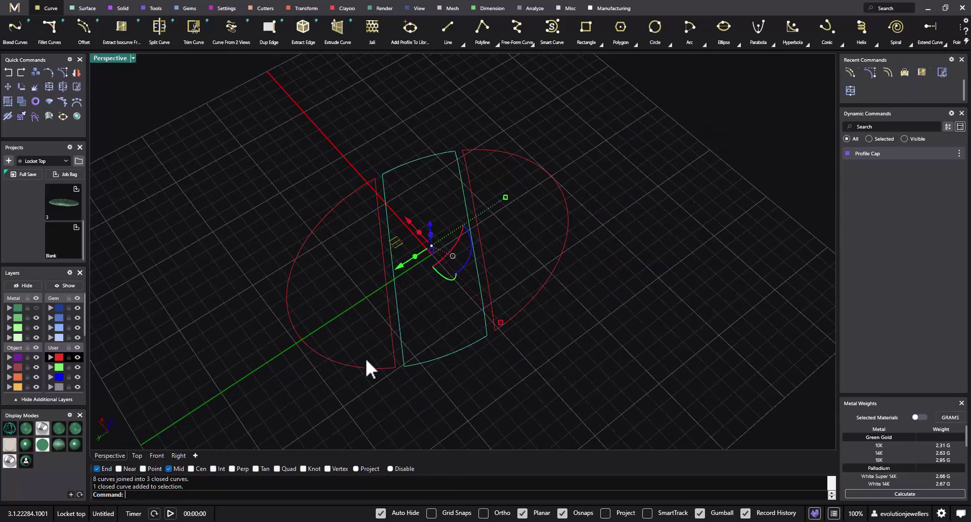
{"action": "left_click", "coordinate": [58, 366]}
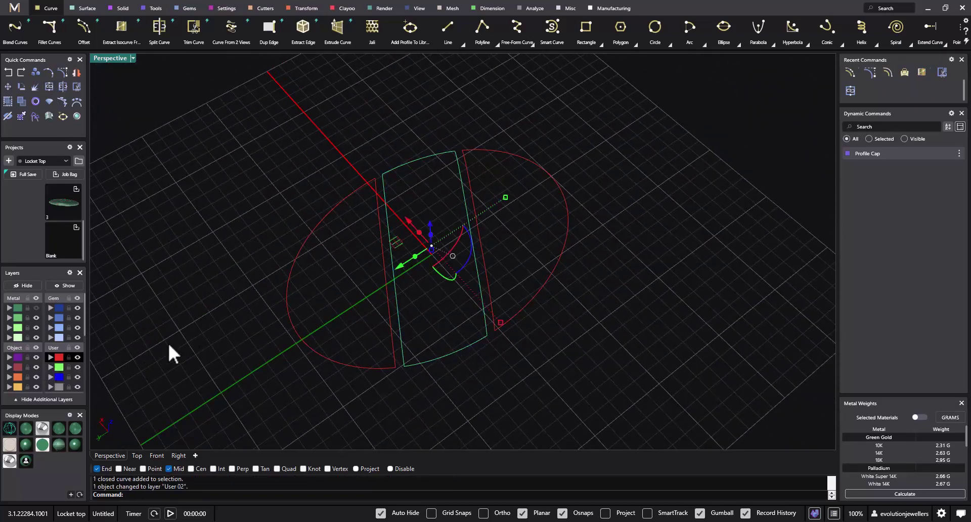
{"action": "left_click", "coordinate": [435, 357]}
{"action": "left_click", "coordinate": [55, 367]}
- Move the two outer outlines to the blue User 03 layer and deselect them
{"action": "left_click", "coordinate": [495, 327]}
{"action": "left_click", "coordinate": [381, 370], "text": "shift"}
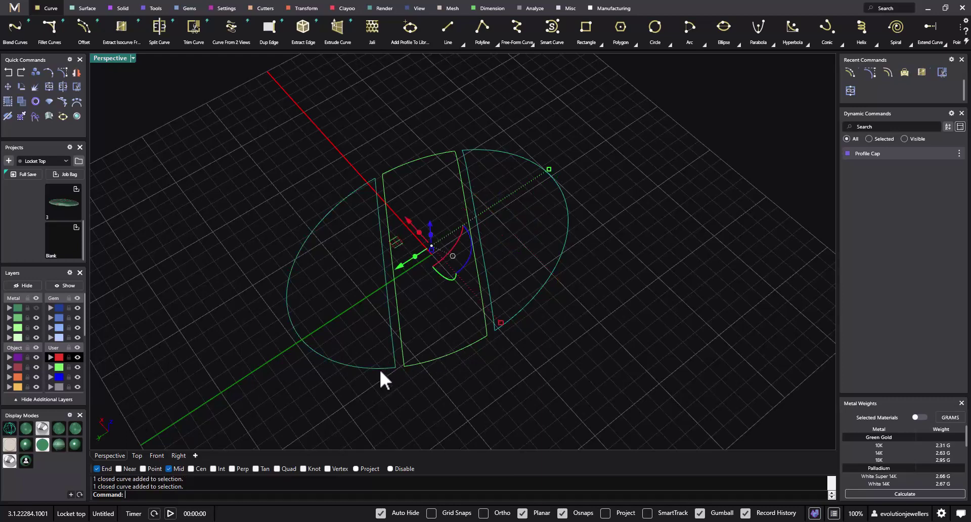
{"action": "left_click", "coordinate": [53, 379]}
{"action": "key", "text": "Escape"}
- Show the hidden Metal layer again and select the domed cap
{"action": "mouse_move", "coordinate": [602, 332]}
{"action": "right_mouse_down"}
{"action": "mouse_move", "coordinate": [510, 326]}
{"action": "mouse_move", "coordinate": [488, 335]}
{"action": "mouse_move", "coordinate": [490, 208]}
{"action": "mouse_move", "coordinate": [468, 288]}
{"action": "mouse_move", "coordinate": [512, 338]}
{"action": "mouse_move", "coordinate": [527, 324]}
{"action": "mouse_move", "coordinate": [272, 358]}
{"action": "right_mouse_up"}
{"action": "left_click", "coordinate": [72, 315]}
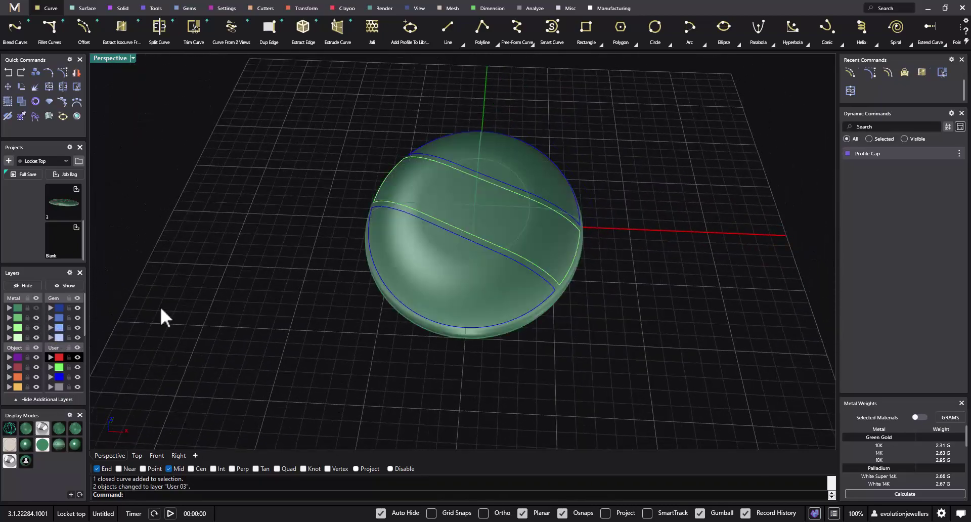
{"action": "right_click_drag", "start_coordinate": [293, 306], "coordinate": [397, 256]}
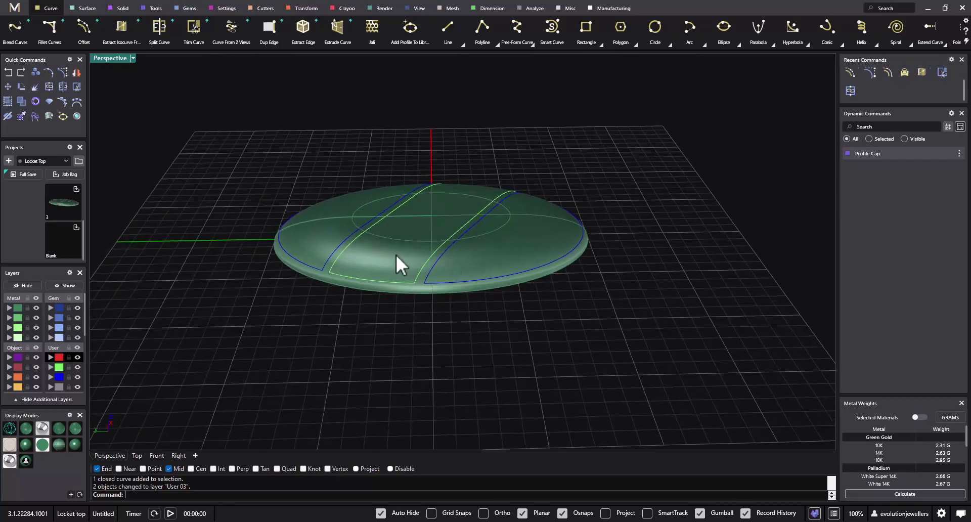
{"action": "left_click", "coordinate": [397, 256]}
{"action": "right_click_drag", "start_coordinate": [371, 320], "coordinate": [195, 158]}
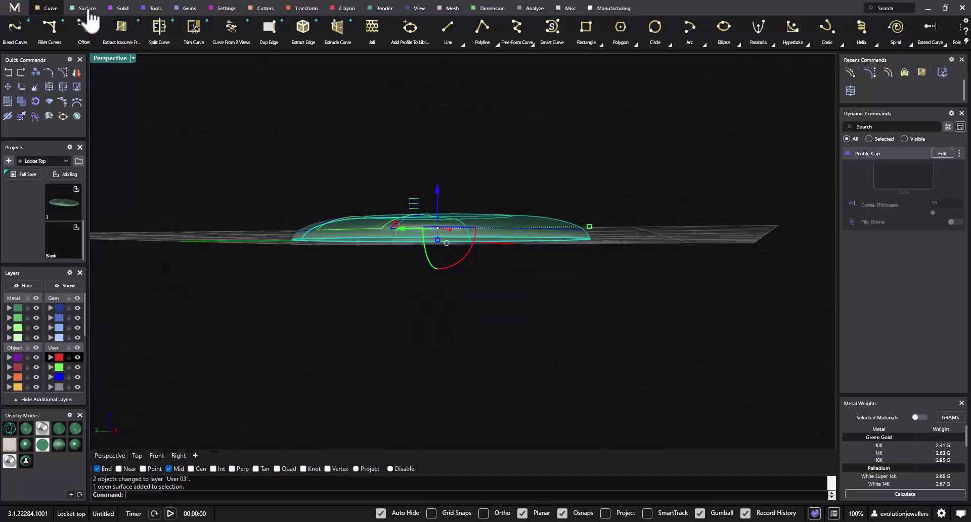
- Offset the domed cap surface 0.5 mm inward as a solid, flipping all offset directions
{"action": "left_click", "coordinate": [88, 8]}
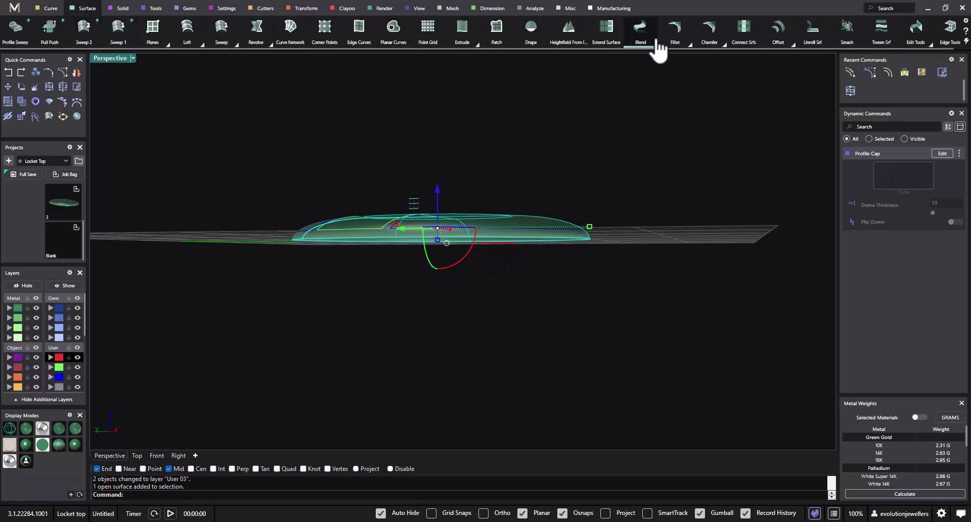
{"action": "left_click", "coordinate": [779, 38]}
{"action": "right_click_drag", "start_coordinate": [551, 268], "coordinate": [503, 258]}
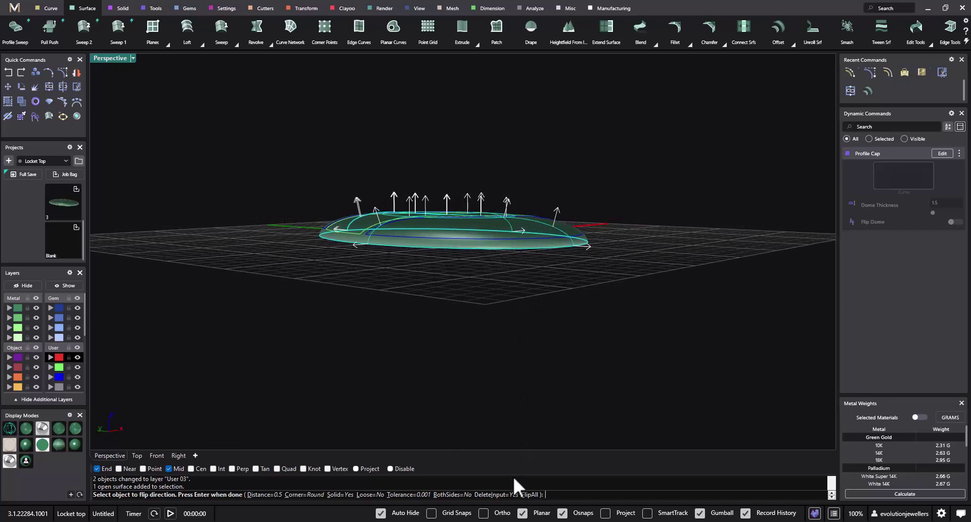
{"action": "left_click", "coordinate": [529, 494]}
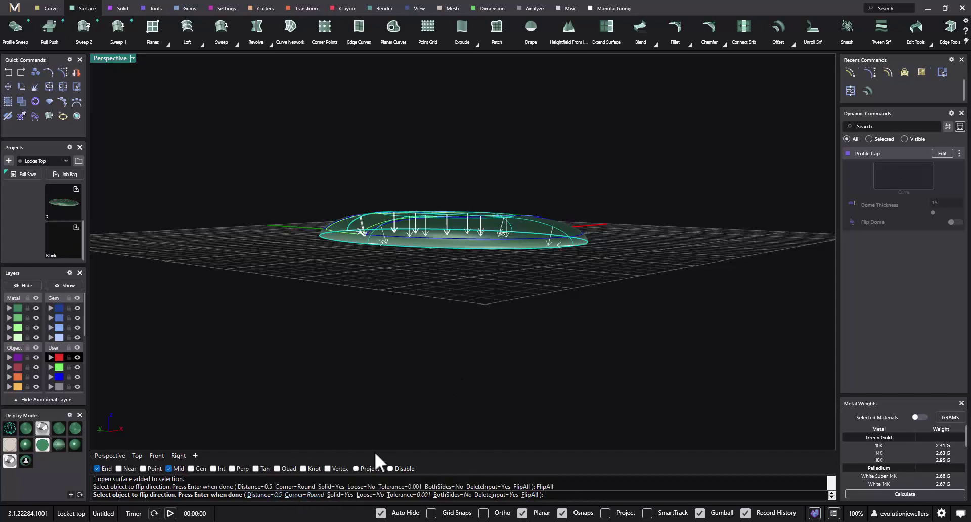
{"action": "key", "text": "Return"}
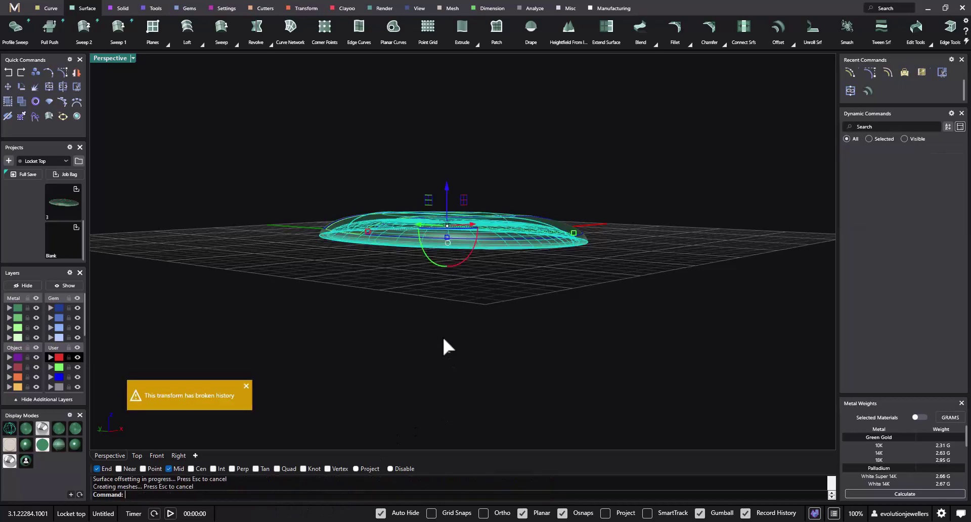
- Select the solid cap with all its outline curves and save them as a new version in the Locket Top project
{"action": "right_click_drag", "start_coordinate": [487, 400], "coordinate": [466, 340]}
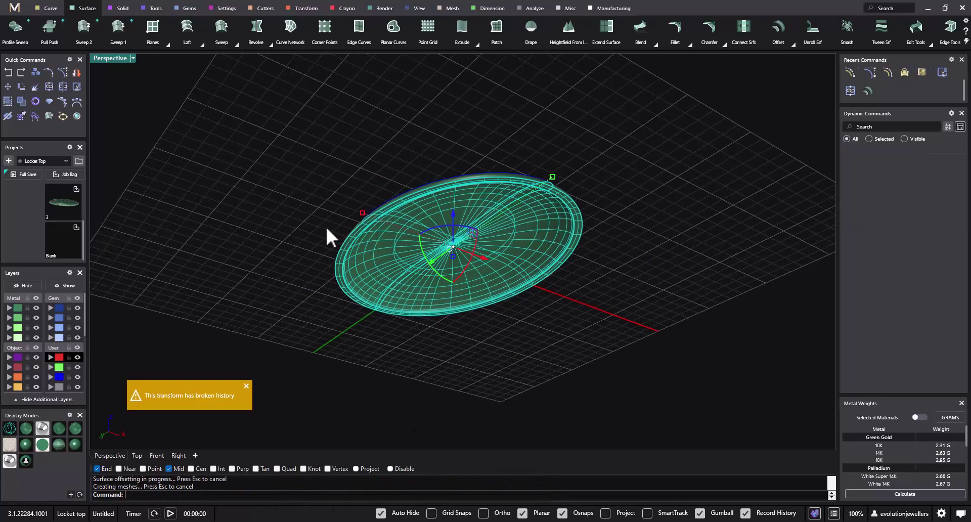
{"action": "scroll", "coordinate": [331, 237], "scroll_direction": "up", "scroll_amount": 6}
{"action": "right_click_drag", "start_coordinate": [349, 281], "coordinate": [636, 225]}
{"action": "scroll", "coordinate": [472, 371], "scroll_direction": "down", "scroll_amount": 5}
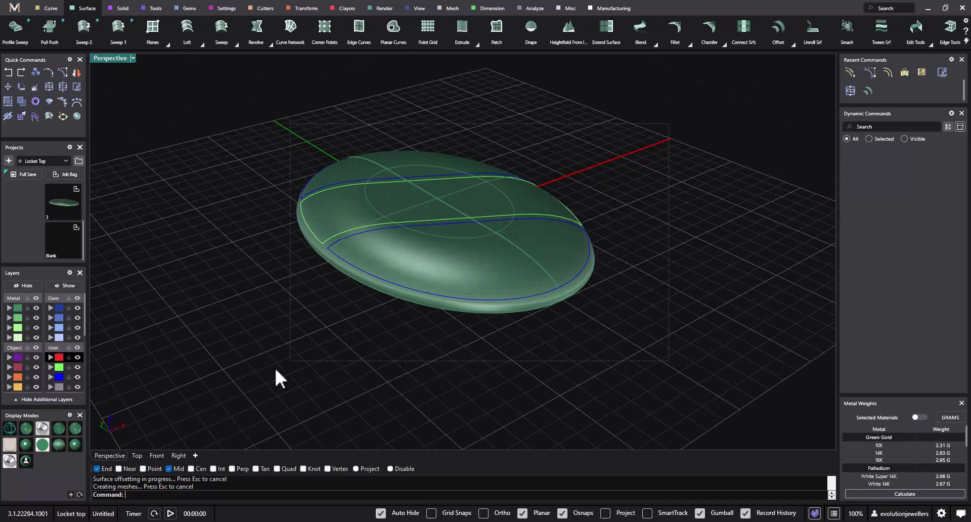
{"action": "key", "text": "ctrl+a"}
{"action": "left_click", "coordinate": [76, 229]}
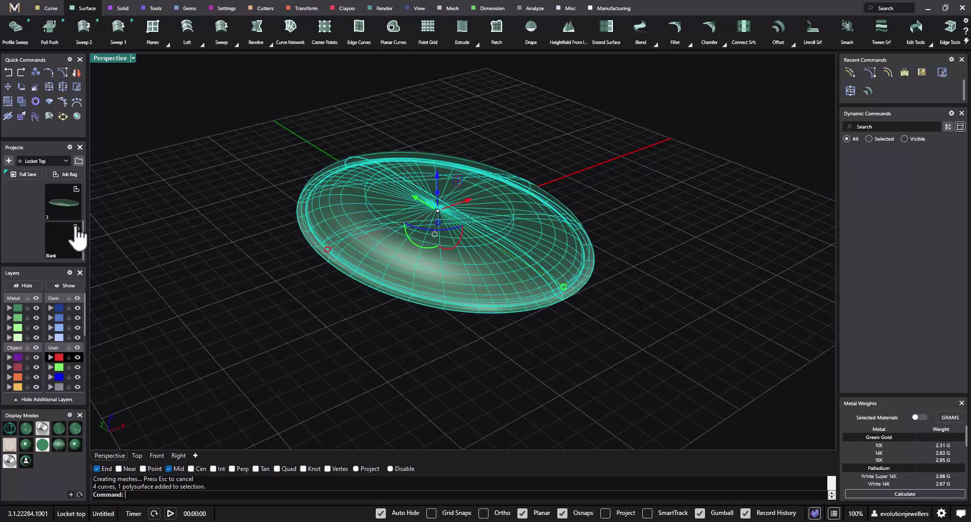
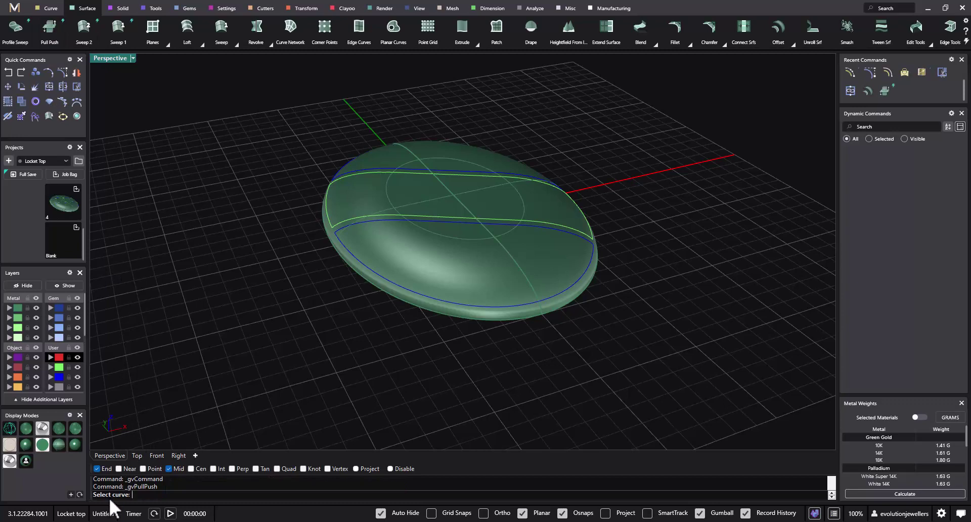
- Recess the first side panel into the cap with Pull Push, using its blue outline and a depth of -0.2 mm
{"action": "left_click", "coordinate": [357, 223]}
{"action": "right_click_drag", "start_coordinate": [336, 257], "coordinate": [323, 314]}
{"action": "scroll", "coordinate": [340, 238], "scroll_direction": "up", "scroll_amount": 5}
{"action": "mouse_move", "coordinate": [381, 220]}
{"action": "left_click_drag", "start_coordinate": [378, 218], "coordinate": [378, 208]}
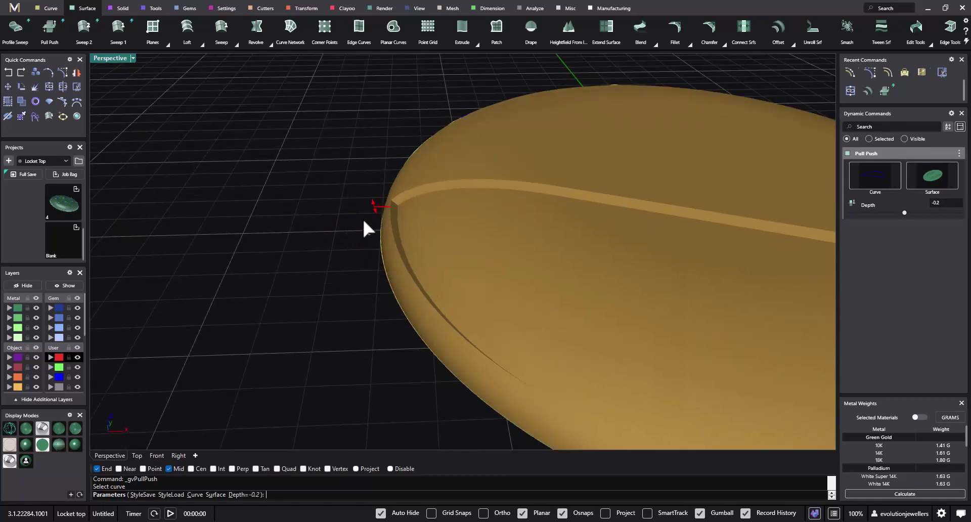
{"action": "key", "text": "Return"}
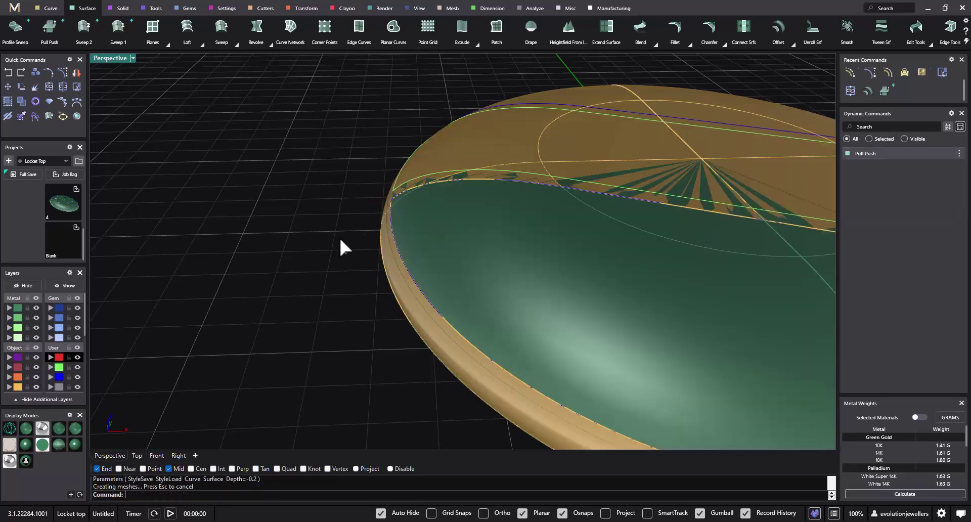
- Move the original, unrecessed cap to the User 04 layer and hide that layer
{"action": "right_click_drag", "start_coordinate": [323, 245], "coordinate": [449, 266]}
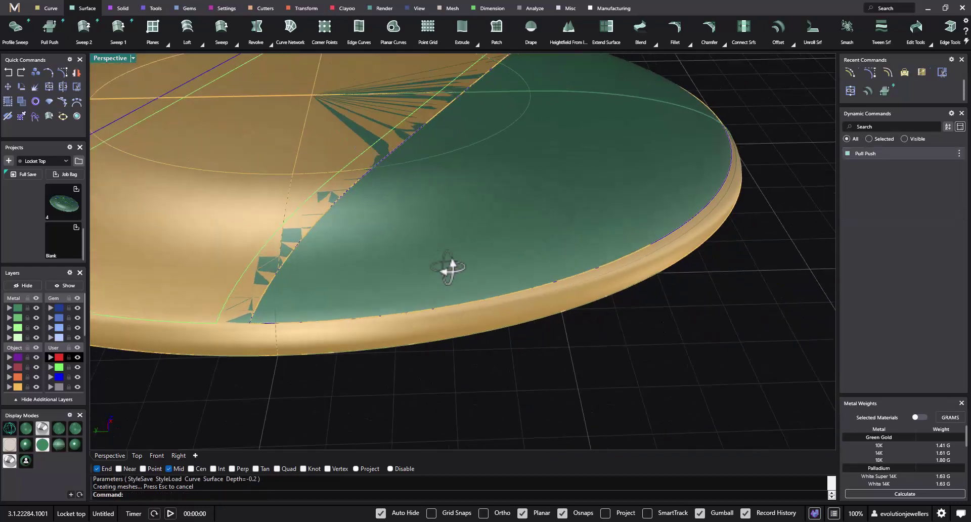
{"action": "left_click", "coordinate": [439, 225]}
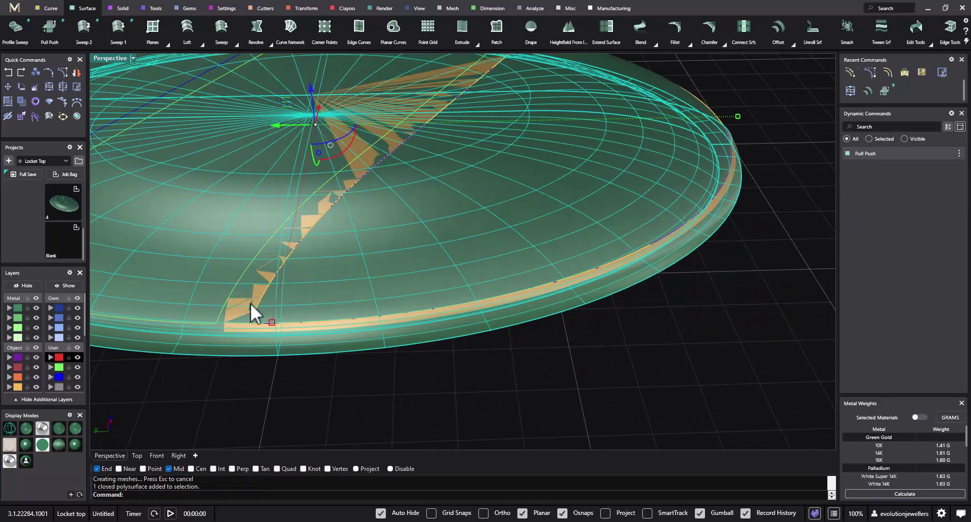
{"action": "left_click", "coordinate": [54, 388]}
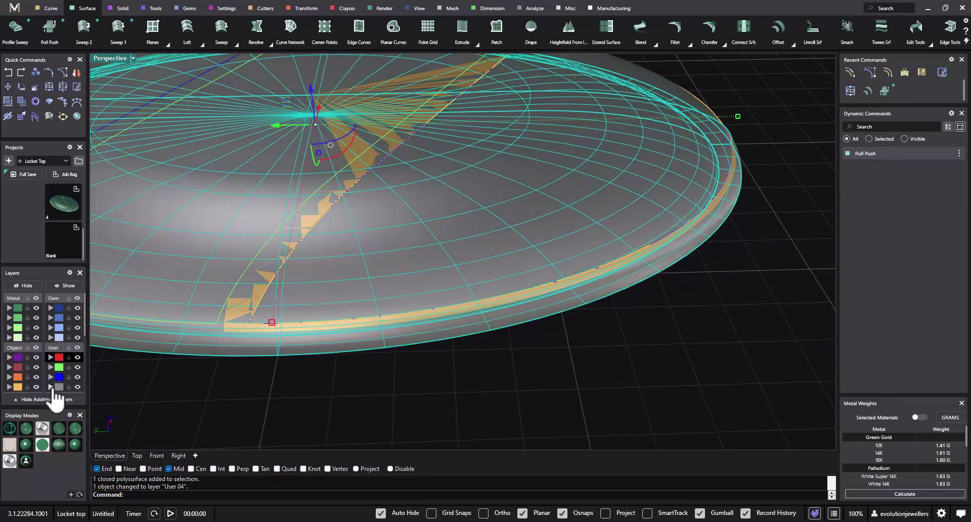
{"action": "left_click", "coordinate": [117, 393]}
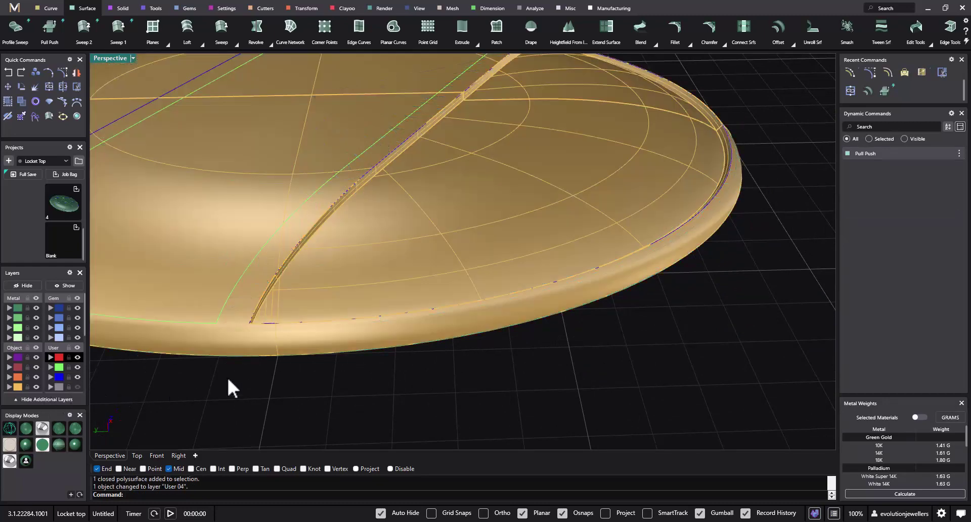
- Move the cap with the recessed side panel to the Metal 01 layer and deselect it
{"action": "right_click_drag", "start_coordinate": [432, 367], "coordinate": [416, 227]}
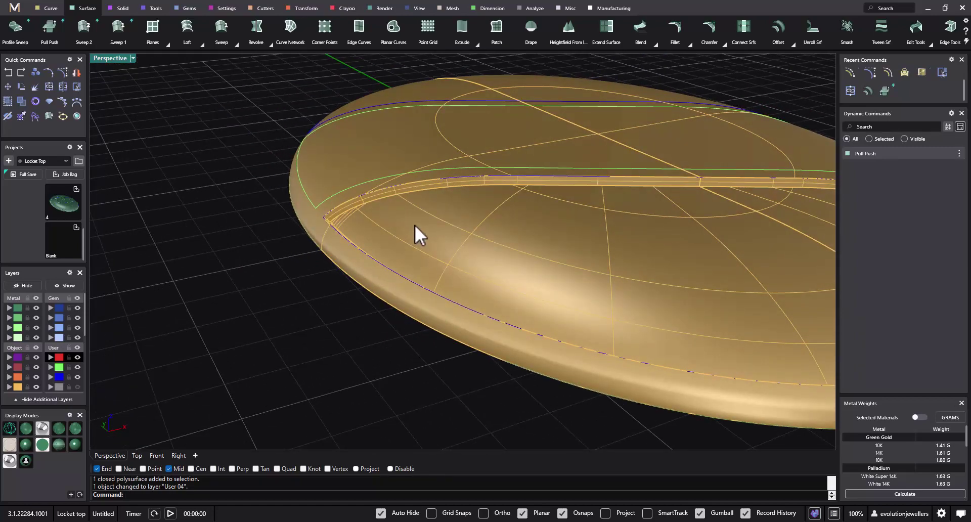
{"action": "left_click", "coordinate": [415, 224]}
{"action": "left_click", "coordinate": [10, 308]}
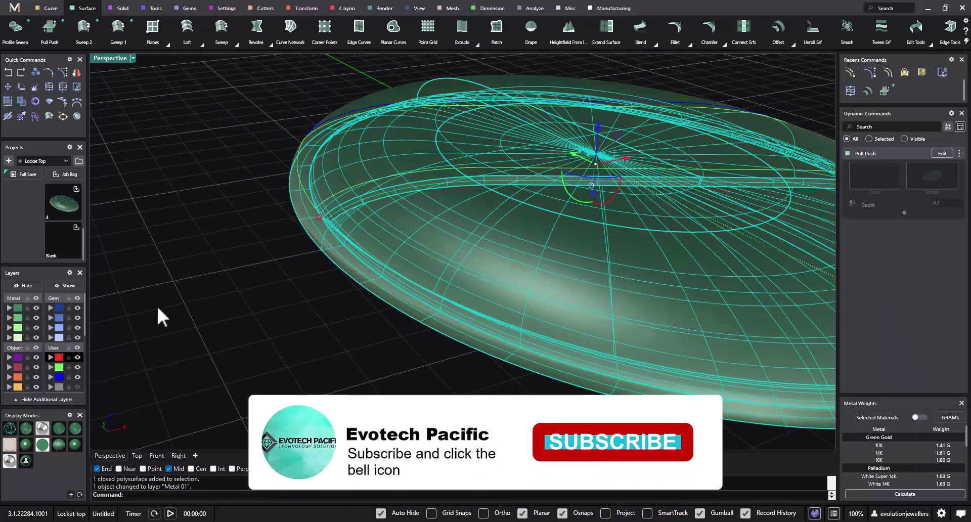
{"action": "right_click_drag", "start_coordinate": [205, 316], "coordinate": [487, 333]}
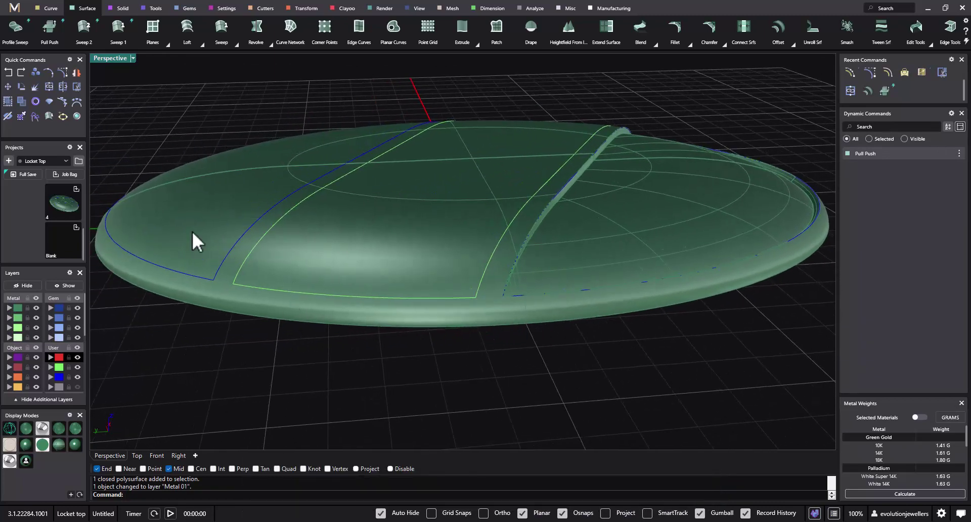
- Recess the middle band with Pull Push, using its green outline and a depth of -0.2 mm
{"action": "left_click", "coordinate": [51, 31]}
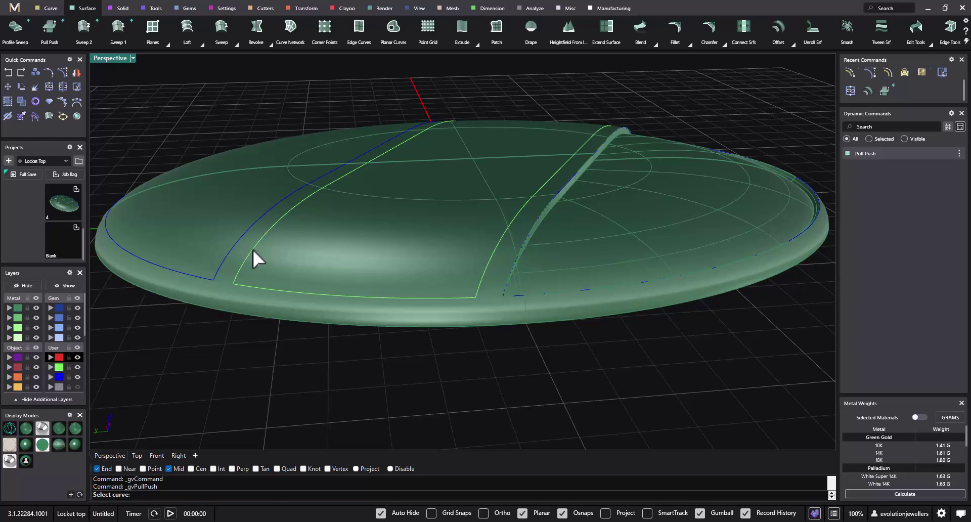
{"action": "left_click", "coordinate": [250, 282]}
{"action": "mouse_move", "coordinate": [367, 188]}
{"action": "left_click_drag", "start_coordinate": [369, 181], "coordinate": [369, 168]}
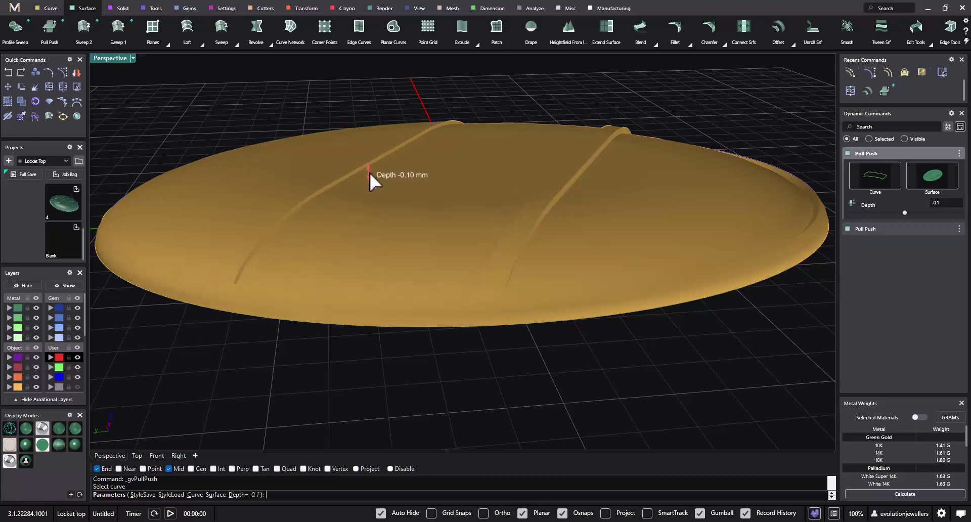
{"action": "left_click_drag", "start_coordinate": [368, 172], "coordinate": [369, 174]}
{"action": "right_click", "coordinate": [238, 118]}
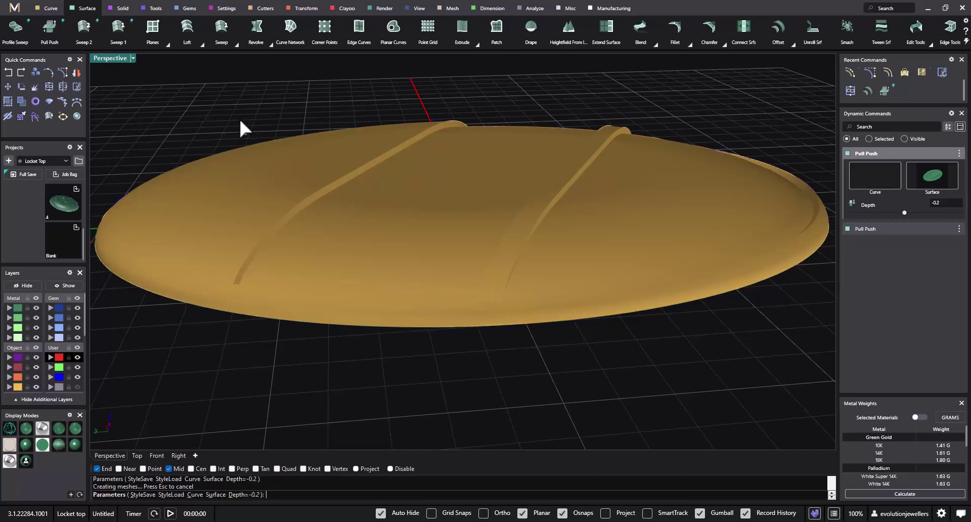
- Recess the remaining side panel with Pull Push, using its blue outline and a depth of -0.2 mm
{"action": "right_click_drag", "start_coordinate": [204, 293], "coordinate": [367, 299]}
{"action": "left_click", "coordinate": [48, 28]}
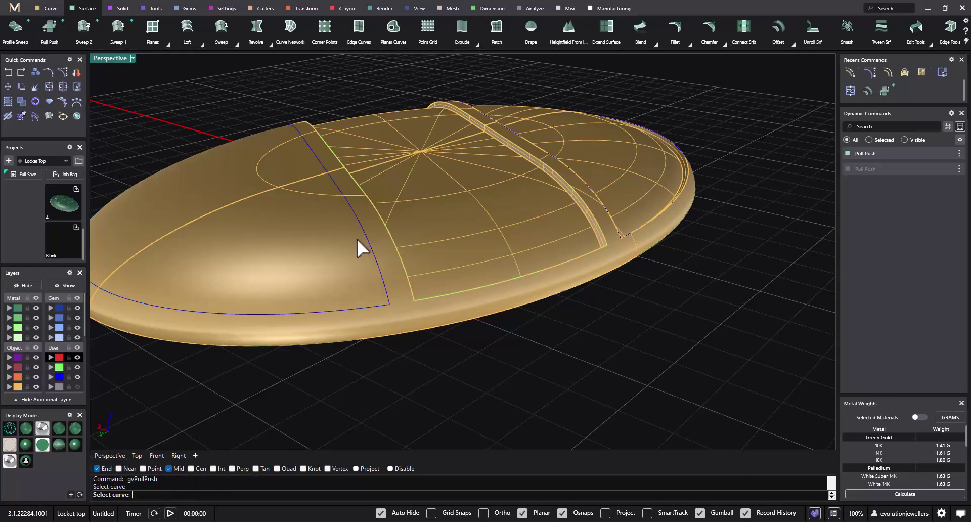
{"action": "right_click", "coordinate": [309, 266]}
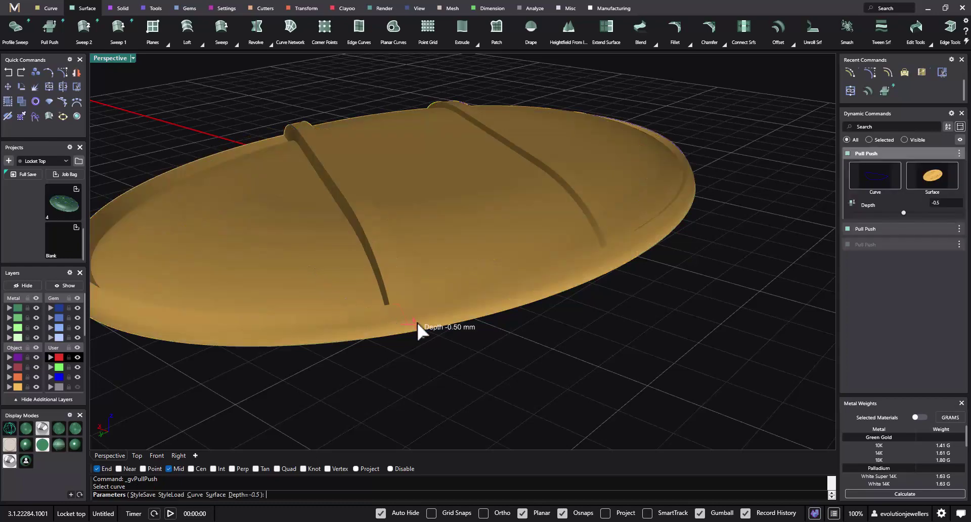
{"action": "left_click_drag", "start_coordinate": [418, 325], "coordinate": [410, 313]}
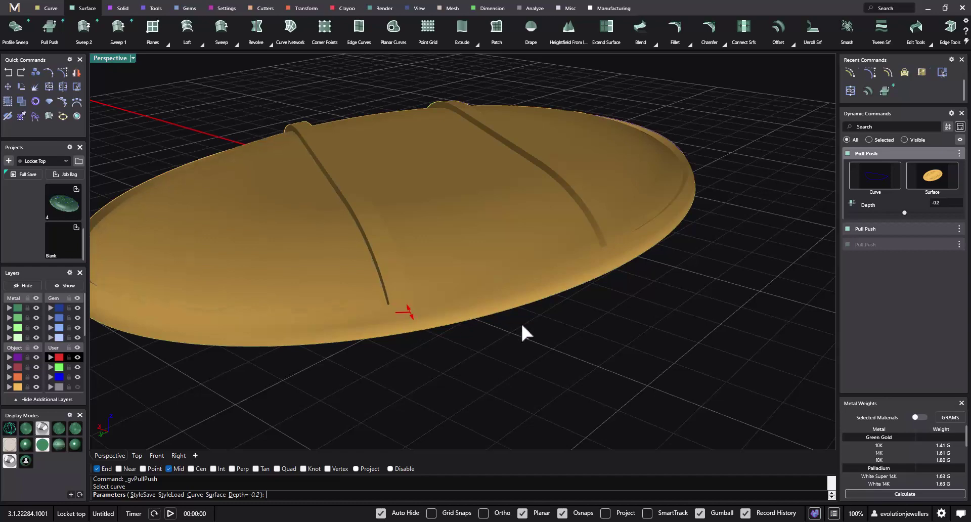
{"action": "right_click", "coordinate": [545, 316]}
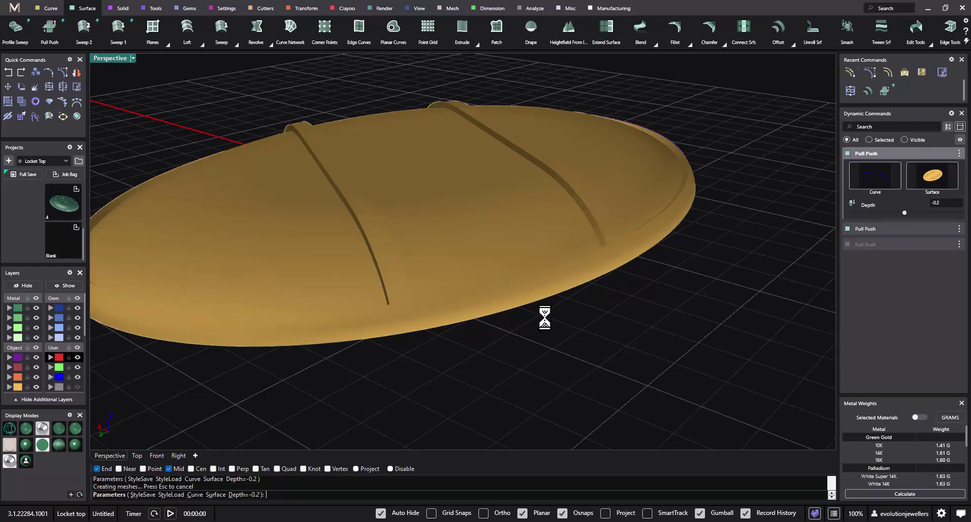
- Move the cap with all three recessed panels to the Metal 01 layer and deselect it
{"action": "scroll", "coordinate": [547, 326], "scroll_direction": "down", "scroll_amount": 3}
{"action": "right_click_drag", "start_coordinate": [575, 314], "coordinate": [524, 299]}
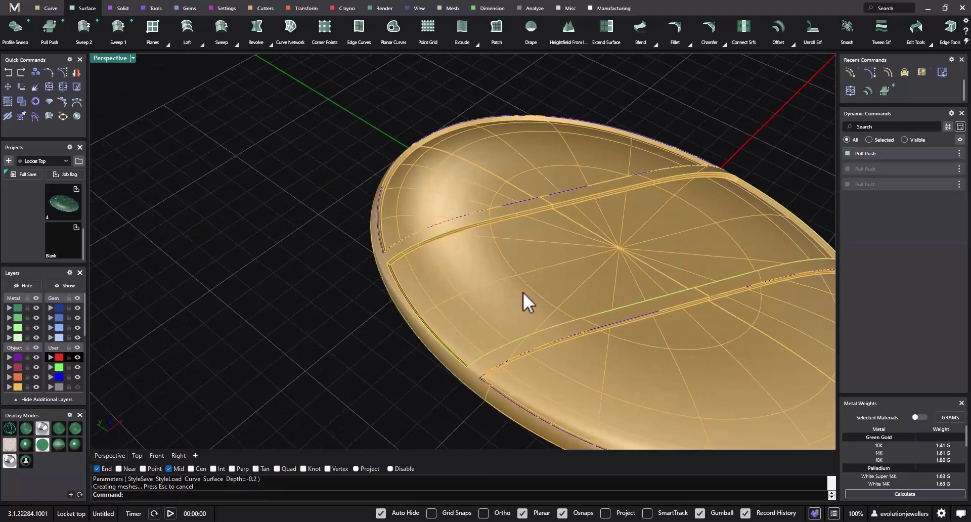
{"action": "left_click", "coordinate": [524, 299]}
{"action": "left_click", "coordinate": [17, 308]}
{"action": "left_click", "coordinate": [245, 274]}
{"action": "right_click_drag", "start_coordinate": [293, 305], "coordinate": [454, 247]}
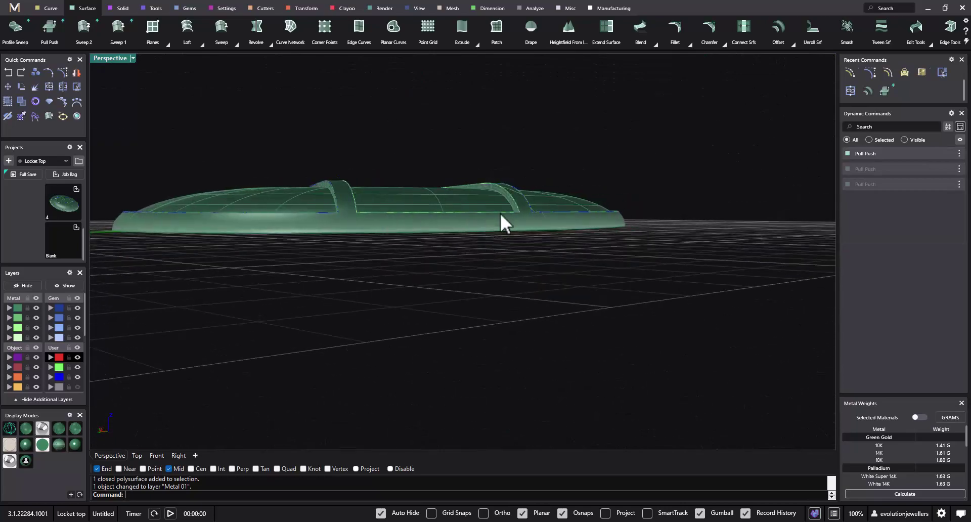
{"action": "right_click_drag", "start_coordinate": [496, 198], "coordinate": [370, 142]}
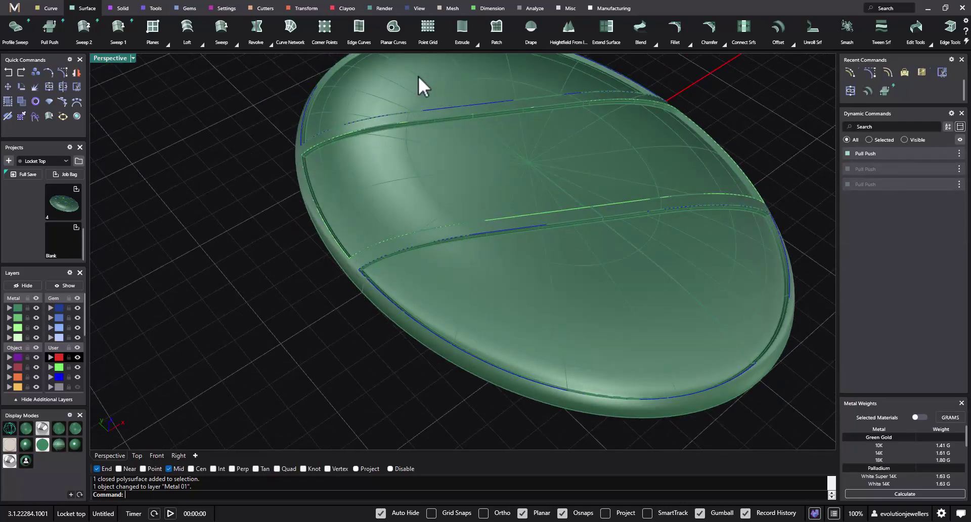
{"action": "right_click_drag", "start_coordinate": [676, 289], "coordinate": [658, 251]}
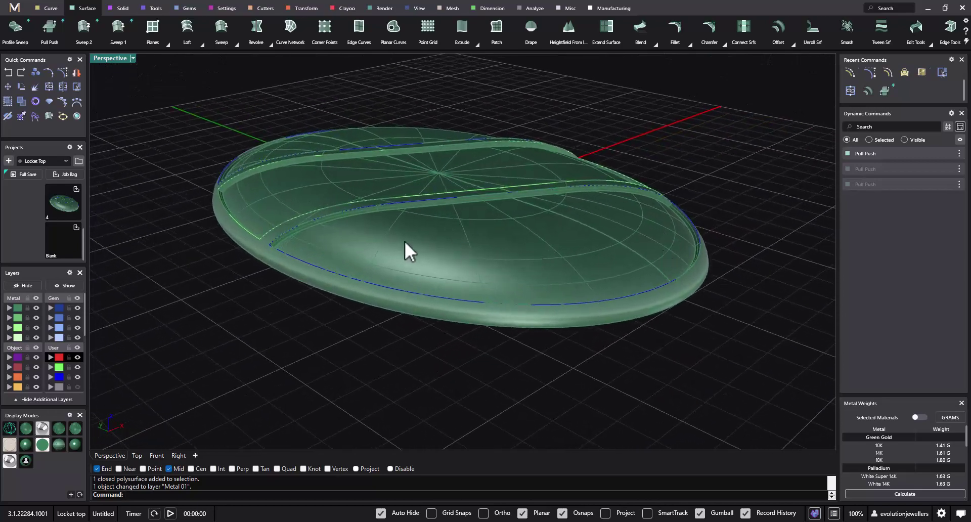
{"action": "right_click_drag", "start_coordinate": [554, 232], "coordinate": [646, 285]}
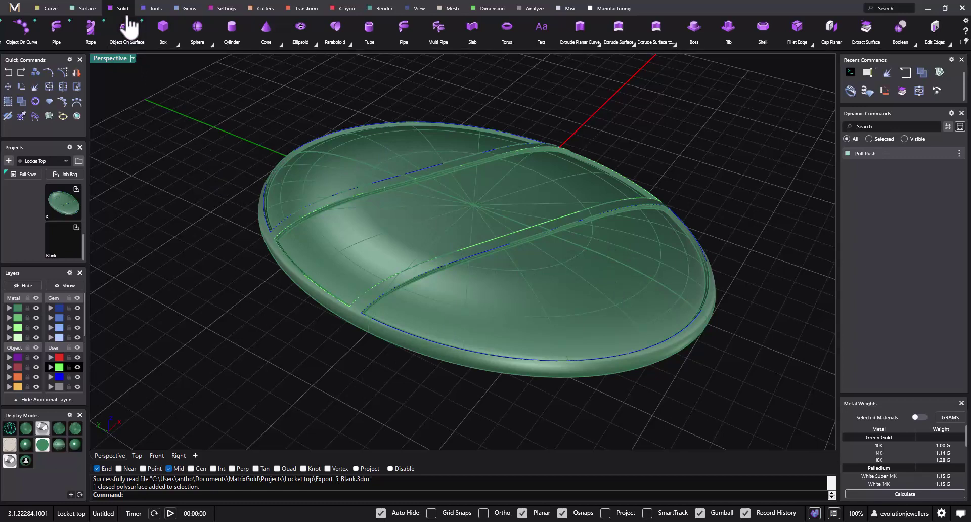
- Extract the recessed surfaces of both side panels from the locket top polysurface without copying them
{"action": "left_click", "coordinate": [866, 35]}
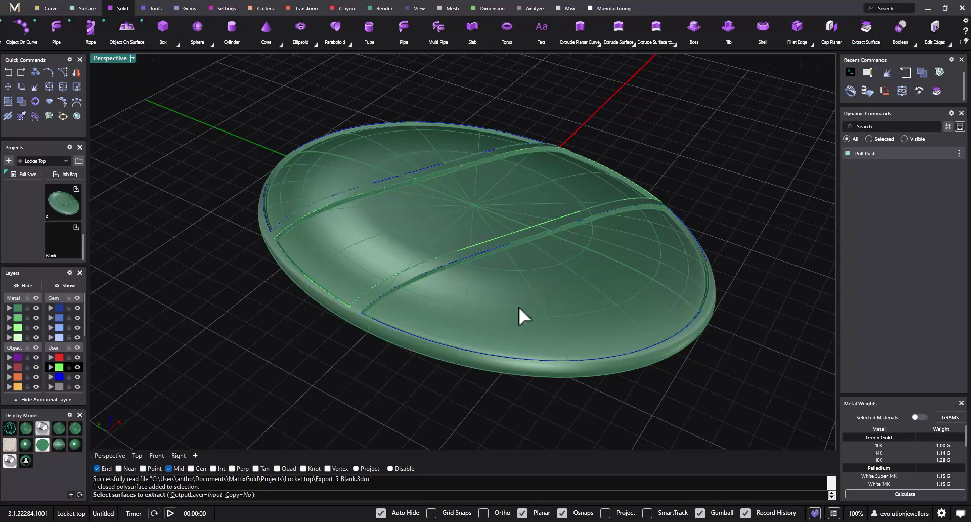
{"action": "left_click", "coordinate": [548, 300]}
{"action": "left_click", "coordinate": [640, 252]}
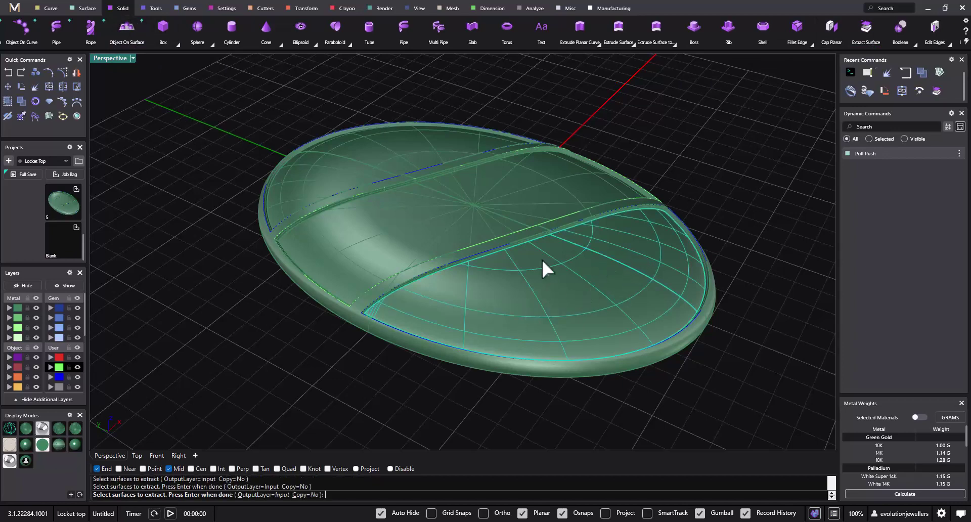
{"action": "left_click", "coordinate": [340, 166]}
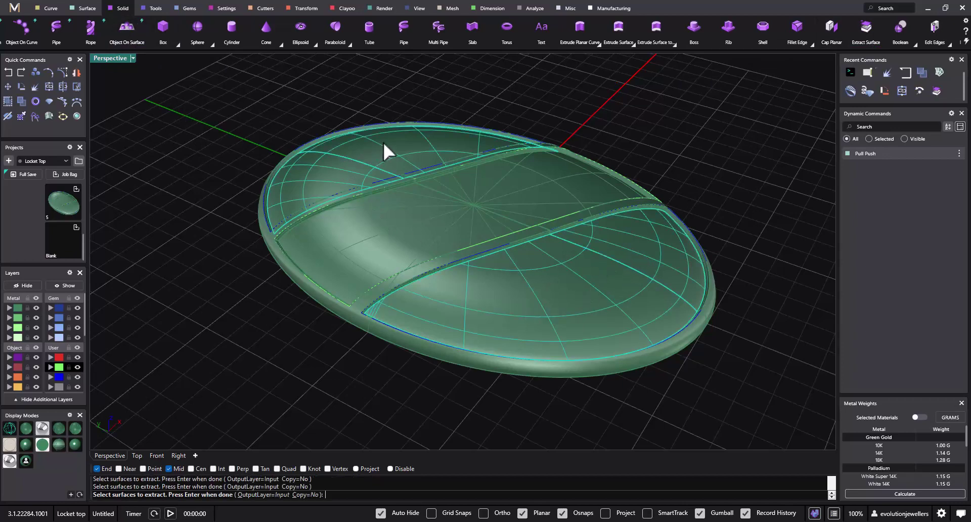
{"action": "key", "text": "Return"}
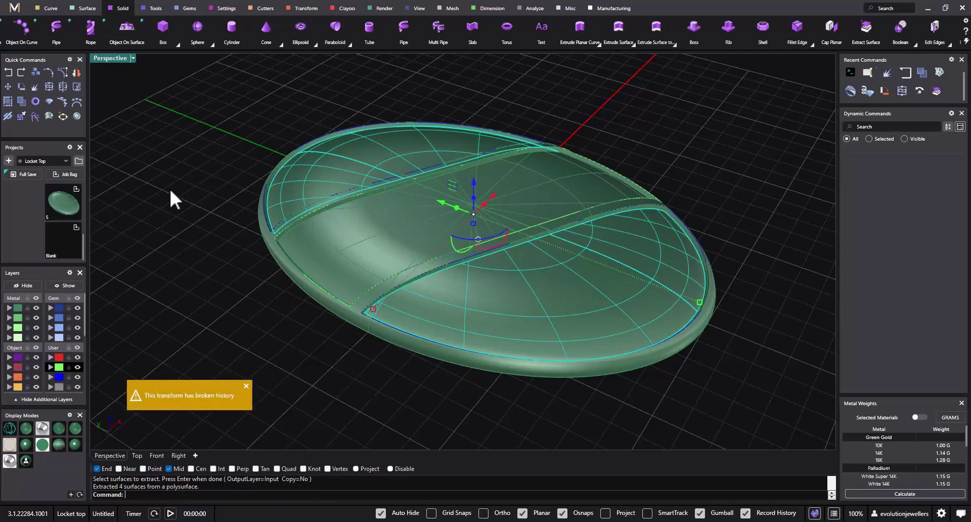
- Move the extracted side panel surfaces to the blue User 03 layer and deselect them
{"action": "left_click", "coordinate": [52, 378]}
{"action": "left_click", "coordinate": [176, 314]}
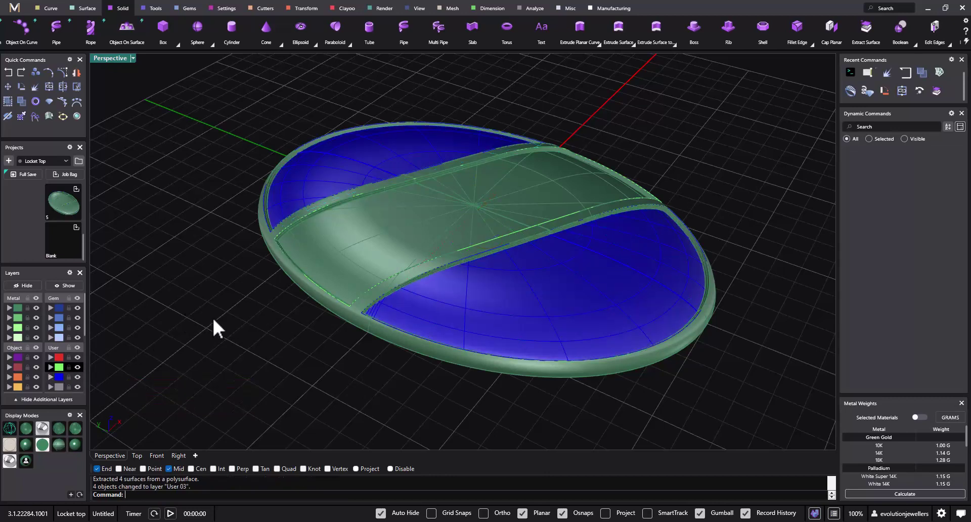
{"action": "right_click_drag", "start_coordinate": [698, 310], "coordinate": [554, 325]}
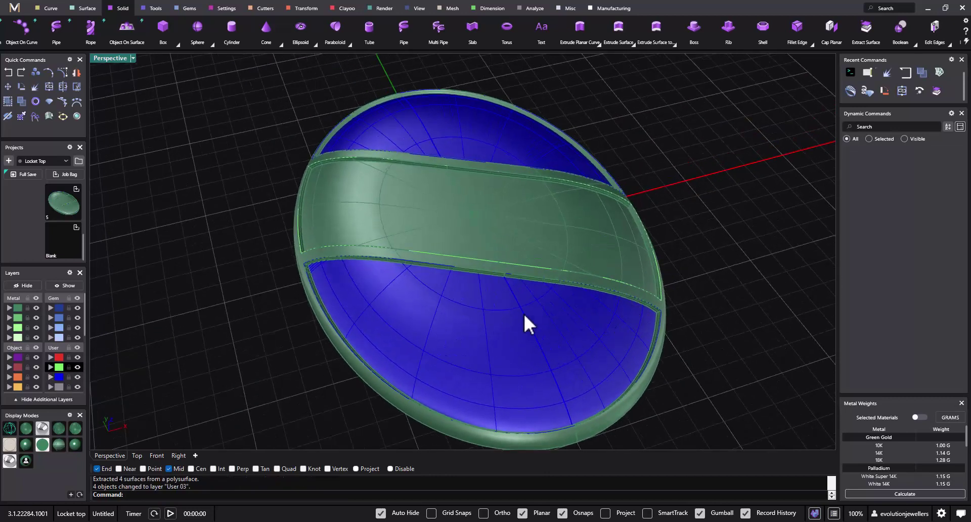
- Hide the Metal 01 and green User 02 layers, and make the blue User 03 layer current
{"action": "left_click", "coordinate": [36, 307]}
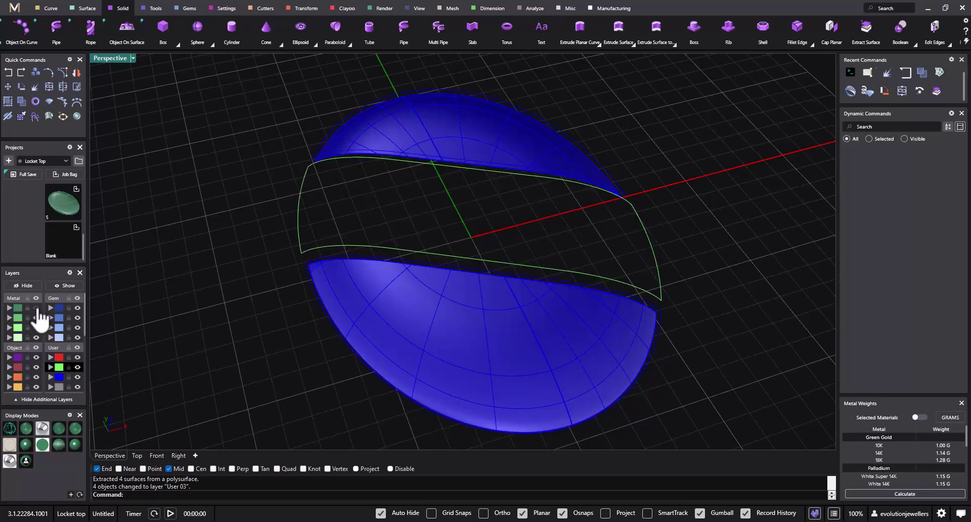
{"action": "left_click", "coordinate": [59, 377]}
{"action": "left_click", "coordinate": [78, 367]}
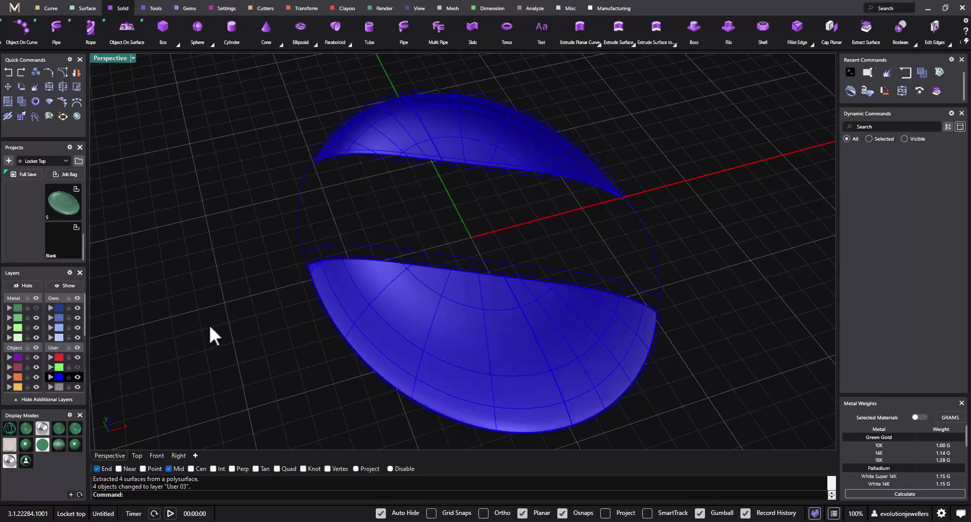
- Join the two adjacent blue surfaces of the larger side panel into one polysurface and deselect it
{"action": "right_click_drag", "start_coordinate": [241, 288], "coordinate": [329, 295]}
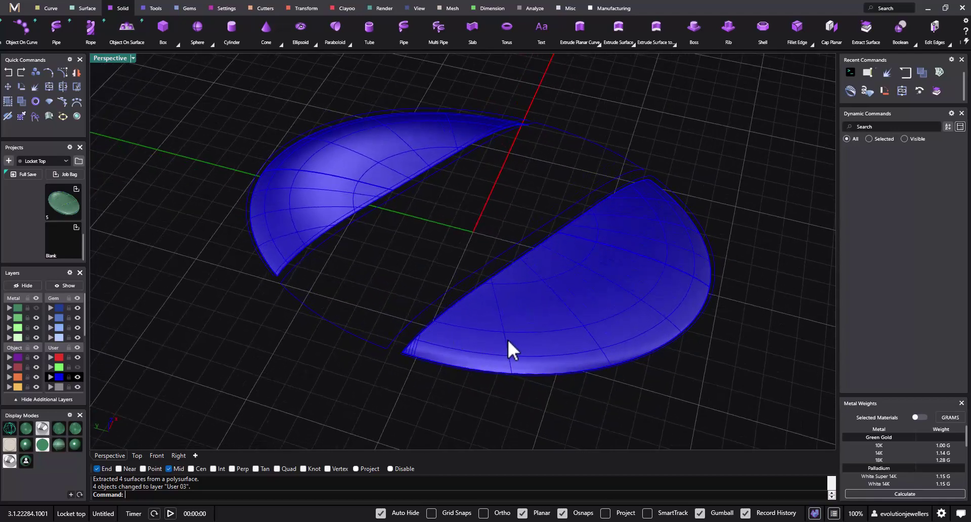
{"action": "scroll", "coordinate": [508, 338], "scroll_direction": "up", "scroll_amount": 5}
{"action": "scroll", "coordinate": [540, 342], "scroll_direction": "up", "scroll_amount": 3}
{"action": "left_click", "coordinate": [540, 342]}
{"action": "scroll", "coordinate": [527, 336], "scroll_direction": "down", "scroll_amount": 3}
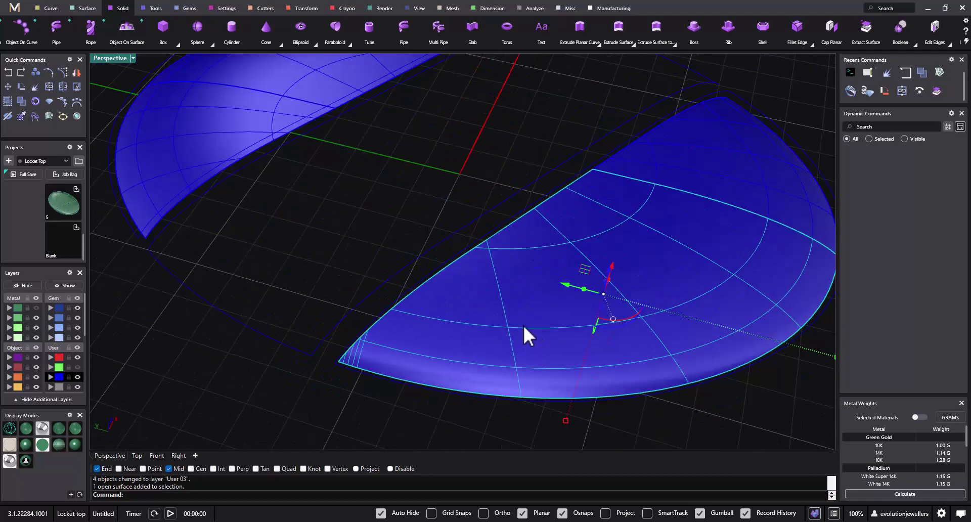
{"action": "right_click_drag", "start_coordinate": [535, 332], "coordinate": [503, 279]}
{"action": "left_click", "coordinate": [502, 278]}
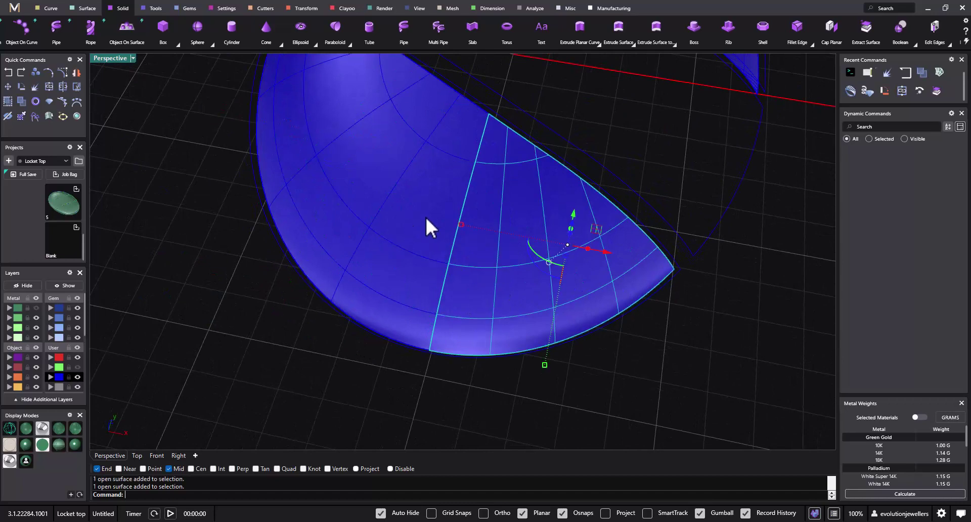
{"action": "right_click_drag", "start_coordinate": [448, 231], "coordinate": [286, 245]}
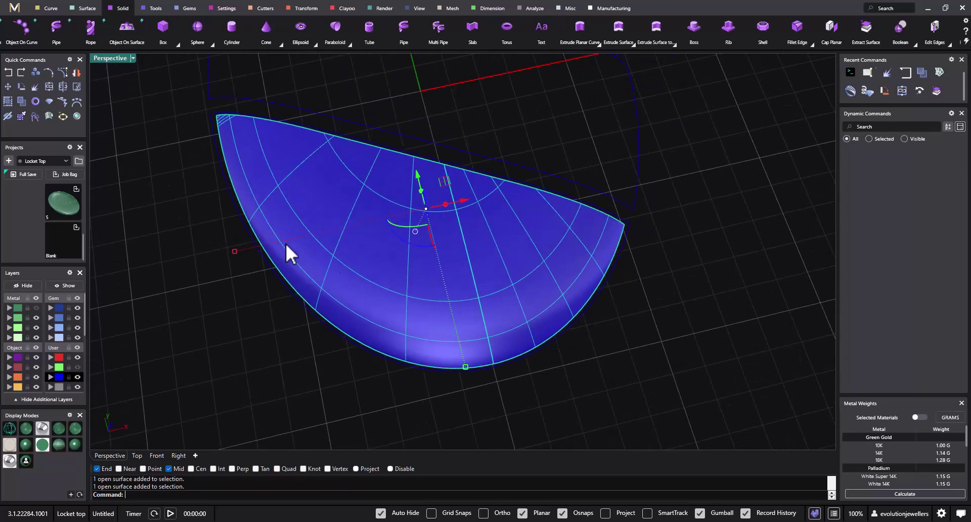
{"action": "left_click", "coordinate": [49, 87]}
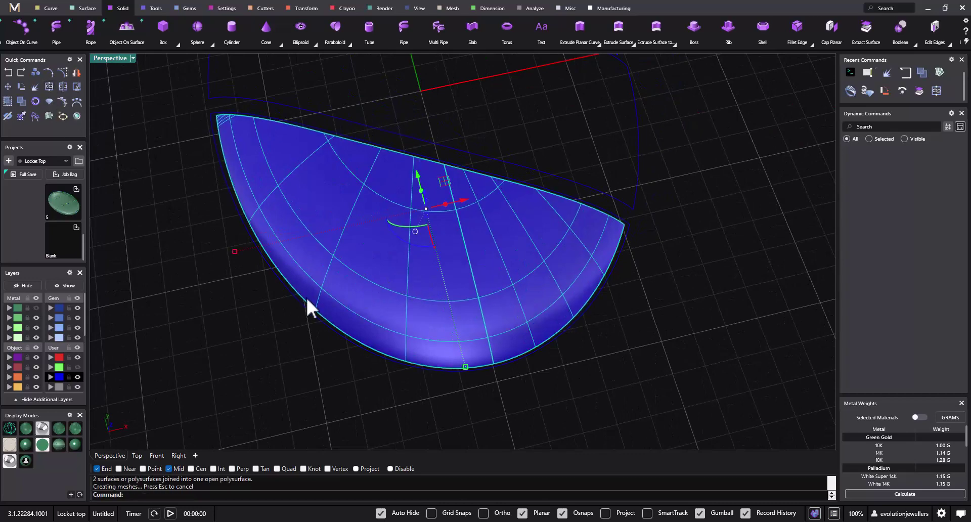
{"action": "key", "text": "Escape"}
- Try to create a Pave gem layout on the joined side panel polysurface, and close its settings
{"action": "right_click_drag", "start_coordinate": [378, 314], "coordinate": [487, 325], "text": "shift"}
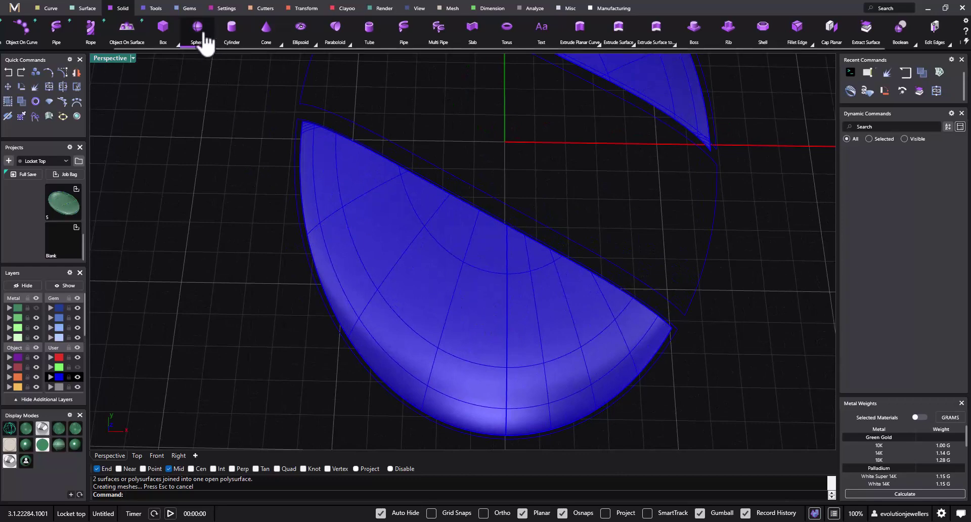
{"action": "left_click", "coordinate": [189, 9]}
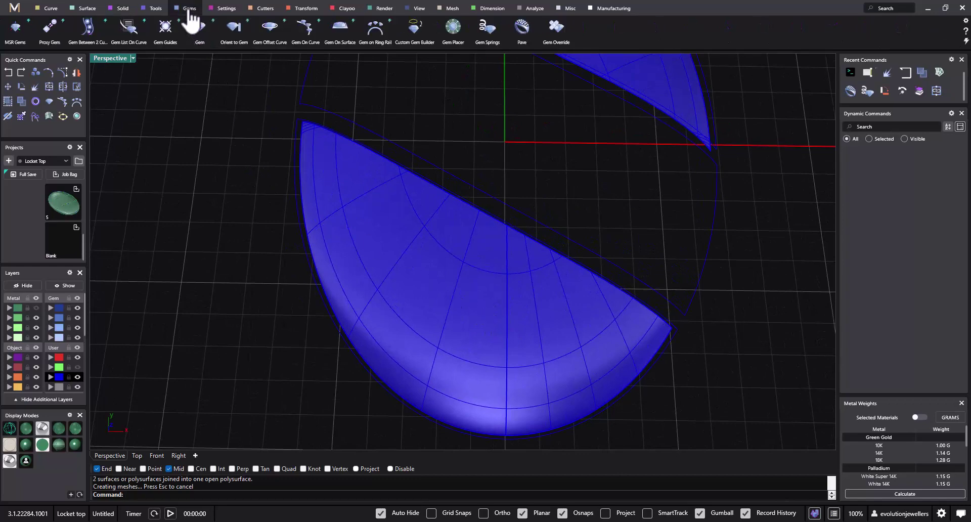
{"action": "left_click", "coordinate": [522, 31]}
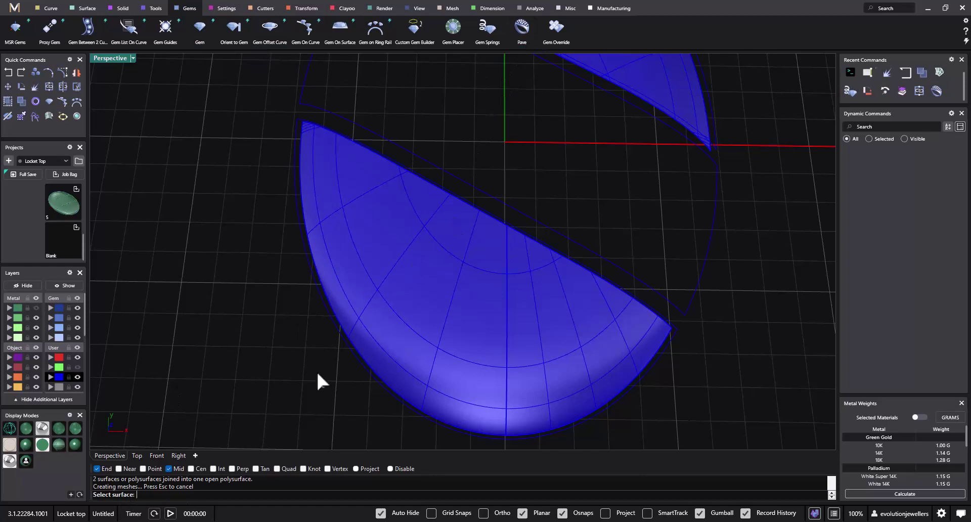
{"action": "left_click", "coordinate": [450, 277]}
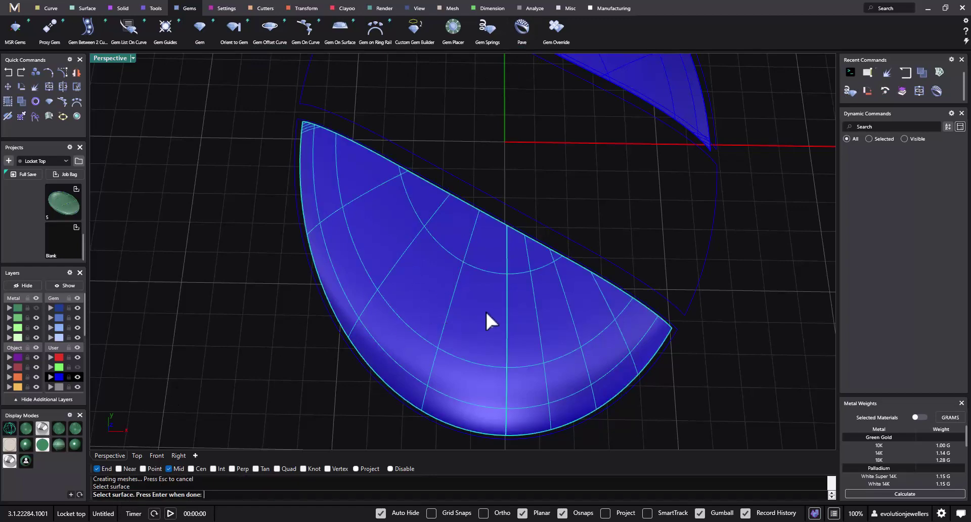
{"action": "key", "text": "Return"}
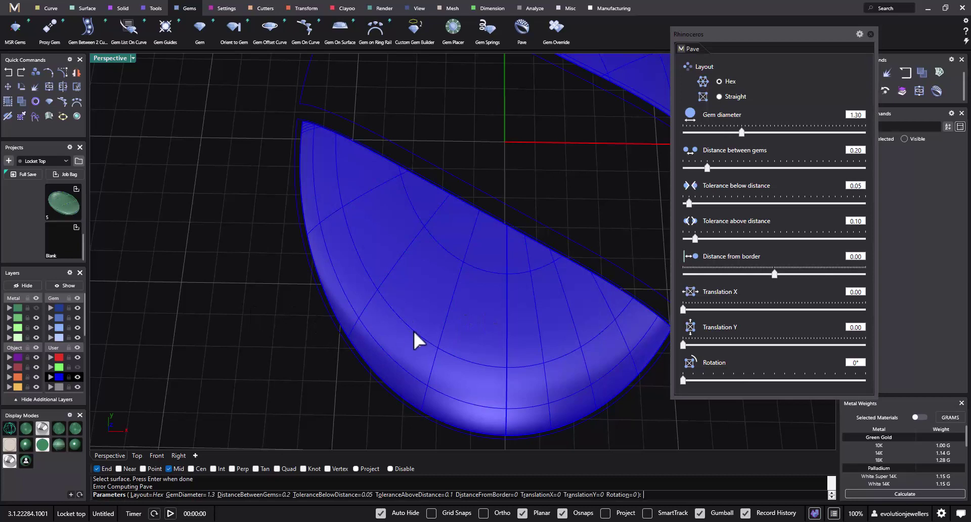
{"action": "right_click_drag", "start_coordinate": [578, 192], "coordinate": [382, 272], "text": "shift"}
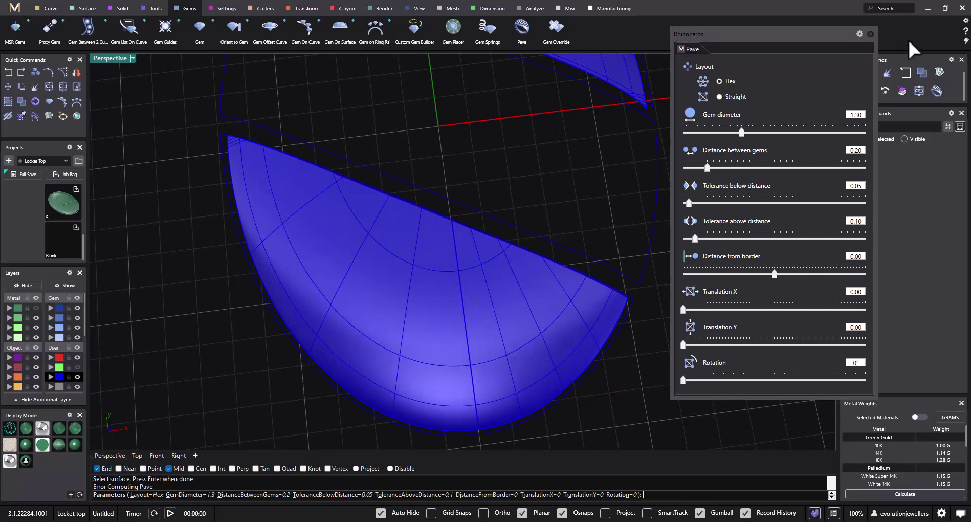
{"action": "left_click", "coordinate": [871, 34]}
- Move the joined side panel polysurface to the green User 02 layer and show that layer
{"action": "left_click", "coordinate": [453, 307]}
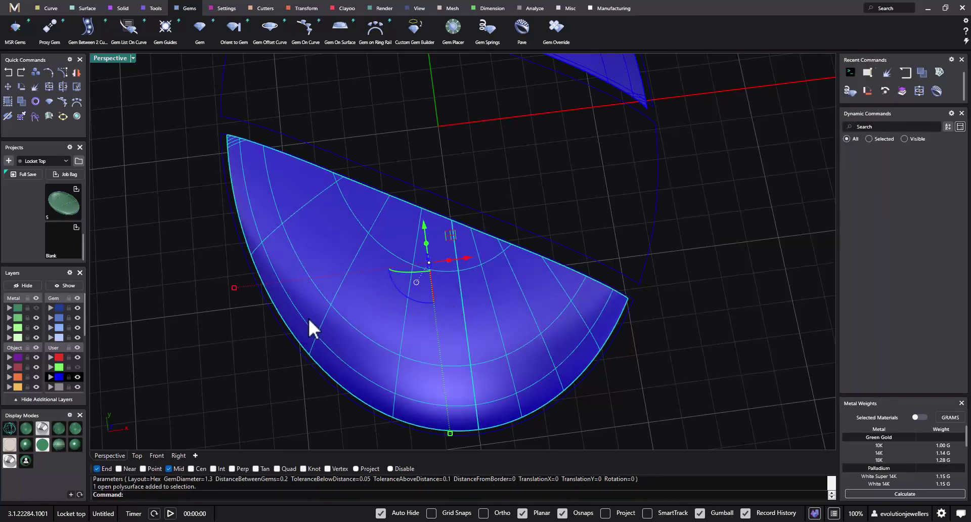
{"action": "left_click", "coordinate": [51, 367]}
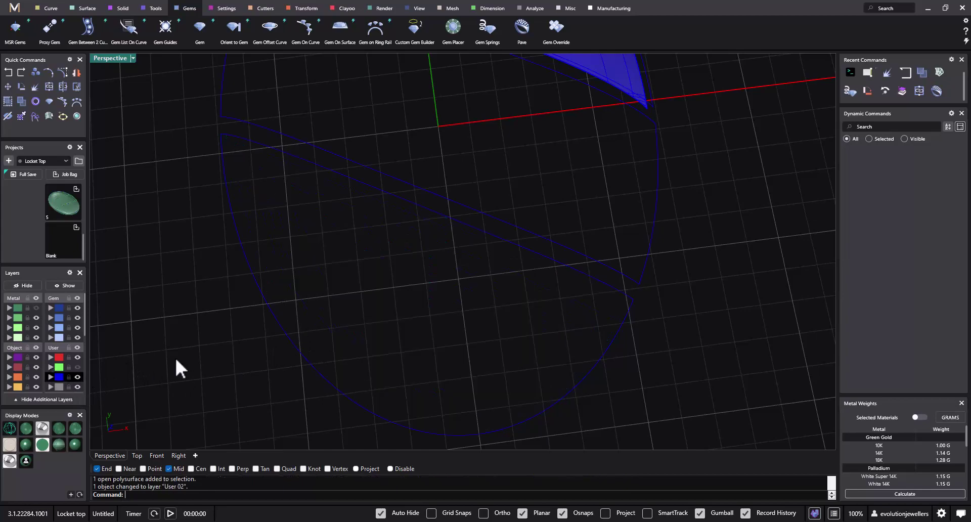
{"action": "left_click", "coordinate": [77, 367]}
- With the red User layer current, hide the blue User 03 layer and move the green band outline curve onto it
{"action": "right_click_drag", "start_coordinate": [202, 321], "coordinate": [380, 238]}
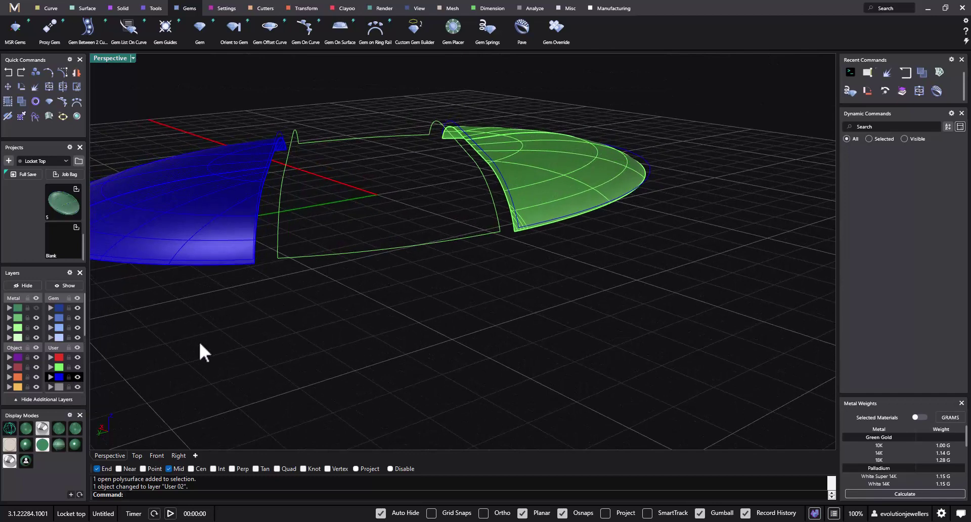
{"action": "left_click", "coordinate": [59, 367]}
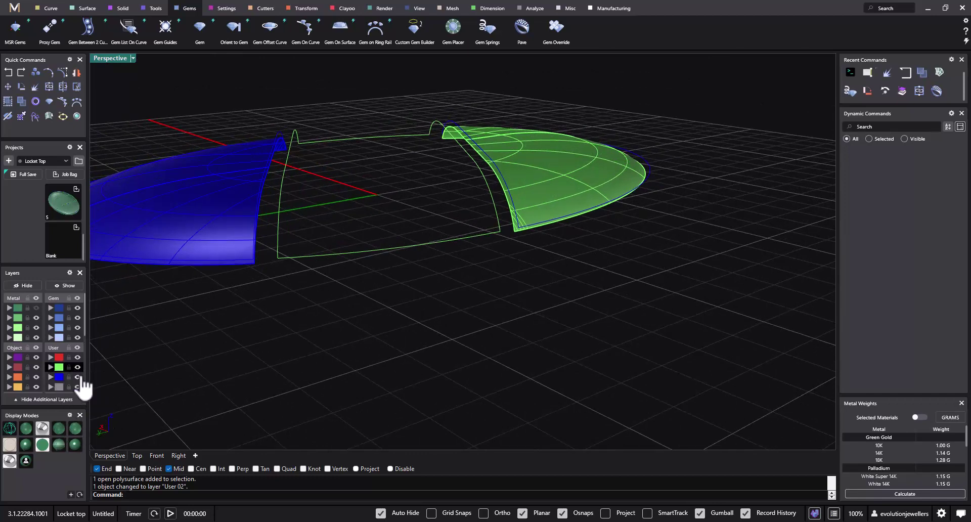
{"action": "left_click", "coordinate": [77, 377]}
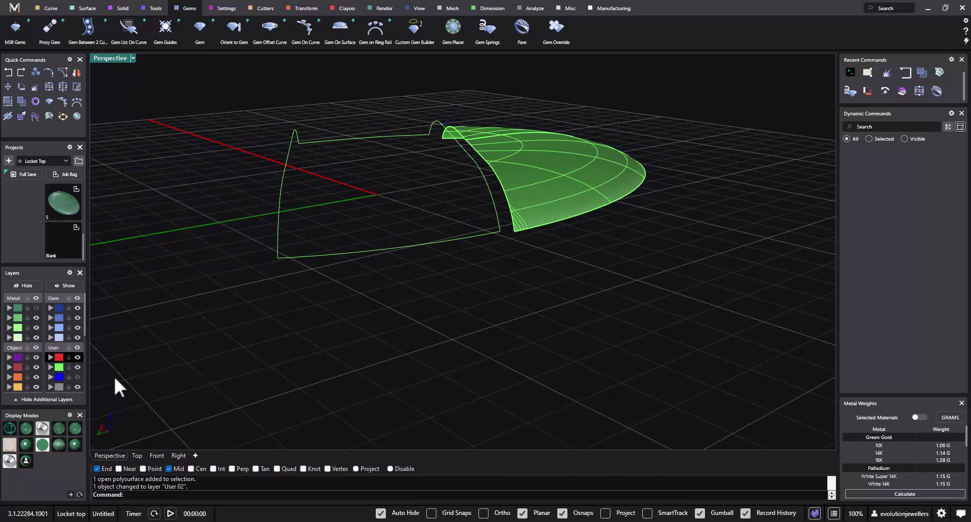
{"action": "left_click", "coordinate": [360, 252]}
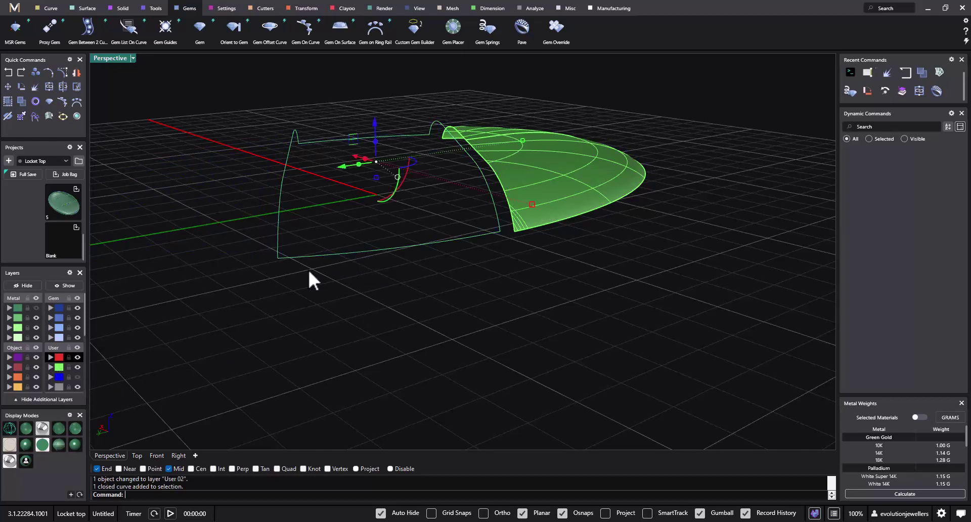
{"action": "left_click", "coordinate": [59, 377]}
- Duplicate all edges of the green side panel polysurface with Dup Edge, and delete the polysurface
{"action": "right_click_drag", "start_coordinate": [286, 353], "coordinate": [479, 323]}
{"action": "left_click", "coordinate": [566, 169]}
{"action": "right_click_drag", "start_coordinate": [519, 260], "coordinate": [449, 256]}
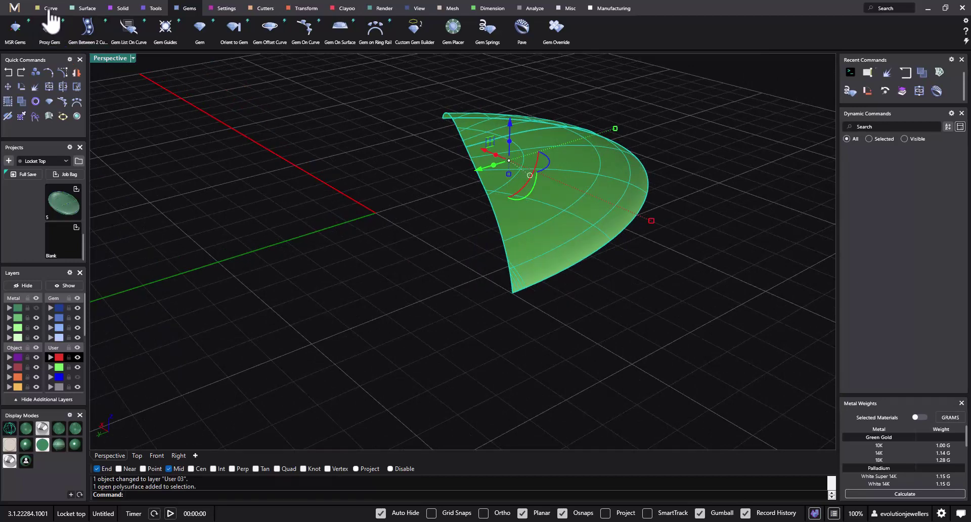
{"action": "left_click", "coordinate": [50, 8]}
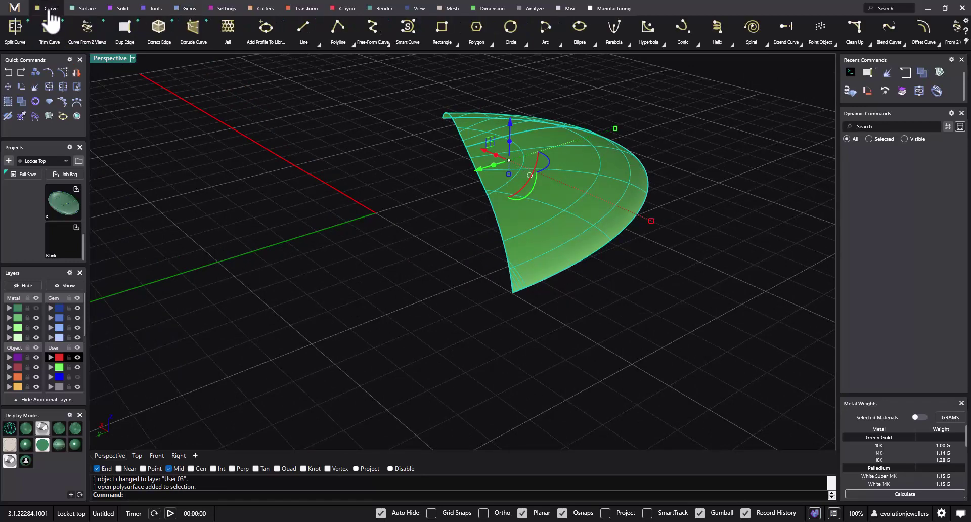
{"action": "left_click", "coordinate": [125, 32]}
{"action": "left_click_drag", "start_coordinate": [729, 85], "coordinate": [354, 333]}
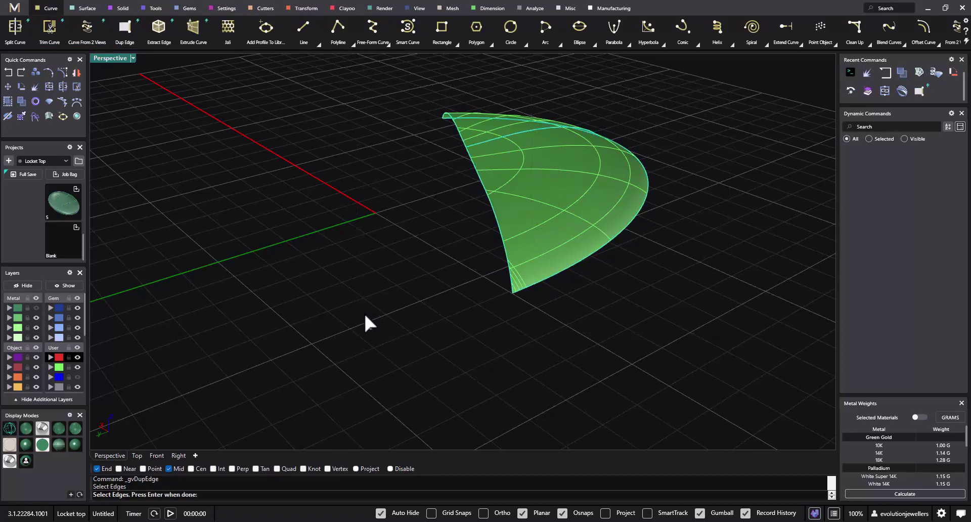
{"action": "key", "text": "Return"}
{"action": "right_click_drag", "start_coordinate": [605, 177], "coordinate": [469, 232]}
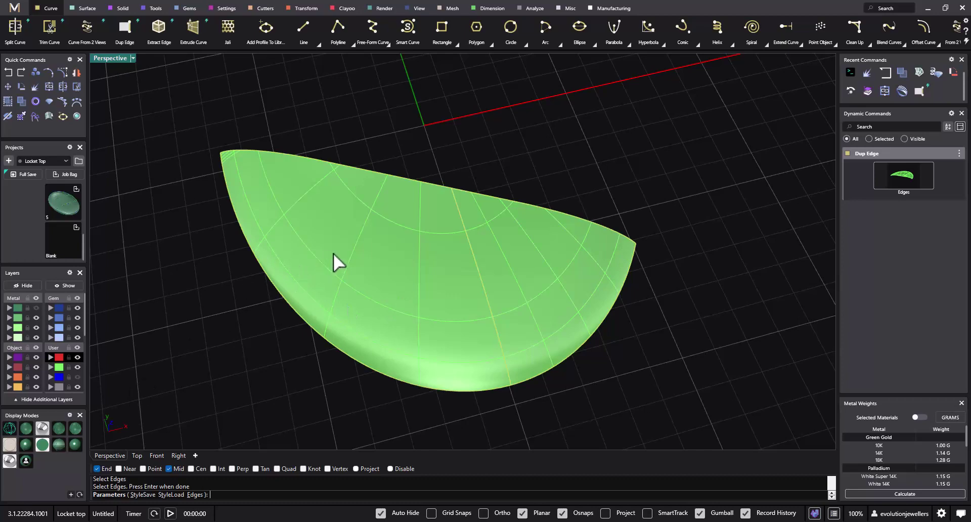
{"action": "key", "text": "Return"}
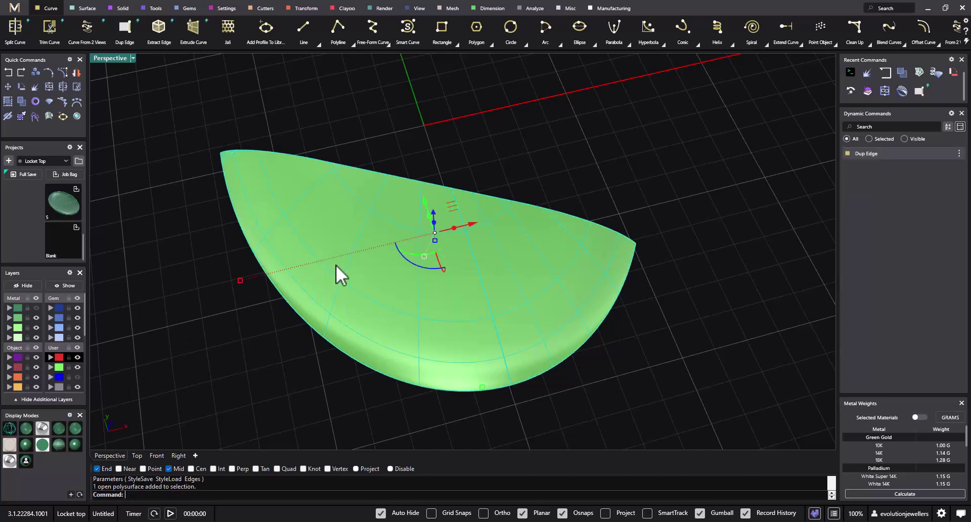
{"action": "key", "text": "Delete"}
- Ungroup the duplicated edge curves and delete the seam curve that crosses the middle of the panel outline
{"action": "key", "text": "ctrl+a"}
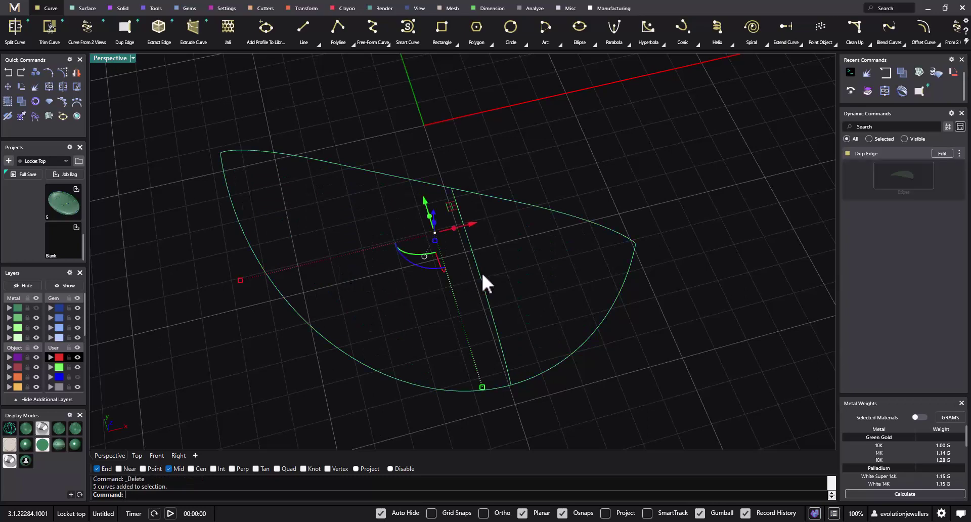
{"action": "left_click", "coordinate": [22, 102]}
{"action": "left_click", "coordinate": [469, 243]}
{"action": "key", "text": "Delete"}
- Check the separate curve segments that make up the side panel outline, and clear the selection
{"action": "right_click_drag", "start_coordinate": [451, 310], "coordinate": [398, 163]}
{"action": "left_click", "coordinate": [390, 142]}
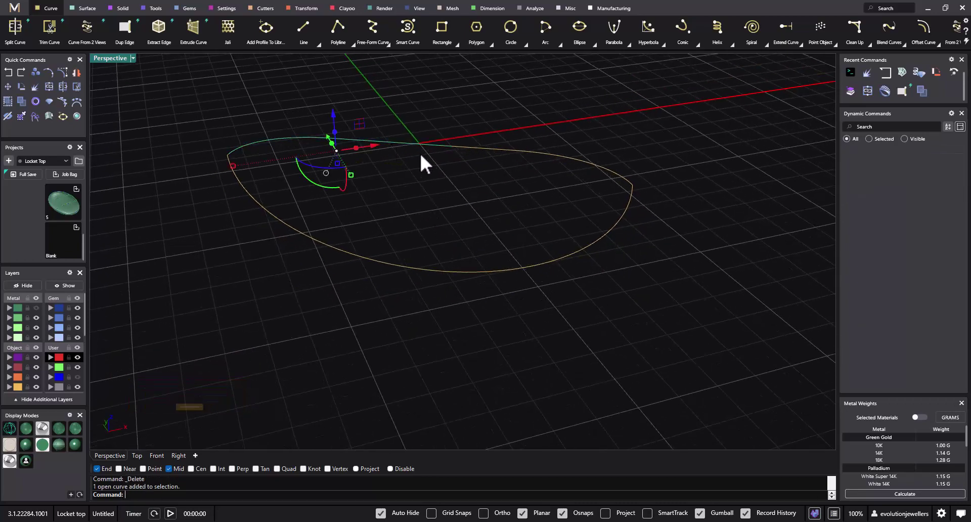
{"action": "left_click", "coordinate": [498, 150]}
{"action": "left_click", "coordinate": [571, 251]}
{"action": "left_click", "coordinate": [395, 262]}
{"action": "key", "text": "Escape"}
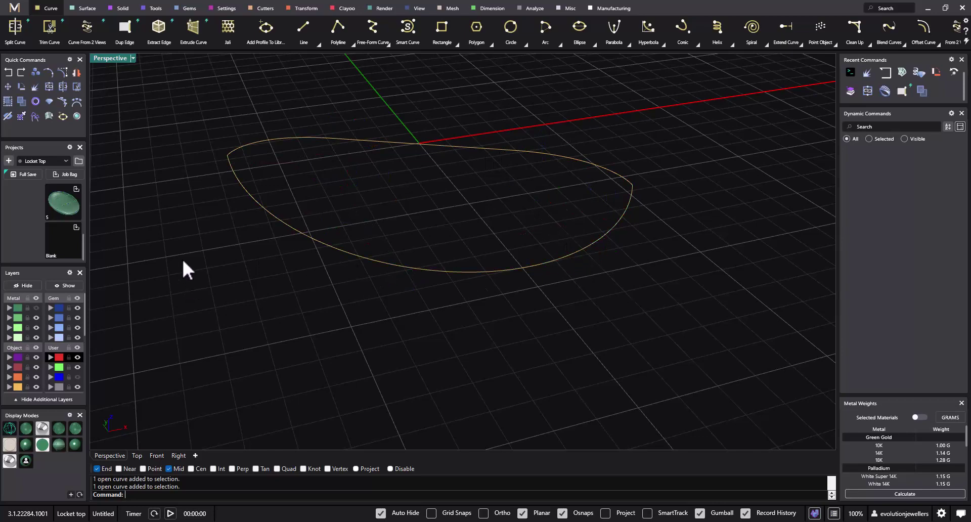
- Preview a Curve Network surface built from the four curves of the side panel outline
{"action": "left_click", "coordinate": [81, 8]}
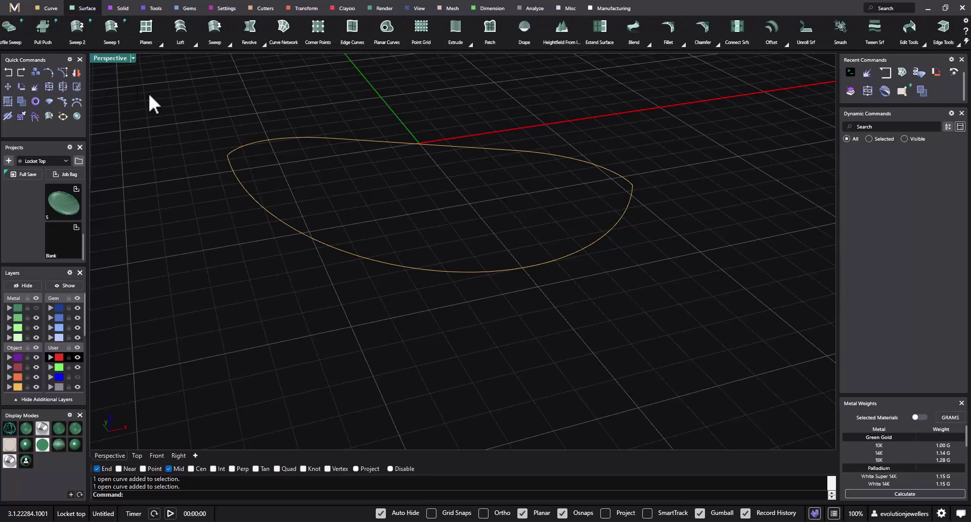
{"action": "left_click", "coordinate": [283, 30]}
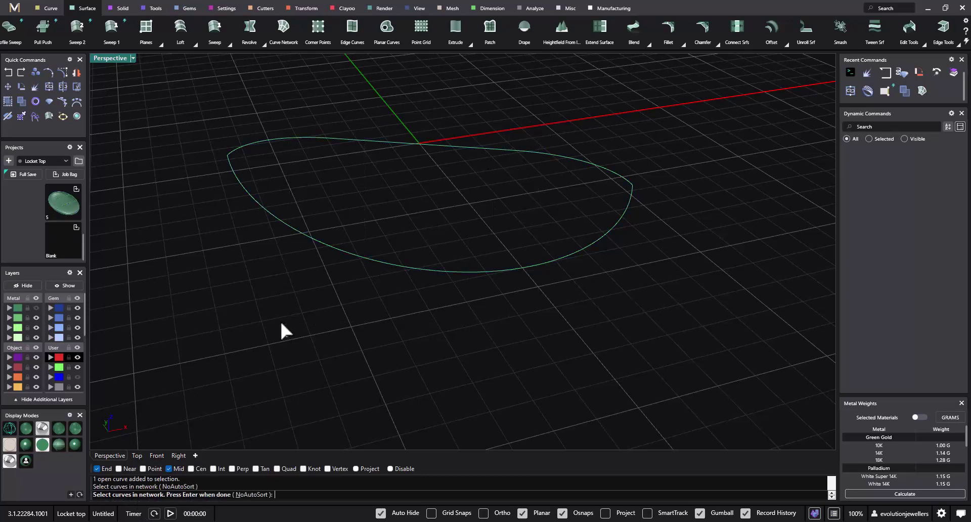
{"action": "key", "text": "Return"}
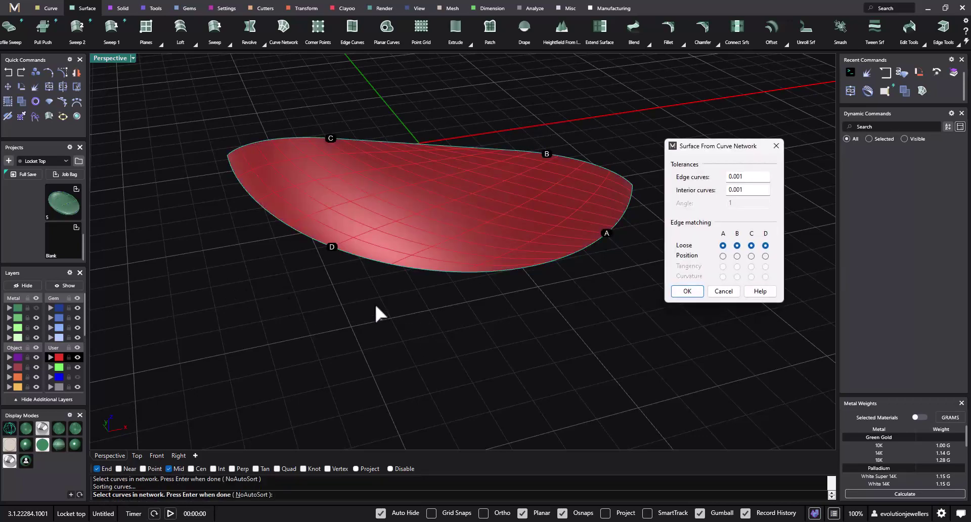
{"action": "right_click_drag", "start_coordinate": [444, 208], "coordinate": [378, 212]}
{"action": "right_click_drag", "start_coordinate": [432, 239], "coordinate": [459, 240]}
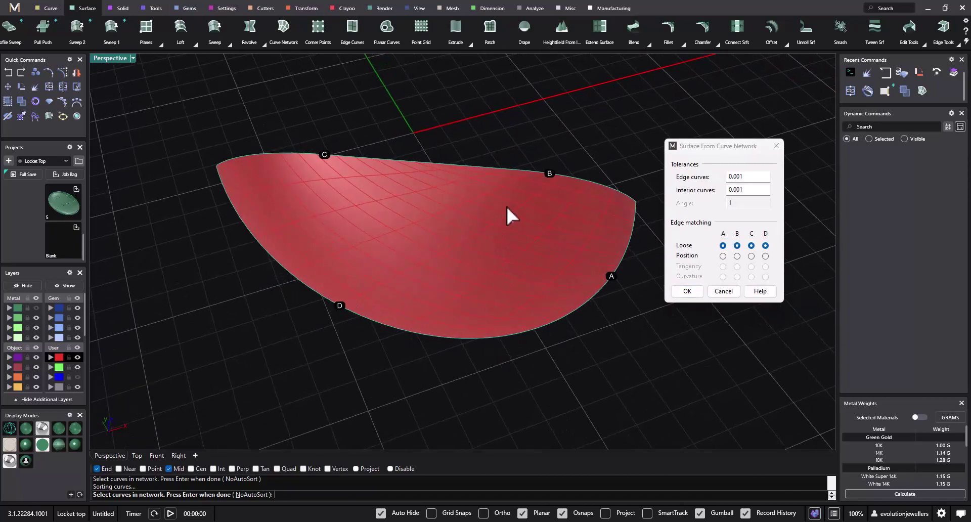
- Try Position edge matching on edges A, B, C and D of the network surface, and return all four to Loose
{"action": "left_click", "coordinate": [737, 256]}
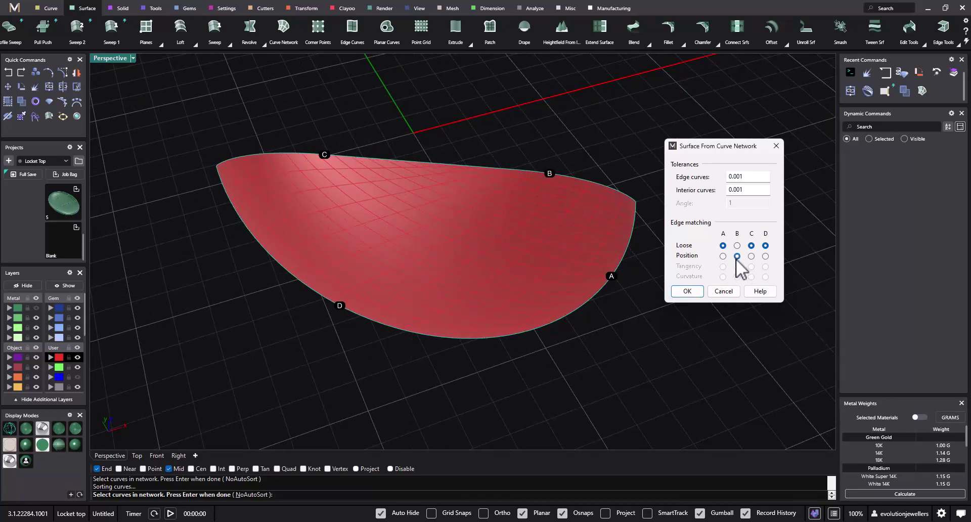
{"action": "left_click", "coordinate": [752, 256]}
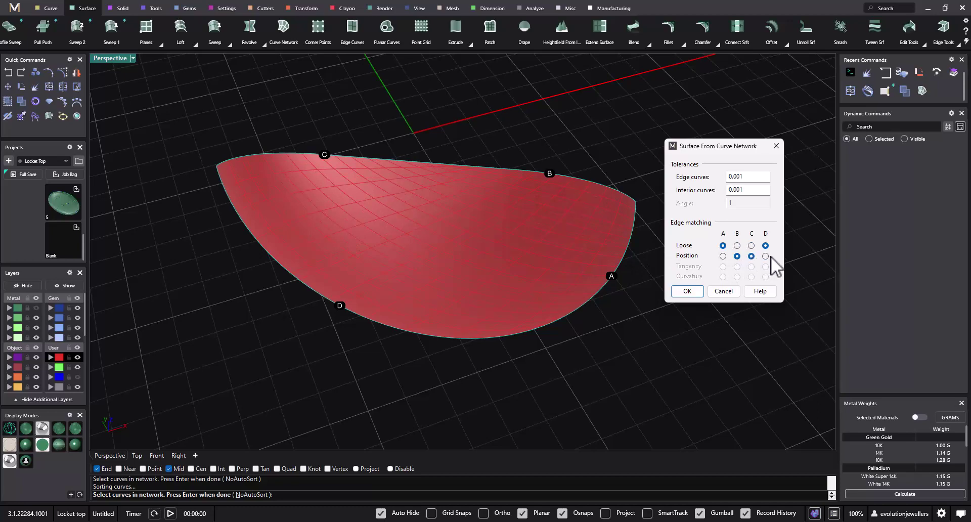
{"action": "left_click", "coordinate": [766, 256]}
{"action": "left_click", "coordinate": [723, 256]}
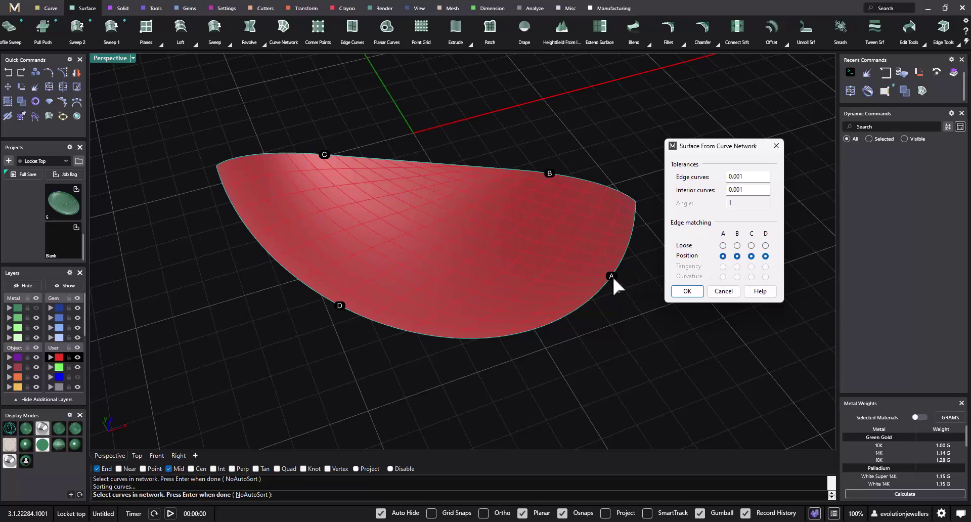
{"action": "left_click", "coordinate": [737, 246]}
{"action": "left_click", "coordinate": [751, 245]}
{"action": "left_click", "coordinate": [765, 245]}
{"action": "left_click", "coordinate": [723, 246]}
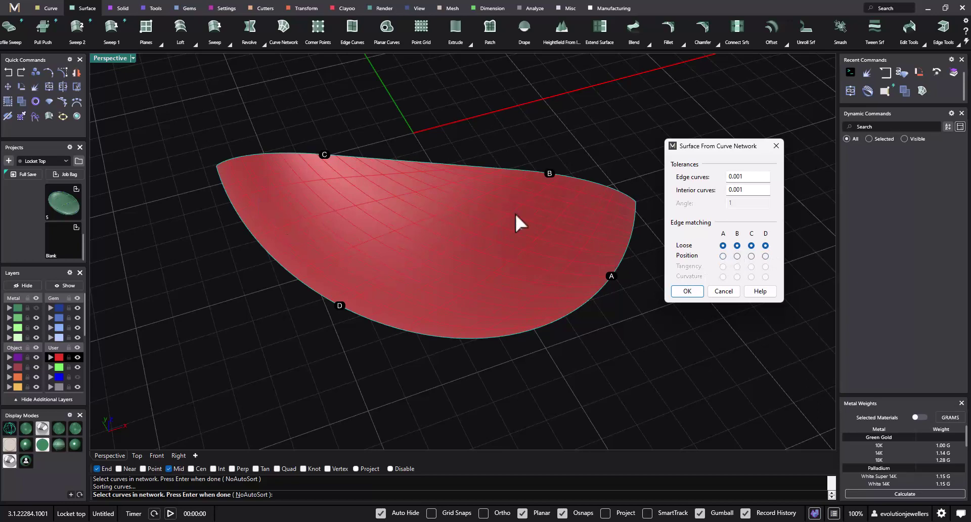
- Create the network surface with all four edges set to Loose, and select the new side panel surface
{"action": "left_click", "coordinate": [694, 293]}
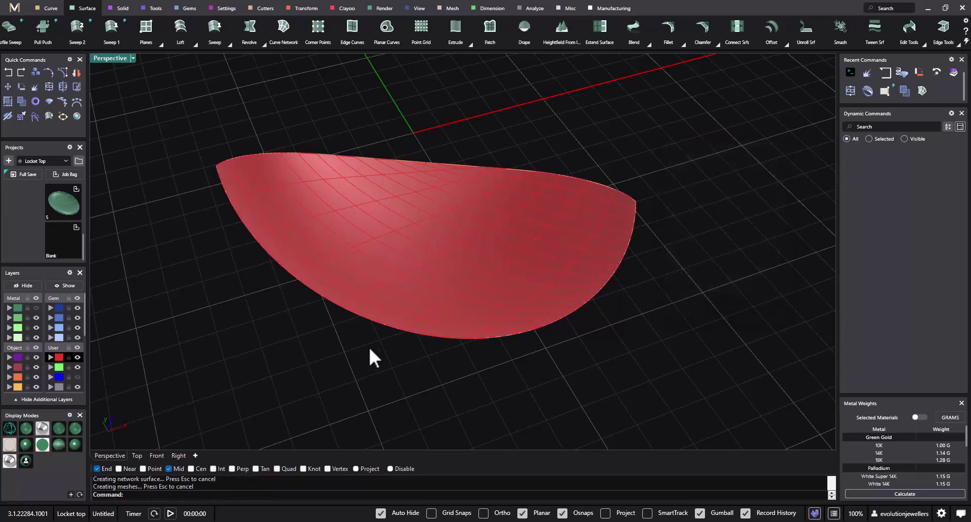
{"action": "right_click_drag", "start_coordinate": [282, 294], "coordinate": [357, 297]}
{"action": "left_click", "coordinate": [357, 296]}
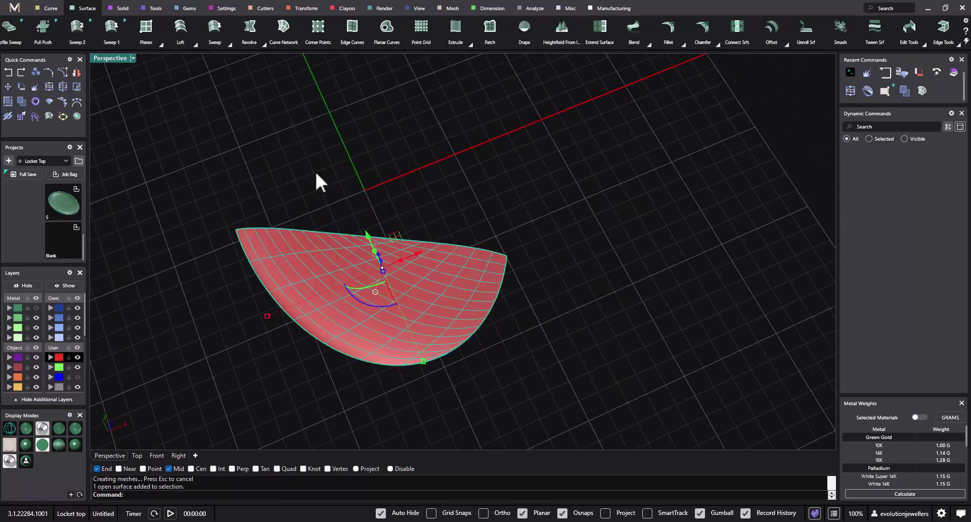
- Start a hexagonal Pave layout on the side panel surface and set the gem diameter to 1.20
{"action": "left_click", "coordinate": [190, 9]}
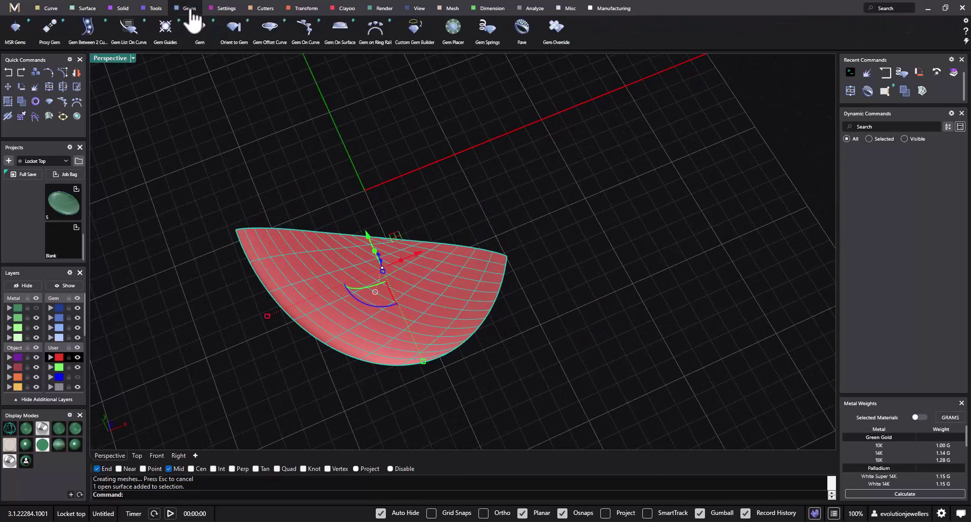
{"action": "left_click", "coordinate": [526, 39]}
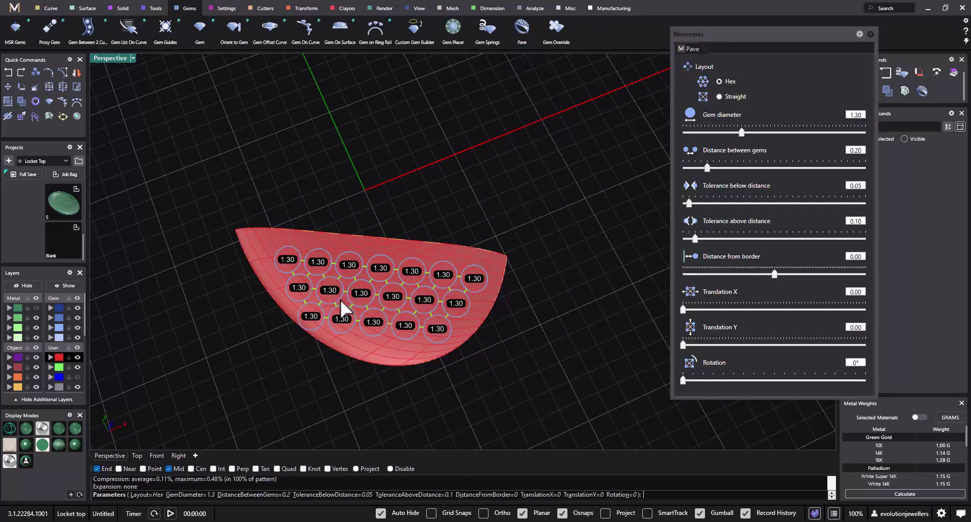
{"action": "scroll", "coordinate": [325, 291], "scroll_direction": "up", "scroll_amount": 3}
{"action": "right_click_drag", "start_coordinate": [403, 288], "coordinate": [382, 254]}
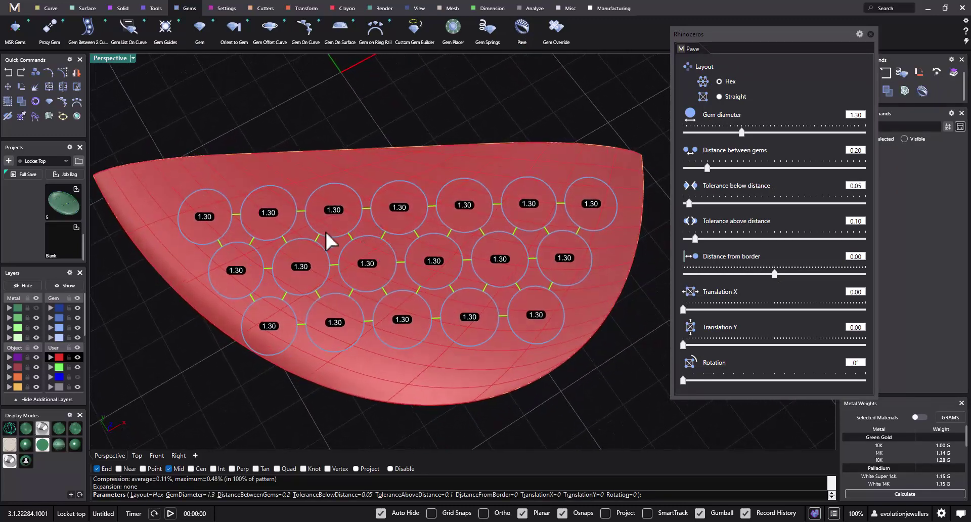
{"action": "right_click_drag", "start_coordinate": [445, 243], "coordinate": [490, 275], "text": "shift"}
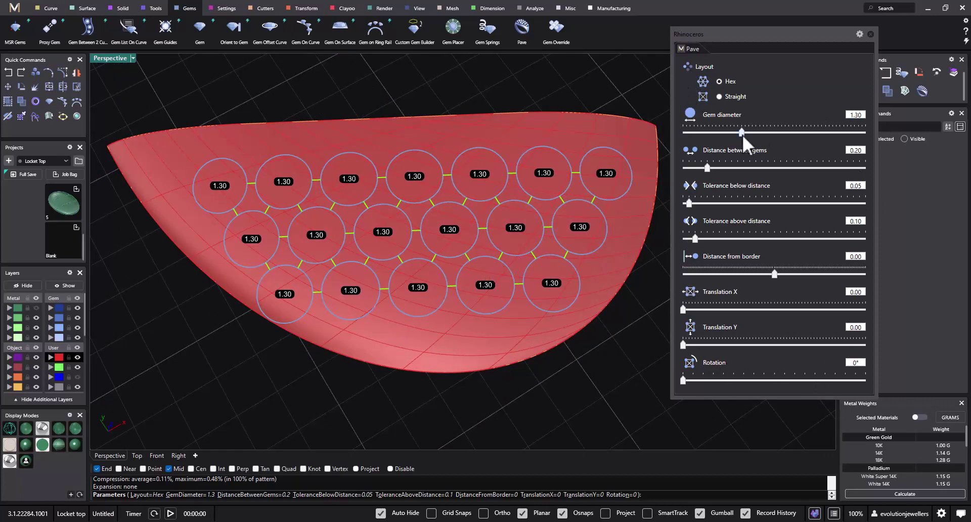
{"action": "scroll", "coordinate": [739, 134], "scroll_direction": "down", "scroll_amount": 1}
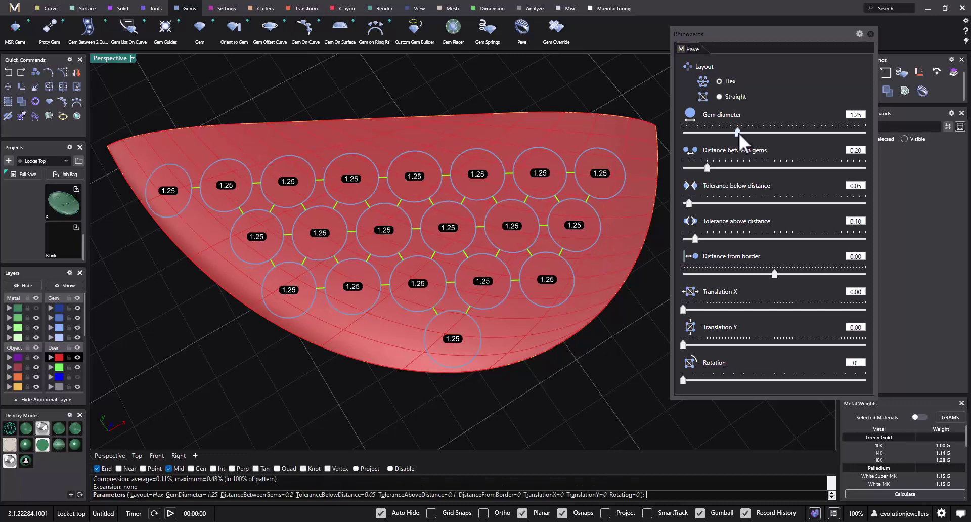
{"action": "left_click_drag", "start_coordinate": [738, 132], "coordinate": [735, 132]}
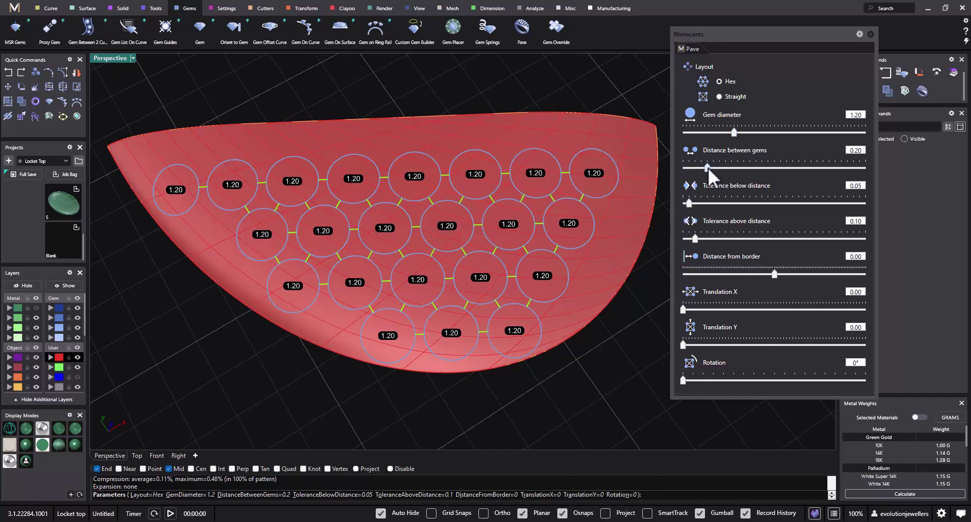
- Set the pavé layout's distance between gems to 0.15 and its tolerance below distance to 0.05
{"action": "mouse_move", "coordinate": [574, 180]}
{"action": "left_click_drag", "start_coordinate": [694, 204], "coordinate": [702, 203]}
{"action": "left_click_drag", "start_coordinate": [706, 168], "coordinate": [695, 168]}
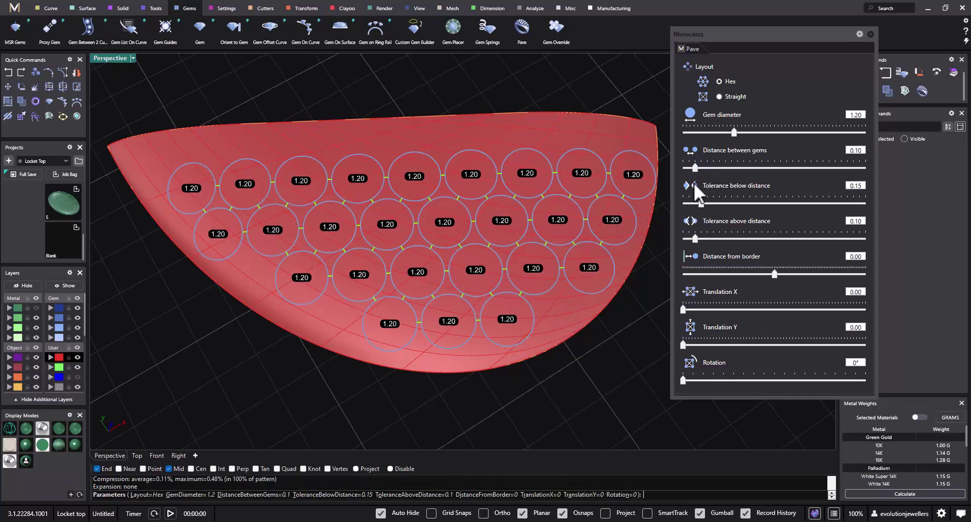
{"action": "left_click_drag", "start_coordinate": [701, 203], "coordinate": [690, 204]}
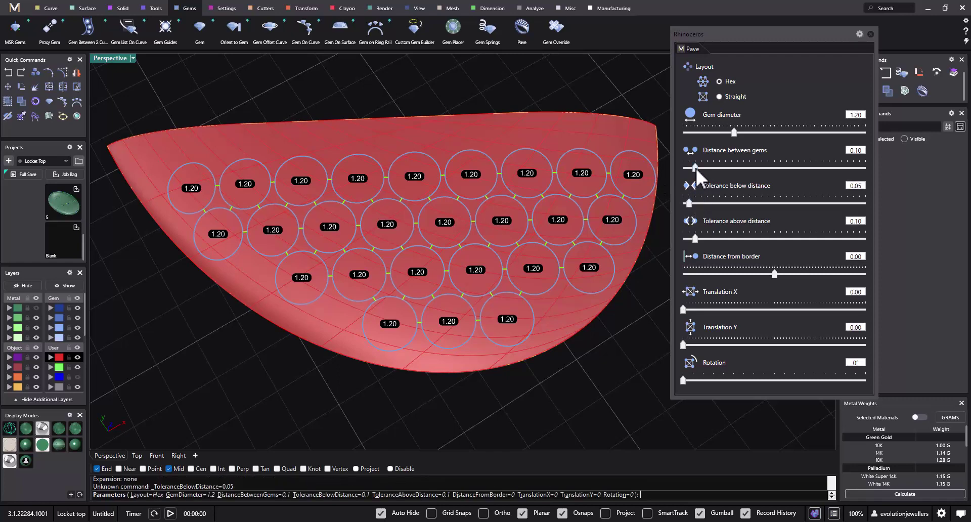
{"action": "left_click_drag", "start_coordinate": [696, 168], "coordinate": [701, 169]}
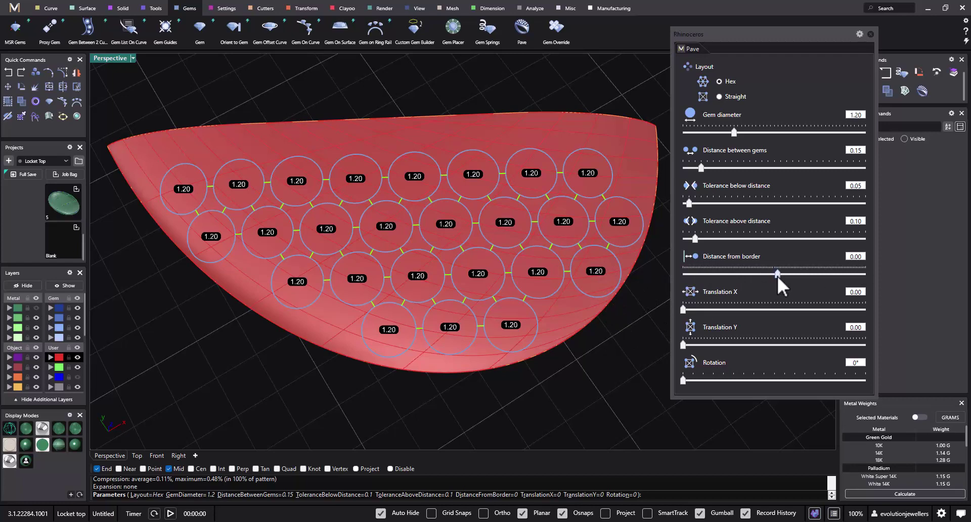
- Try distances from border of 0.10 and 0.30 for the pavé layout, and return the setting to 0.00
{"action": "left_click_drag", "start_coordinate": [778, 275], "coordinate": [778, 275]}
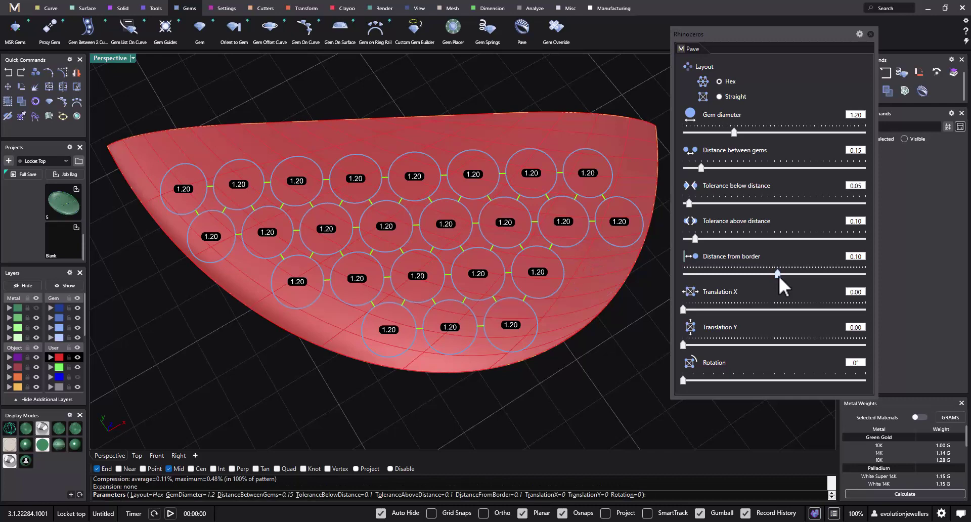
{"action": "left_click_drag", "start_coordinate": [781, 274], "coordinate": [784, 274]}
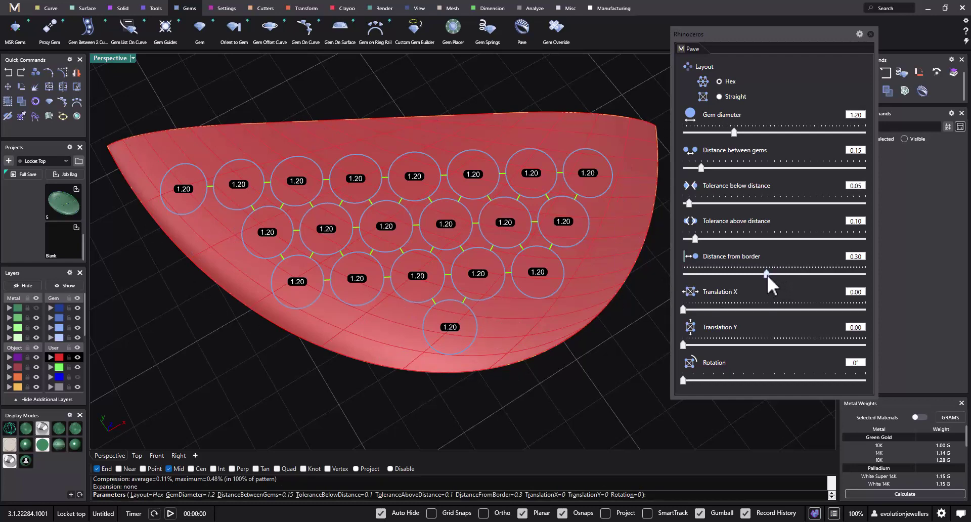
{"action": "left_click_drag", "start_coordinate": [768, 274], "coordinate": [773, 275]}
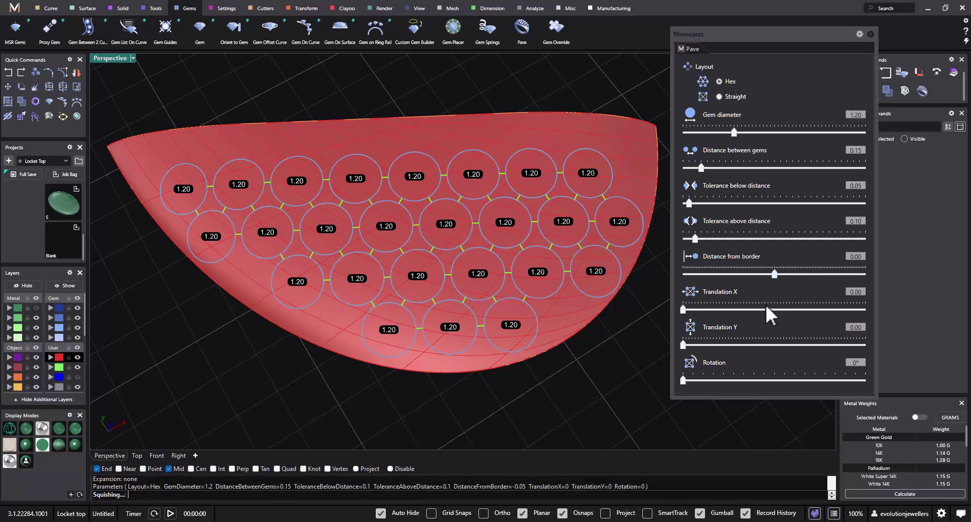
- Shift the pavé layout across the side panel by setting Translation X to 0.95
{"action": "left_click", "coordinate": [698, 310]}
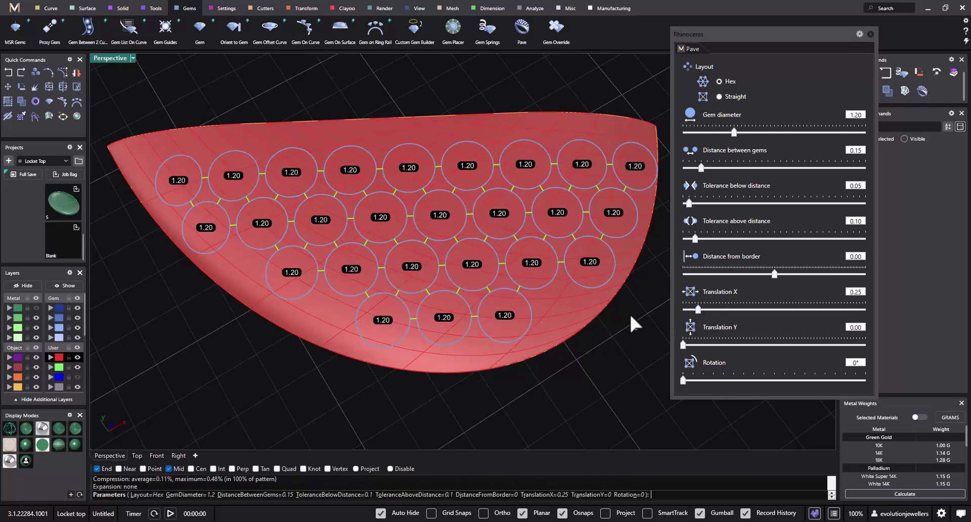
{"action": "left_click_drag", "start_coordinate": [699, 311], "coordinate": [708, 312]}
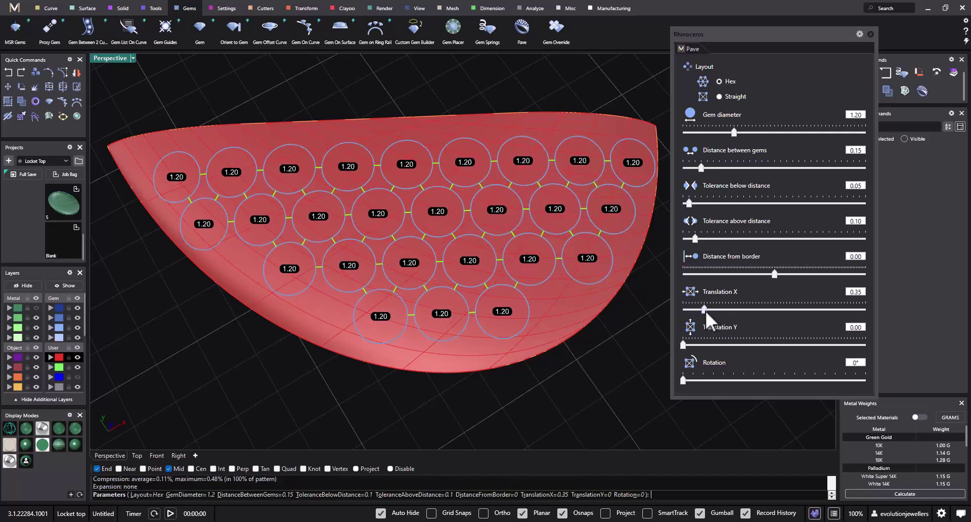
{"action": "left_click_drag", "start_coordinate": [710, 312], "coordinate": [713, 314]}
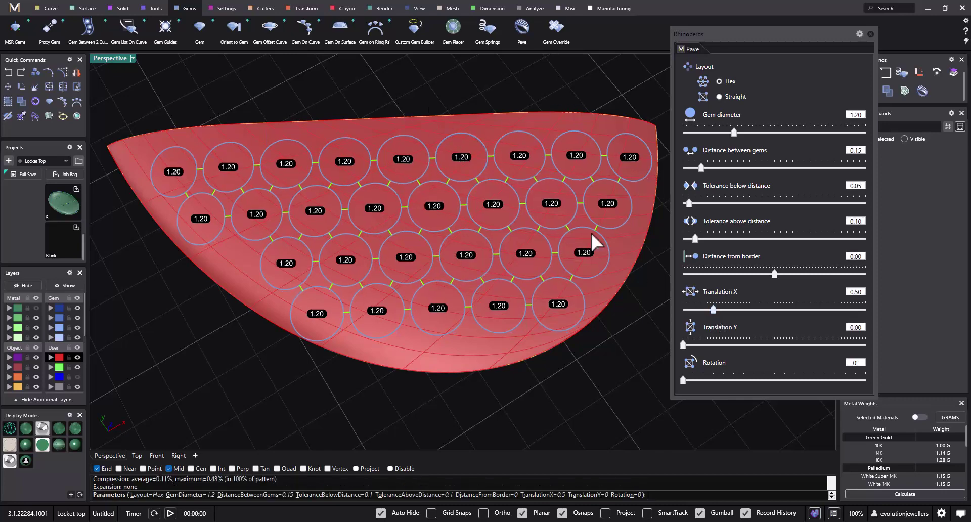
{"action": "left_click_drag", "start_coordinate": [712, 311], "coordinate": [719, 313]}
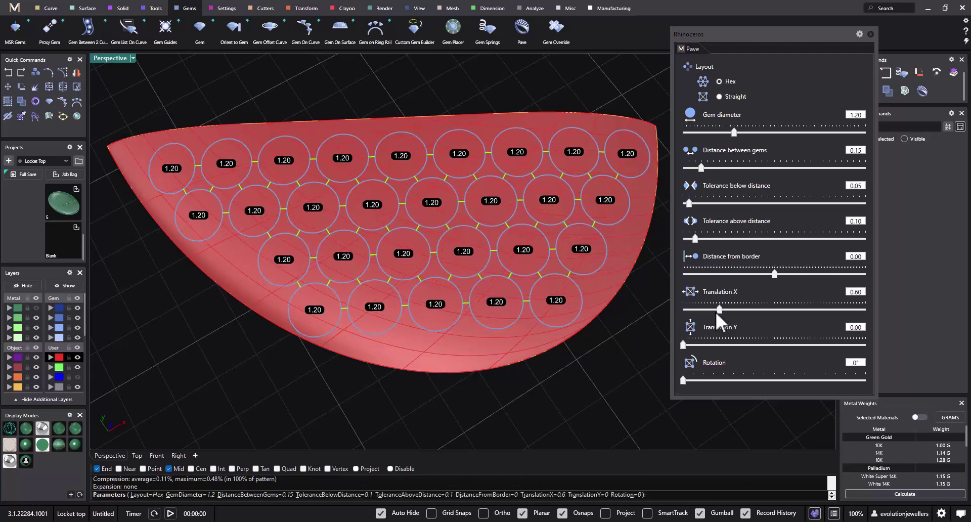
{"action": "left_click_drag", "start_coordinate": [729, 312], "coordinate": [727, 310]}
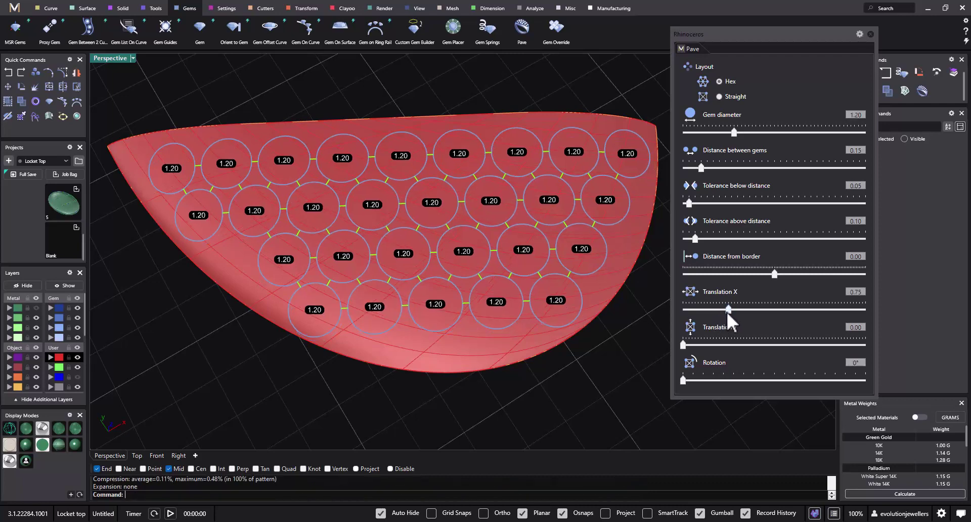
{"action": "left_click", "coordinate": [735, 310]}
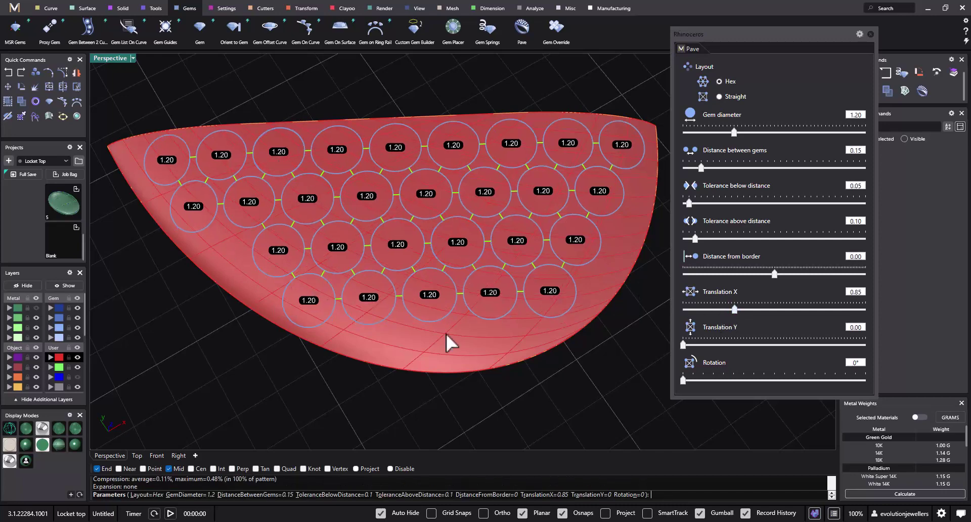
{"action": "left_click_drag", "start_coordinate": [736, 311], "coordinate": [741, 310]}
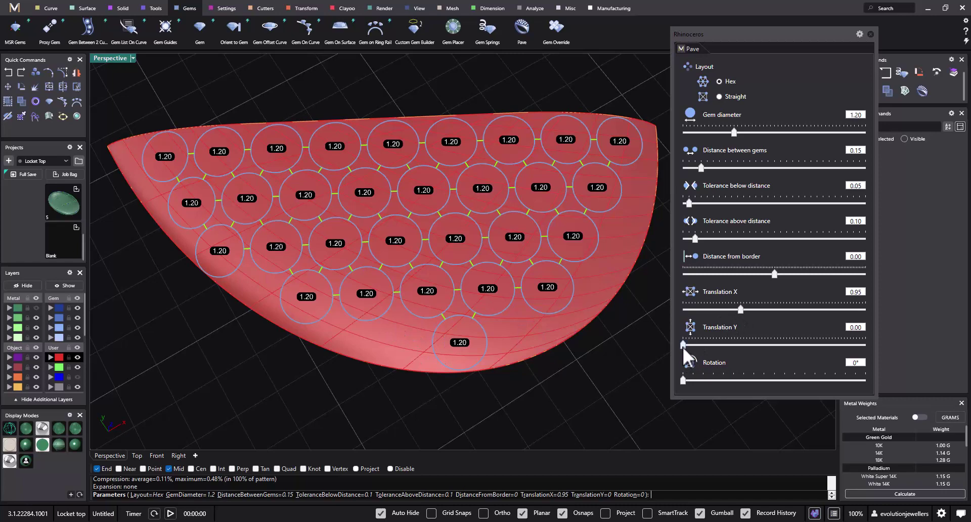
- Try a Translation Y of 0.35 and rotations of 20°, 30° and 60° for the gem layout, and return both settings to 0
{"action": "left_click_drag", "start_coordinate": [683, 345], "coordinate": [705, 347]}
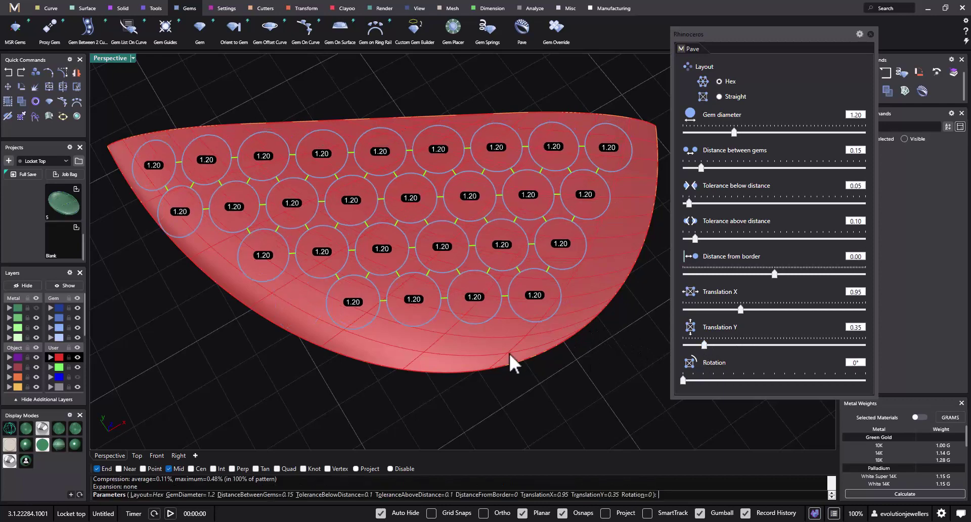
{"action": "left_click_drag", "start_coordinate": [706, 348], "coordinate": [664, 349]}
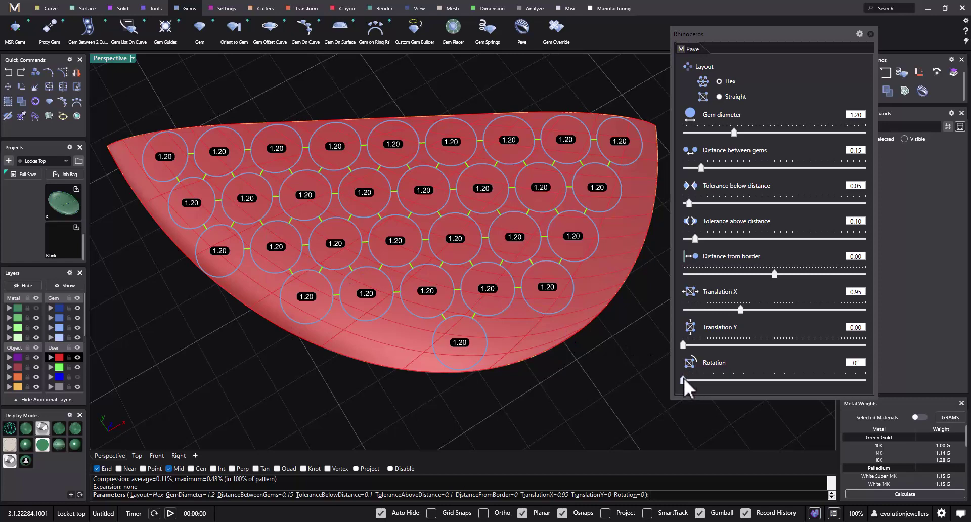
{"action": "left_click_drag", "start_coordinate": [689, 381], "coordinate": [701, 382]}
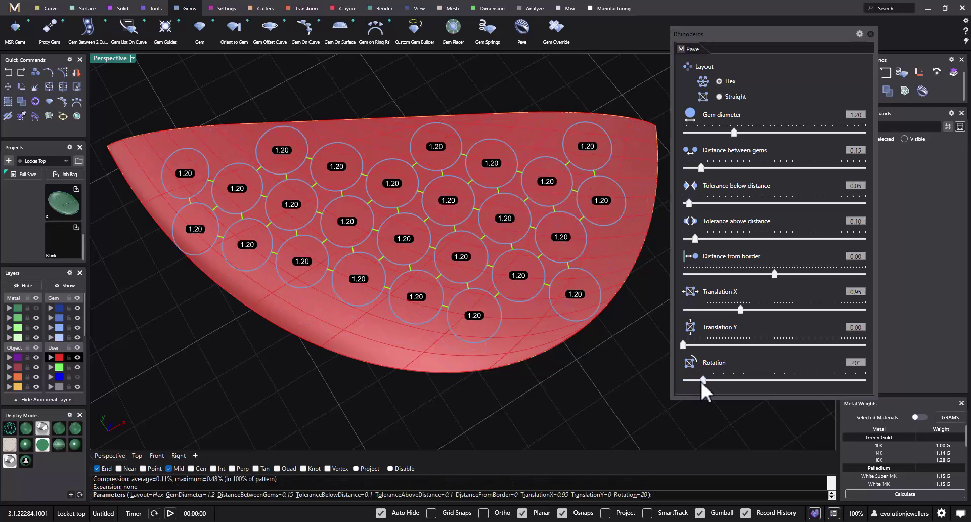
{"action": "left_click_drag", "start_coordinate": [710, 378], "coordinate": [714, 380]}
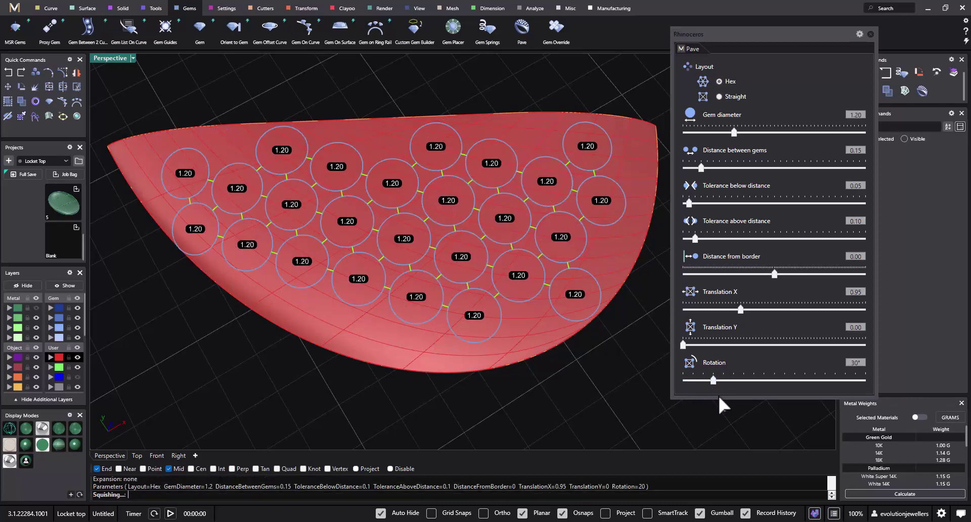
{"action": "left_click_drag", "start_coordinate": [715, 381], "coordinate": [722, 381]}
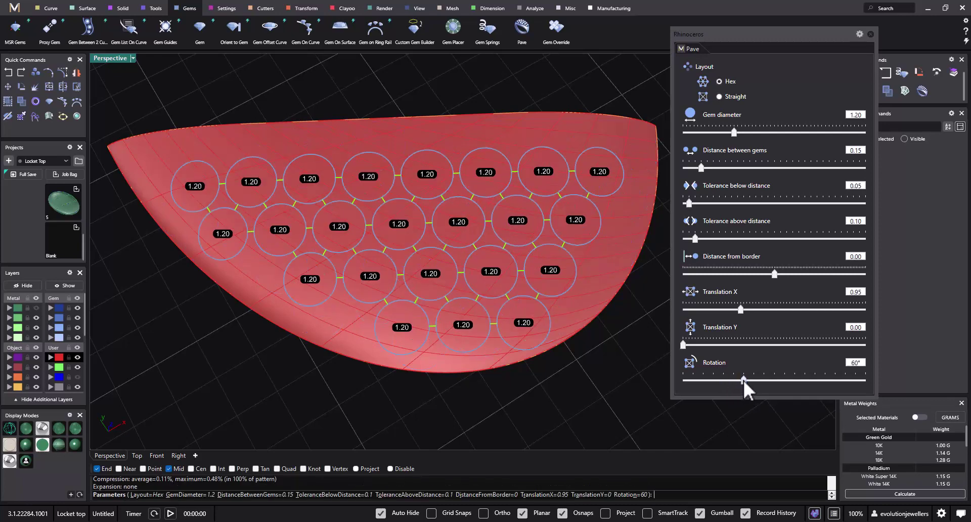
{"action": "left_click_drag", "start_coordinate": [705, 385], "coordinate": [679, 385]}
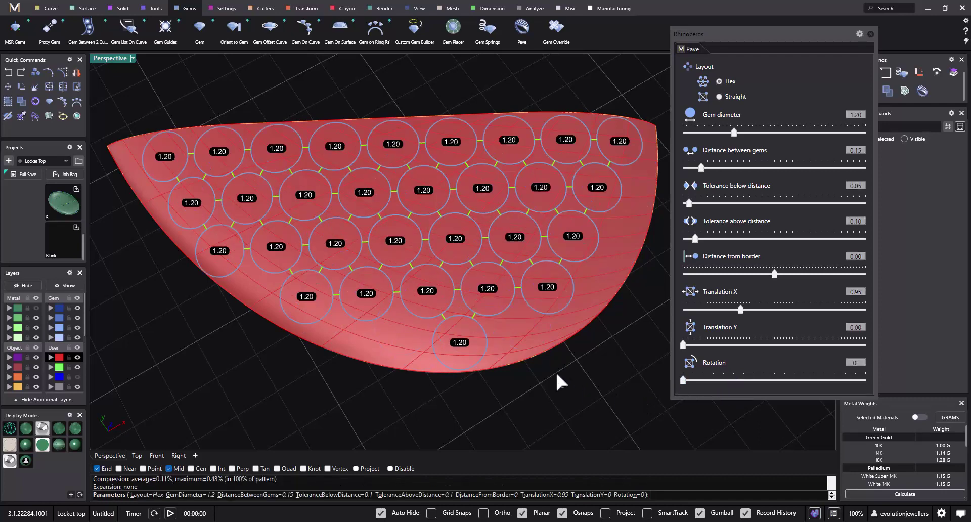
- Set the gem diameter to 1.10 and Translation X to 1.00, and create the pavé gems on the panel
{"action": "double_click", "coordinate": [863, 115]}
{"action": "type", "text": "1.1"}
{"action": "key", "text": "Return"}
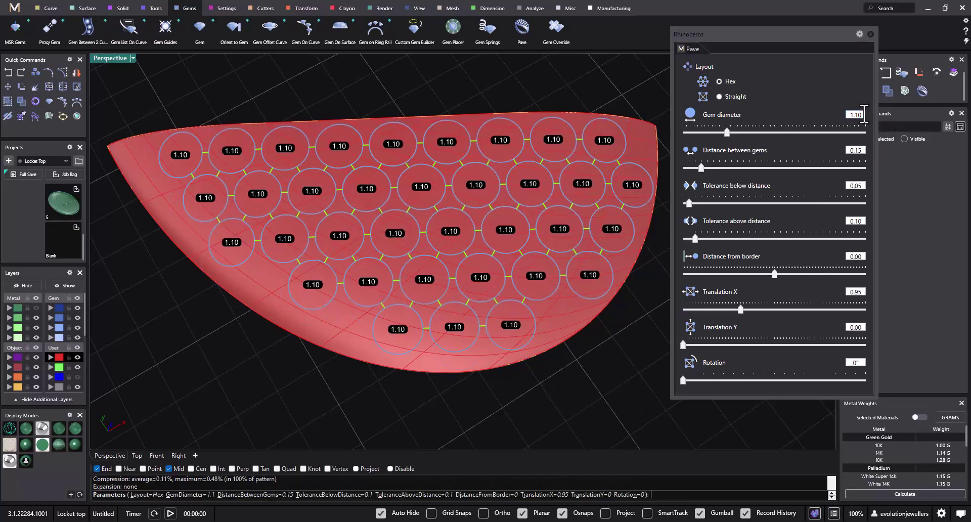
{"action": "right_click_drag", "start_coordinate": [520, 219], "coordinate": [506, 256]}
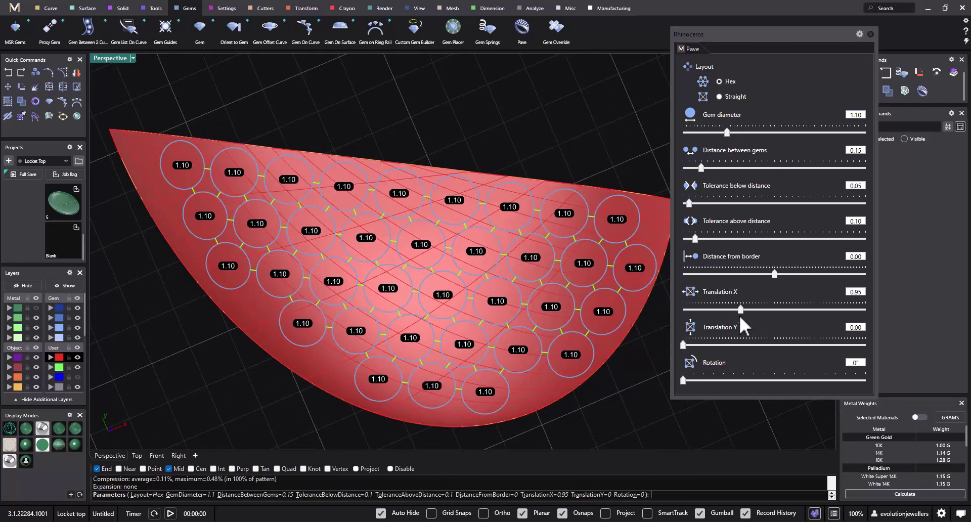
{"action": "left_click_drag", "start_coordinate": [743, 309], "coordinate": [745, 310]}
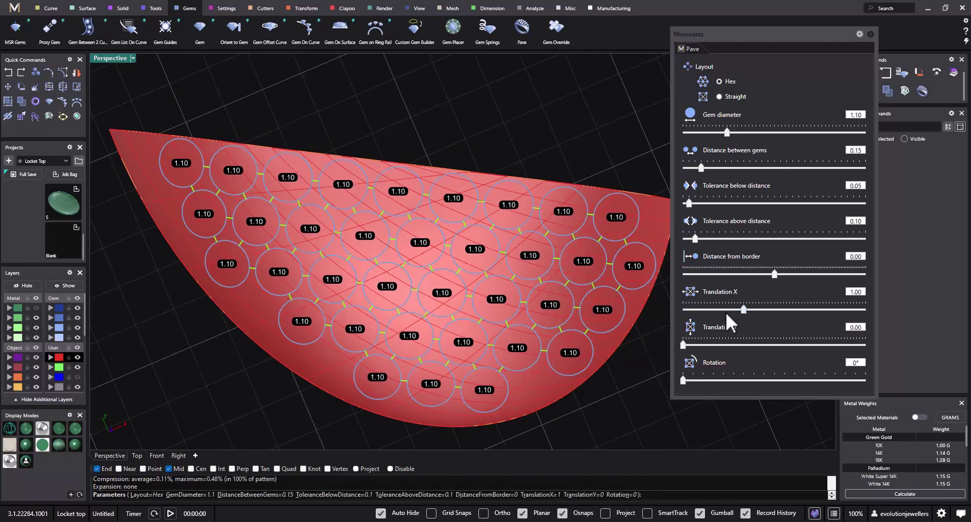
{"action": "right_click_drag", "start_coordinate": [399, 319], "coordinate": [469, 251]}
{"action": "scroll", "coordinate": [435, 295], "scroll_direction": "down", "scroll_amount": 2}
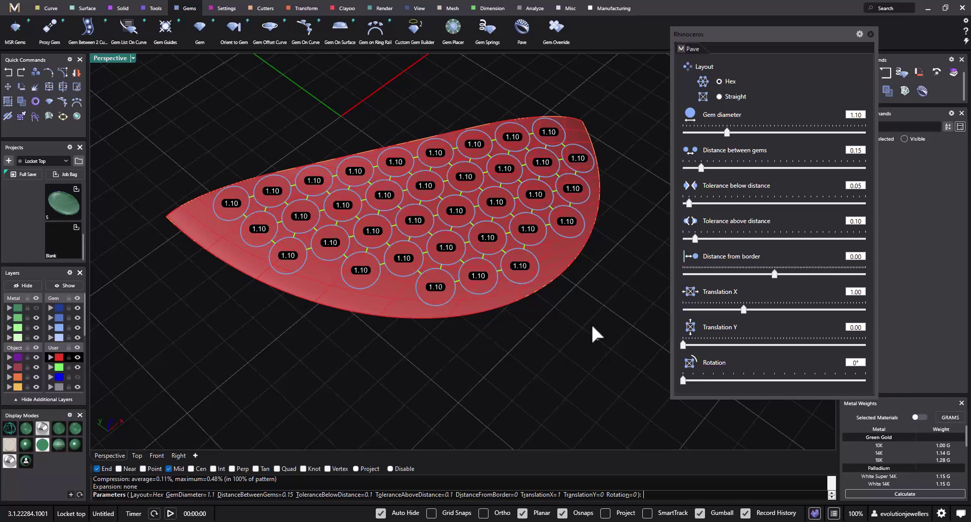
{"action": "key", "text": "Return"}
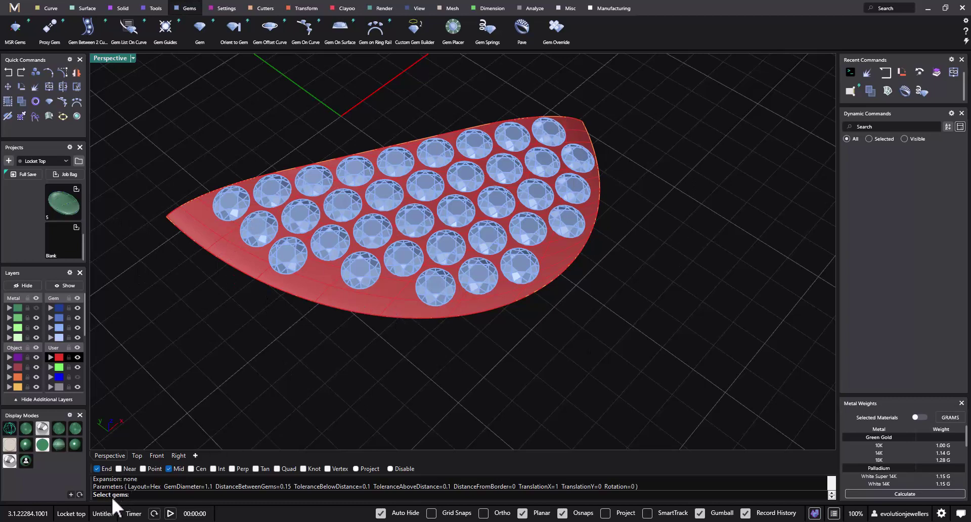
- Load all the pavé gems into Gem Springs with the side panel as their supporting surface
{"action": "left_click", "coordinate": [226, 204]}
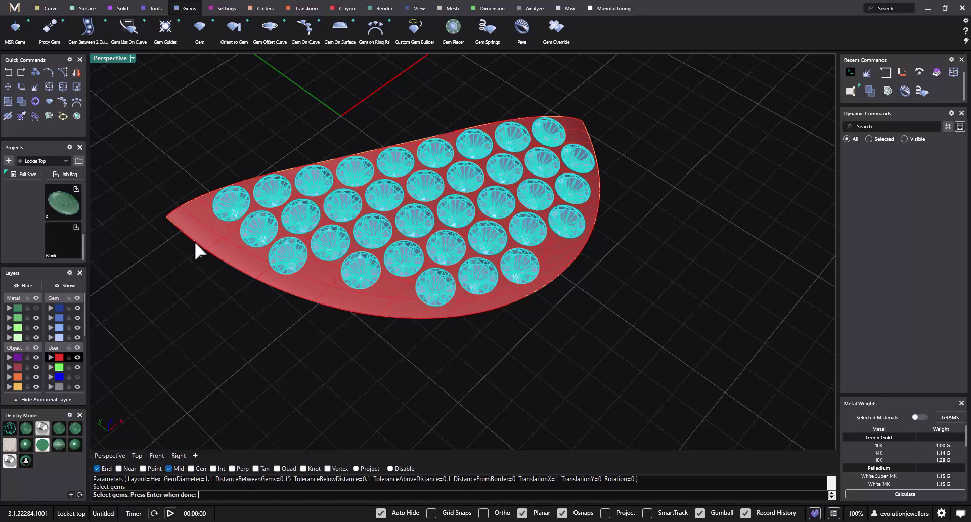
{"action": "key", "text": "Return"}
{"action": "left_click", "coordinate": [202, 234]}
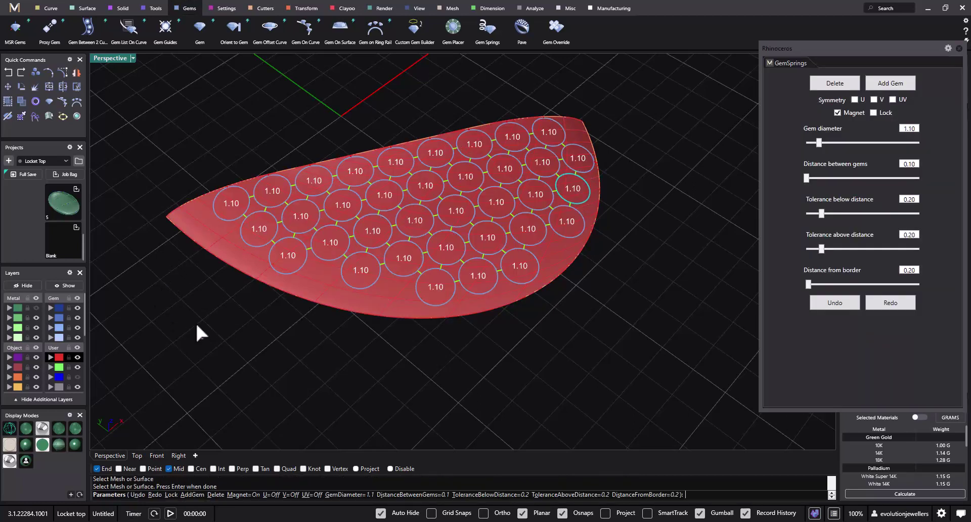
{"action": "right_click_drag", "start_coordinate": [211, 317], "coordinate": [343, 314]}
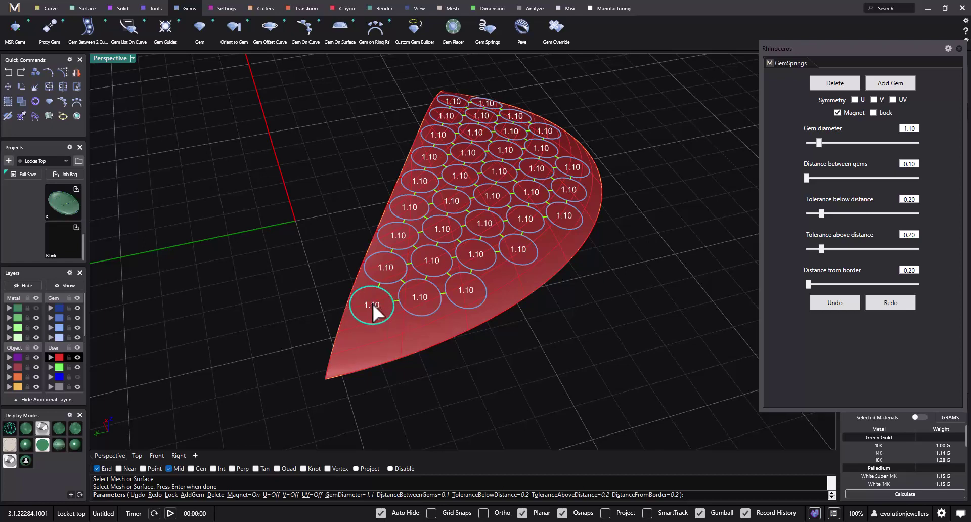
- Move the pavé gems at the panel's pointed end closer to the corner and the curved border
{"action": "left_click_drag", "start_coordinate": [372, 302], "coordinate": [360, 347]}
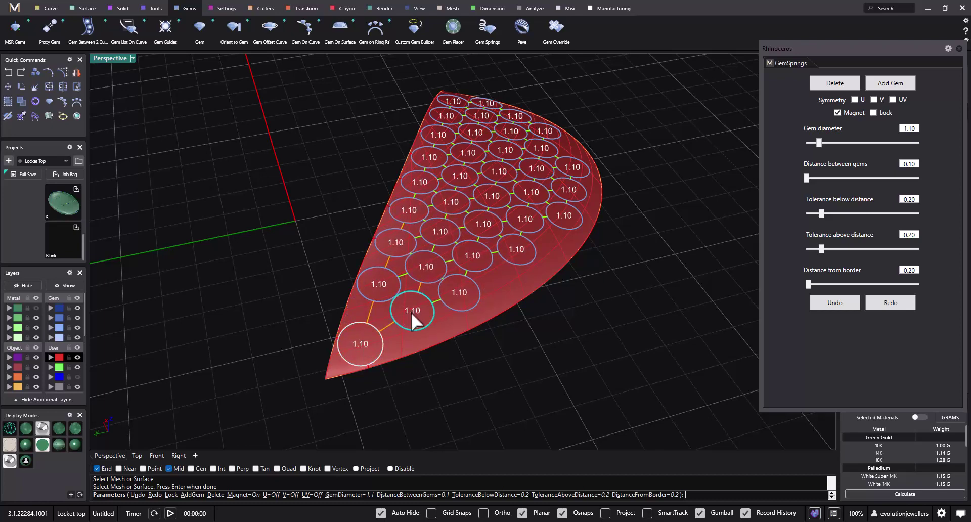
{"action": "left_click_drag", "start_coordinate": [413, 316], "coordinate": [410, 332]}
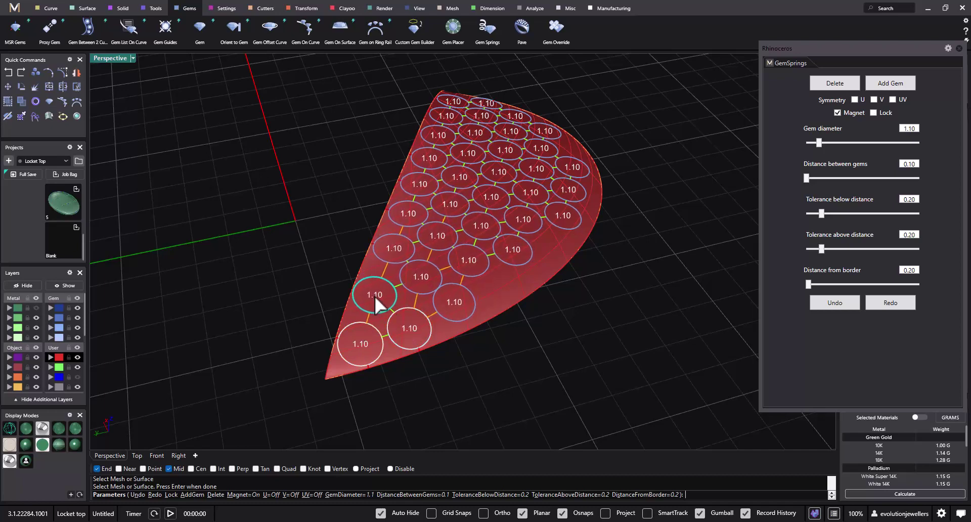
{"action": "scroll", "coordinate": [427, 288], "scroll_direction": "down", "scroll_amount": 2}
{"action": "right_click_drag", "start_coordinate": [427, 288], "coordinate": [375, 319]}
{"action": "scroll", "coordinate": [316, 275], "scroll_direction": "up", "scroll_amount": 6}
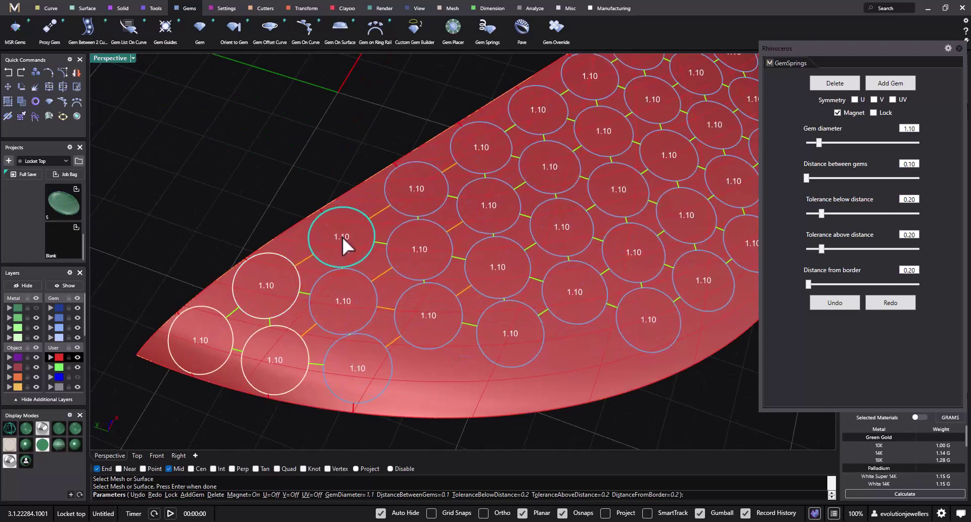
- Lock the next gem on the straight edge in place and shift the nearby gems towards the curved border
{"action": "key", "text": "l"}
{"action": "key", "text": "Return"}
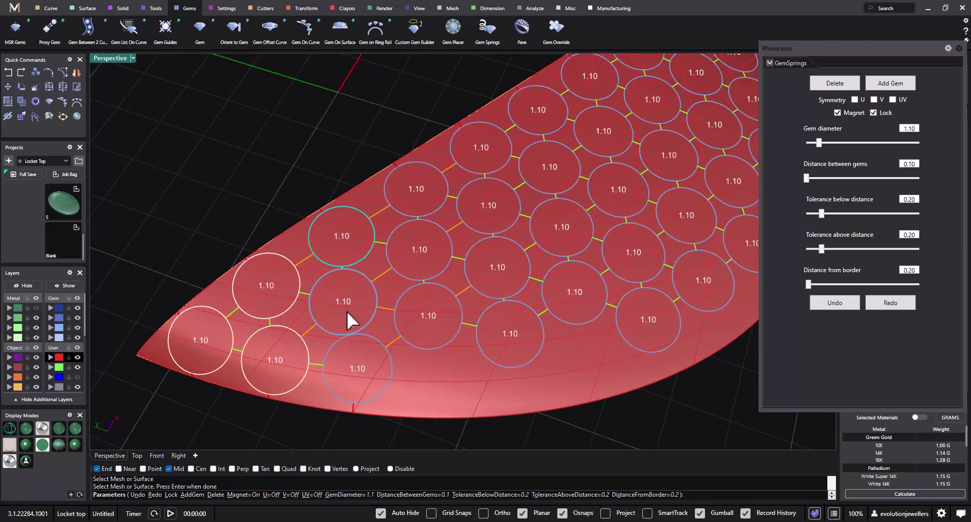
{"action": "left_click_drag", "start_coordinate": [358, 365], "coordinate": [362, 375]}
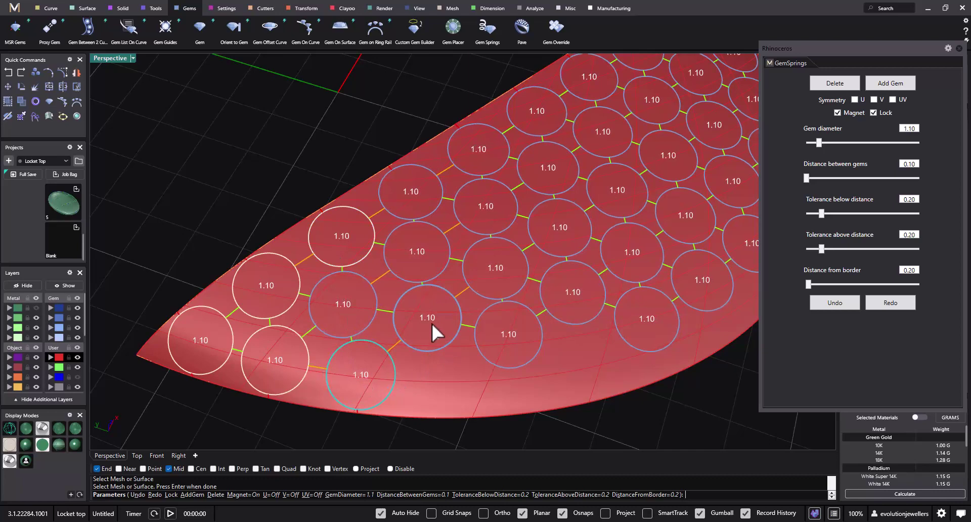
{"action": "left_click_drag", "start_coordinate": [427, 320], "coordinate": [428, 325]}
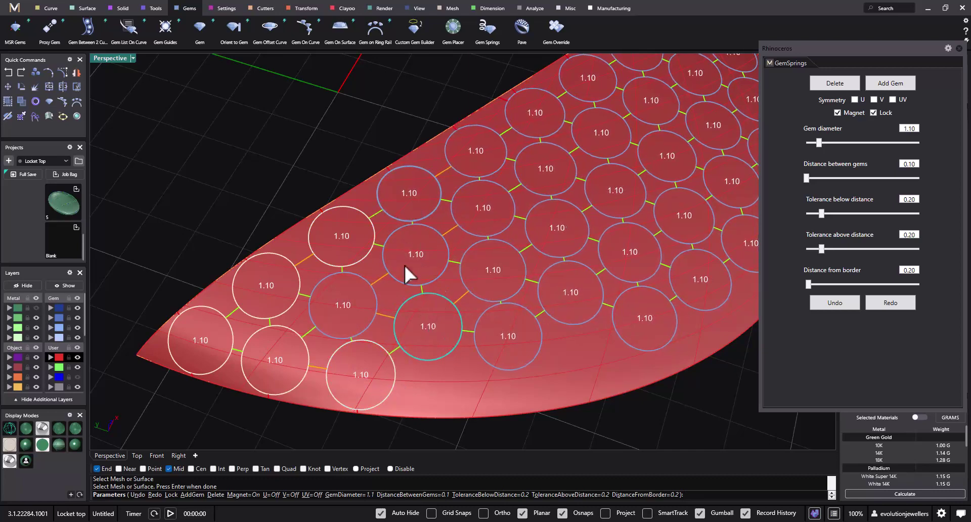
- Add two 1.10 gems in the gaps along the panel's curved border
{"action": "scroll", "coordinate": [505, 332], "scroll_direction": "down", "scroll_amount": 3}
{"action": "right_click_drag", "start_coordinate": [606, 365], "coordinate": [668, 235]}
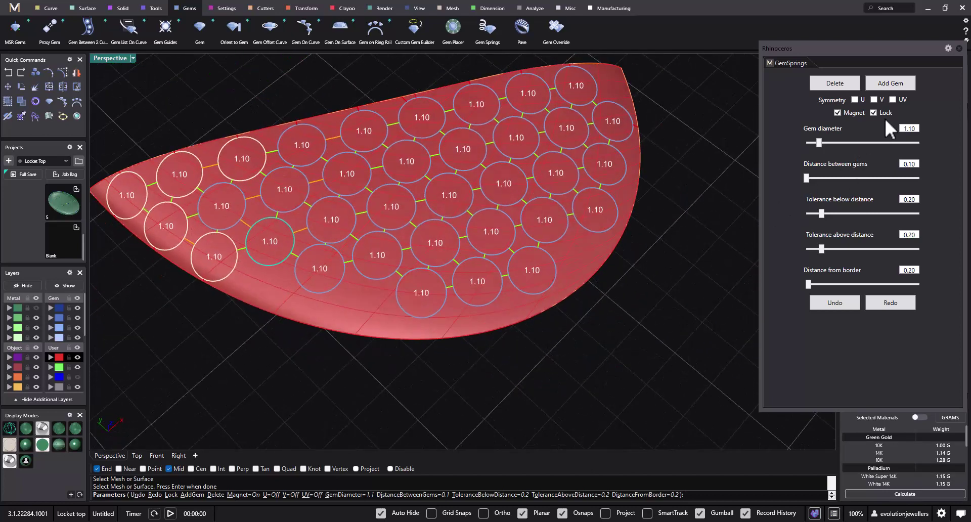
{"action": "left_click", "coordinate": [893, 81]}
{"action": "right_click_drag", "start_coordinate": [271, 358], "coordinate": [390, 286]}
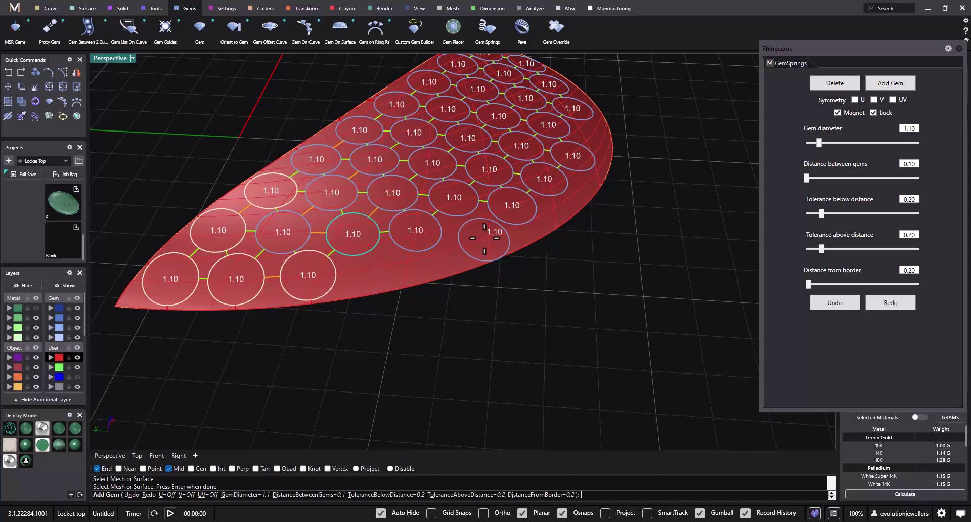
{"action": "left_click", "coordinate": [478, 238]}
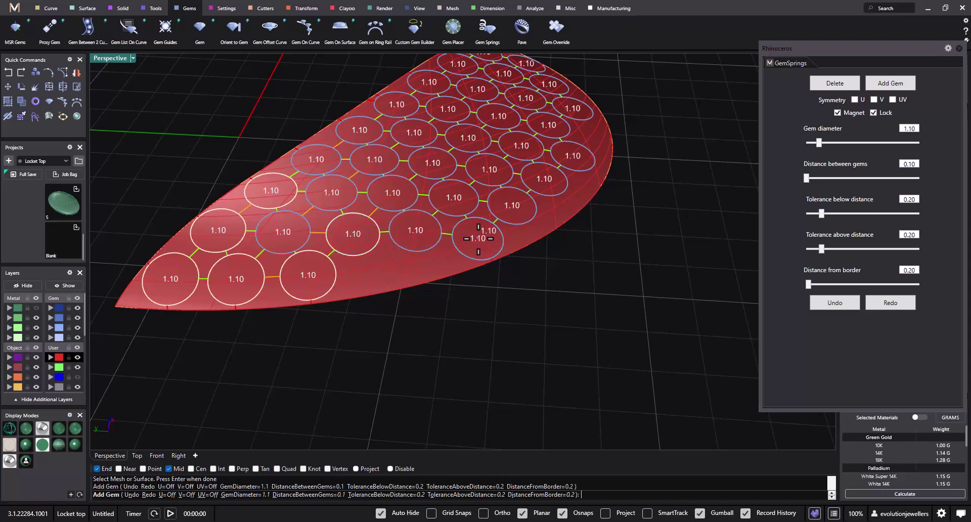
{"action": "right_click_drag", "start_coordinate": [613, 255], "coordinate": [492, 267]}
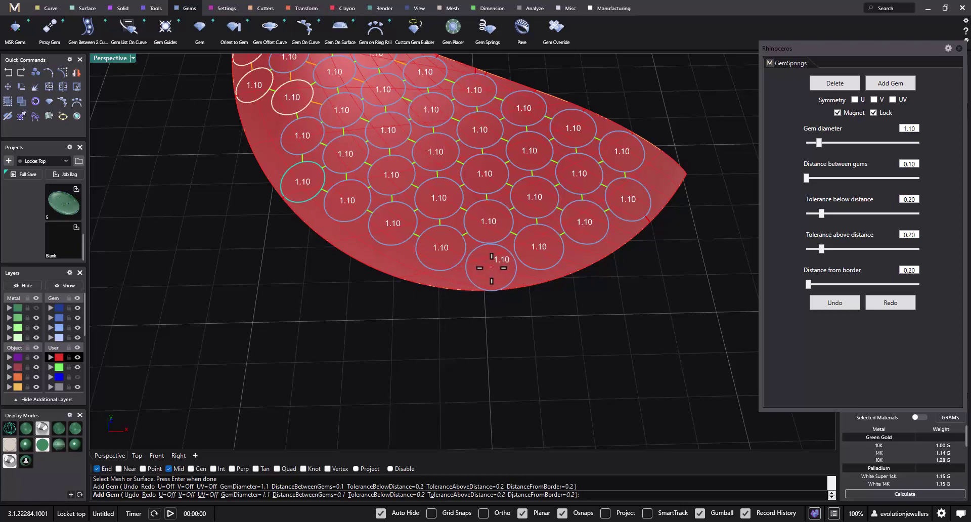
{"action": "left_click", "coordinate": [490, 268]}
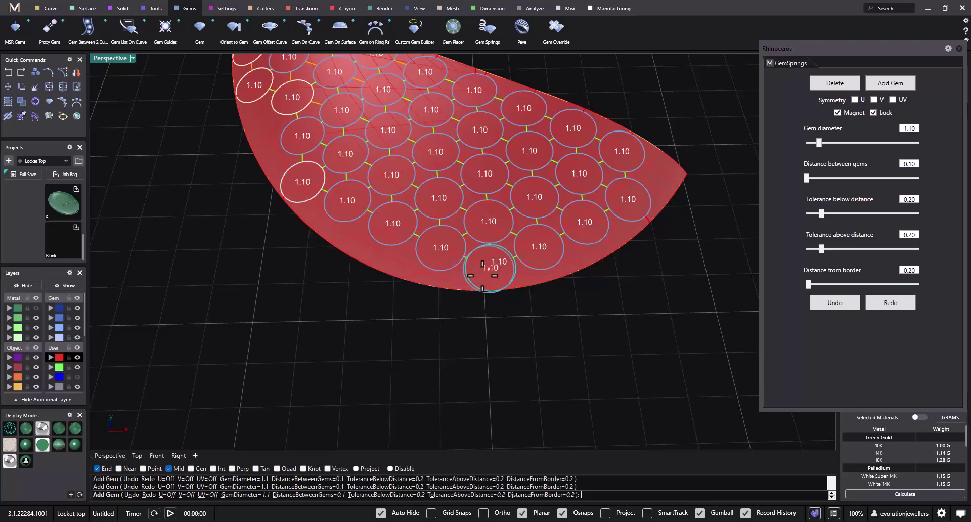
- Add a 1.10 gem in the remaining border gap and another in the far corner, setting the corner gem's diameter to 0.90
{"action": "right_click_drag", "start_coordinate": [368, 294], "coordinate": [458, 293]}
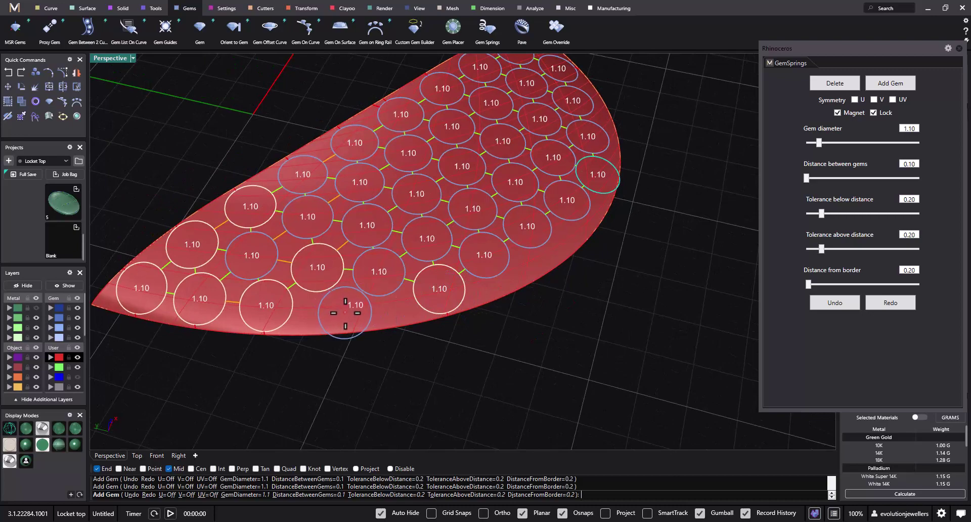
{"action": "left_click", "coordinate": [344, 313]}
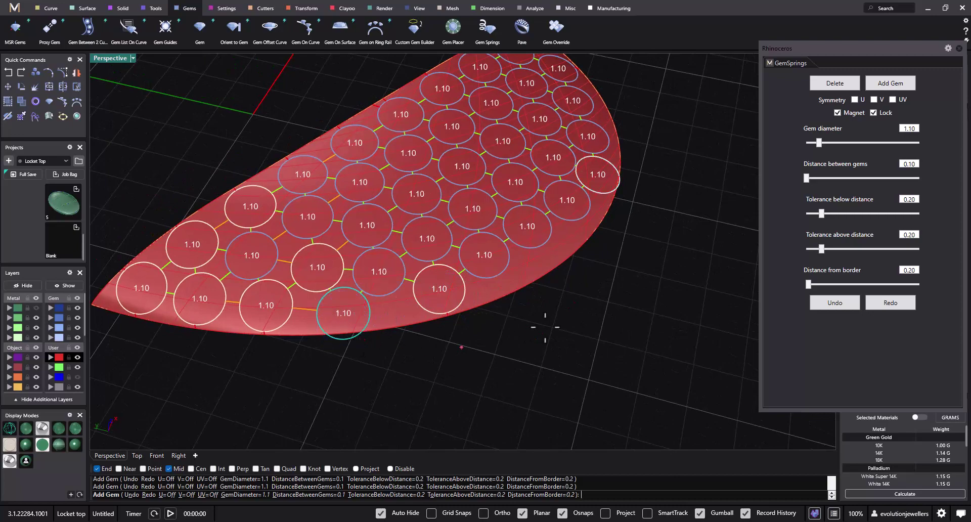
{"action": "right_click_drag", "start_coordinate": [657, 253], "coordinate": [556, 278]}
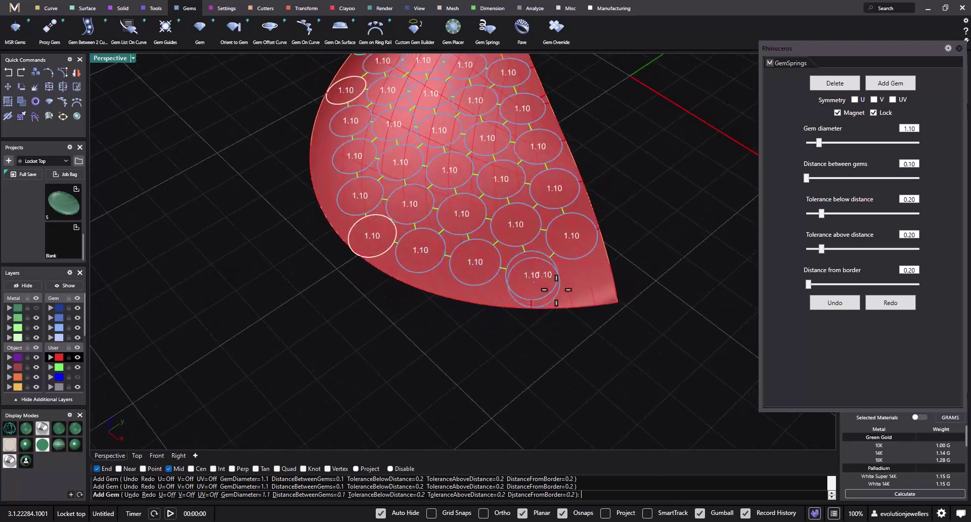
{"action": "left_click", "coordinate": [587, 286]}
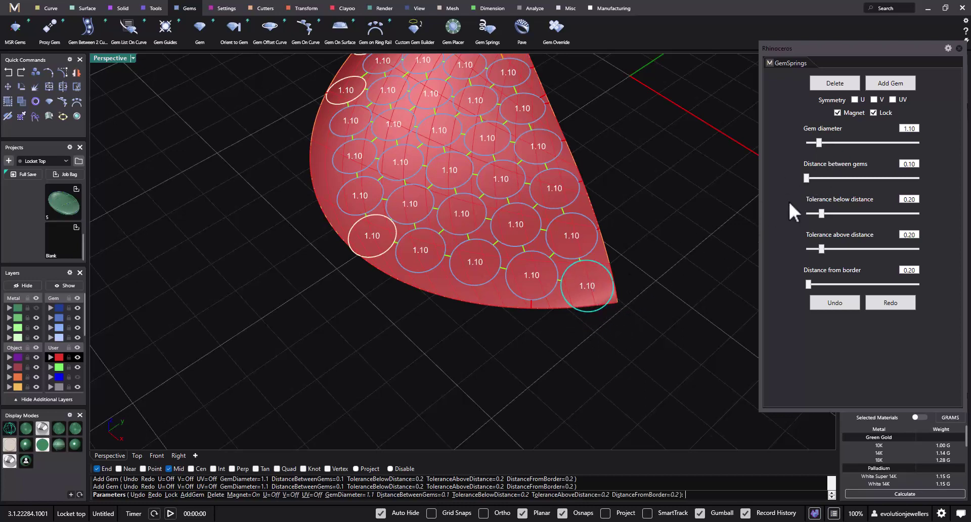
{"action": "left_click_drag", "start_coordinate": [915, 129], "coordinate": [905, 129]}
{"action": "key", "text": "Return"}
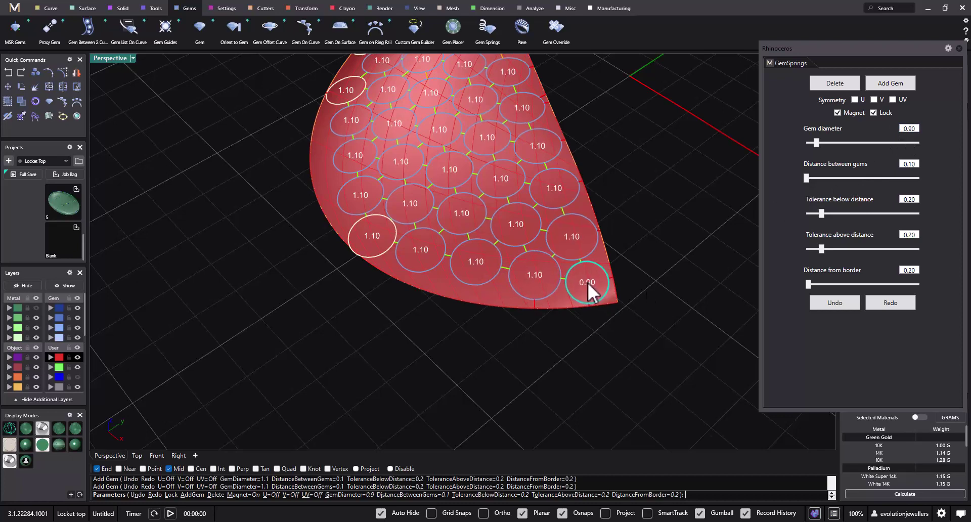
- Try to set the diameter of the outermost gem on the curved border to 0.9
{"action": "right_click_drag", "start_coordinate": [520, 313], "coordinate": [504, 291]}
{"action": "scroll", "coordinate": [501, 285], "scroll_direction": "up", "scroll_amount": 3}
{"action": "left_click", "coordinate": [495, 279]}
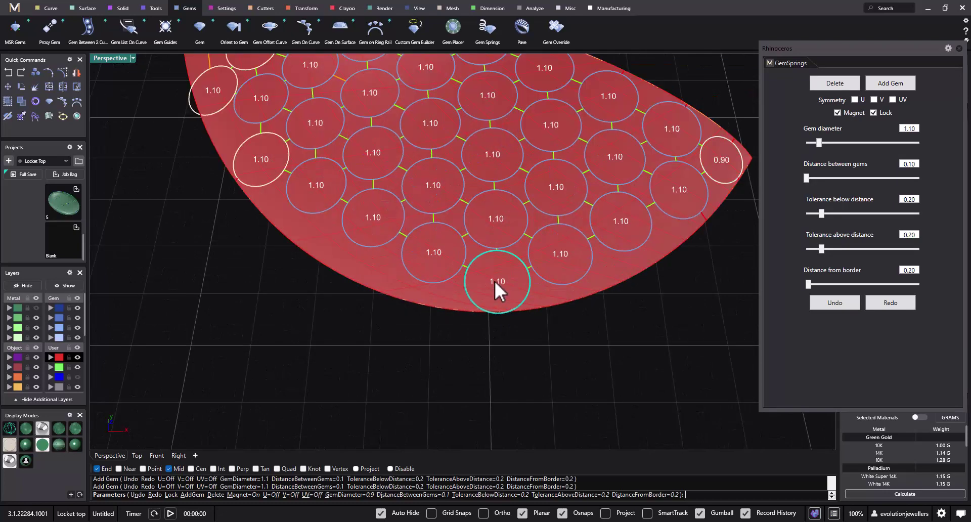
{"action": "double_click", "coordinate": [904, 128]}
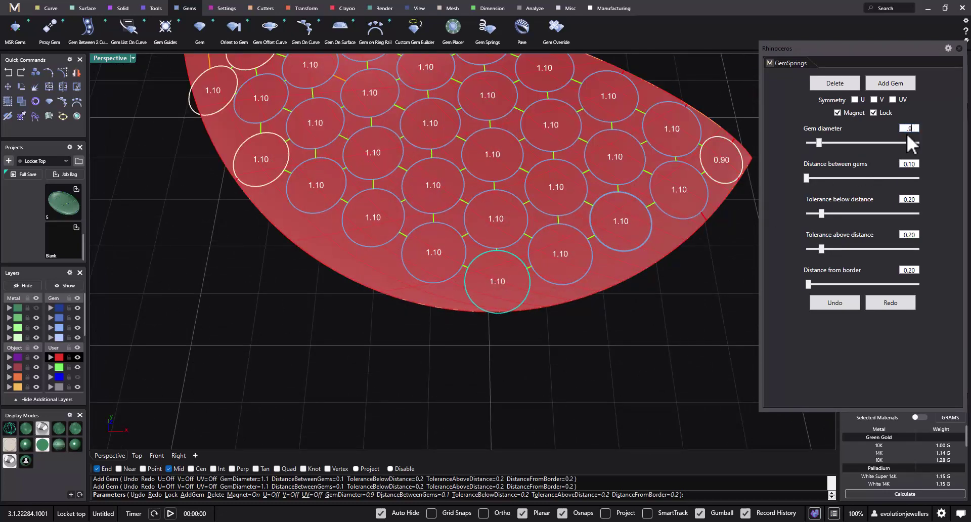
{"action": "key", "text": "Return"}
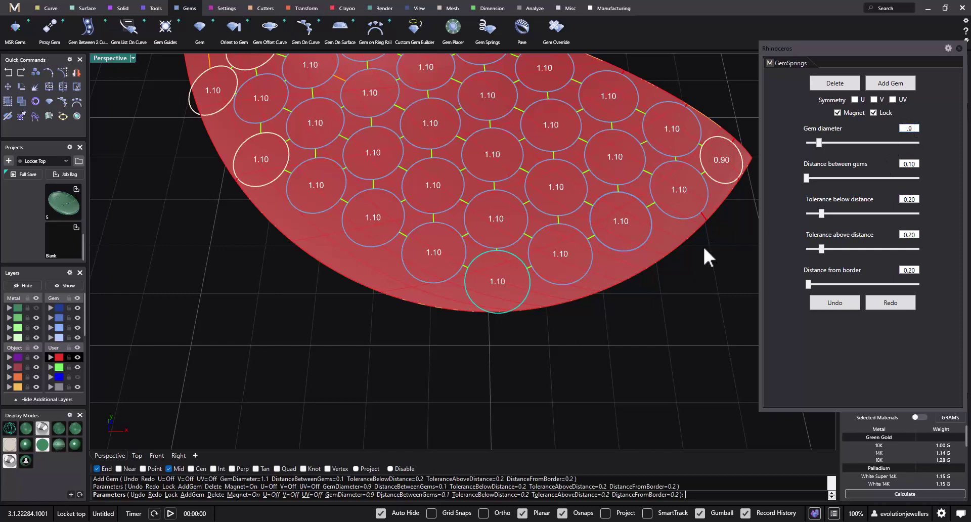
{"action": "left_click", "coordinate": [507, 285]}
{"action": "right_click", "coordinate": [507, 286]}
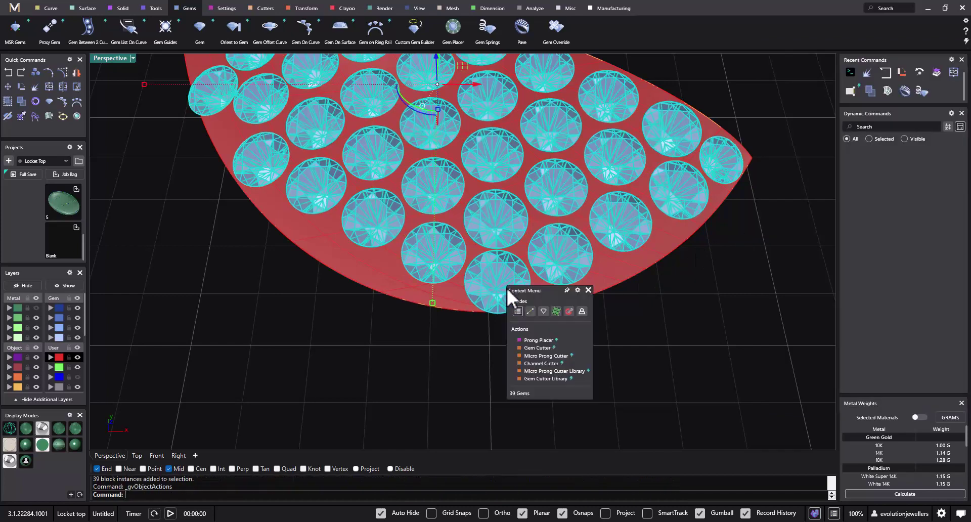
{"action": "left_click", "coordinate": [587, 290]}
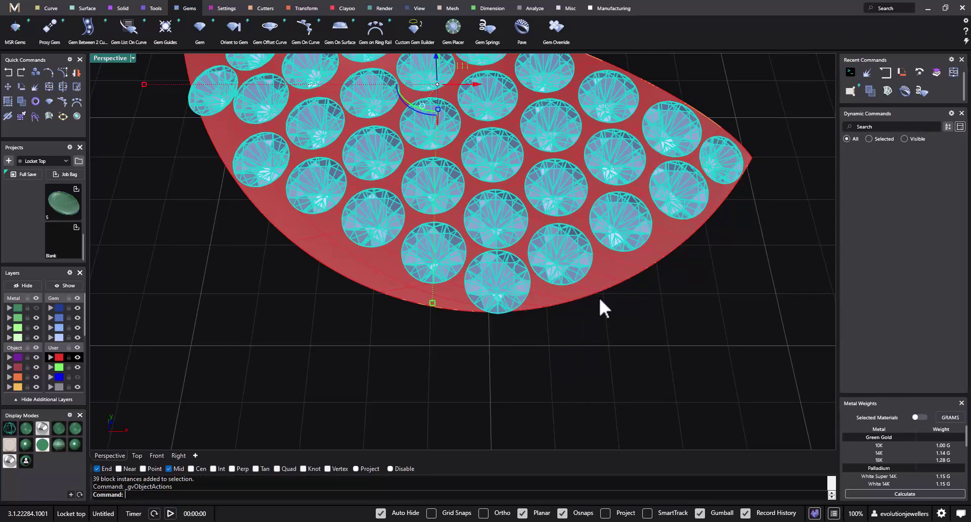
{"action": "left_click", "coordinate": [627, 308]}
- Load all the gems back into Gem Springs with the red side panel as their supporting surface
{"action": "left_click", "coordinate": [486, 43]}
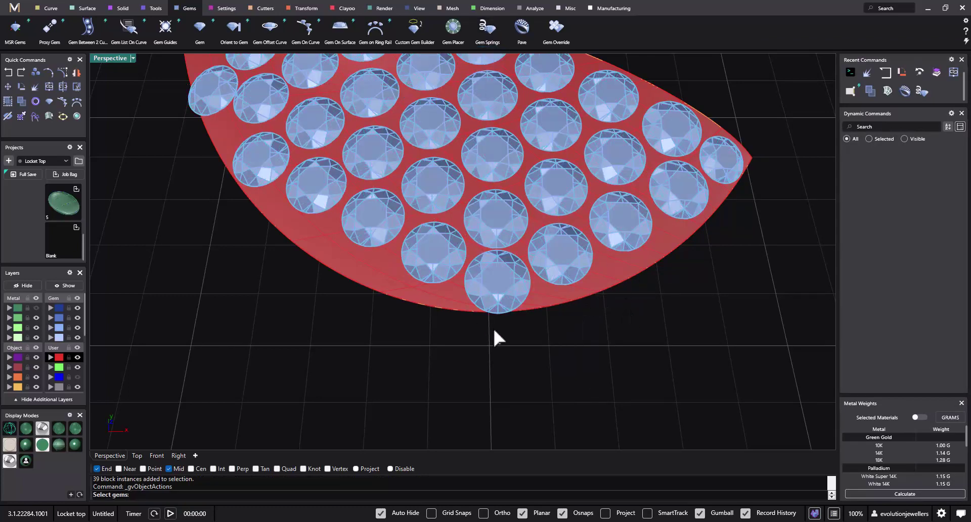
{"action": "left_click", "coordinate": [502, 289]}
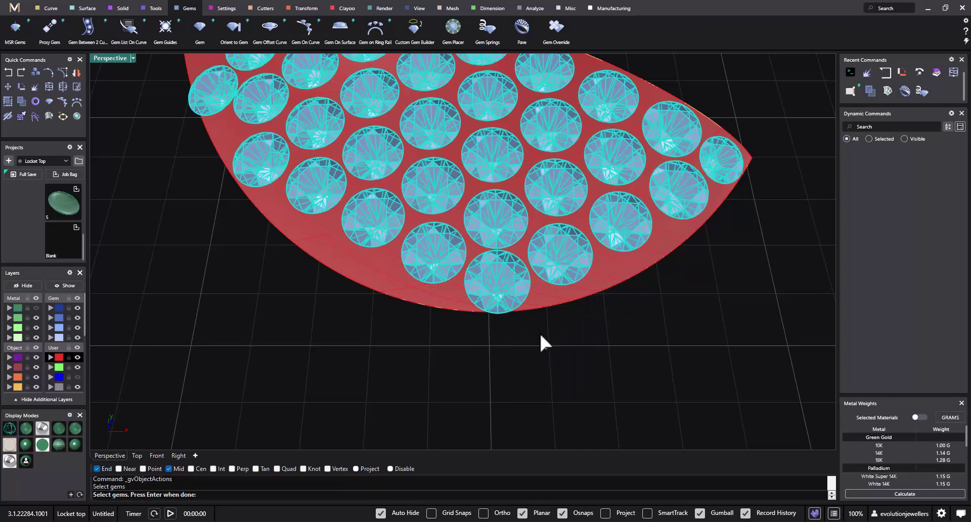
{"action": "key", "text": "Return"}
{"action": "left_click", "coordinate": [542, 298]}
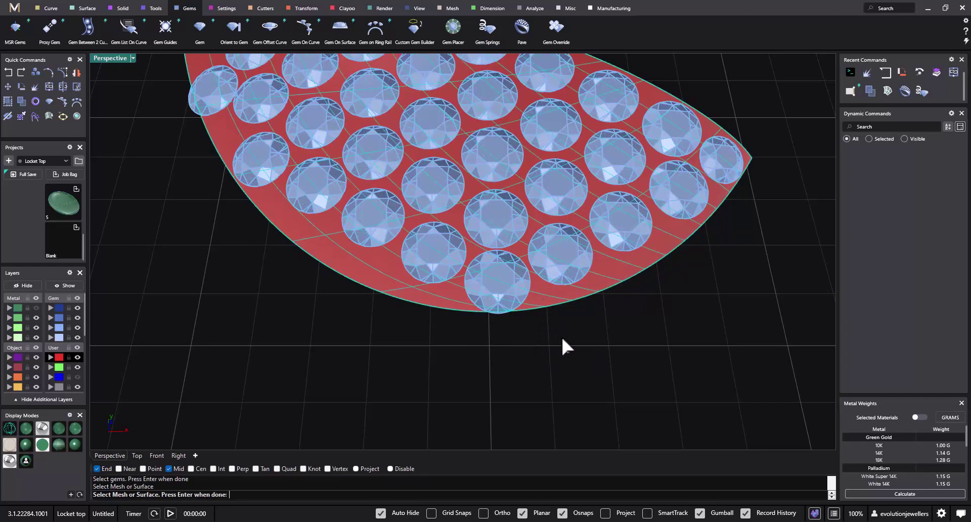
{"action": "key", "text": "Return"}
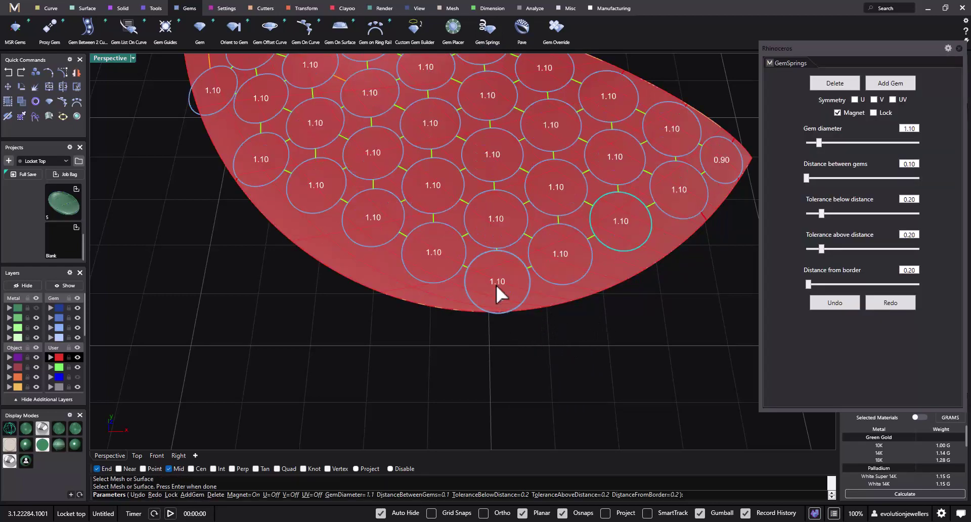
- Set the diameter of two added gems along the curved border to 0.90 each
{"action": "double_click", "coordinate": [916, 129]}
{"action": "key", "text": "Return"}
{"action": "right_click_drag", "start_coordinate": [336, 293], "coordinate": [444, 287], "text": "shift"}
{"action": "left_click", "coordinate": [441, 281]}
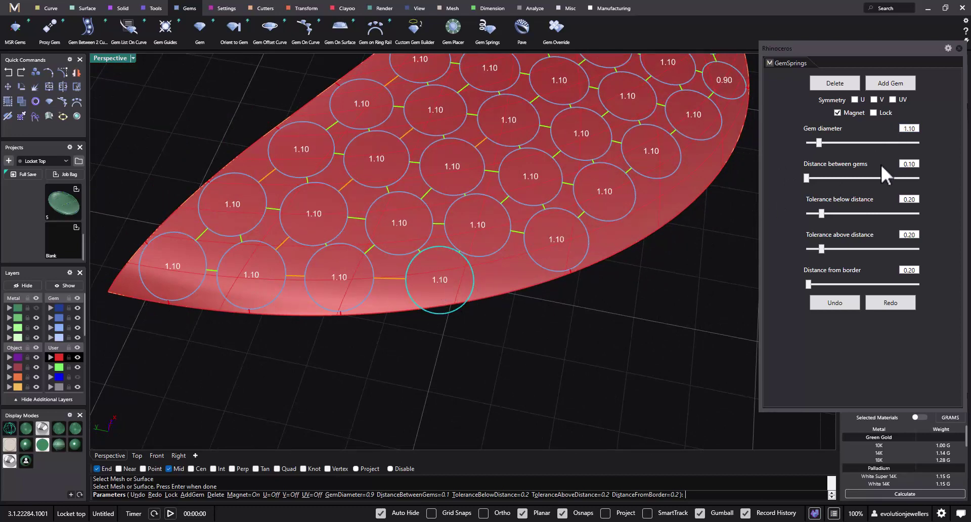
{"action": "left_click_drag", "start_coordinate": [917, 127], "coordinate": [912, 127]}
{"action": "key", "text": "Return"}
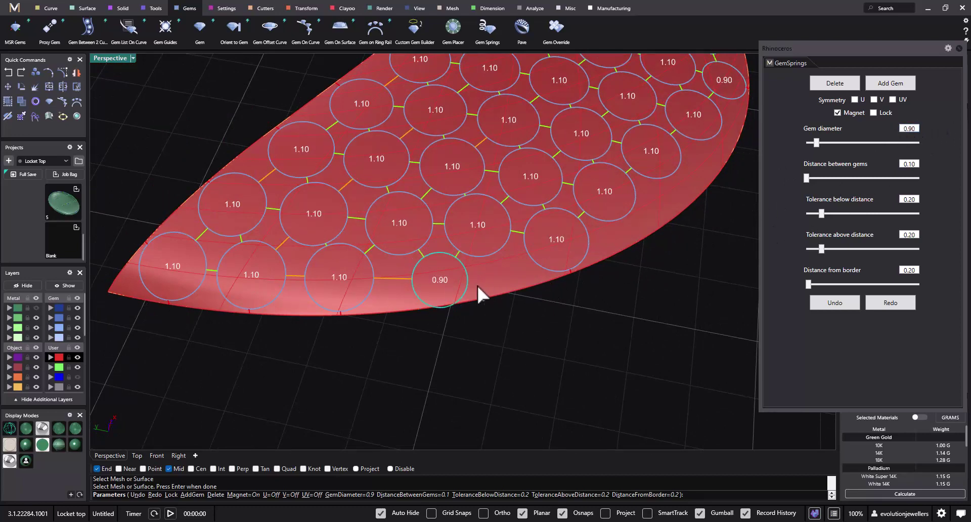
- Nudge the second resized gem towards its neighbour on the border and create the adjusted gems on the panel
{"action": "left_click_drag", "start_coordinate": [439, 278], "coordinate": [433, 277]}
{"action": "right_click_drag", "start_coordinate": [433, 278], "coordinate": [433, 343]}
{"action": "scroll", "coordinate": [434, 344], "scroll_direction": "down", "scroll_amount": 5}
{"action": "right_click_drag", "start_coordinate": [607, 342], "coordinate": [581, 334]}
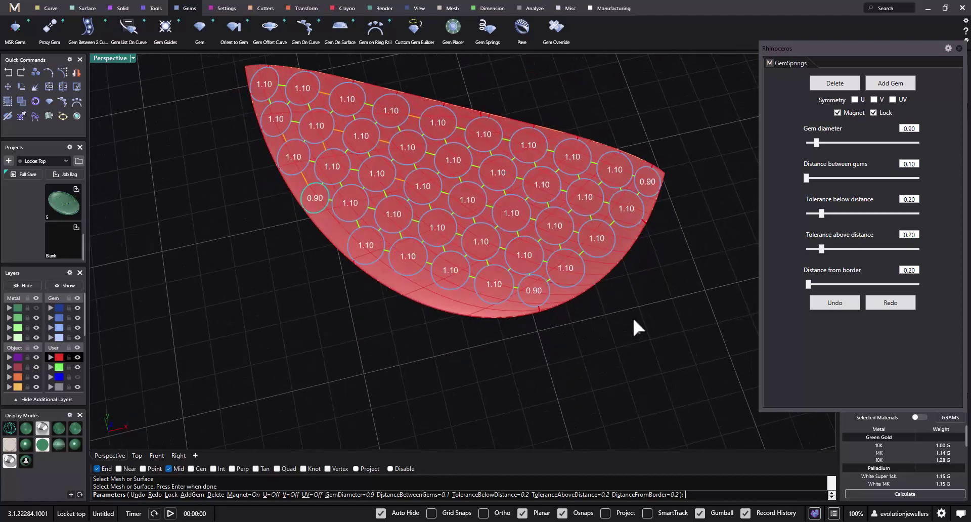
{"action": "key", "text": "Return"}
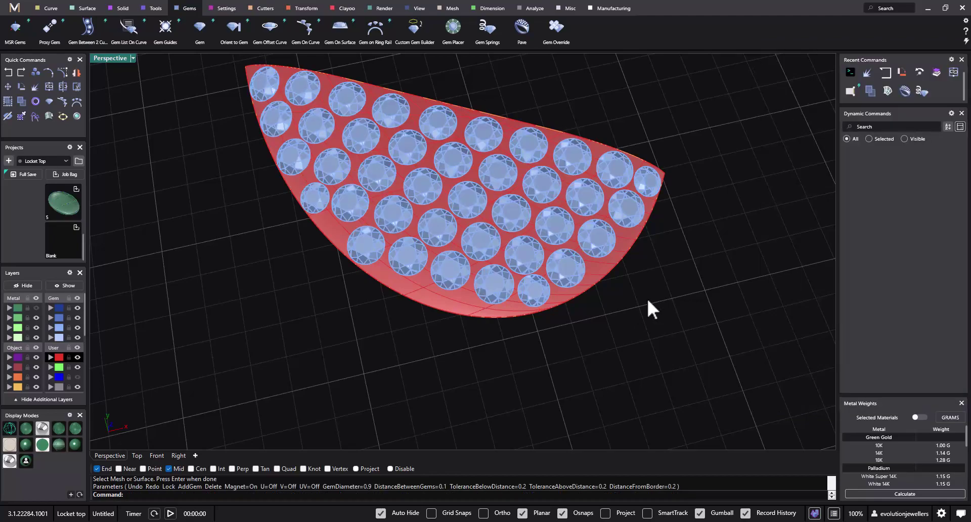
- Show the hidden blue user layer and the first metal layer of the locket
{"action": "right_click_drag", "start_coordinate": [313, 295], "coordinate": [274, 313]}
{"action": "scroll", "coordinate": [302, 301], "scroll_direction": "down", "scroll_amount": 5}
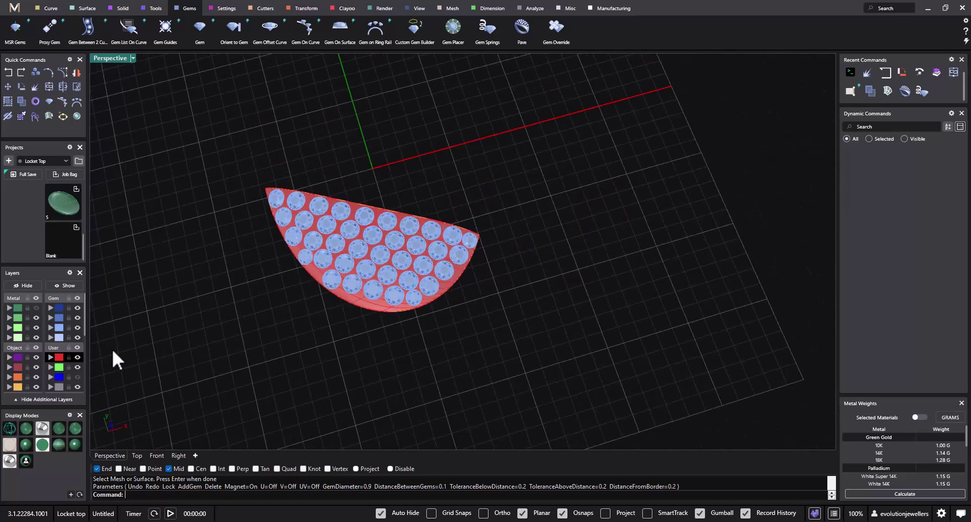
{"action": "left_click", "coordinate": [77, 377]}
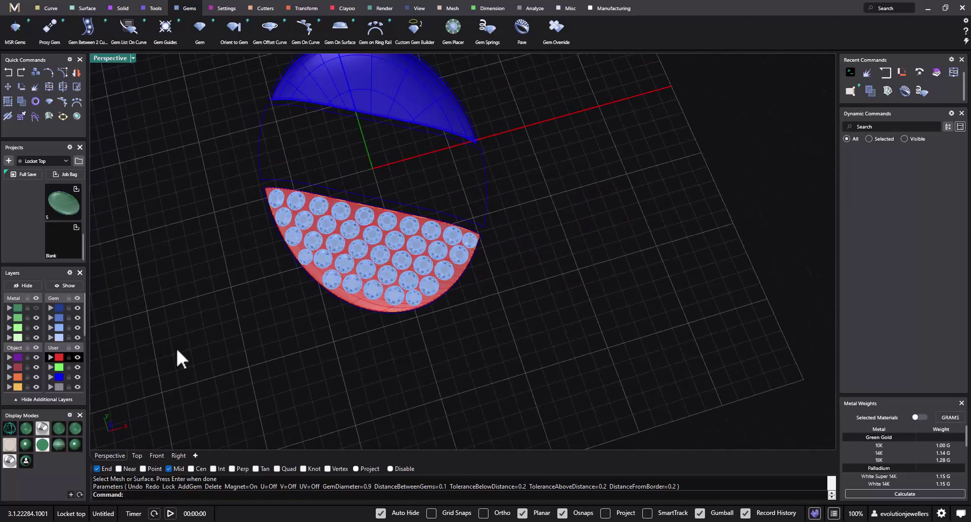
{"action": "left_click", "coordinate": [36, 308]}
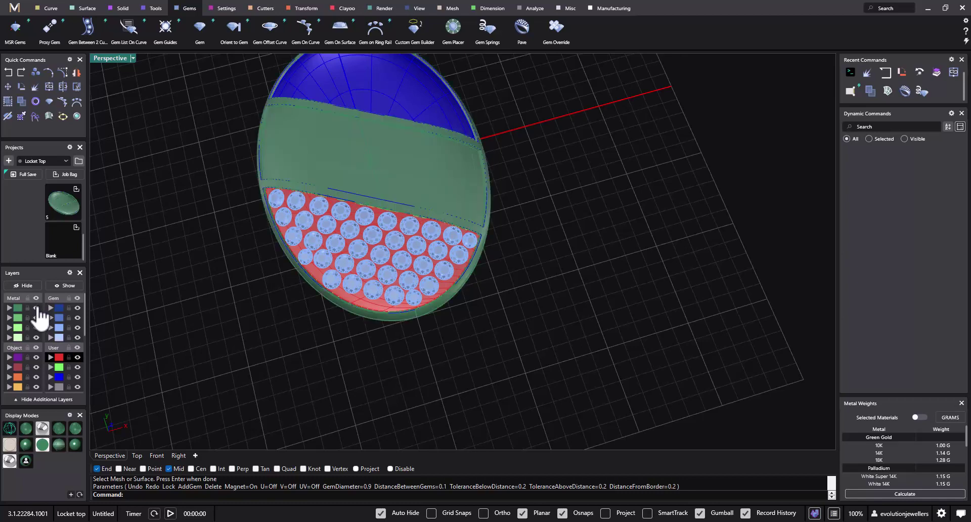
- Select the whole locket model and save it to the blank slot of the Locket Top project
{"action": "right_click_drag", "start_coordinate": [209, 328], "coordinate": [606, 143]}
{"action": "left_click_drag", "start_coordinate": [210, 371], "coordinate": [210, 369]}
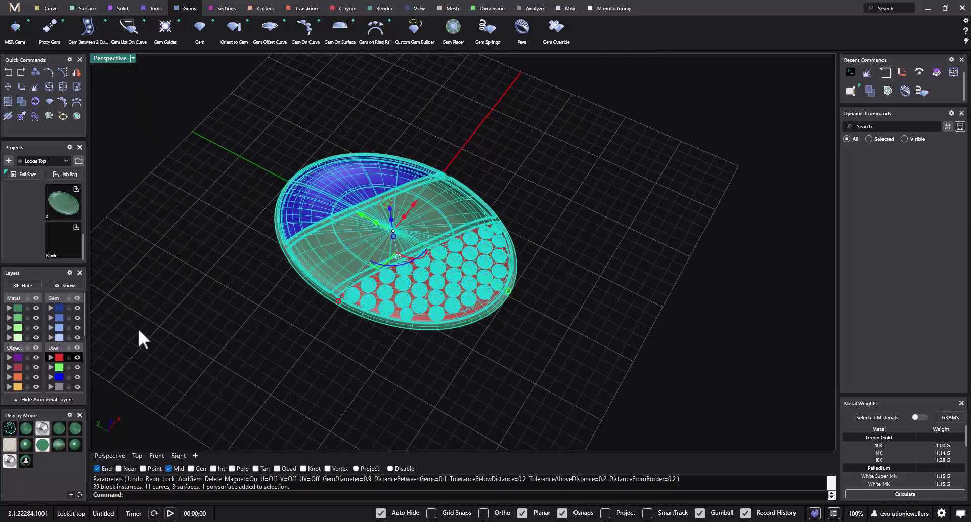
{"action": "left_click", "coordinate": [76, 228]}
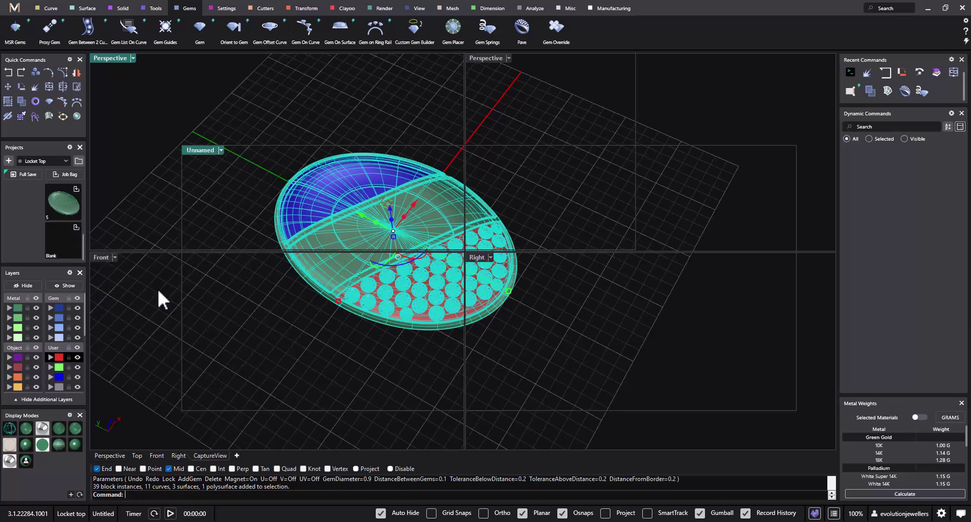
{"action": "left_click", "coordinate": [177, 295]}
- Delete the blue surface panel on the locket's ungemmed end
{"action": "right_click_drag", "start_coordinate": [588, 243], "coordinate": [508, 196]}
{"action": "left_click", "coordinate": [427, 143]}
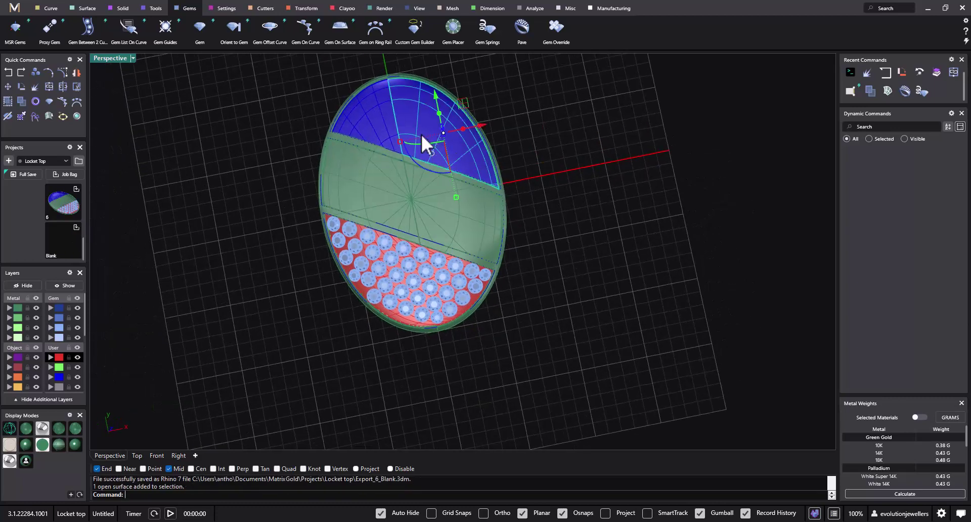
{"action": "key", "text": "Delete"}
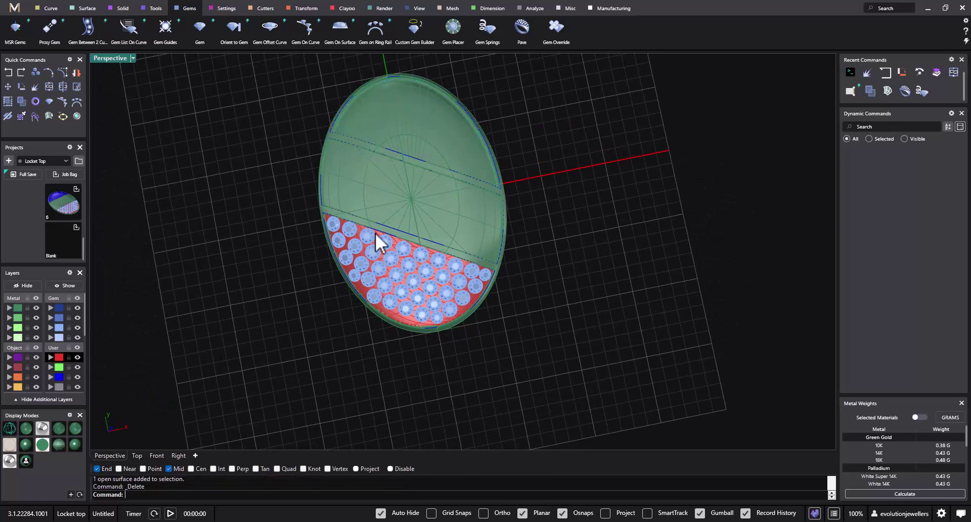
- Copy the red panel and its gems to the opposite end by rotating them 180 degrees about the origin in the top plane
{"action": "scroll", "coordinate": [377, 298], "scroll_direction": "up", "scroll_amount": 4}
{"action": "left_click", "coordinate": [364, 296]}
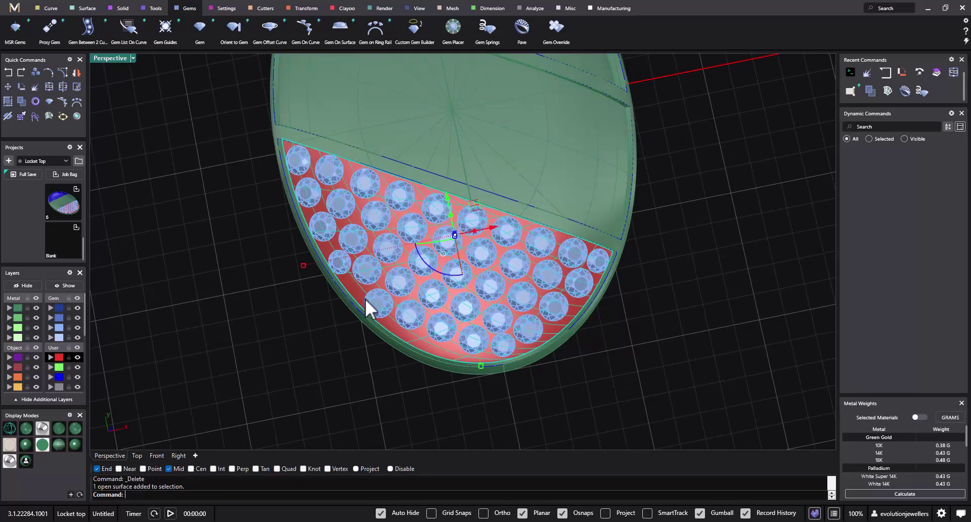
{"action": "left_click", "coordinate": [374, 305], "text": "shift"}
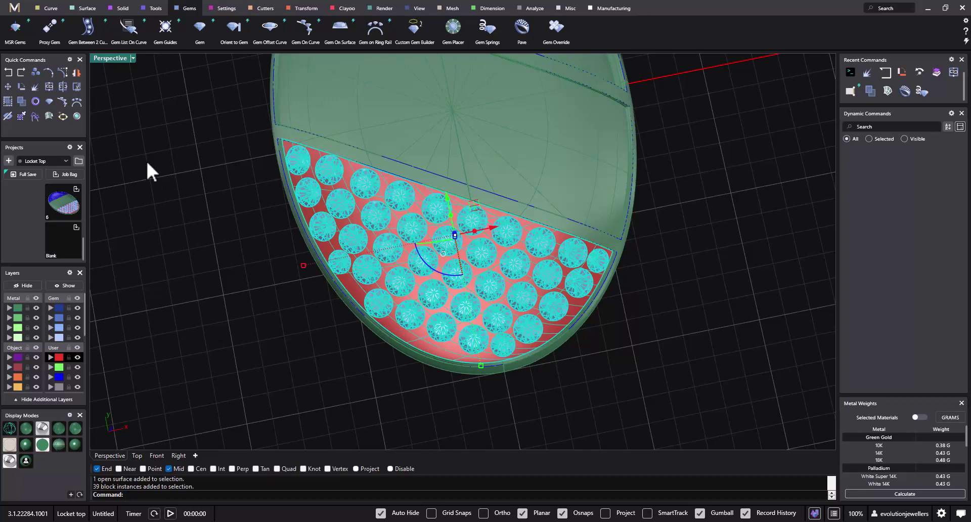
{"action": "double_click", "coordinate": [109, 58]}
{"action": "double_click", "coordinate": [99, 57]}
{"action": "scroll", "coordinate": [250, 202], "scroll_direction": "down", "scroll_amount": 3}
{"action": "right_click_drag", "start_coordinate": [258, 217], "coordinate": [351, 185]}
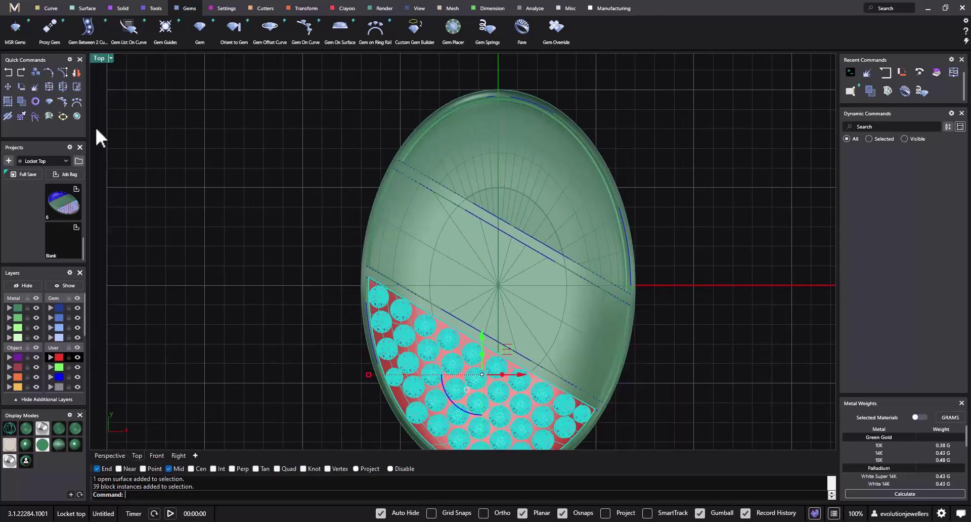
{"action": "right_click", "coordinate": [21, 87]}
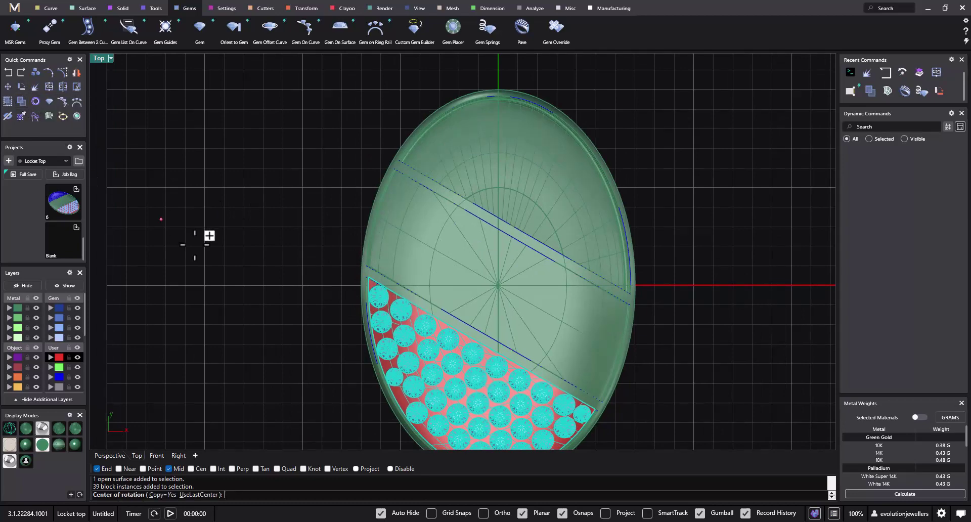
{"action": "left_click", "coordinate": [229, 253]}
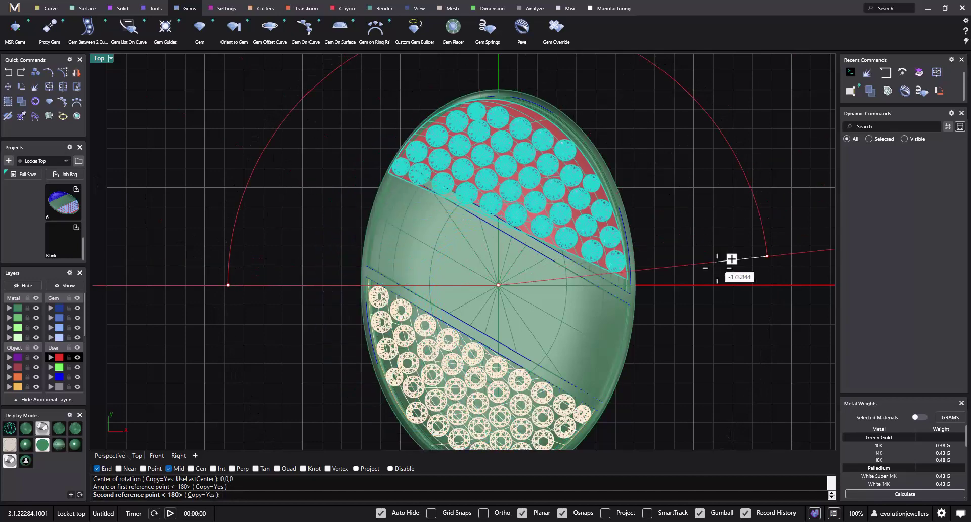
{"action": "left_click", "coordinate": [719, 284]}
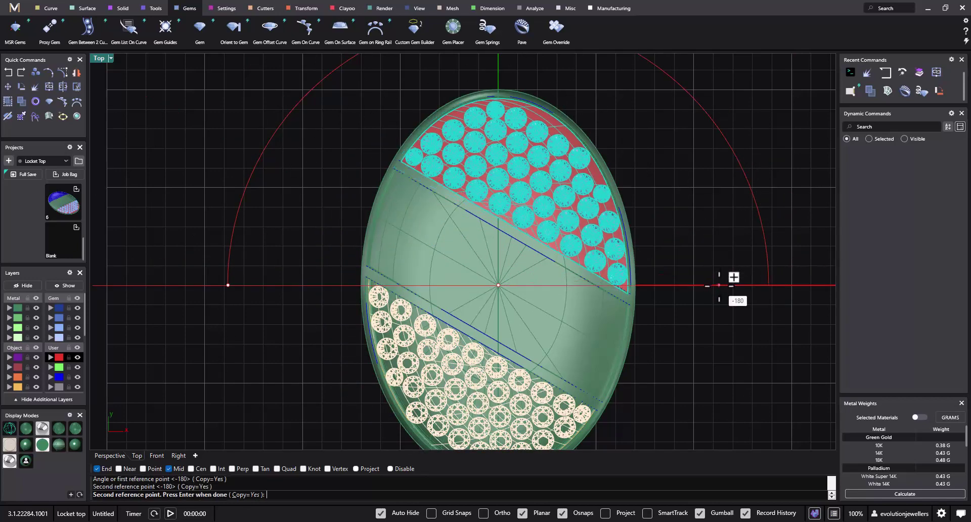
{"action": "right_click", "coordinate": [704, 205]}
{"action": "right_click_drag", "start_coordinate": [708, 217], "coordinate": [551, 217]}
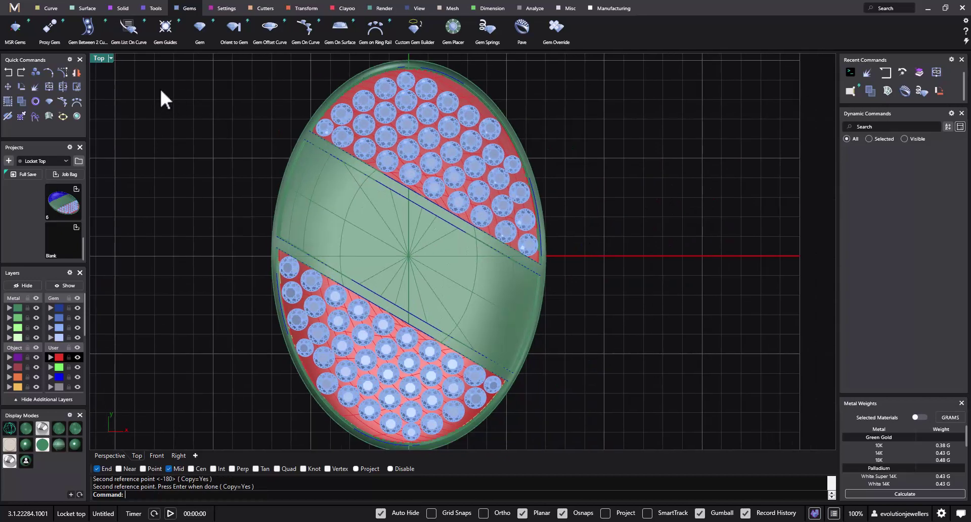
- Select the whole locket with both gem-filled panels and save it to the blank slot of the Locket Top project
{"action": "double_click", "coordinate": [98, 59]}
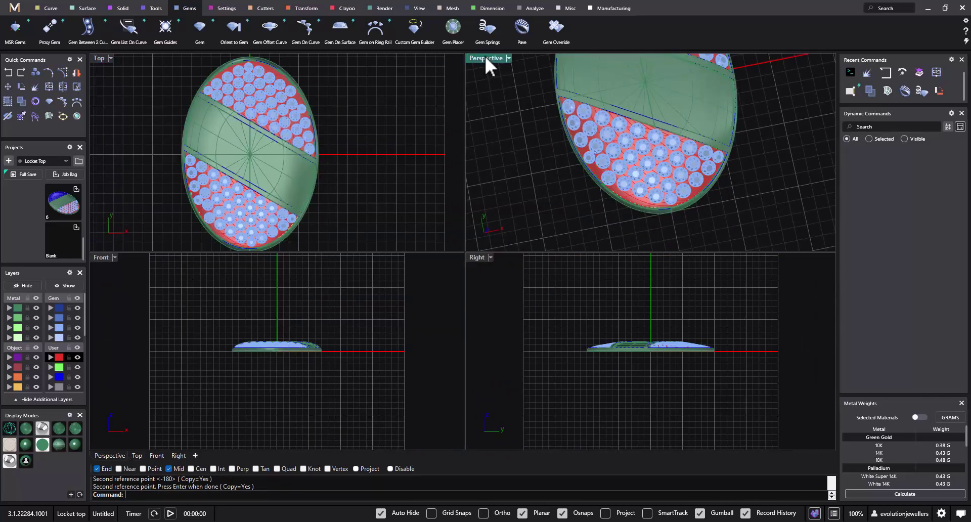
{"action": "double_click", "coordinate": [485, 59]}
{"action": "scroll", "coordinate": [445, 190], "scroll_direction": "down", "scroll_amount": 3}
{"action": "right_click_drag", "start_coordinate": [436, 250], "coordinate": [536, 190]}
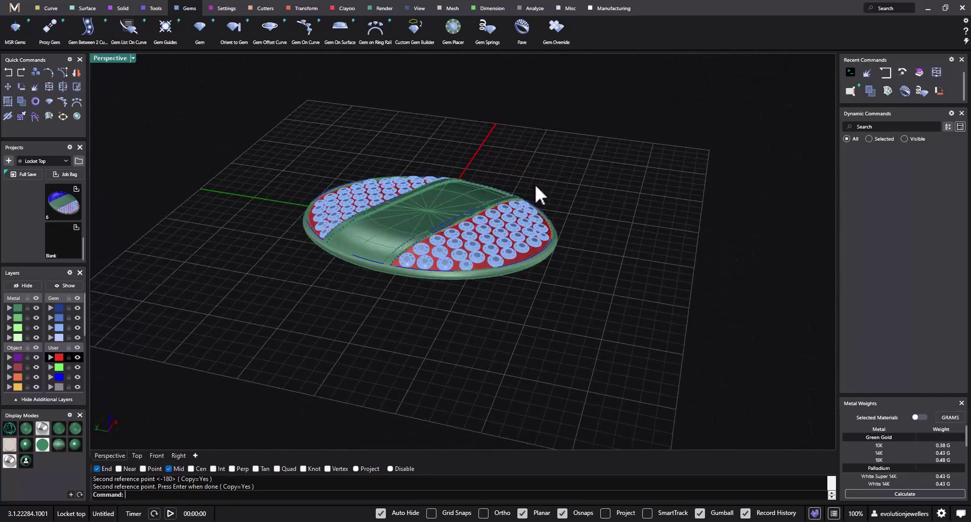
{"action": "key", "text": "ctrl+a"}
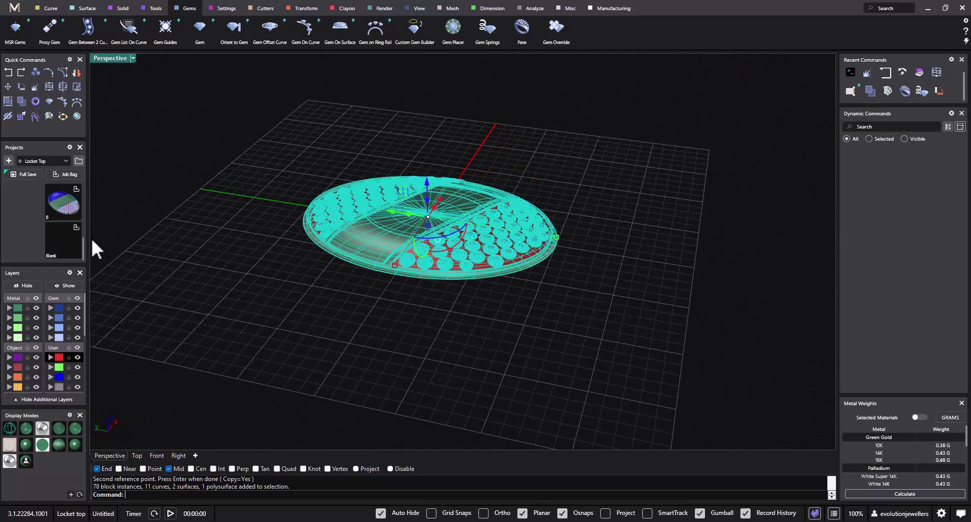
{"action": "left_click", "coordinate": [76, 227]}
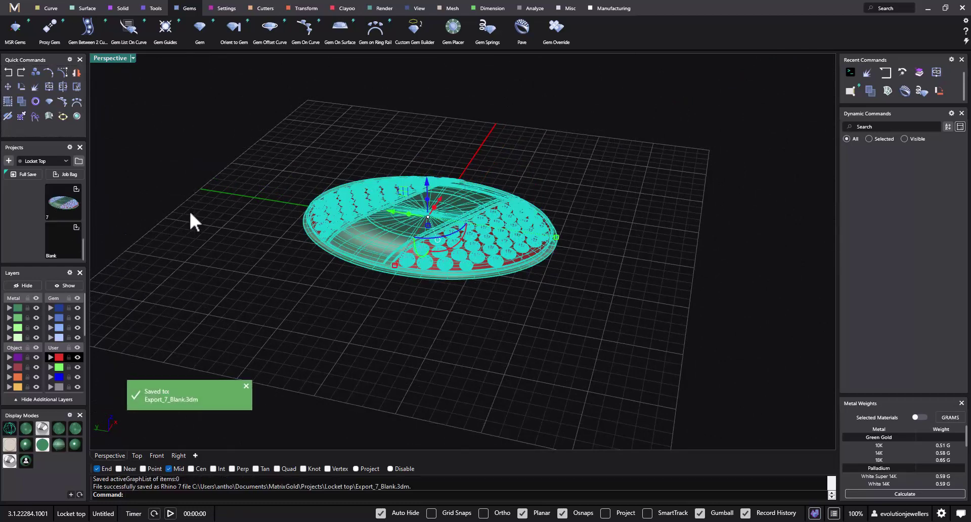
{"action": "key", "text": "Escape"}
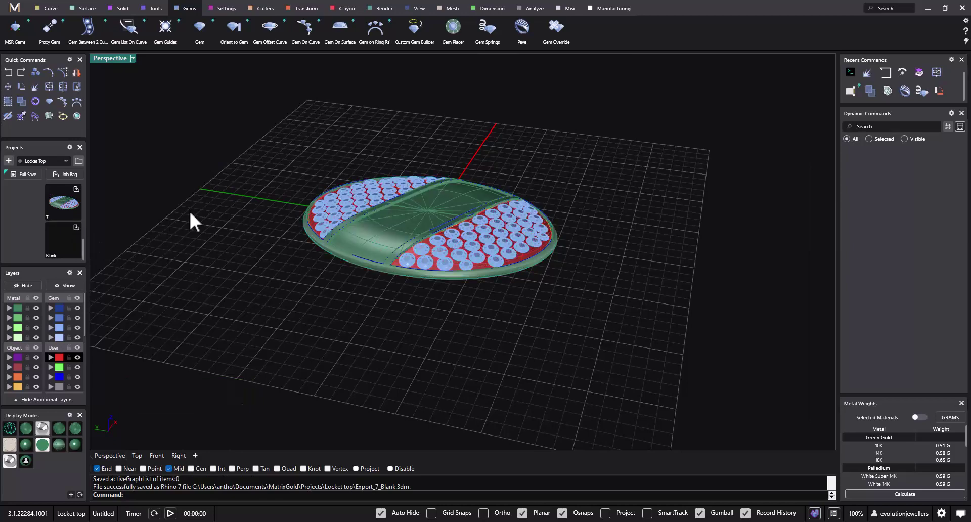
- Generate Pave Prongs from the gems of one side panel, using its red surface as the base object
{"action": "scroll", "coordinate": [450, 258], "scroll_direction": "up", "scroll_amount": 5}
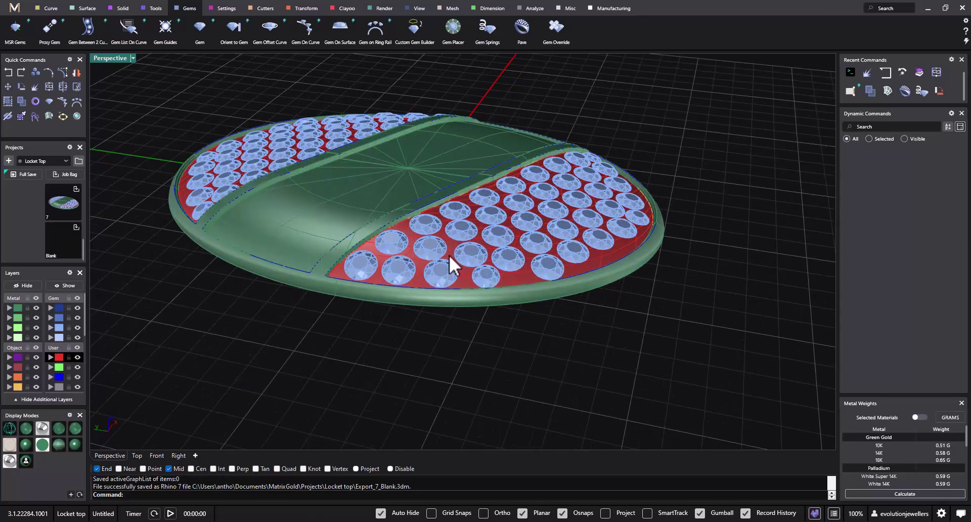
{"action": "right_click_drag", "start_coordinate": [546, 267], "coordinate": [427, 262]}
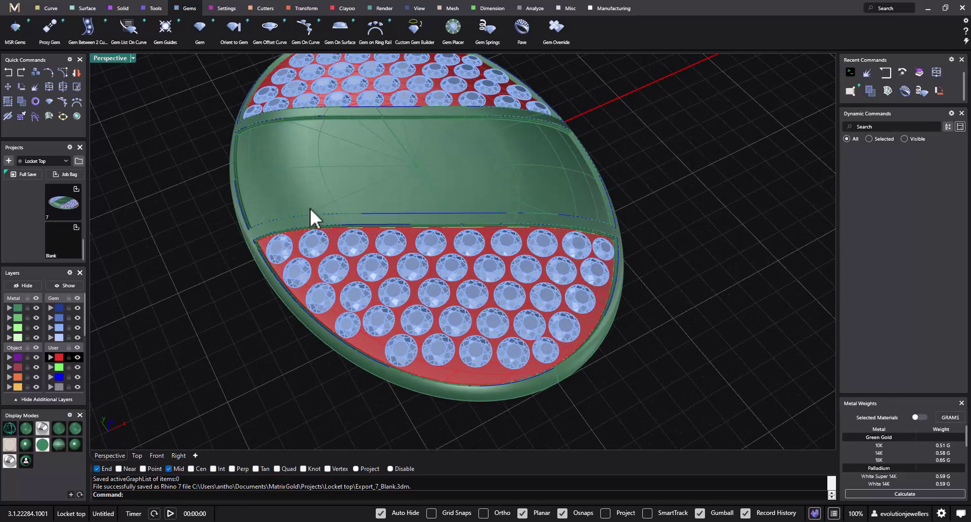
{"action": "left_click", "coordinate": [224, 9]}
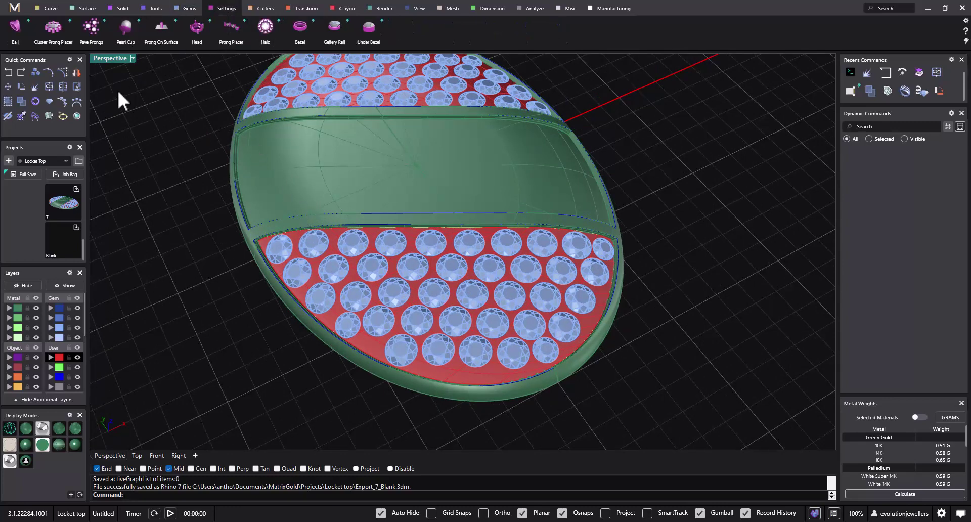
{"action": "left_click", "coordinate": [92, 31]}
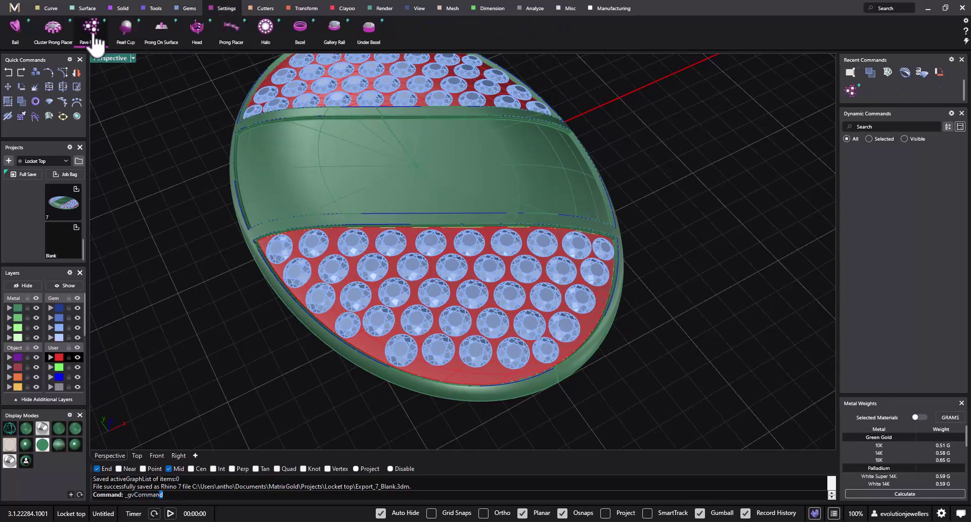
{"action": "left_click", "coordinate": [280, 253]}
{"action": "key", "text": "Return"}
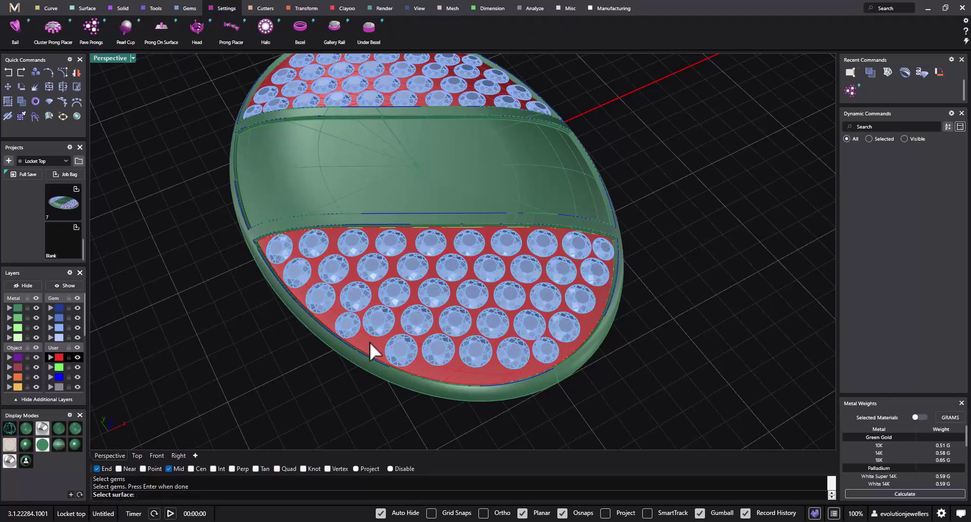
{"action": "left_click", "coordinate": [326, 349]}
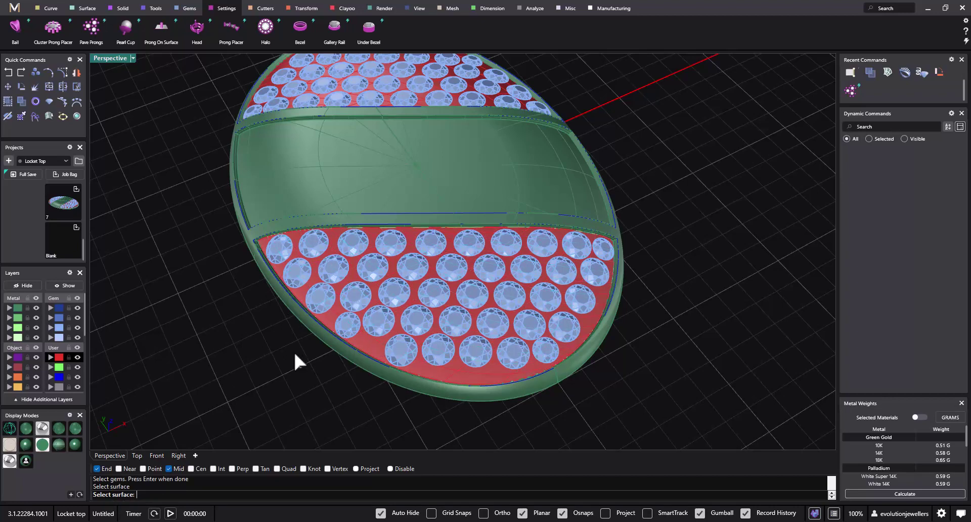
{"action": "right_click_drag", "start_coordinate": [288, 357], "coordinate": [390, 371]}
{"action": "right_click_drag", "start_coordinate": [455, 368], "coordinate": [455, 351]}
{"action": "scroll", "coordinate": [455, 284], "scroll_direction": "up", "scroll_amount": 3}
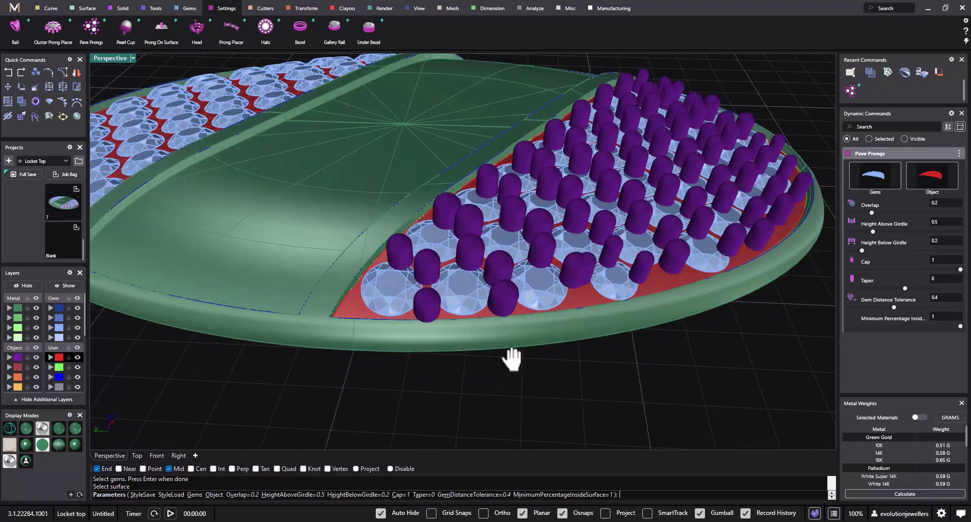
- Set the pavé prongs' Height Above Girdle to 0.3
{"action": "scroll", "coordinate": [496, 343], "scroll_direction": "down", "scroll_amount": 2}
{"action": "right_click_drag", "start_coordinate": [538, 358], "coordinate": [559, 321]}
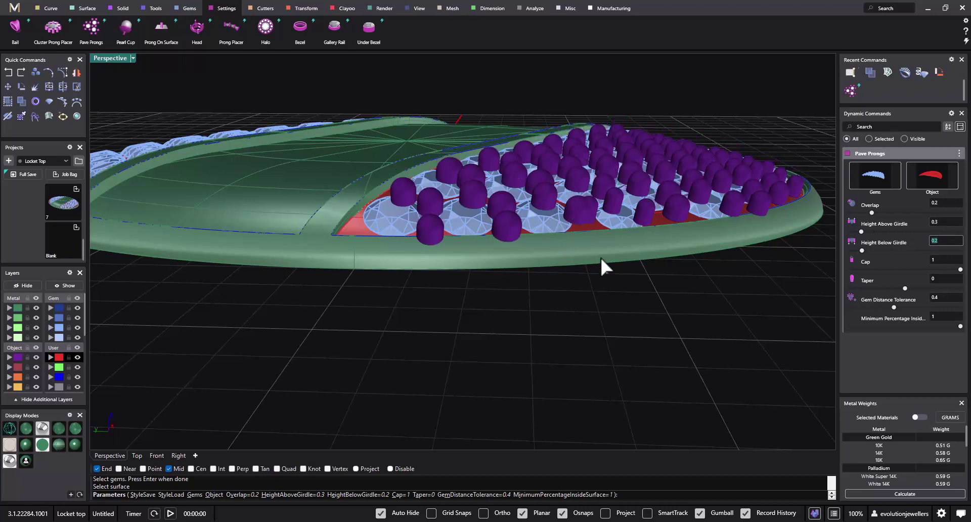
{"action": "right_click_drag", "start_coordinate": [660, 277], "coordinate": [619, 302]}
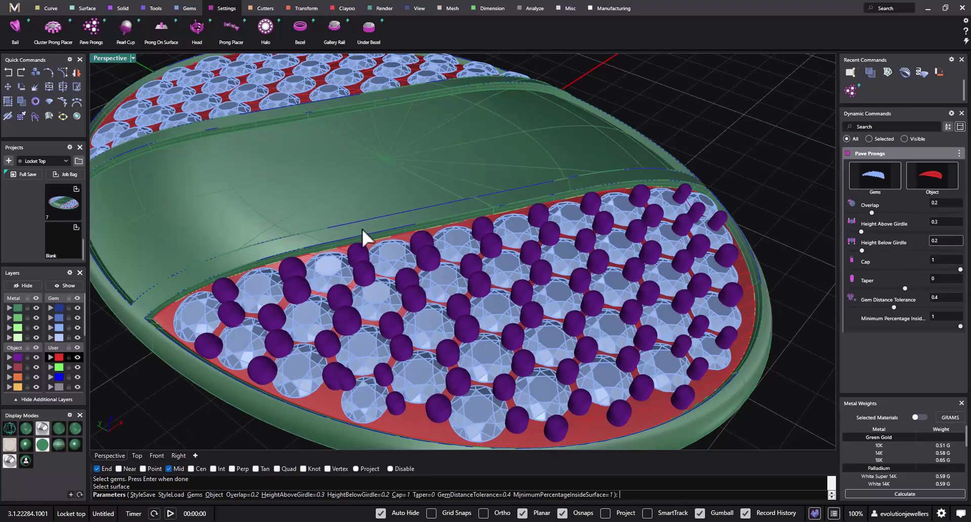
- Examine the prong preview across the panel for overlap, spacing and prongs that collide around the smaller border gems
{"action": "scroll", "coordinate": [601, 283], "scroll_direction": "down", "scroll_amount": 3}
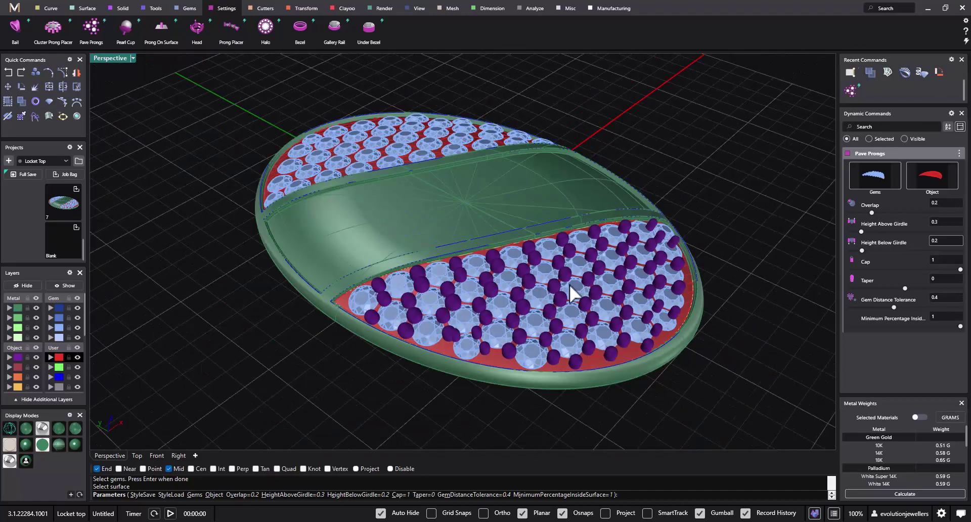
{"action": "right_click_drag", "start_coordinate": [614, 289], "coordinate": [574, 324]}
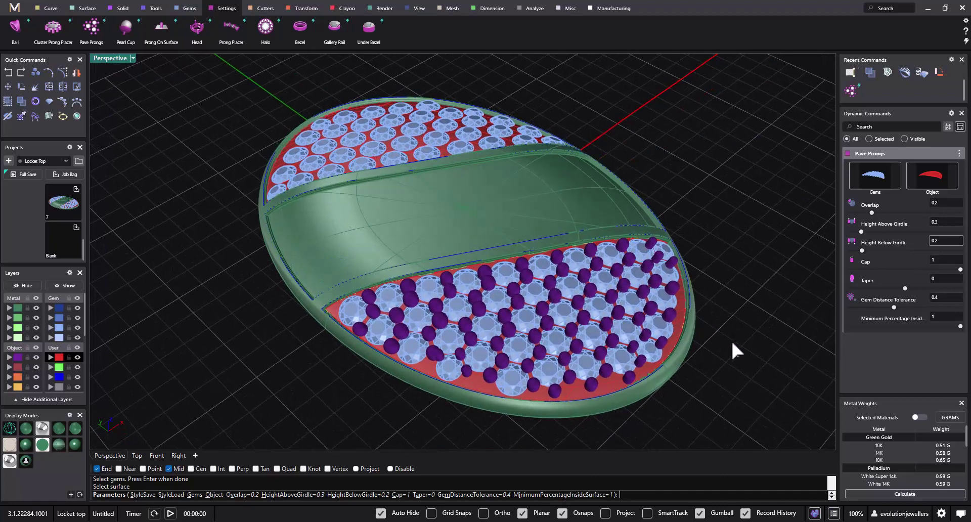
{"action": "right_click_drag", "start_coordinate": [741, 353], "coordinate": [700, 326], "text": "shift"}
{"action": "scroll", "coordinate": [624, 330], "scroll_direction": "up", "scroll_amount": 3}
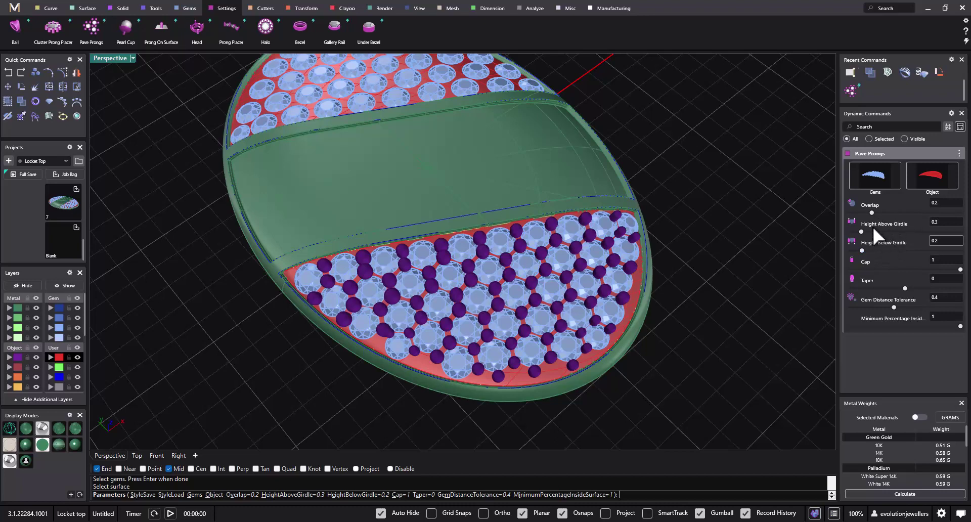
{"action": "scroll", "coordinate": [553, 275], "scroll_direction": "up", "scroll_amount": 5}
{"action": "right_click_drag", "start_coordinate": [569, 252], "coordinate": [494, 321]}
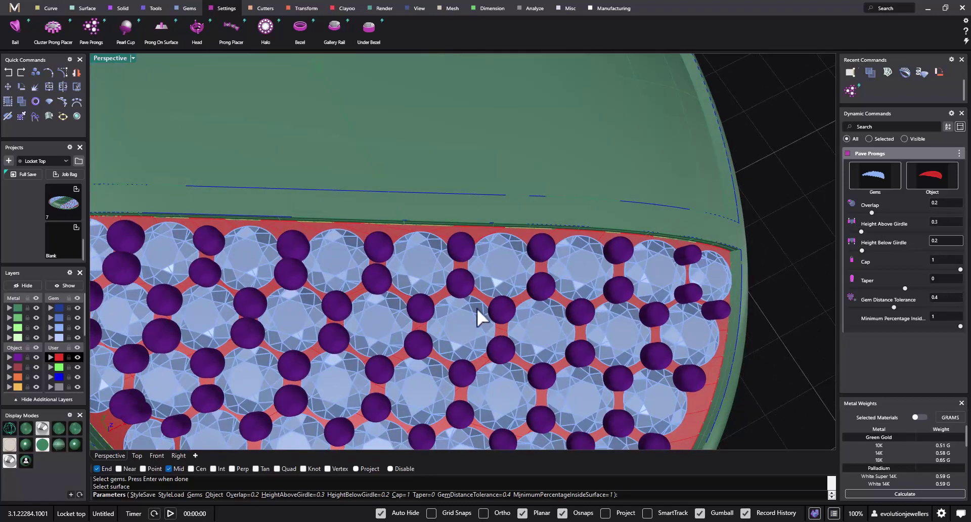
{"action": "right_click_drag", "start_coordinate": [423, 335], "coordinate": [551, 281]}
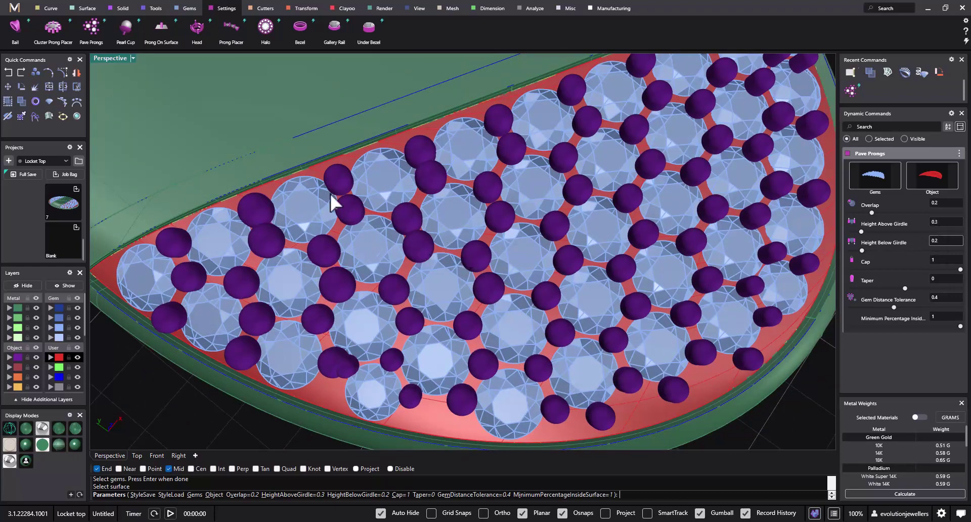
{"action": "right_click_drag", "start_coordinate": [437, 355], "coordinate": [496, 359]}
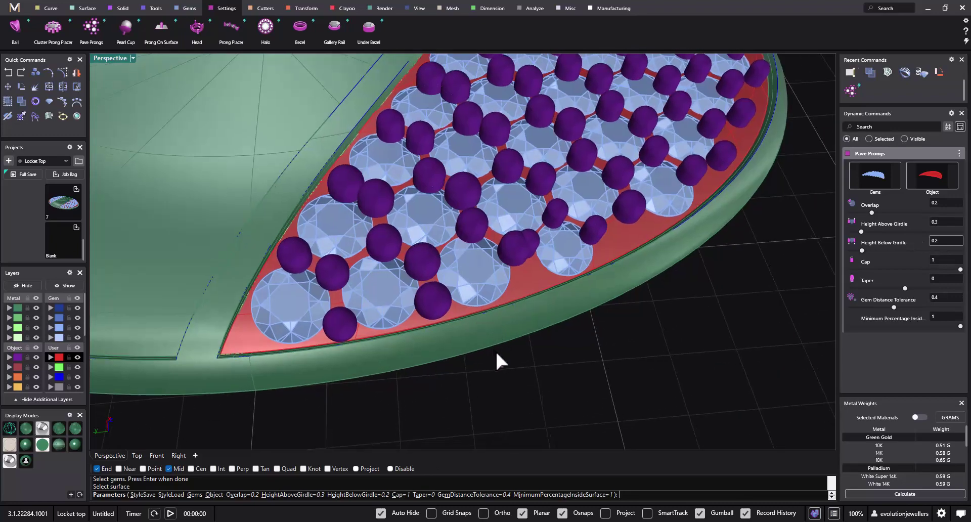
{"action": "right_click_drag", "start_coordinate": [564, 357], "coordinate": [539, 342]}
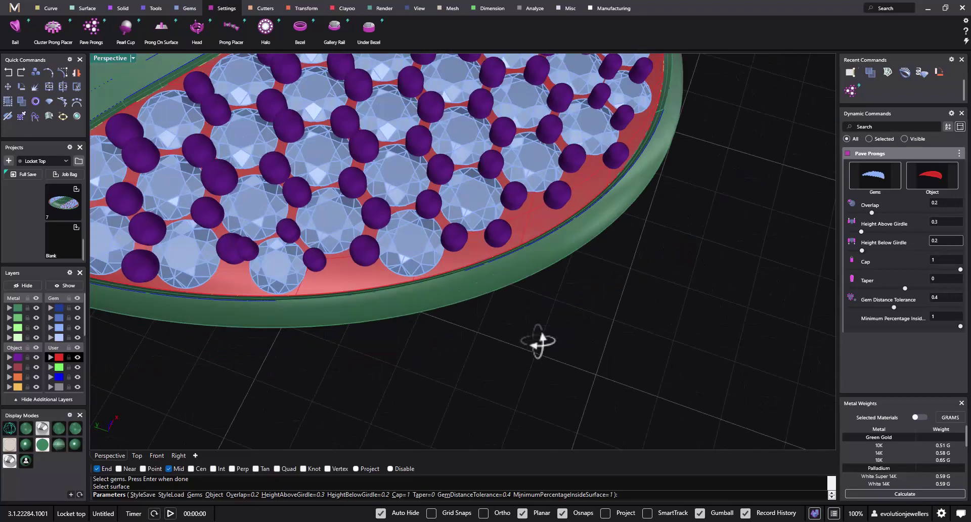
{"action": "right_click_drag", "start_coordinate": [334, 351], "coordinate": [567, 349], "text": "shift"}
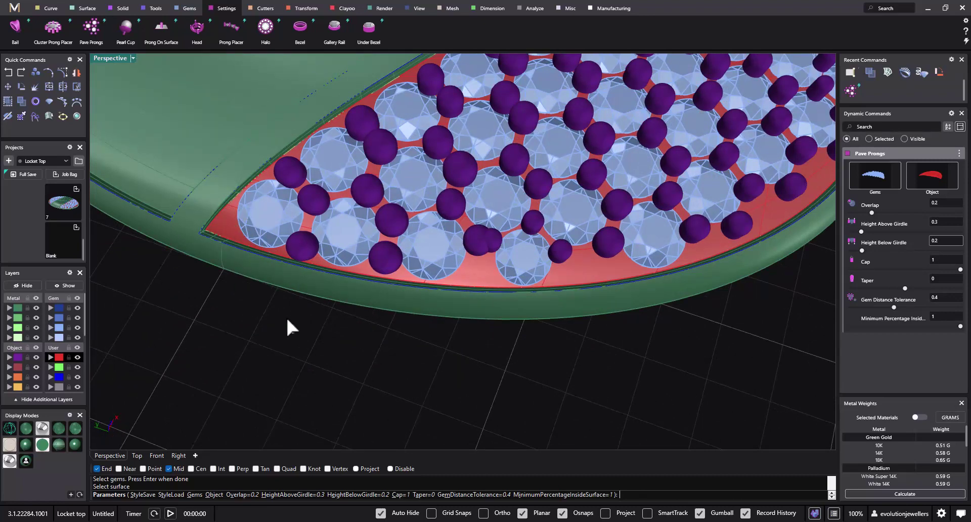
{"action": "right_click_drag", "start_coordinate": [591, 357], "coordinate": [543, 346], "text": "shift"}
- Create the pavé prongs on the panel and select the prong set near the doubled prong beside the small border gem
{"action": "right_click", "coordinate": [545, 347]}
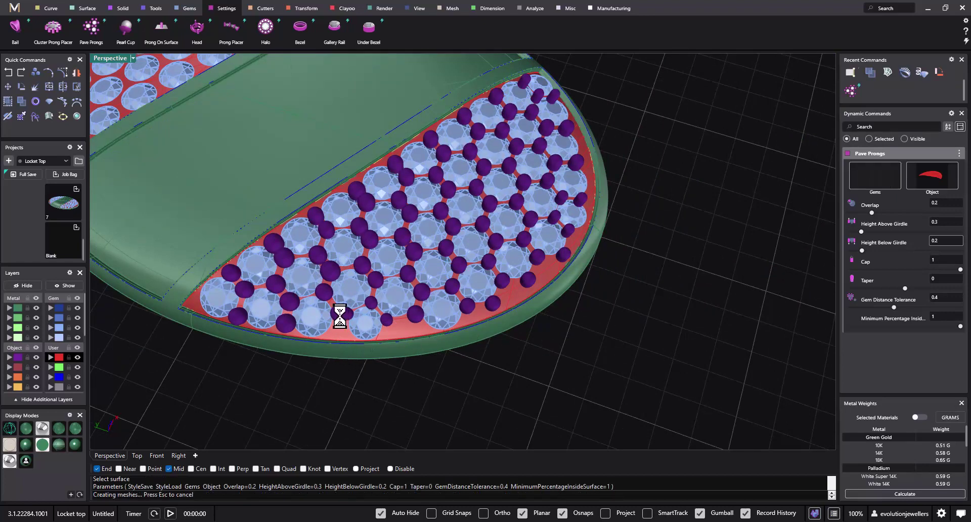
{"action": "scroll", "coordinate": [343, 316], "scroll_direction": "up", "scroll_amount": 5}
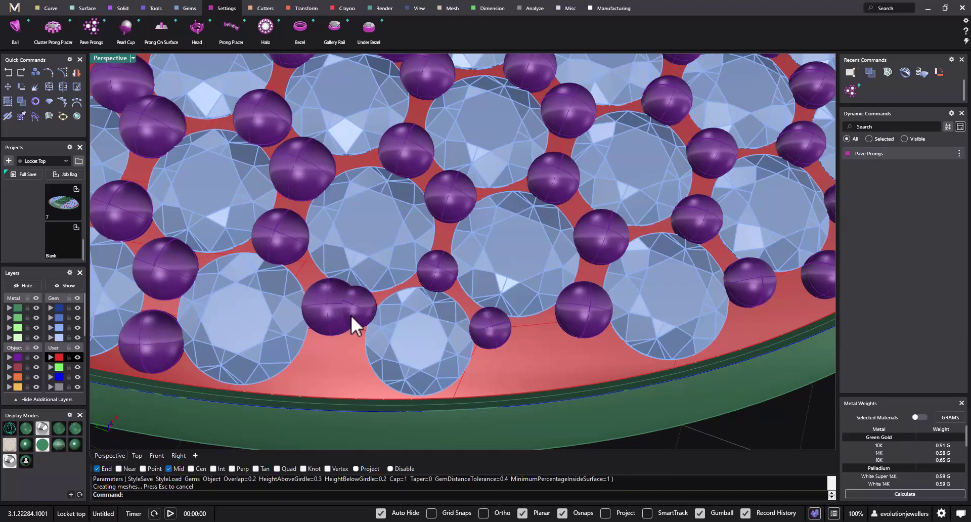
{"action": "scroll", "coordinate": [387, 319], "scroll_direction": "down", "scroll_amount": 4}
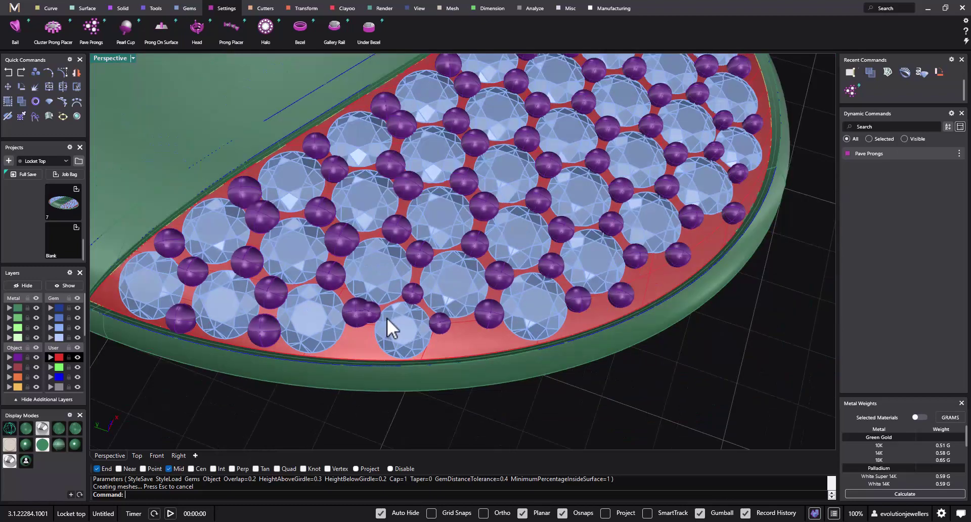
{"action": "scroll", "coordinate": [457, 315], "scroll_direction": "down", "scroll_amount": 3}
{"action": "scroll", "coordinate": [487, 315], "scroll_direction": "up", "scroll_amount": 3}
{"action": "right_click_drag", "start_coordinate": [488, 314], "coordinate": [501, 314]}
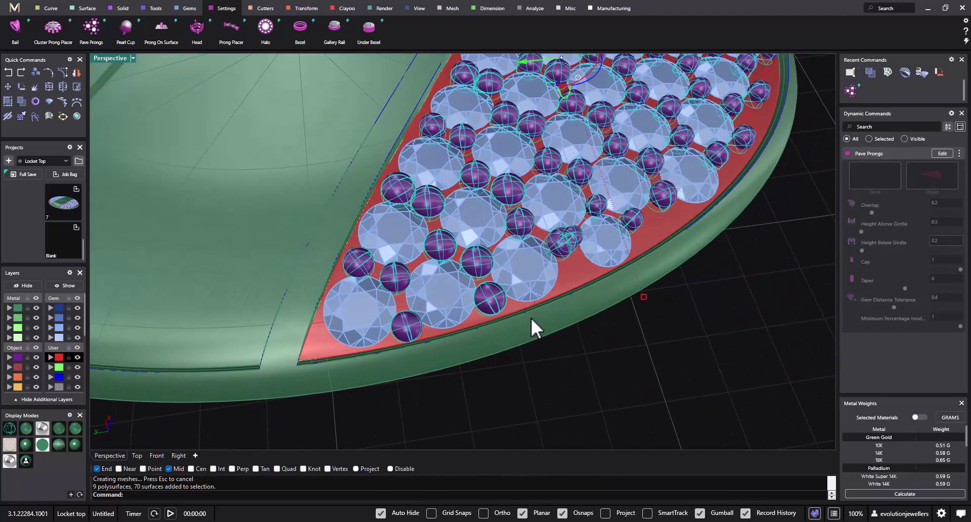
- Ungroup the pavé prong set into individual prongs and clear the selection
{"action": "left_click", "coordinate": [21, 100]}
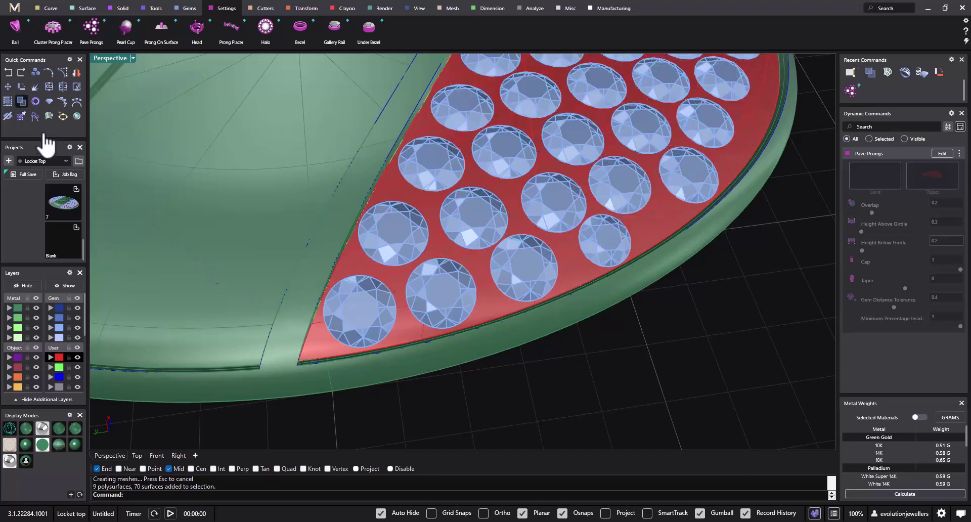
{"action": "left_click", "coordinate": [550, 353]}
{"action": "right_click_drag", "start_coordinate": [549, 353], "coordinate": [624, 351]}
{"action": "scroll", "coordinate": [450, 314], "scroll_direction": "up", "scroll_amount": 5}
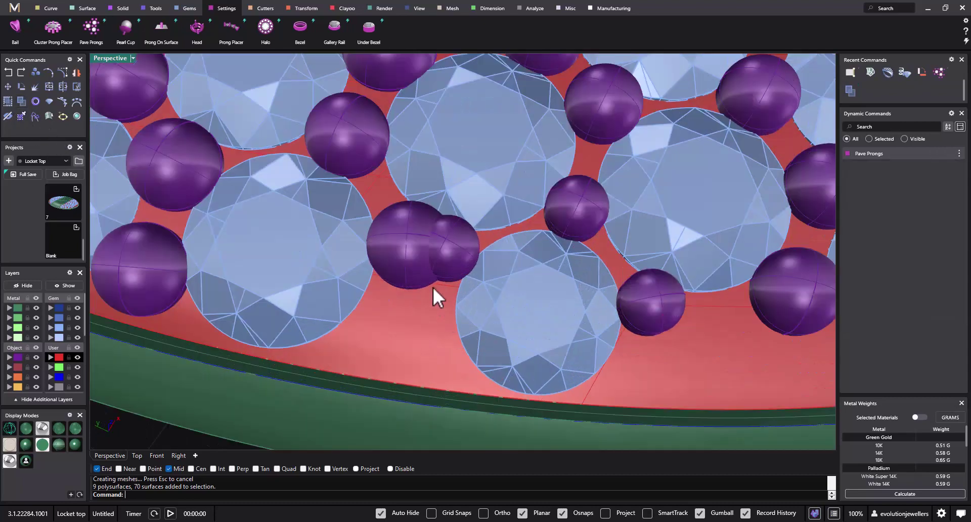
- Move the smaller prong of the overlapping pair beside the small border gem to layer User 04 and hide that layer
{"action": "left_click", "coordinate": [453, 248]}
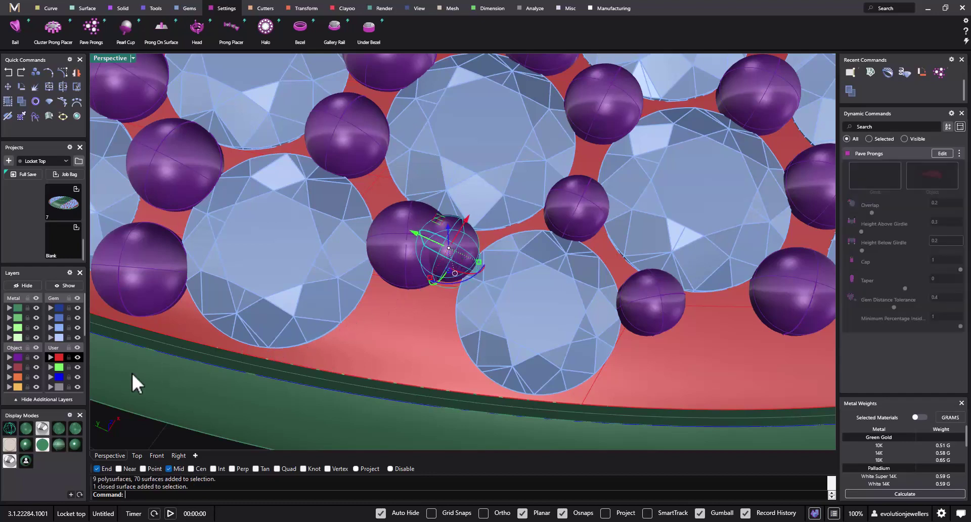
{"action": "left_click", "coordinate": [51, 387]}
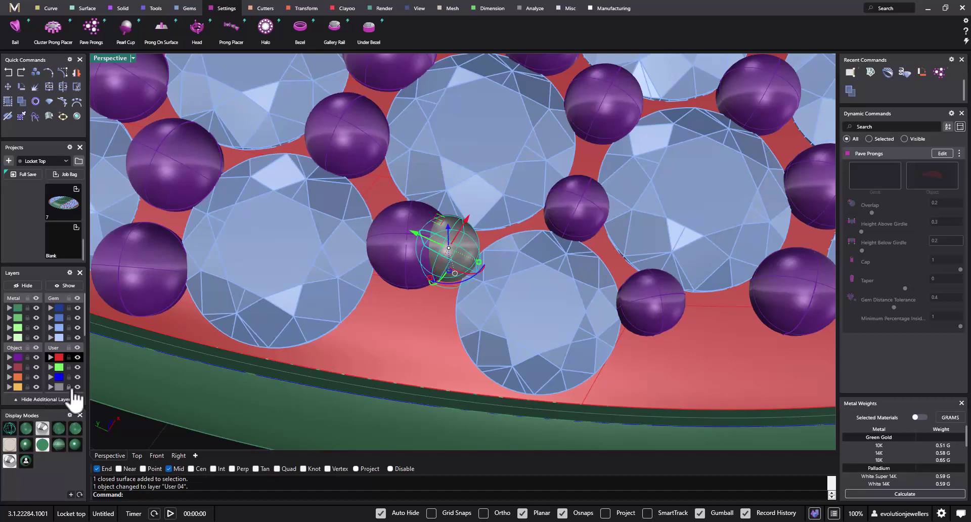
{"action": "left_click", "coordinate": [77, 387]}
- Move the remaining larger prong beside the small border gem to the hidden User 04 layer
{"action": "scroll", "coordinate": [405, 342], "scroll_direction": "down", "scroll_amount": 3}
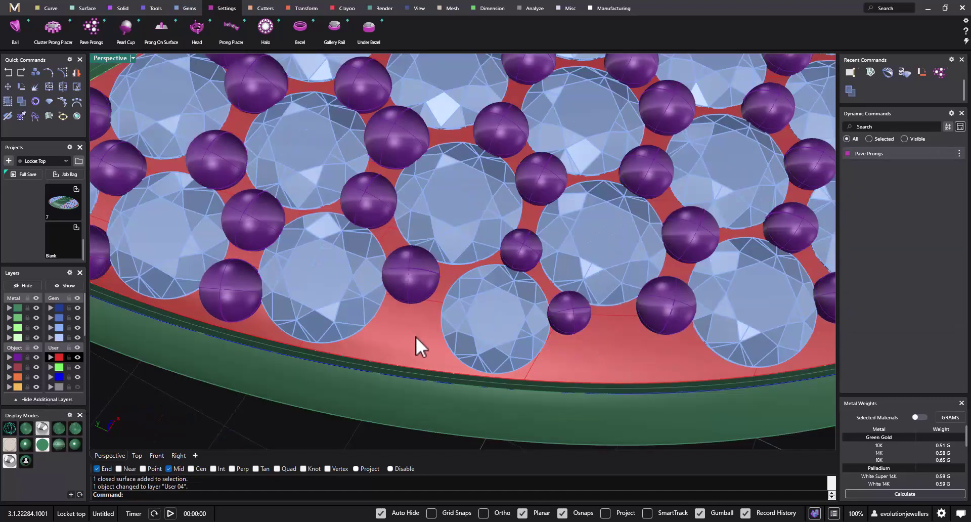
{"action": "scroll", "coordinate": [445, 314], "scroll_direction": "up", "scroll_amount": 3}
{"action": "scroll", "coordinate": [526, 225], "scroll_direction": "down", "scroll_amount": 2}
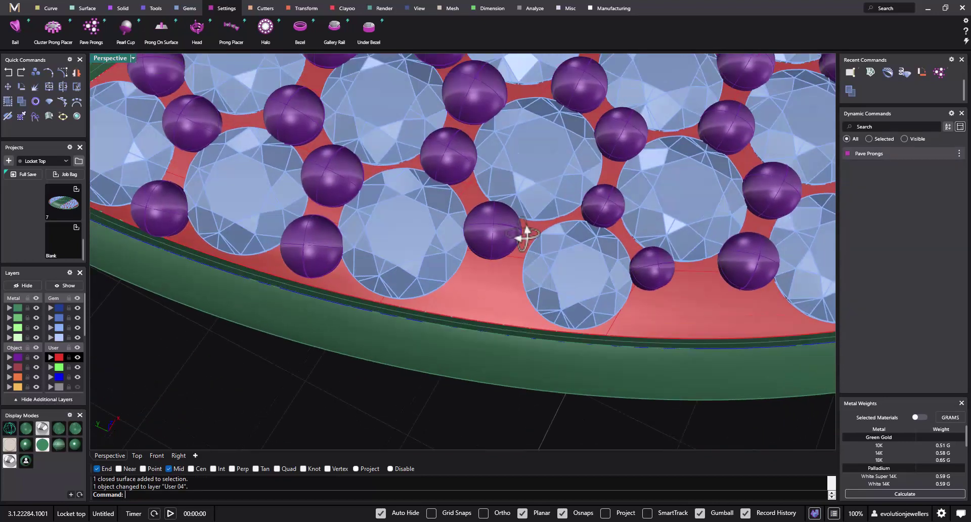
{"action": "scroll", "coordinate": [511, 253], "scroll_direction": "up", "scroll_amount": 2}
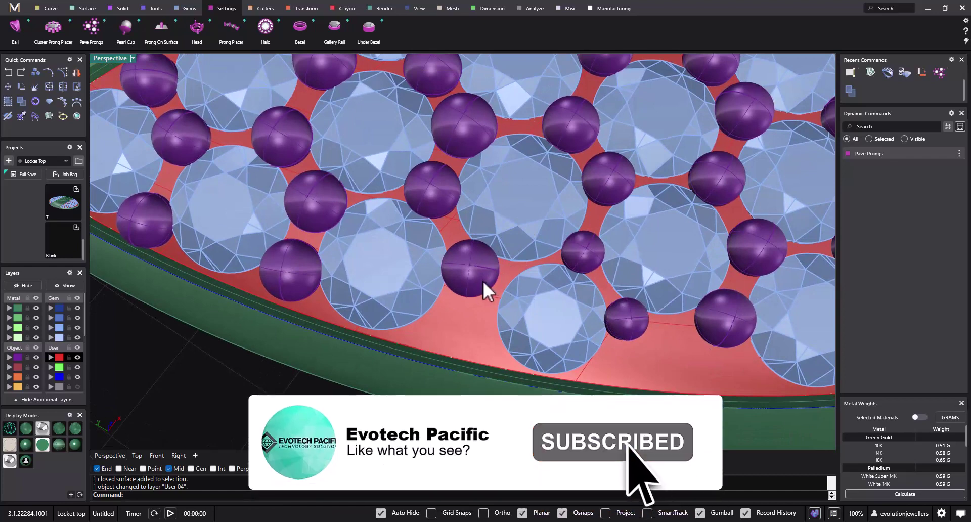
{"action": "left_click", "coordinate": [481, 280]}
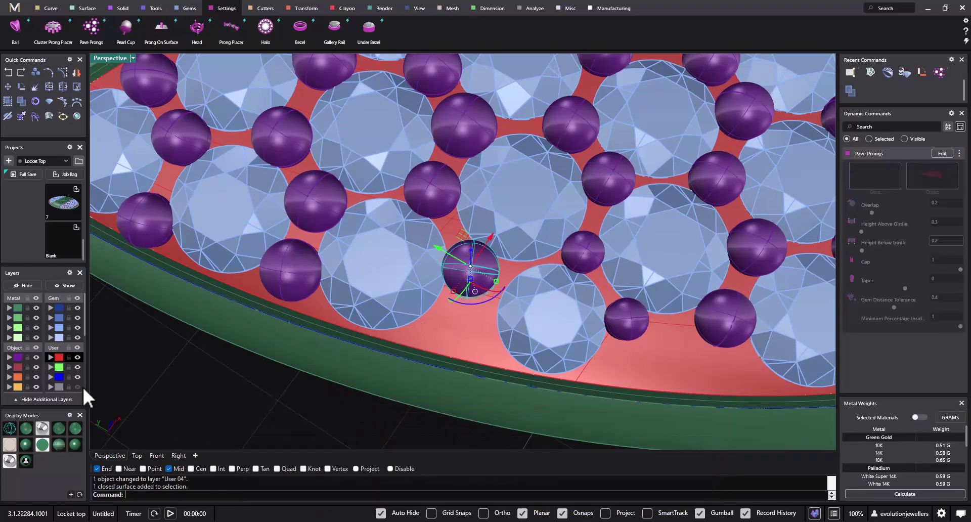
{"action": "left_click", "coordinate": [50, 387]}
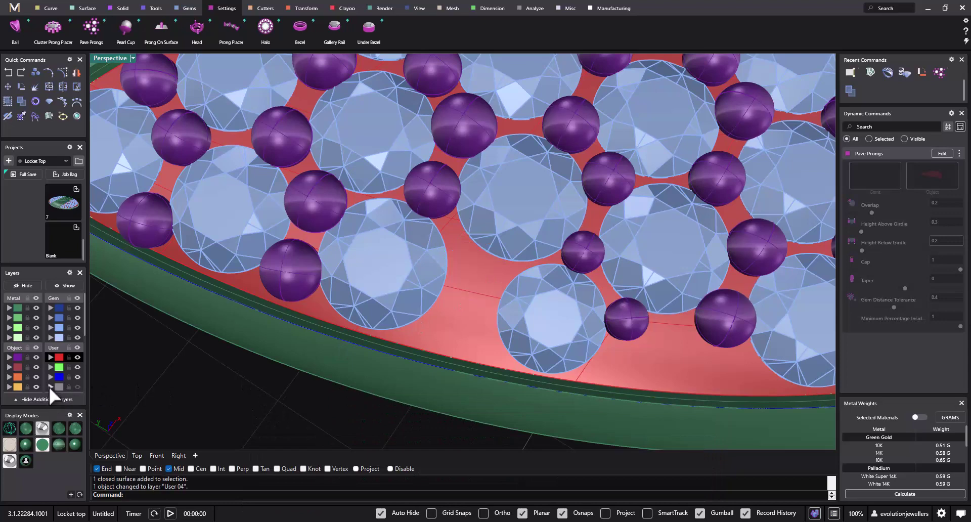
- Start a Prong On Surface on the red panel surface near its pointed corner, with Prongs Meshed turned off
{"action": "scroll", "coordinate": [218, 374], "scroll_direction": "down", "scroll_amount": 5}
{"action": "right_click_drag", "start_coordinate": [234, 372], "coordinate": [378, 369]}
{"action": "scroll", "coordinate": [271, 245], "scroll_direction": "up", "scroll_amount": 4}
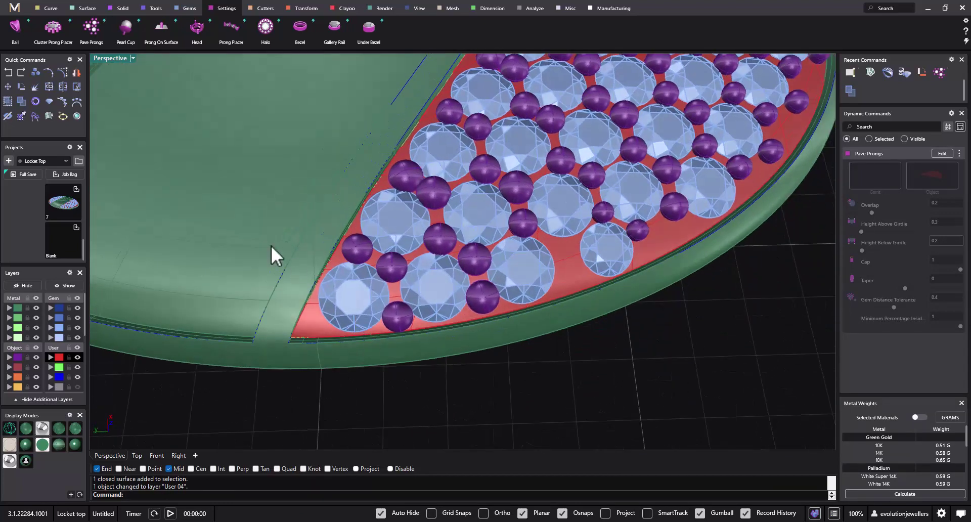
{"action": "left_click", "coordinate": [164, 37]}
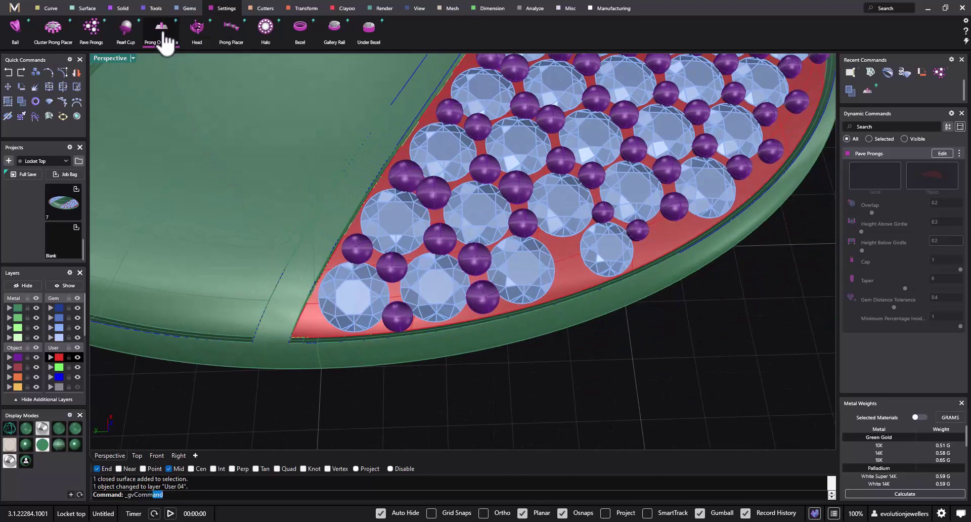
{"action": "left_click", "coordinate": [310, 320]}
{"action": "right_click_drag", "start_coordinate": [434, 373], "coordinate": [365, 351]}
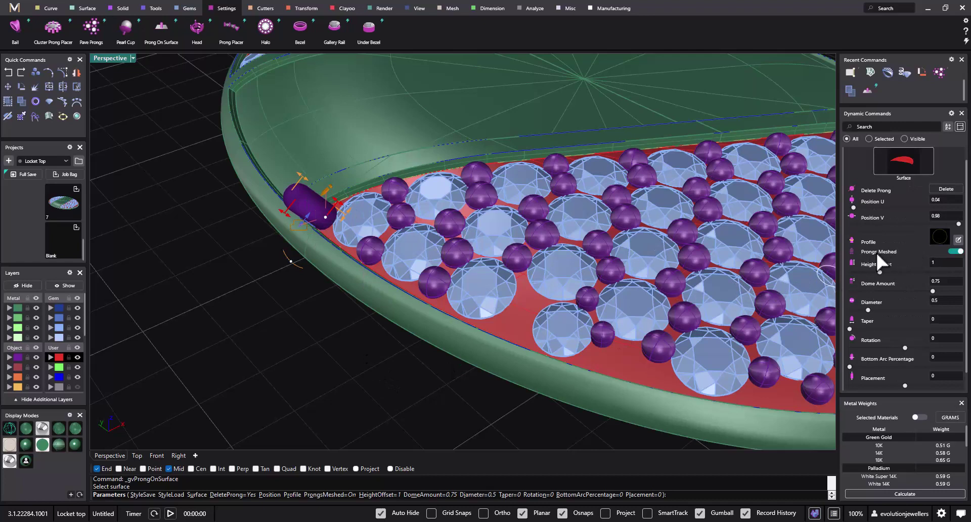
{"action": "left_click", "coordinate": [951, 251]}
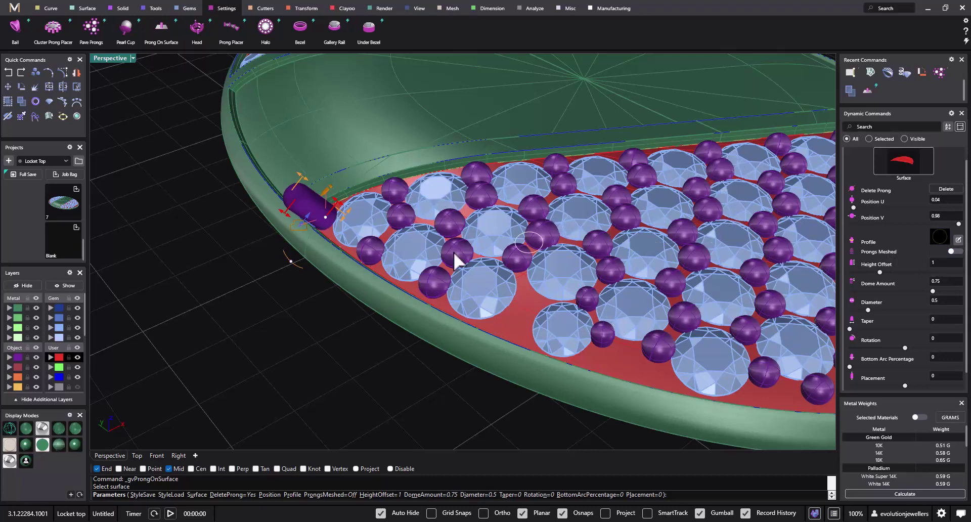
- Set the diameter of the corner prong on the red surface to 0.45
{"action": "scroll", "coordinate": [329, 239], "scroll_direction": "up", "scroll_amount": 5}
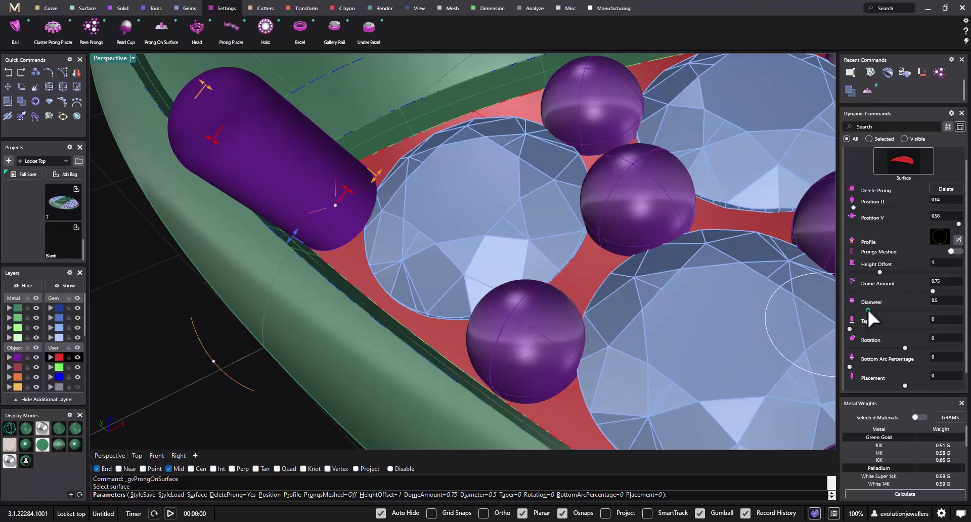
{"action": "scroll", "coordinate": [455, 309], "scroll_direction": "up", "scroll_amount": 3}
{"action": "right_click_drag", "start_coordinate": [481, 305], "coordinate": [468, 308]}
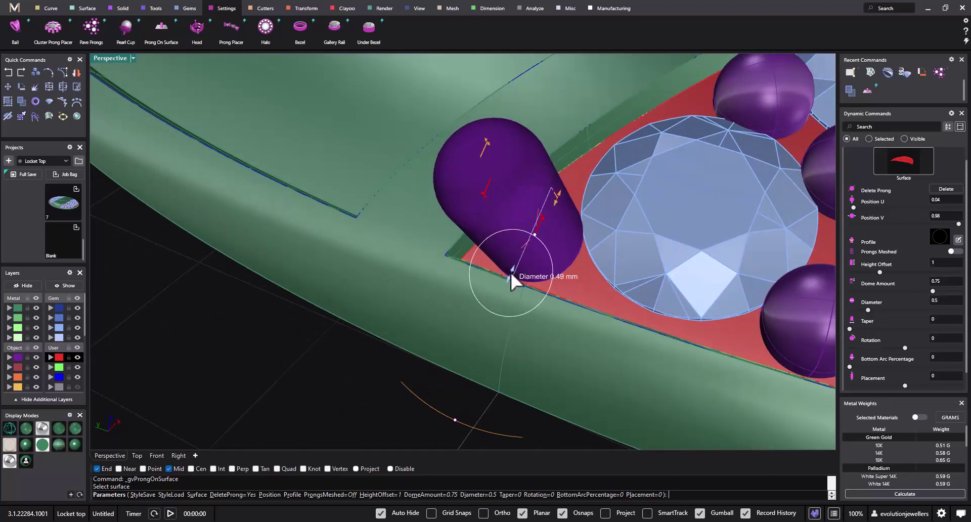
{"action": "scroll", "coordinate": [511, 272], "scroll_direction": "down", "scroll_amount": 3, "text": "ctrl"}
{"action": "scroll", "coordinate": [513, 270], "scroll_direction": "down", "scroll_amount": 2, "text": "ctrl"}
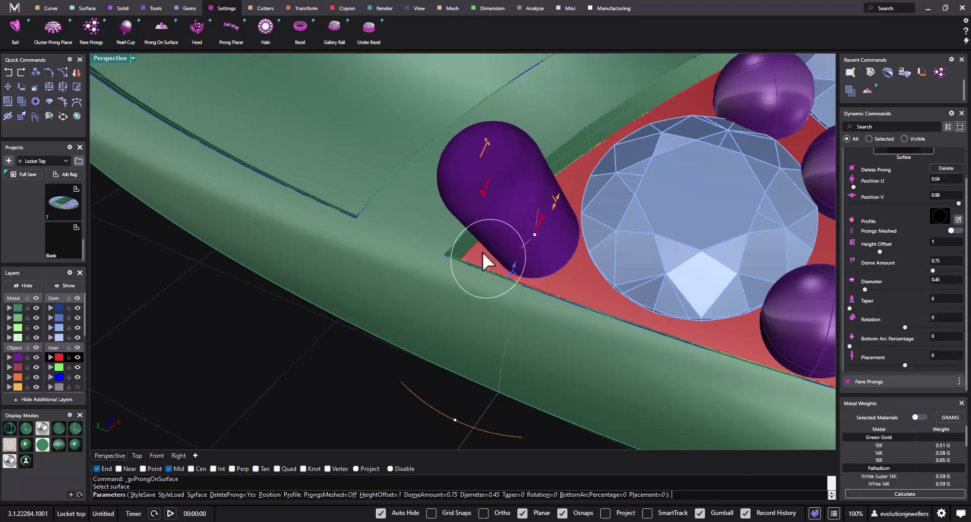
{"action": "right_click_drag", "start_coordinate": [563, 250], "coordinate": [546, 241]}
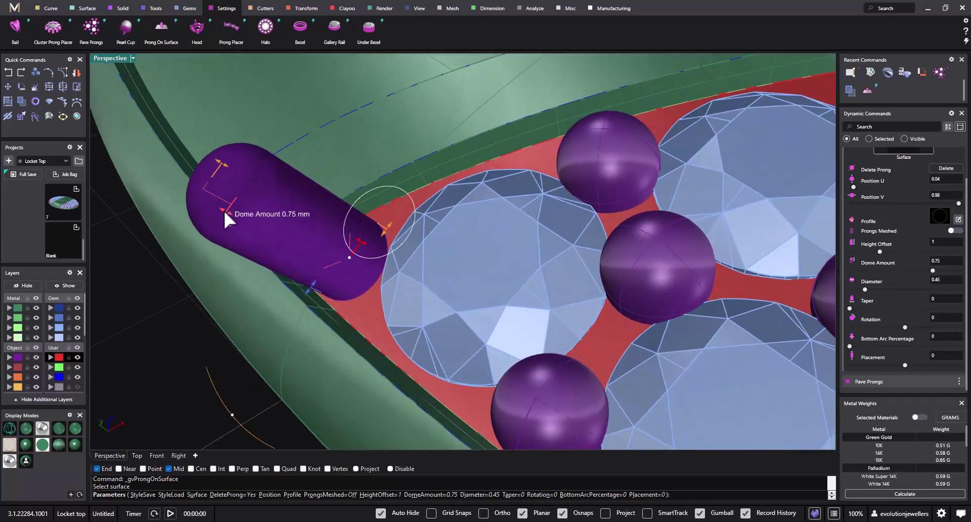
- Set the corner prong's height offset to 0.3 and move it onto the pavé surface at U 0.04, V 0.98
{"action": "left_click_drag", "start_coordinate": [223, 164], "coordinate": [330, 219]}
{"action": "right_click_drag", "start_coordinate": [378, 294], "coordinate": [486, 280]}
{"action": "left_click_drag", "start_coordinate": [585, 214], "coordinate": [604, 217]}
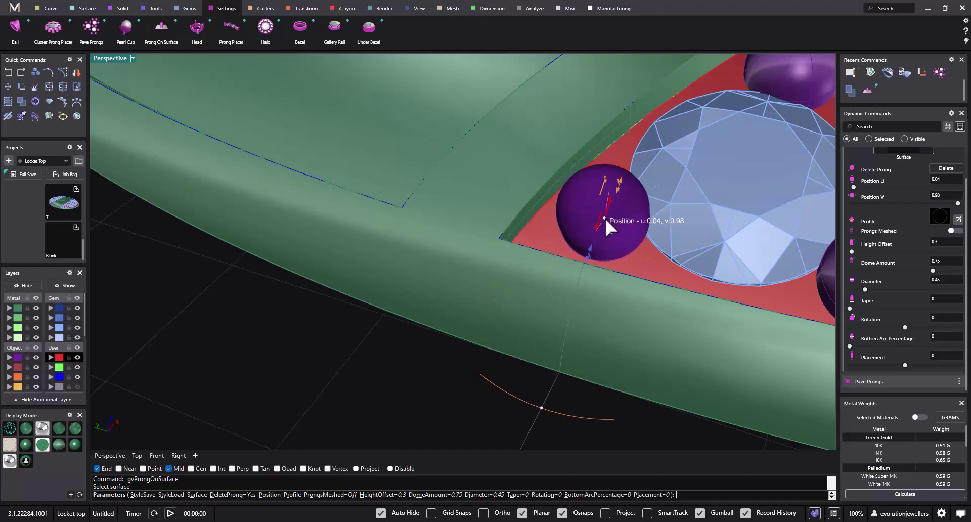
- Add three 0.45 mm prongs to the open gap between the large edge gem and the small gem beside the rim
{"action": "scroll", "coordinate": [587, 255], "scroll_direction": "down", "scroll_amount": 3}
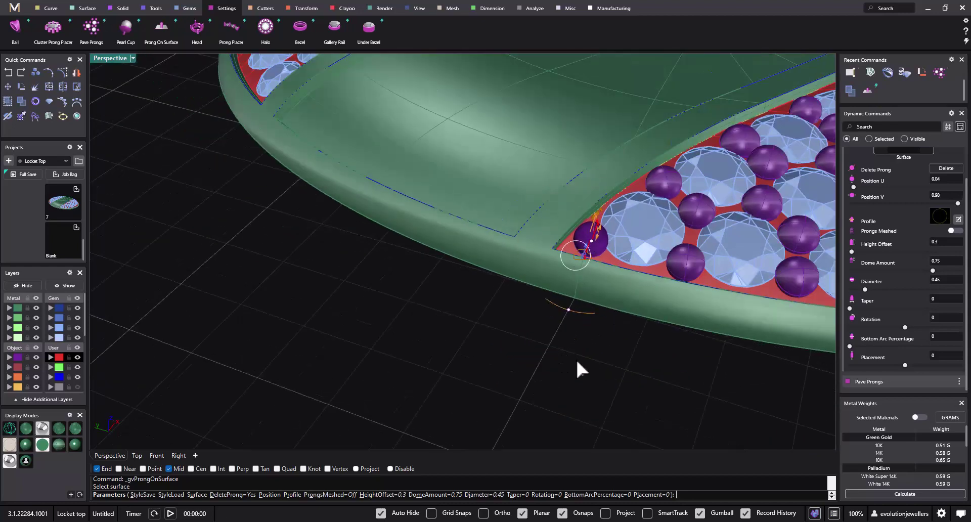
{"action": "right_click_drag", "start_coordinate": [697, 378], "coordinate": [466, 351]}
{"action": "scroll", "coordinate": [468, 351], "scroll_direction": "up", "scroll_amount": 5}
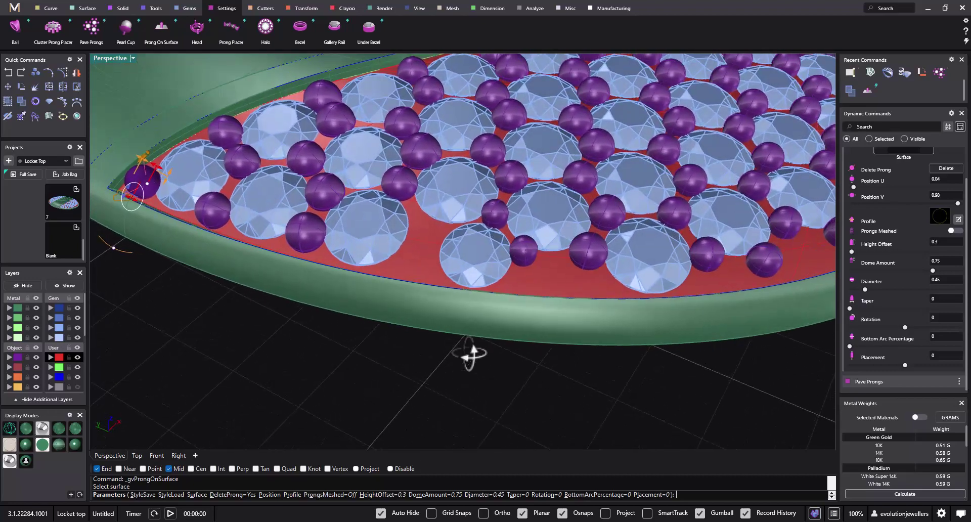
{"action": "scroll", "coordinate": [433, 287], "scroll_direction": "up", "scroll_amount": 5}
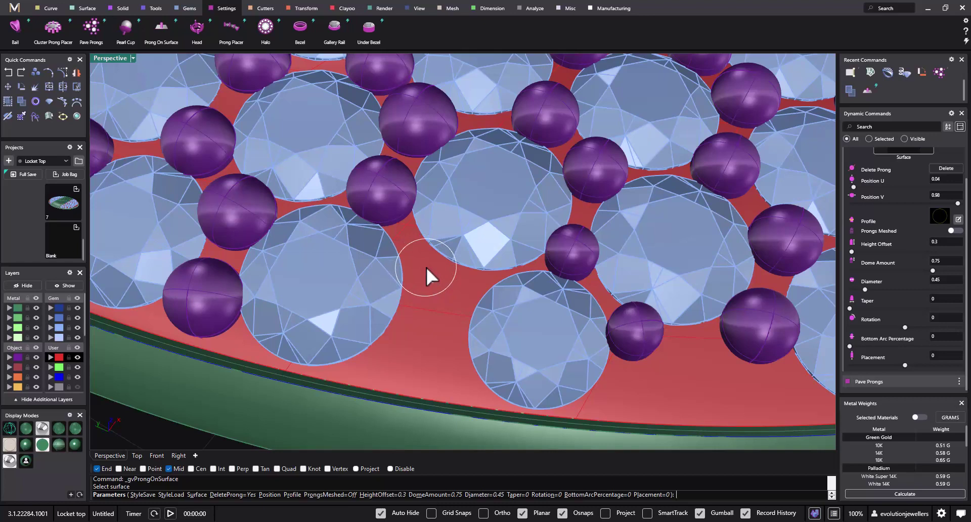
{"action": "left_click", "coordinate": [426, 265]}
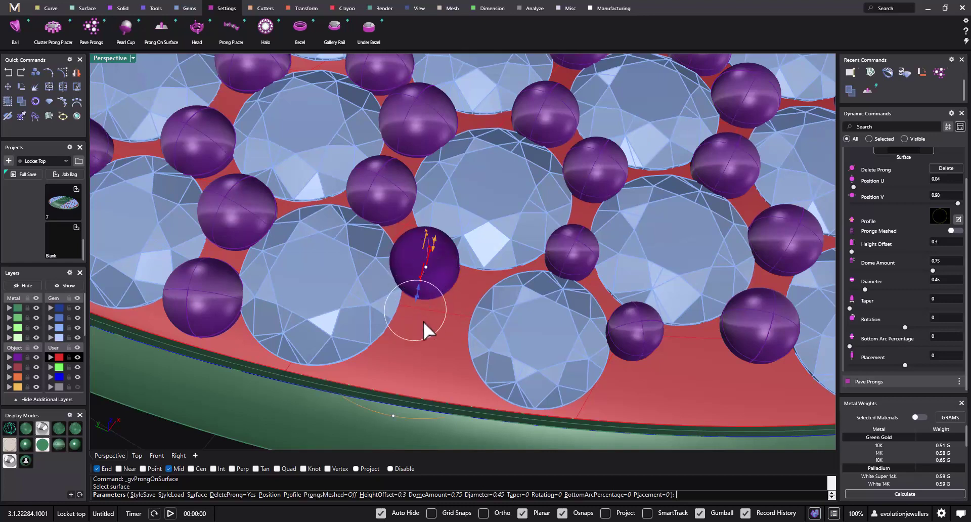
{"action": "left_click", "coordinate": [452, 325]}
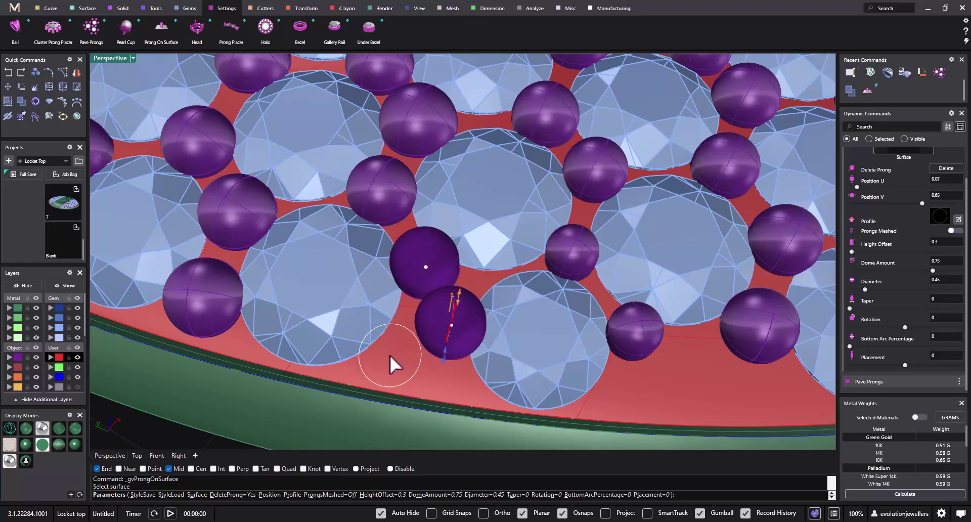
{"action": "left_click", "coordinate": [389, 354]}
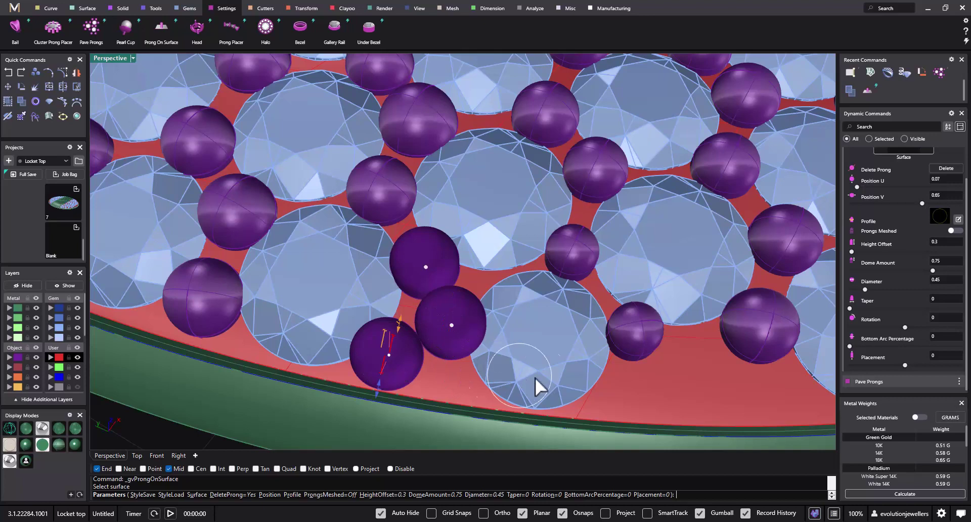
- Add a prong on the small gem's other side, reduce its diameter to 0.39 mm and reposition it at U 0.03, V 0.56
{"action": "left_click", "coordinate": [616, 391]}
{"action": "right_click_drag", "start_coordinate": [672, 397], "coordinate": [462, 342]}
{"action": "scroll", "coordinate": [324, 309], "scroll_direction": "up", "scroll_amount": 5}
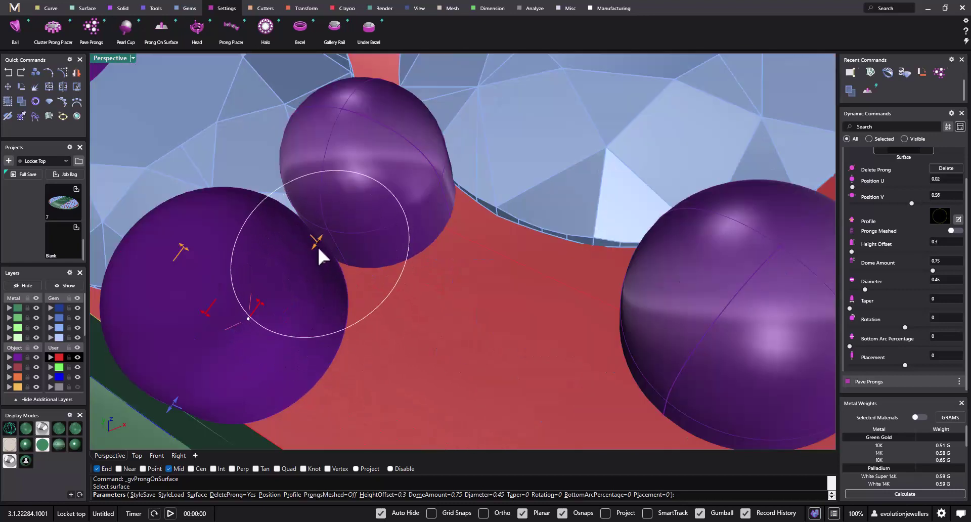
{"action": "left_click_drag", "start_coordinate": [171, 402], "coordinate": [189, 380]}
{"action": "scroll", "coordinate": [354, 379], "scroll_direction": "down", "scroll_amount": 8}
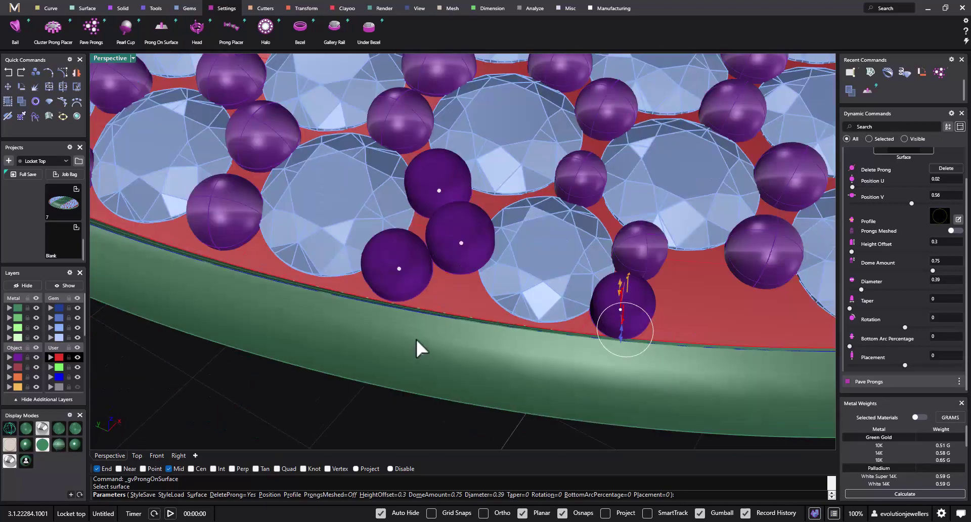
{"action": "scroll", "coordinate": [552, 329], "scroll_direction": "down", "scroll_amount": 5}
{"action": "mouse_move", "coordinate": [555, 326]}
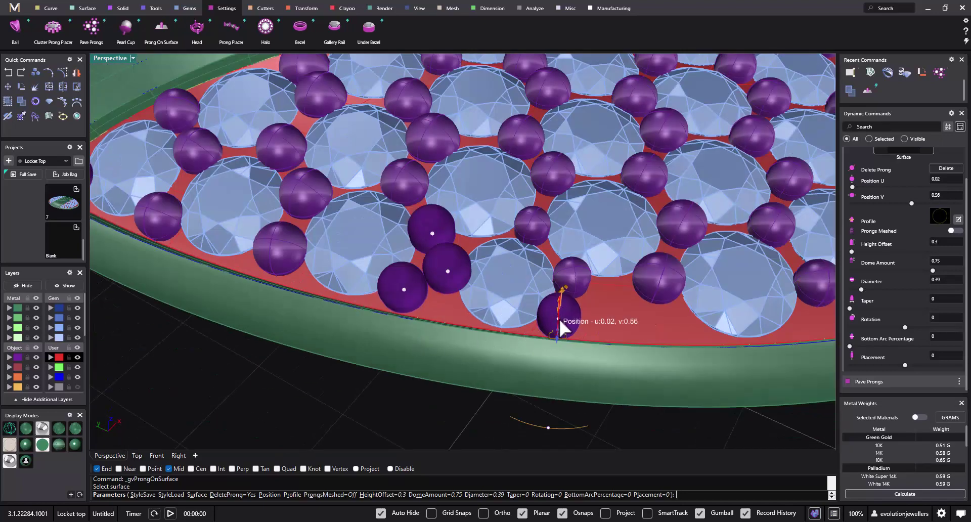
{"action": "scroll", "coordinate": [560, 328], "scroll_direction": "up", "scroll_amount": 4}
{"action": "left_click_drag", "start_coordinate": [559, 322], "coordinate": [557, 314]}
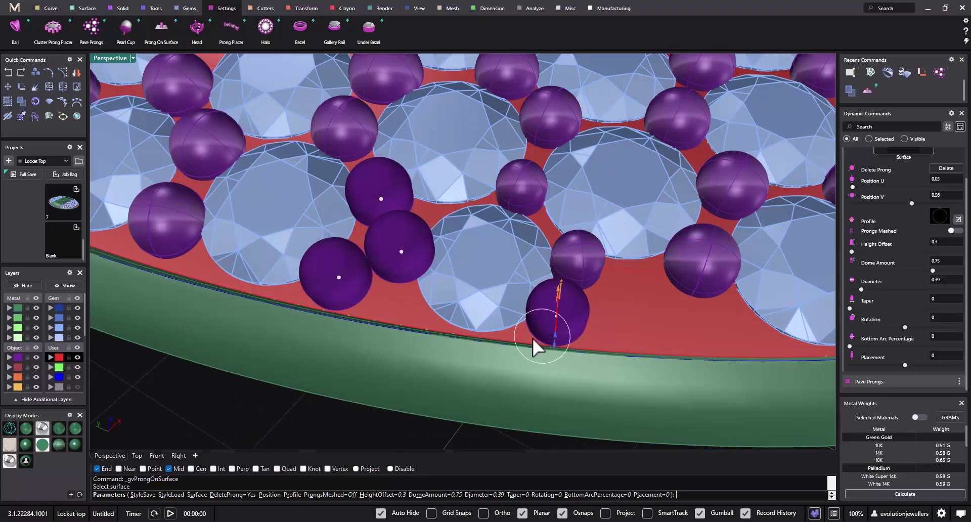
- Add a 0.39 mm prong between the rim and the next large edge gem
{"action": "scroll", "coordinate": [549, 349], "scroll_direction": "down", "scroll_amount": 5}
{"action": "right_click_drag", "start_coordinate": [600, 351], "coordinate": [460, 336]}
{"action": "scroll", "coordinate": [425, 327], "scroll_direction": "up", "scroll_amount": 3}
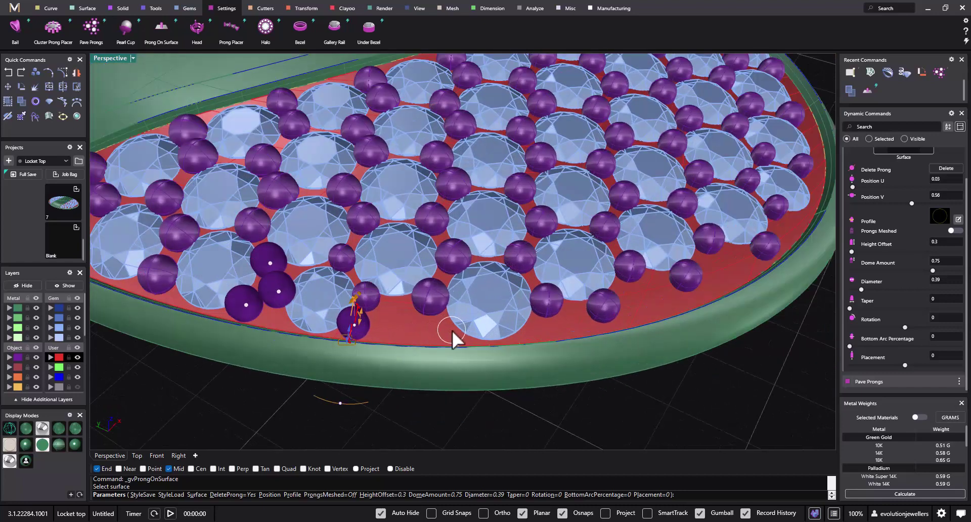
{"action": "left_click", "coordinate": [451, 332]}
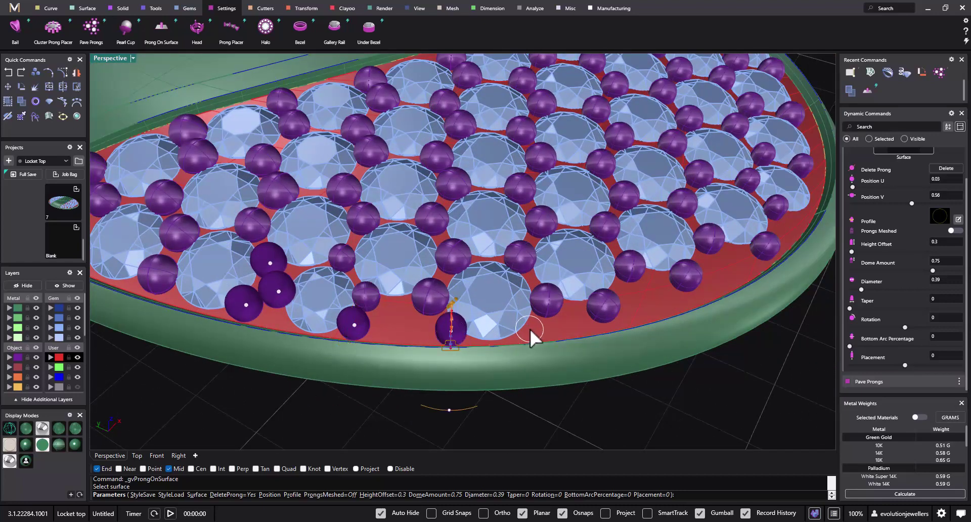
- Add two 0.39 mm prongs flanking the small gem at the curve's tip and a third beside the adjacent larger gem
{"action": "right_click_drag", "start_coordinate": [663, 310], "coordinate": [484, 331], "text": "shift"}
{"action": "scroll", "coordinate": [436, 329], "scroll_direction": "up", "scroll_amount": 2}
{"action": "scroll", "coordinate": [364, 253], "scroll_direction": "up", "scroll_amount": 4}
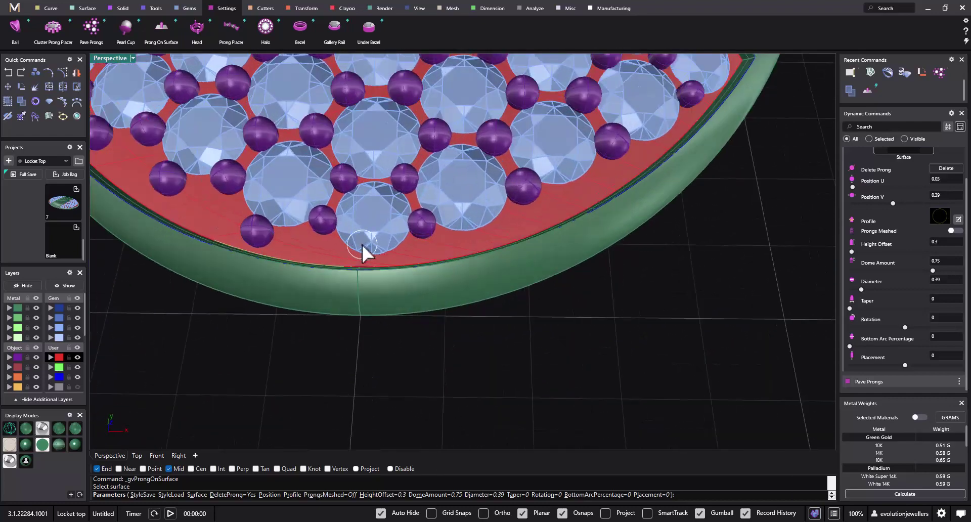
{"action": "left_click", "coordinate": [318, 254]}
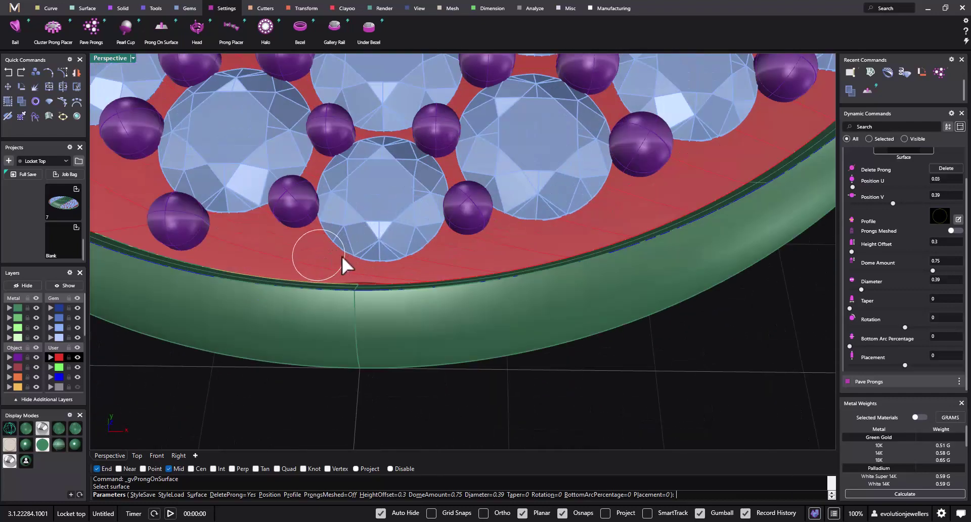
{"action": "left_click", "coordinate": [441, 253]}
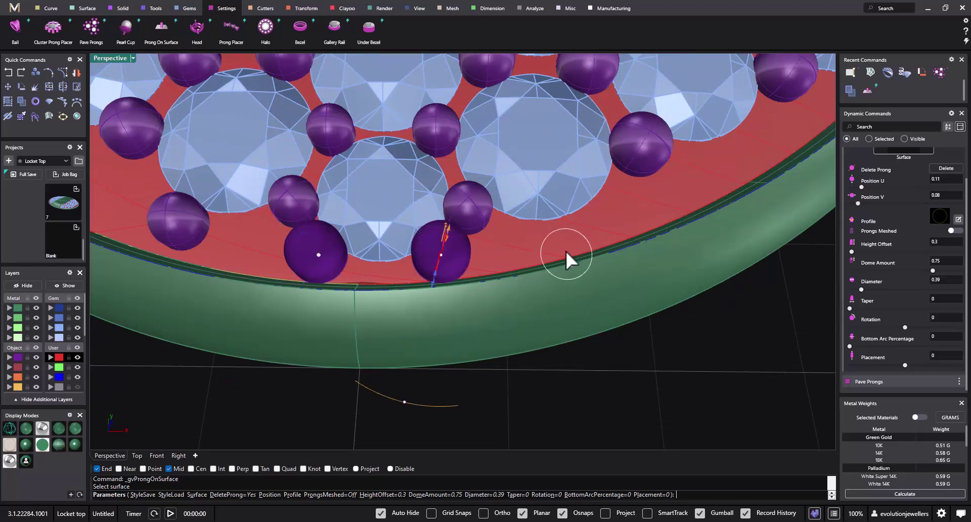
{"action": "left_click", "coordinate": [587, 221]}
- Add four more 0.39 mm prongs along the rim, from past the tip gem towards the far corner of the pavé area
{"action": "scroll", "coordinate": [639, 298], "scroll_direction": "down", "scroll_amount": 3}
{"action": "right_click_drag", "start_coordinate": [642, 310], "coordinate": [526, 364], "text": "shift"}
{"action": "scroll", "coordinate": [479, 336], "scroll_direction": "up", "scroll_amount": 3}
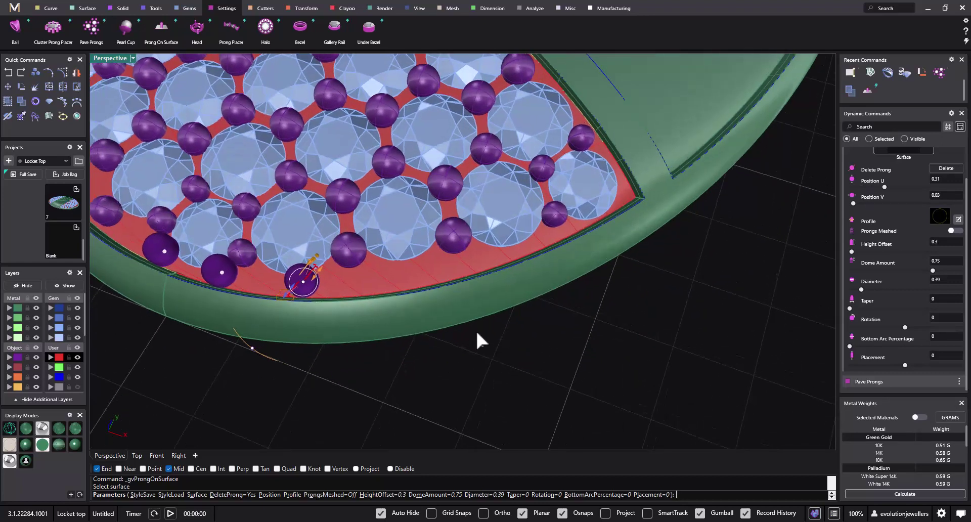
{"action": "left_click", "coordinate": [390, 270]}
{"action": "left_click", "coordinate": [427, 261]}
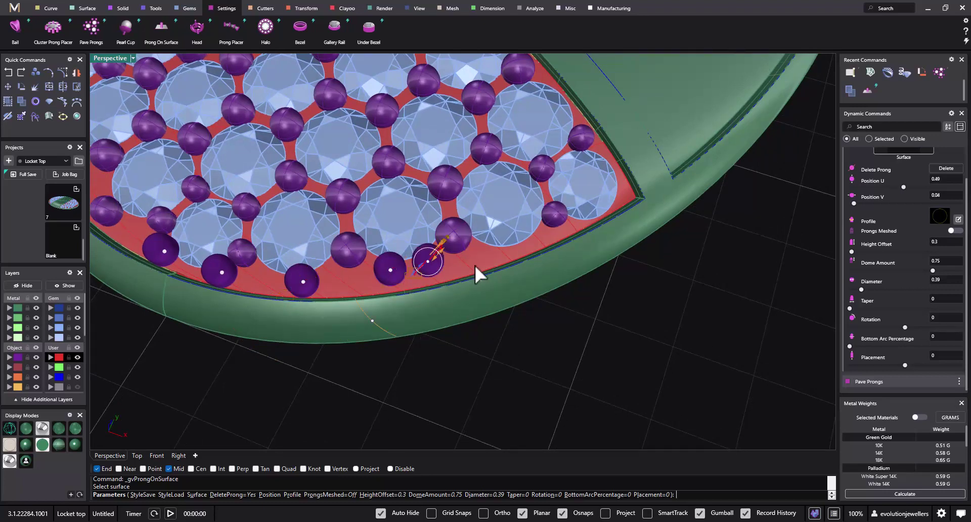
{"action": "left_click", "coordinate": [490, 251]}
{"action": "right_click_drag", "start_coordinate": [573, 256], "coordinate": [506, 267]}
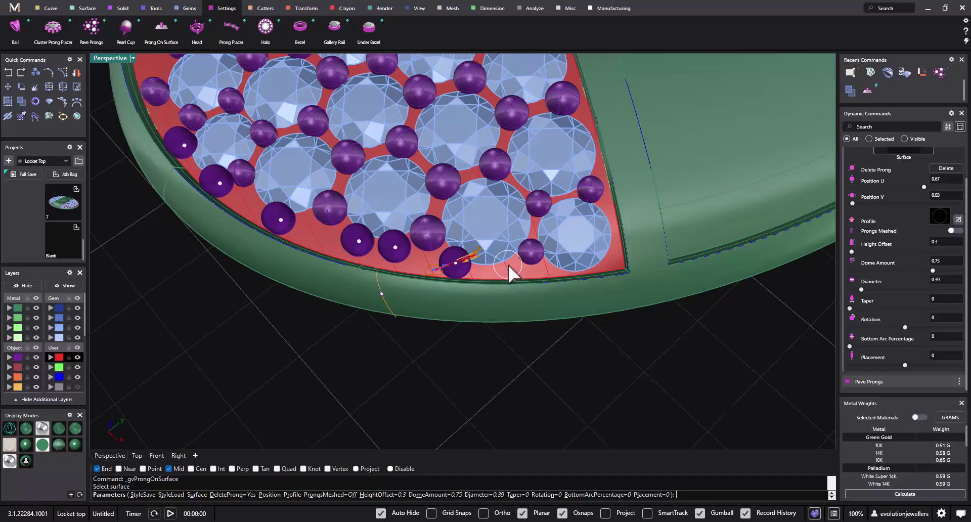
{"action": "left_click", "coordinate": [507, 269]}
- Reduce the diameter of the last prong placed near the far corner to 0.36 mm
{"action": "scroll", "coordinate": [506, 268], "scroll_direction": "up", "scroll_amount": 5}
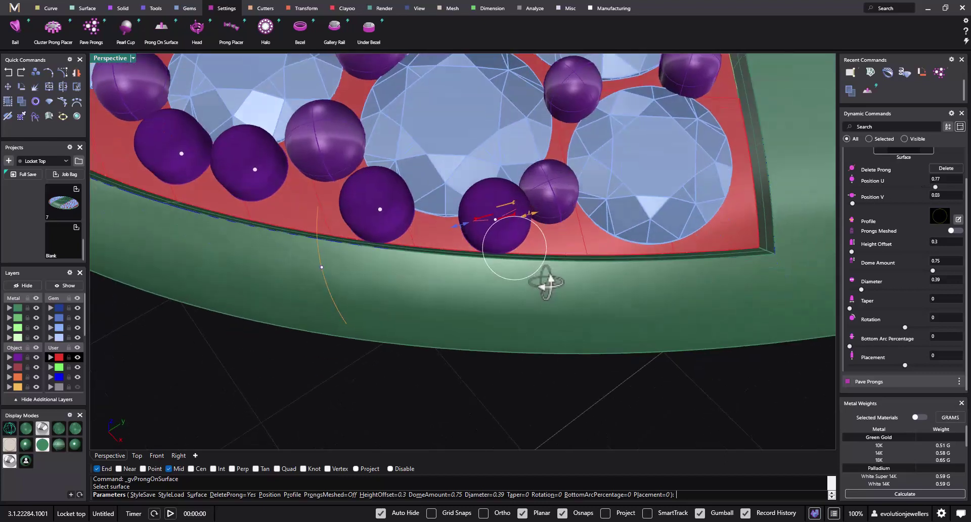
{"action": "scroll", "coordinate": [548, 284], "scroll_direction": "down", "scroll_amount": 3}
{"action": "right_click_drag", "start_coordinate": [531, 253], "coordinate": [538, 340]}
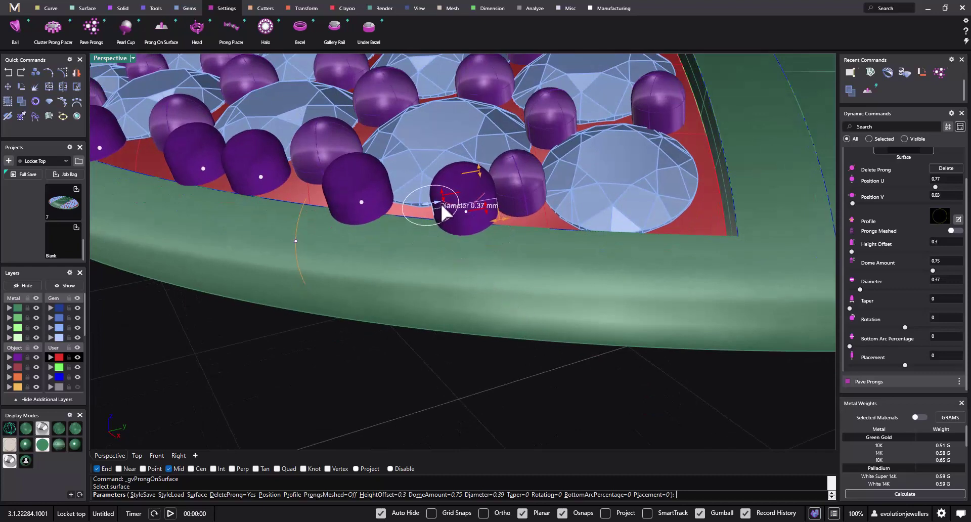
{"action": "right_click_drag", "start_coordinate": [449, 197], "coordinate": [505, 340]}
{"action": "right_click_drag", "start_coordinate": [521, 408], "coordinate": [501, 360]}
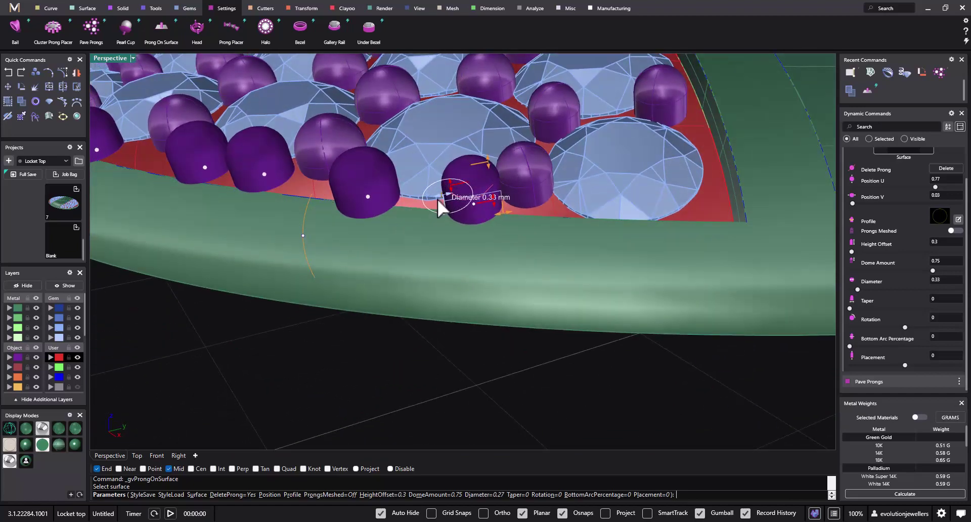
{"action": "right_click_drag", "start_coordinate": [449, 235], "coordinate": [466, 276]}
- Add a 0.36 mm prong in the far corner of the pavé surface, at U 0.97, V 0.03
{"action": "right_click_drag", "start_coordinate": [427, 329], "coordinate": [186, 247], "text": "shift"}
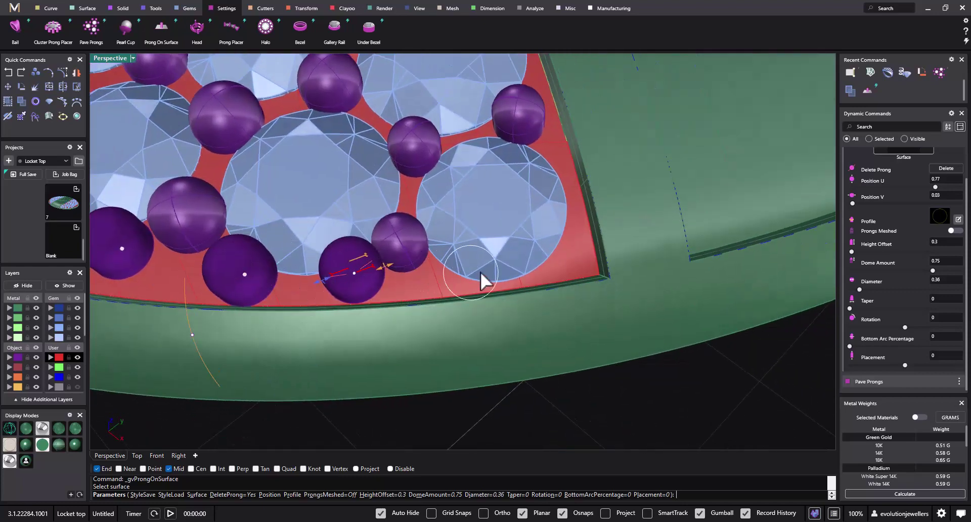
{"action": "left_click", "coordinate": [566, 247]}
- Fill the open rim gap beside the tip gem's neighbouring edge gem with 0.36 mm prongs
{"action": "scroll", "coordinate": [253, 293], "scroll_direction": "down", "scroll_amount": 3}
{"action": "right_click_drag", "start_coordinate": [253, 293], "coordinate": [517, 302], "text": "shift"}
{"action": "scroll", "coordinate": [447, 323], "scroll_direction": "up", "scroll_amount": 3}
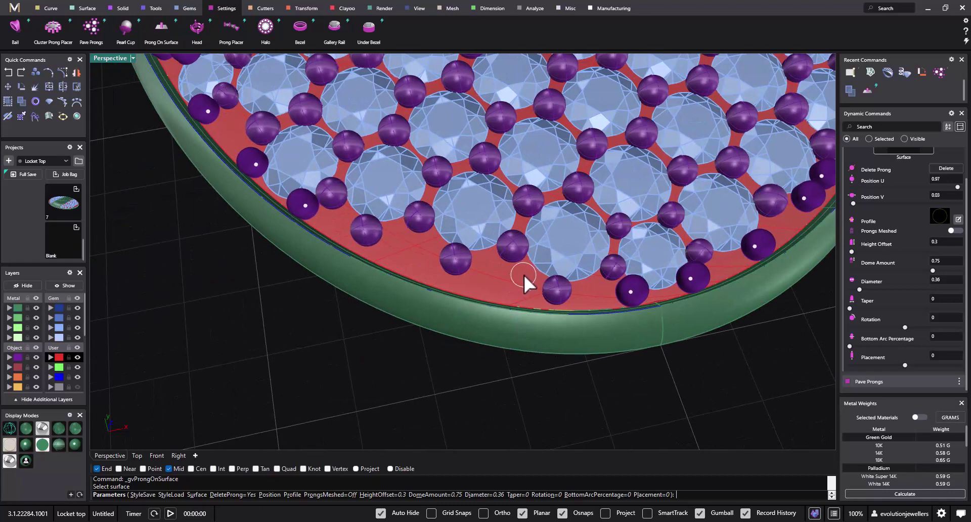
{"action": "left_click", "coordinate": [487, 265]}
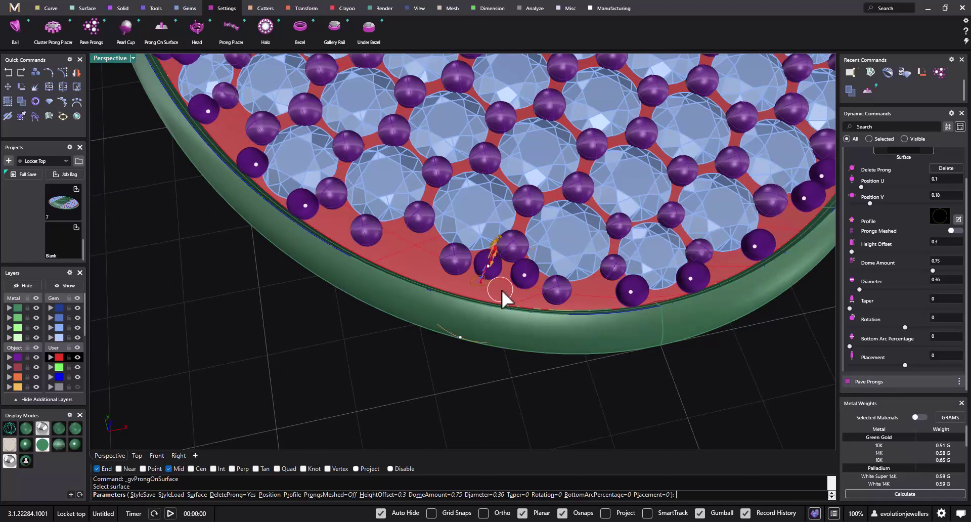
- Add three 0.36 mm prongs to the next open gap along the rim, clustered between the existing pavé prongs
{"action": "right_click_drag", "start_coordinate": [401, 313], "coordinate": [460, 282]}
{"action": "left_click", "coordinate": [459, 270]}
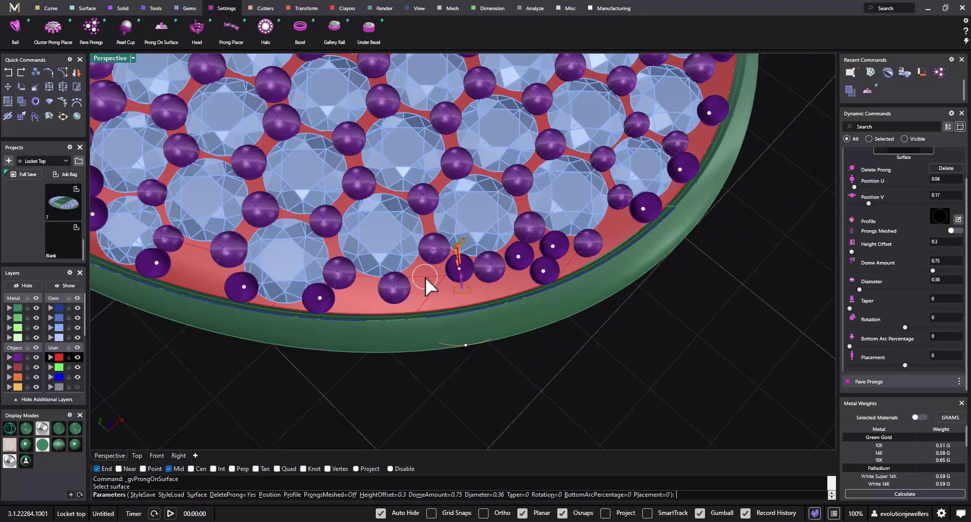
{"action": "left_click", "coordinate": [450, 301]}
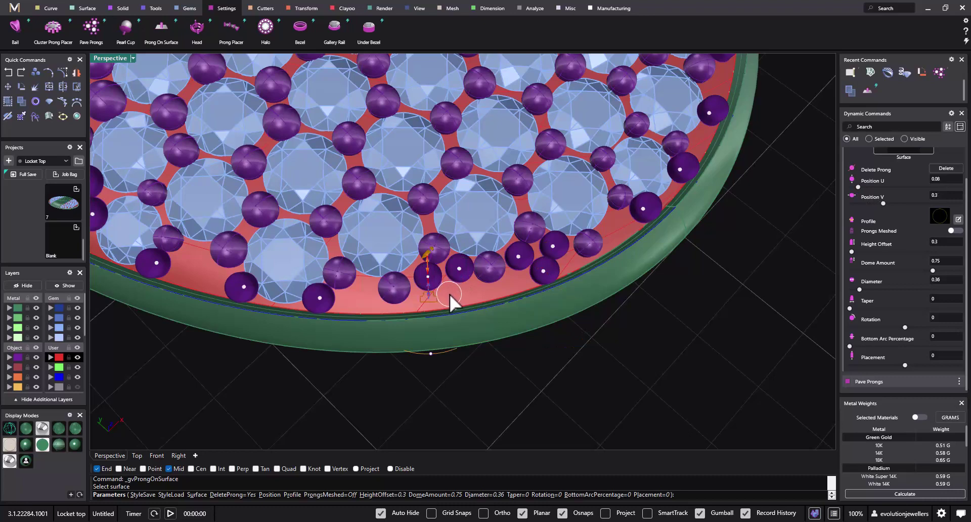
{"action": "left_click", "coordinate": [451, 301]}
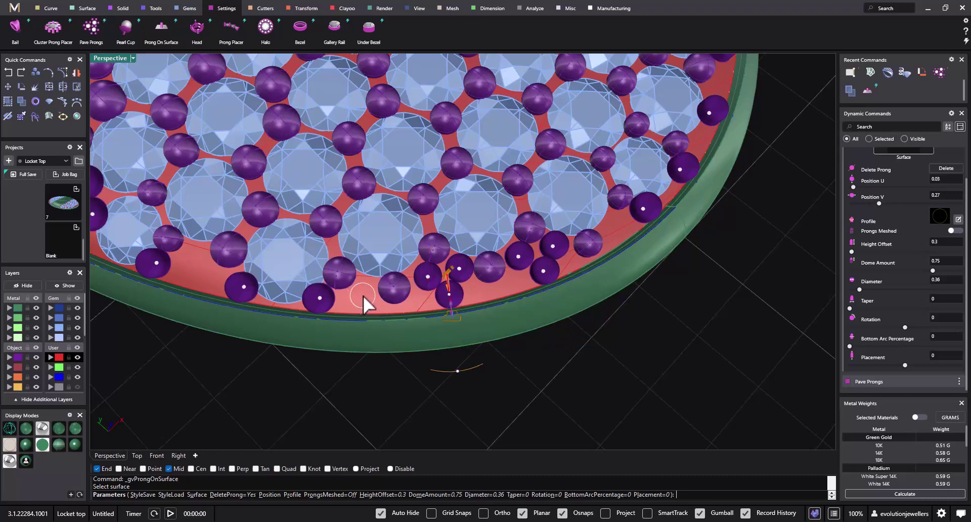
- Add three 0.36 mm prongs to the rim gap between the small edge gem and the neighbouring large gem
{"action": "scroll", "coordinate": [217, 273], "scroll_direction": "up", "scroll_amount": 3}
{"action": "right_click_drag", "start_coordinate": [275, 329], "coordinate": [429, 245], "text": "shift"}
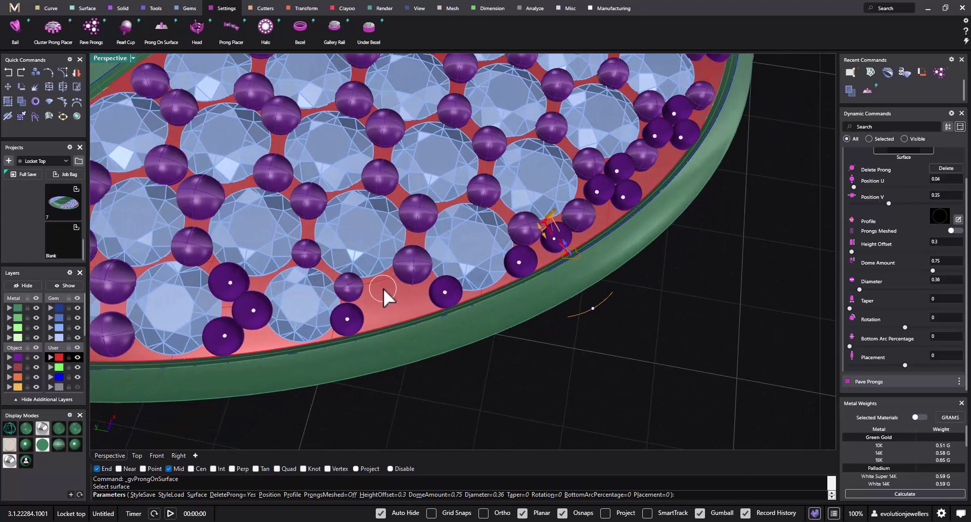
{"action": "left_click", "coordinate": [384, 289]}
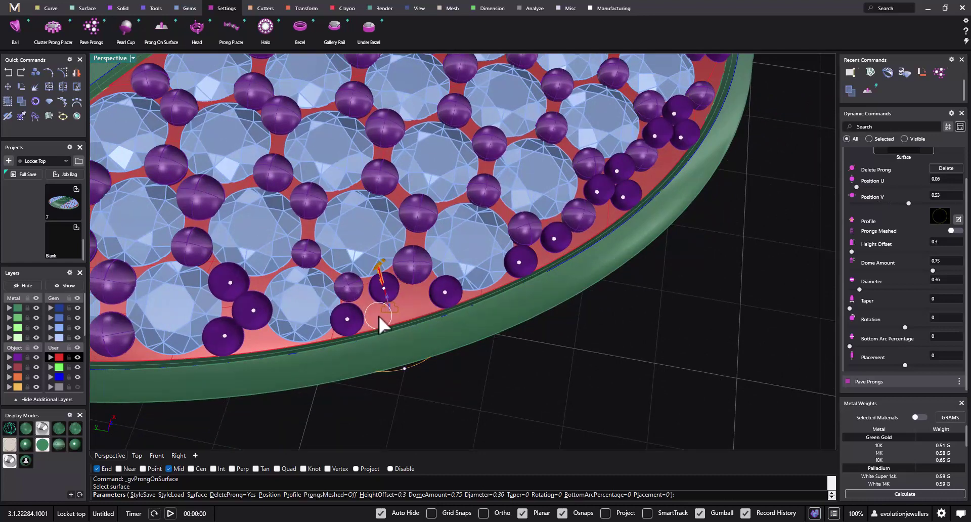
{"action": "left_click", "coordinate": [380, 314]}
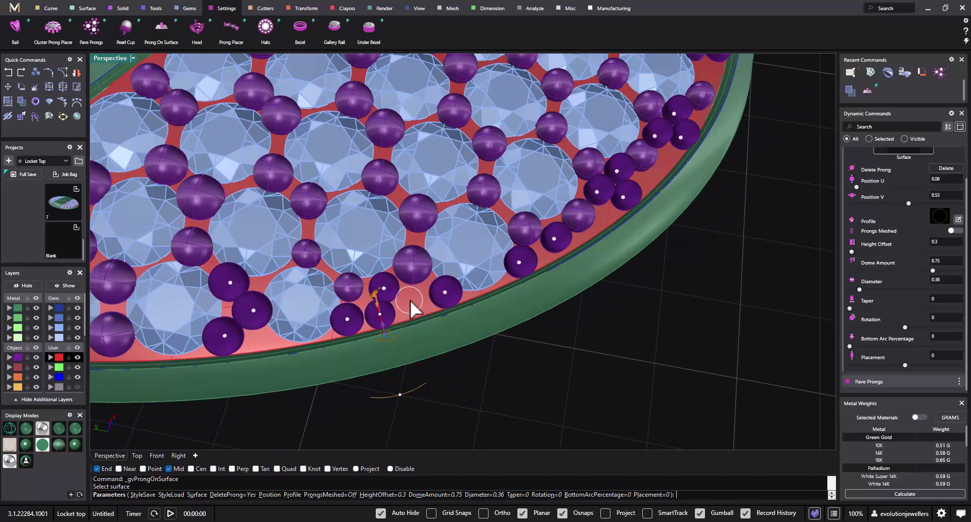
{"action": "left_click", "coordinate": [412, 302]}
- Add a 0.36 mm prong between the two rim clusters near the tip and another beside the small tip gem
{"action": "right_click_drag", "start_coordinate": [249, 347], "coordinate": [273, 342], "text": "shift"}
{"action": "scroll", "coordinate": [329, 300], "scroll_direction": "down", "scroll_amount": 5}
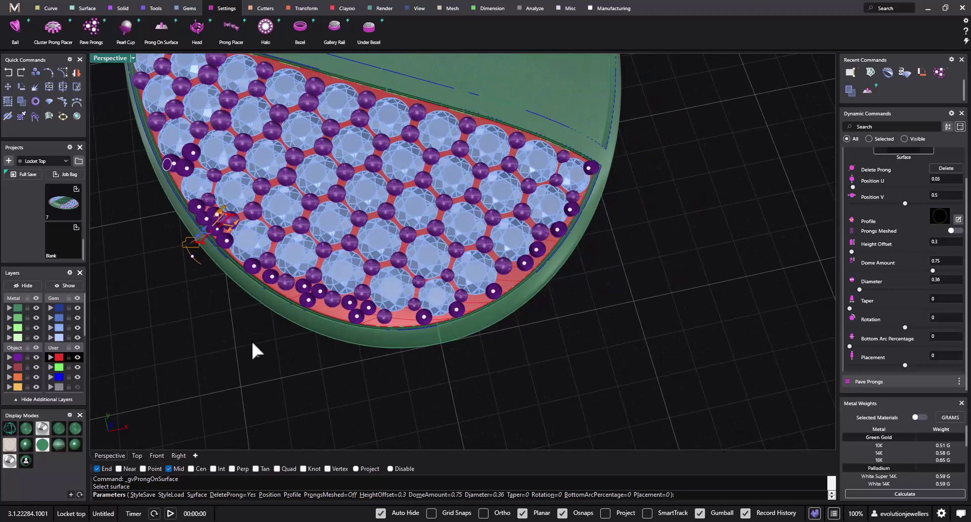
{"action": "scroll", "coordinate": [334, 313], "scroll_direction": "up", "scroll_amount": 6}
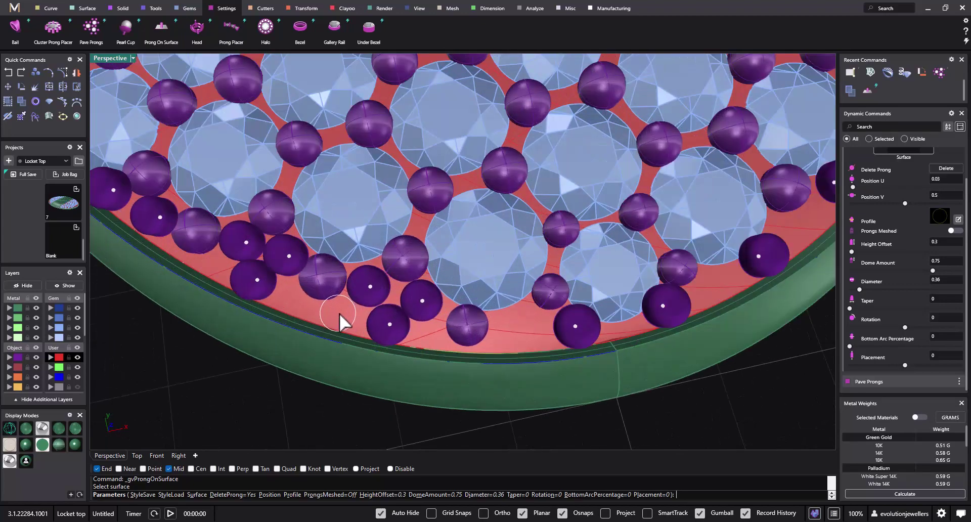
{"action": "left_click", "coordinate": [313, 310]}
{"action": "scroll", "coordinate": [260, 316], "scroll_direction": "down", "scroll_amount": 3}
{"action": "scroll", "coordinate": [263, 313], "scroll_direction": "up", "scroll_amount": 3}
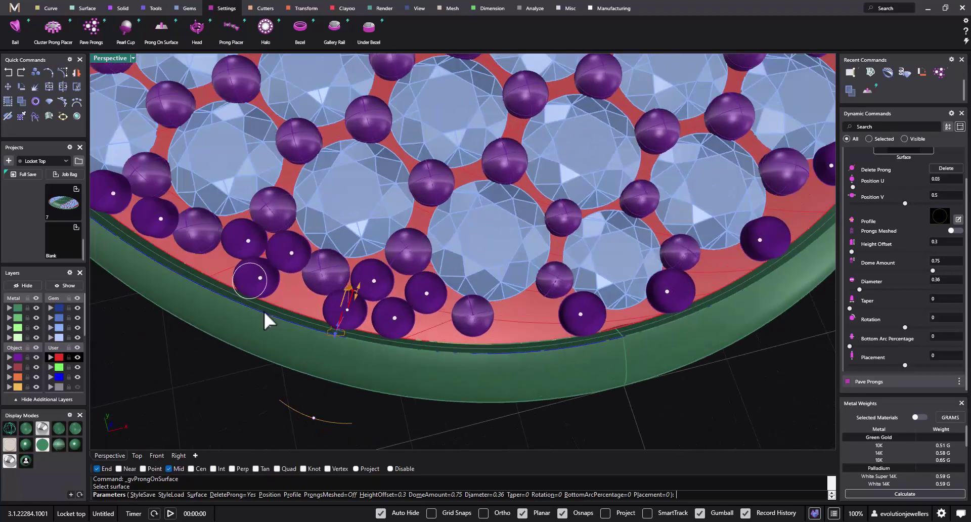
{"action": "left_click", "coordinate": [521, 320]}
{"action": "right_click_drag", "start_coordinate": [675, 306], "coordinate": [504, 308]}
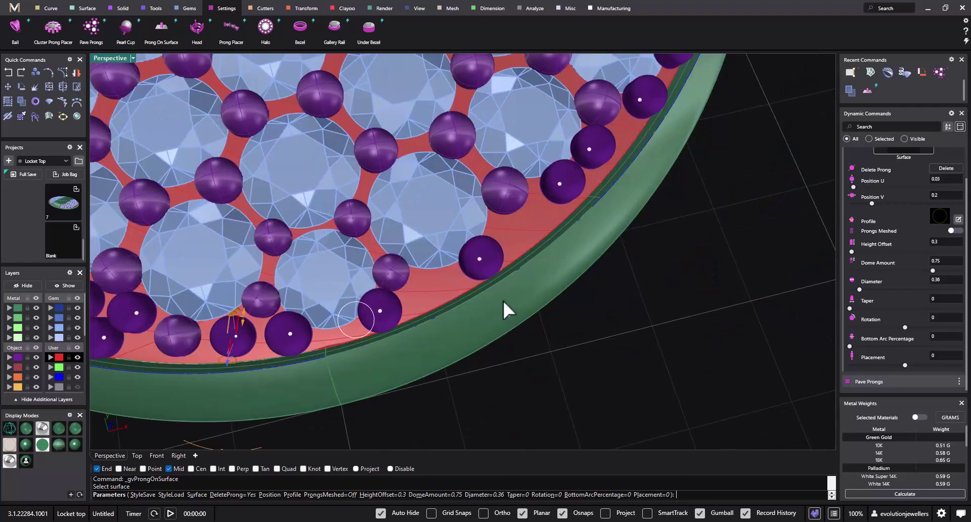
- Add two more 0.36 mm prongs in the remaining rim gaps and finish the prong placement
{"action": "left_click", "coordinate": [431, 289]}
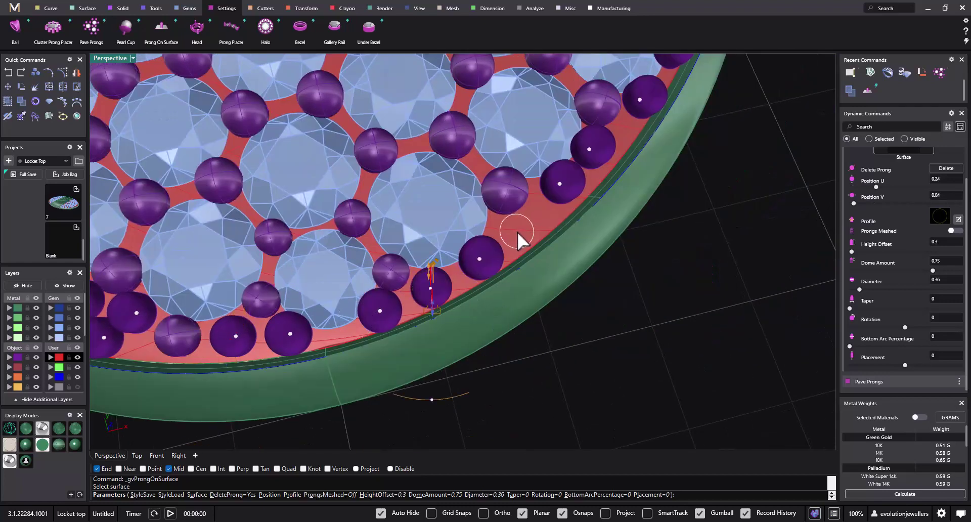
{"action": "left_click", "coordinate": [523, 226]}
{"action": "scroll", "coordinate": [476, 296], "scroll_direction": "down", "scroll_amount": 5}
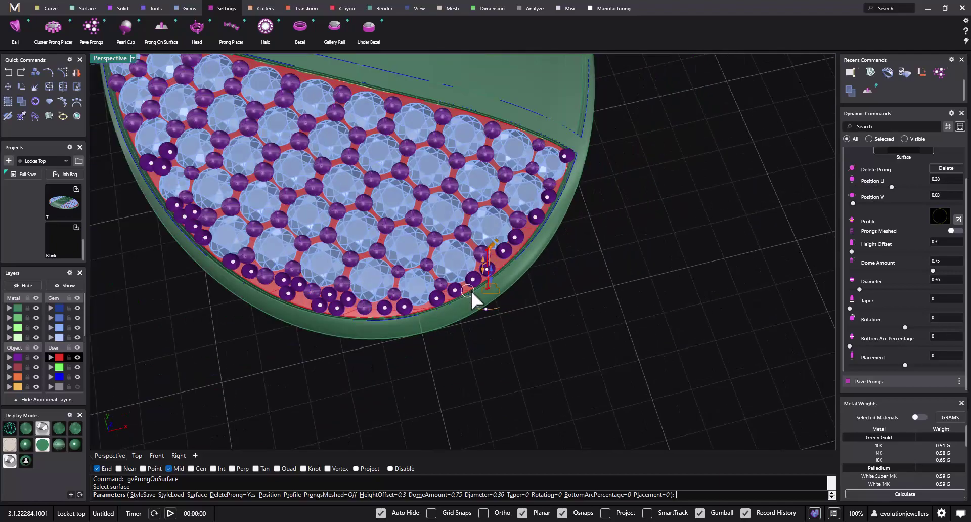
{"action": "right_click_drag", "start_coordinate": [320, 351], "coordinate": [325, 314]}
{"action": "key", "text": "Return"}
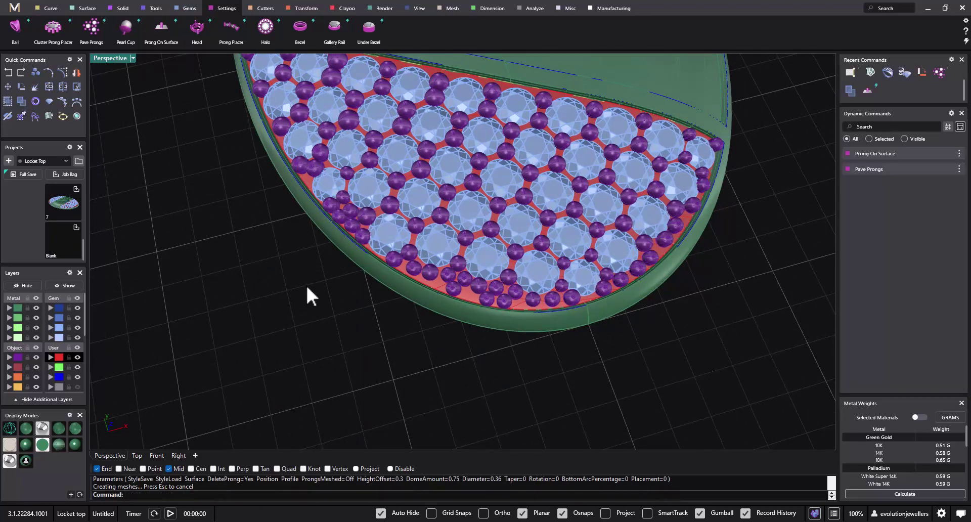
- Rotate a copy of all prongs 180 degrees about the origin onto the opposite pavé area
{"action": "left_click", "coordinate": [18, 359]}
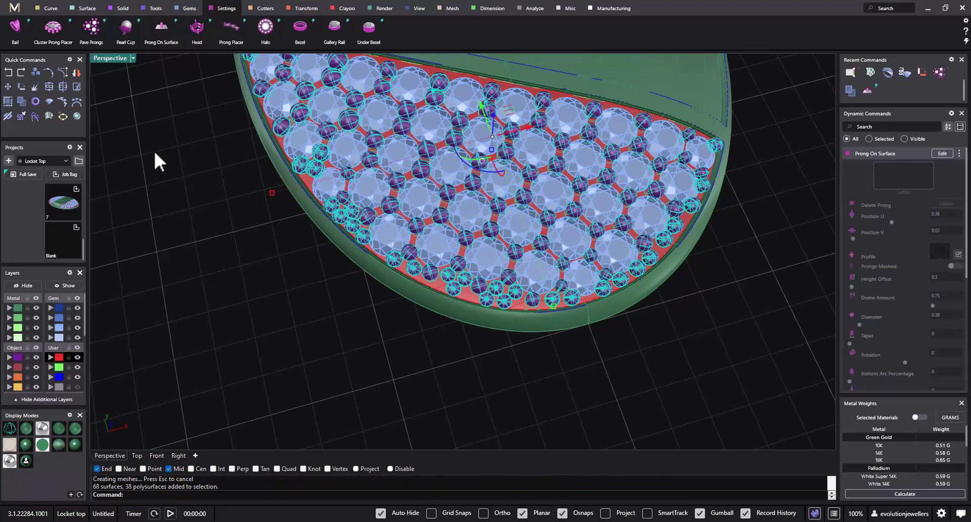
{"action": "double_click", "coordinate": [105, 60]}
{"action": "double_click", "coordinate": [96, 57]}
{"action": "right_click_drag", "start_coordinate": [177, 156], "coordinate": [220, 229]}
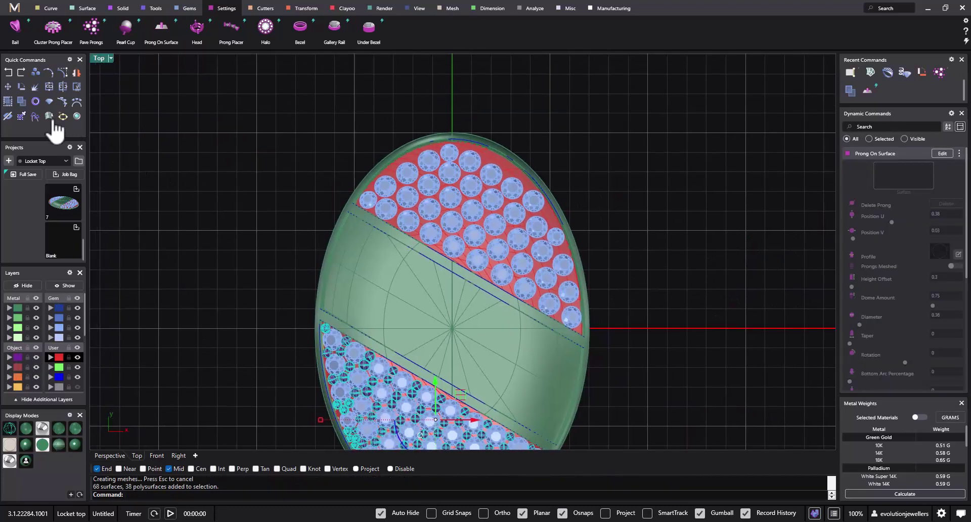
{"action": "left_click", "coordinate": [22, 89]}
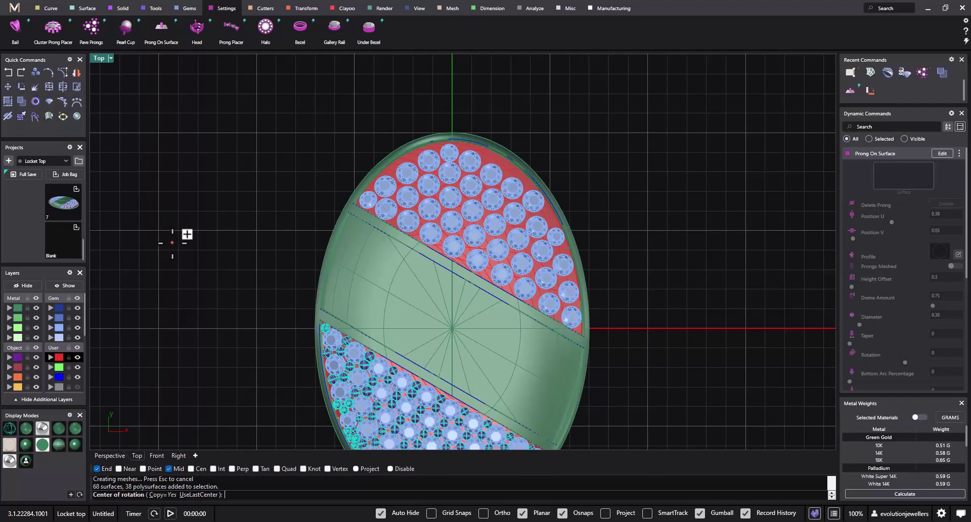
{"action": "left_click", "coordinate": [214, 277]}
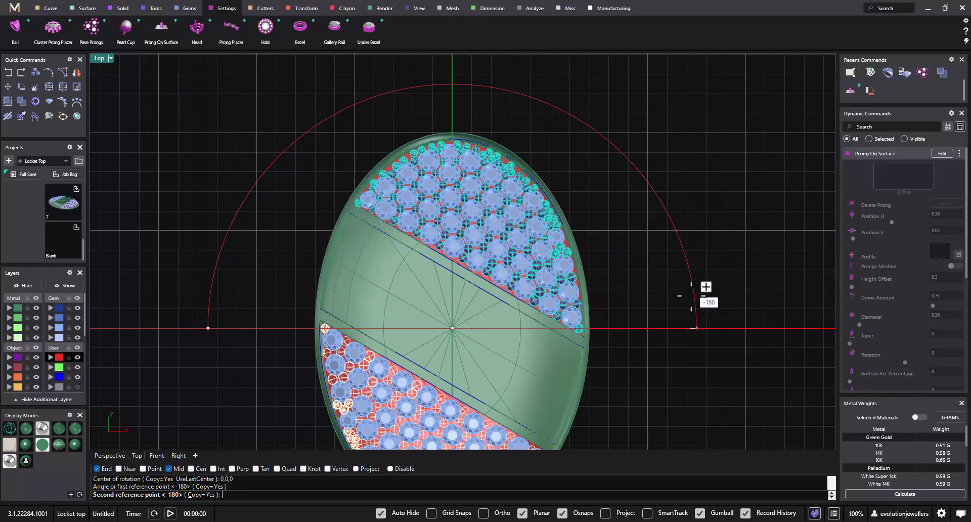
{"action": "left_click", "coordinate": [697, 328]}
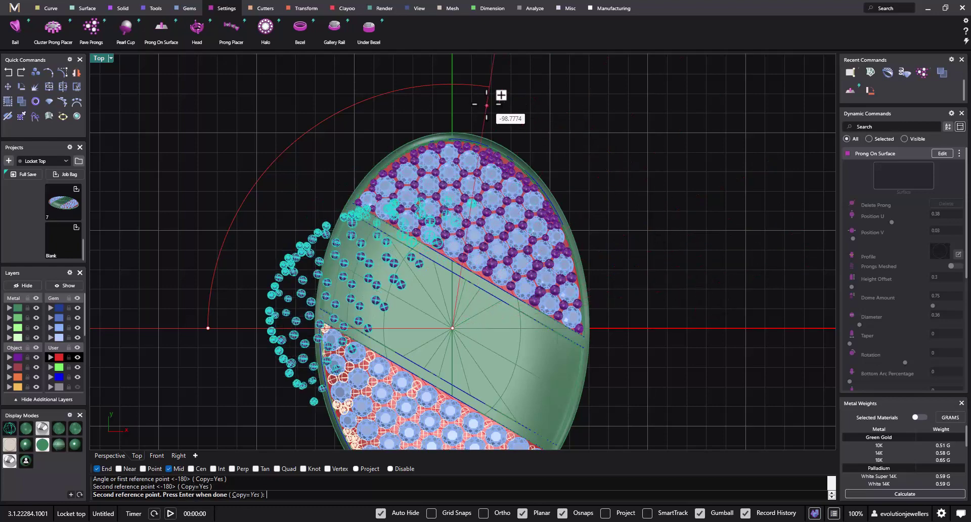
{"action": "key", "text": "Return"}
{"action": "scroll", "coordinate": [651, 238], "scroll_direction": "down", "scroll_amount": 3}
{"action": "scroll", "coordinate": [527, 205], "scroll_direction": "up", "scroll_amount": 2}
{"action": "left_click", "coordinate": [530, 230]}
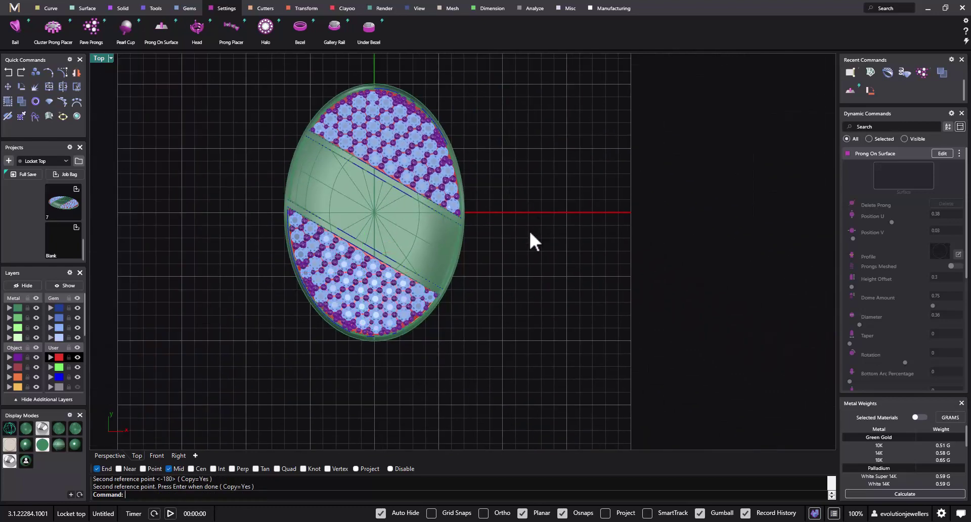
- Save the whole locket top model as a new version in the Locket Top project
{"action": "scroll", "coordinate": [516, 314], "scroll_direction": "down", "scroll_amount": 2}
{"action": "scroll", "coordinate": [513, 304], "scroll_direction": "down", "scroll_amount": 3}
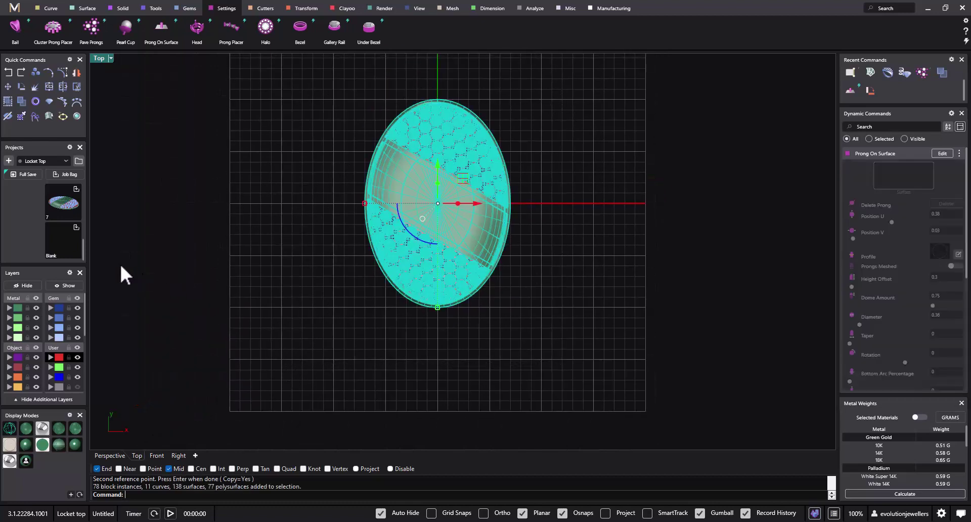
{"action": "left_click", "coordinate": [75, 228]}
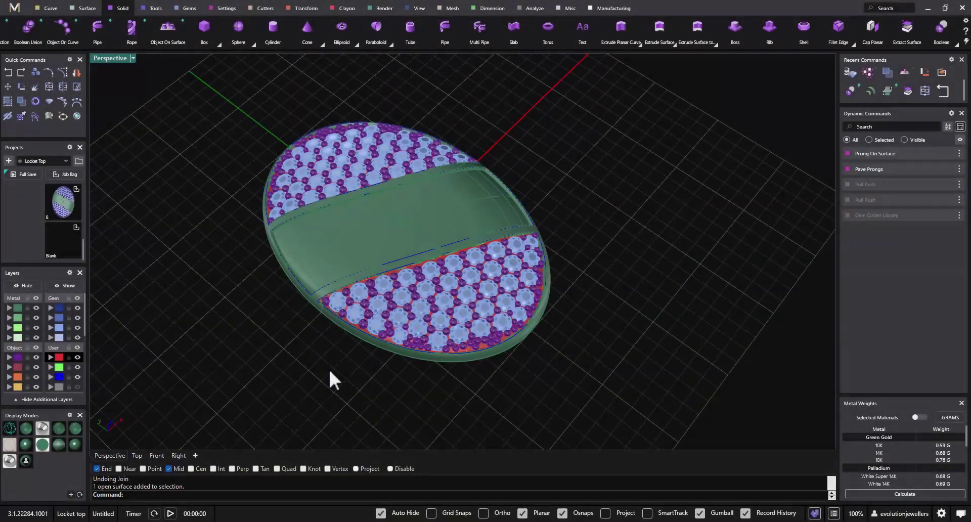
- Join the two red pavé surfaces with the green locket body into one polysurface
{"action": "right_click_drag", "start_coordinate": [330, 370], "coordinate": [410, 324]}
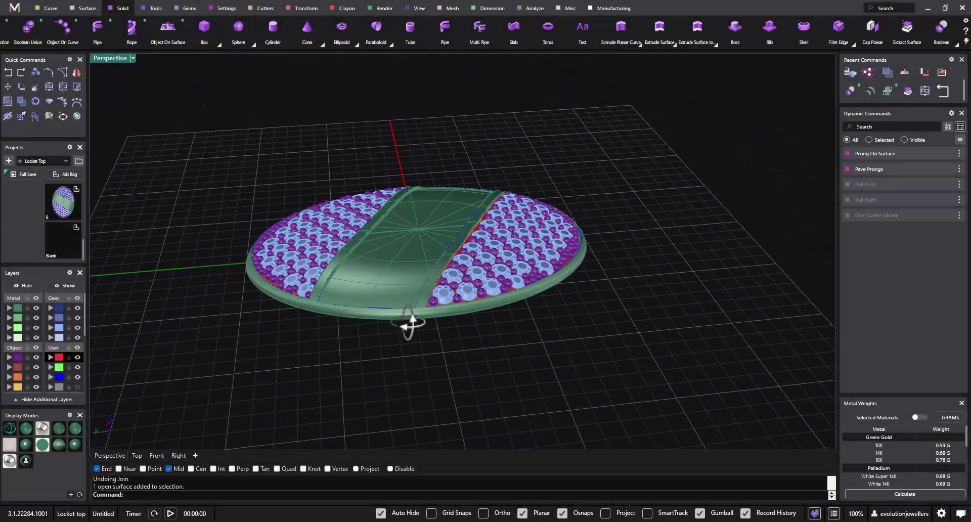
{"action": "scroll", "coordinate": [436, 320], "scroll_direction": "up", "scroll_amount": 10}
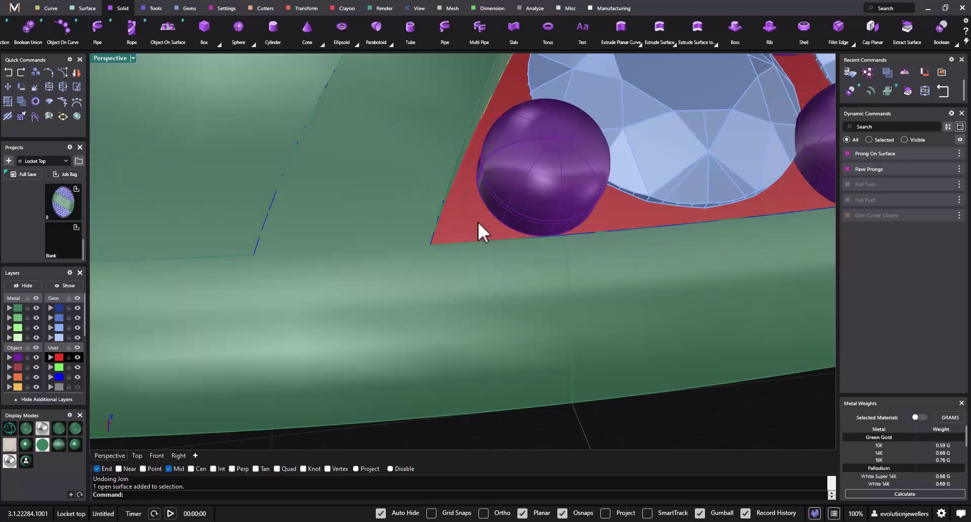
{"action": "scroll", "coordinate": [472, 223], "scroll_direction": "down", "scroll_amount": 8}
{"action": "right_click_drag", "start_coordinate": [475, 243], "coordinate": [489, 277]}
{"action": "scroll", "coordinate": [565, 283], "scroll_direction": "up", "scroll_amount": 5}
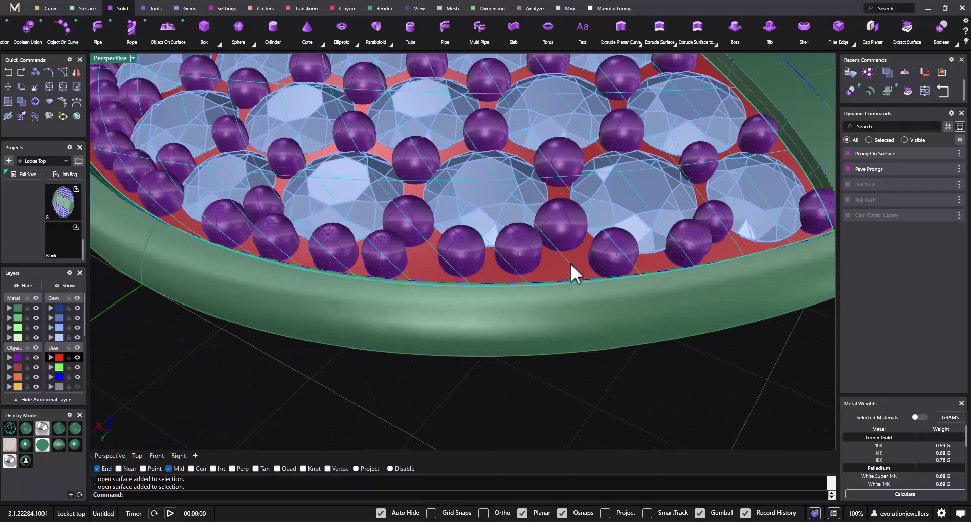
{"action": "left_click", "coordinate": [554, 318]}
{"action": "left_click", "coordinate": [58, 101]}
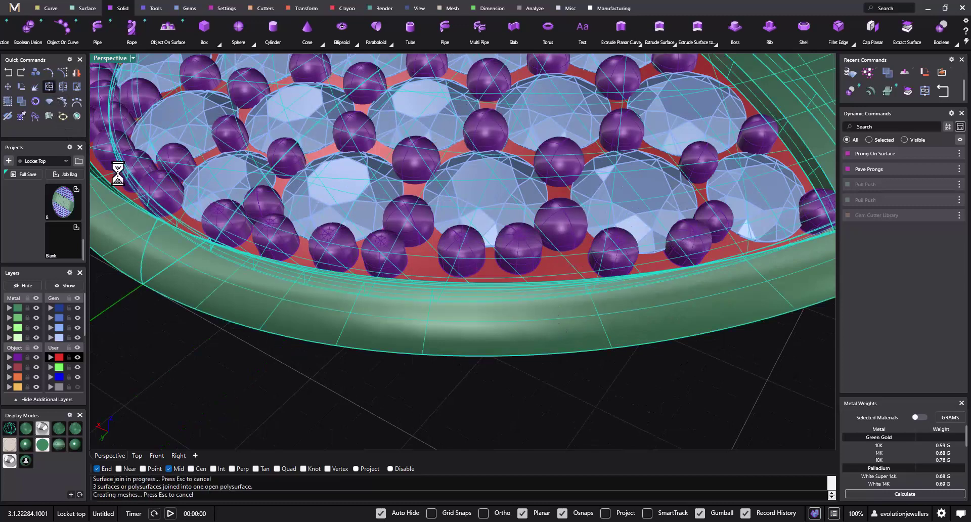
{"action": "left_click", "coordinate": [478, 304]}
- Generate cutters from the Gem Cutter Library for all gems in both pavé areas, at uniform scale 1
{"action": "scroll", "coordinate": [487, 358], "scroll_direction": "down", "scroll_amount": 5}
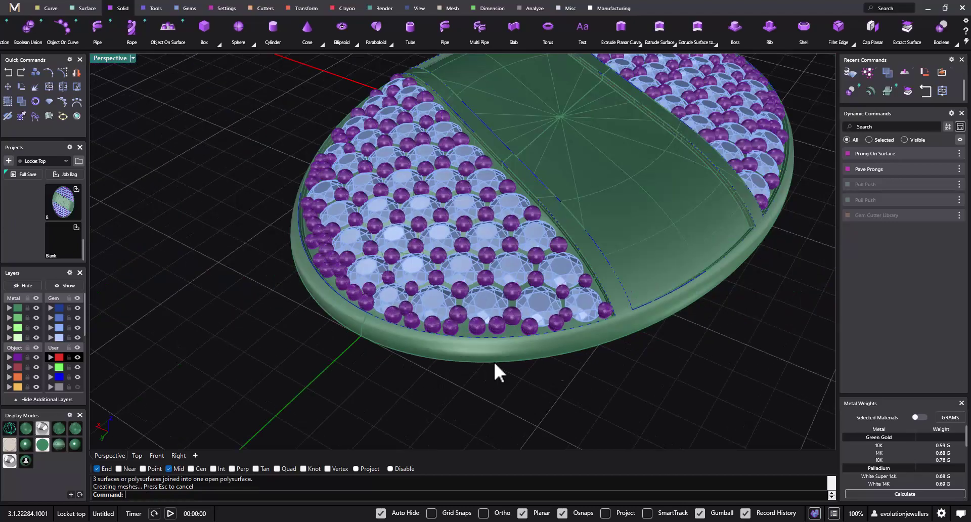
{"action": "right_click_drag", "start_coordinate": [493, 360], "coordinate": [553, 340]}
{"action": "scroll", "coordinate": [515, 369], "scroll_direction": "up", "scroll_amount": 5}
{"action": "double_click", "coordinate": [418, 336]}
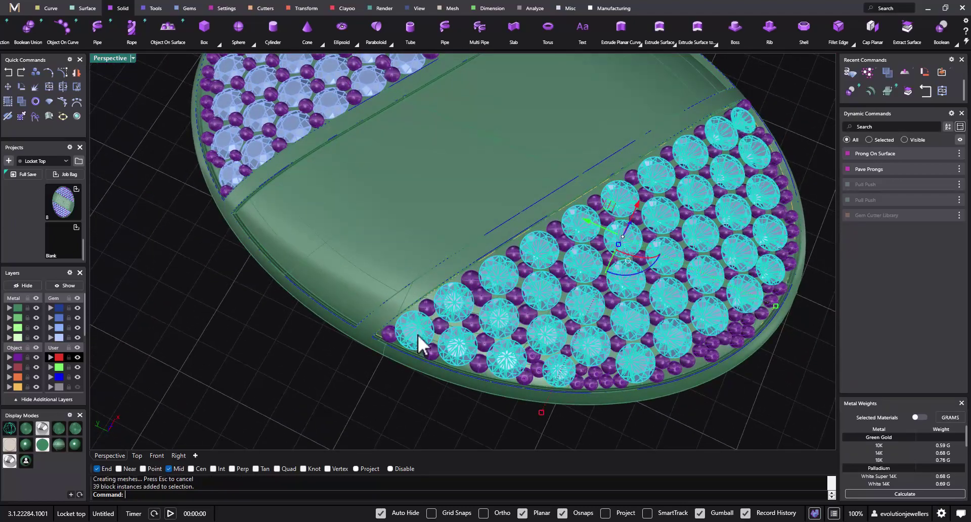
{"action": "double_click", "coordinate": [255, 152], "text": "shift"}
{"action": "right_click", "coordinate": [223, 247]}
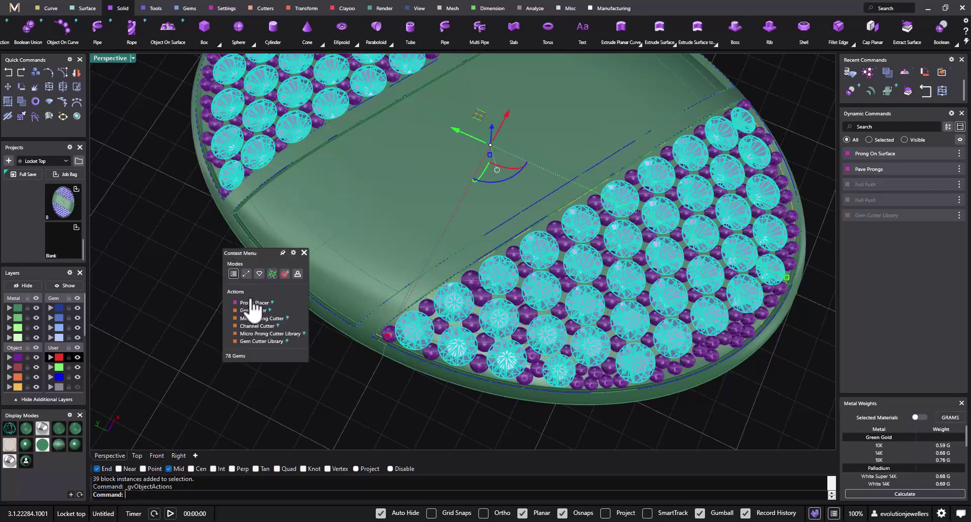
{"action": "left_click", "coordinate": [257, 342]}
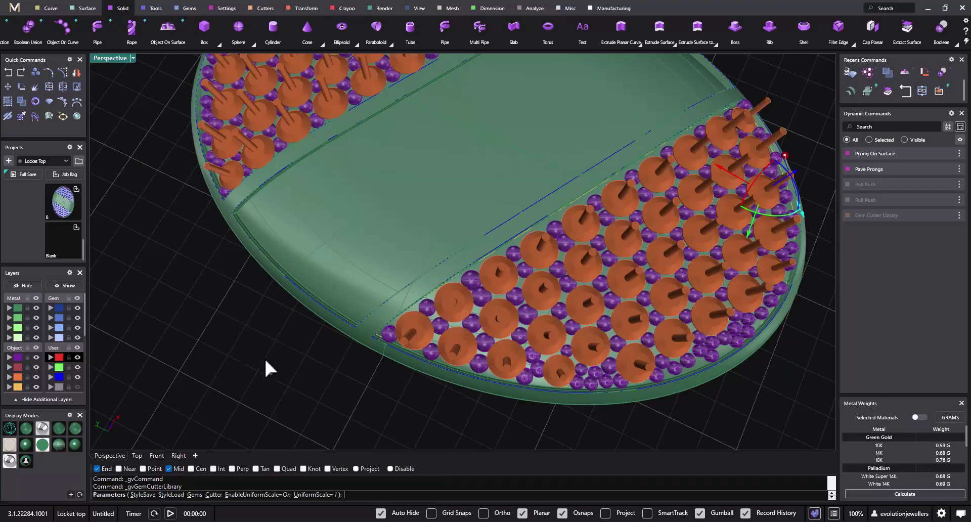
{"action": "right_click_drag", "start_coordinate": [296, 352], "coordinate": [342, 318]}
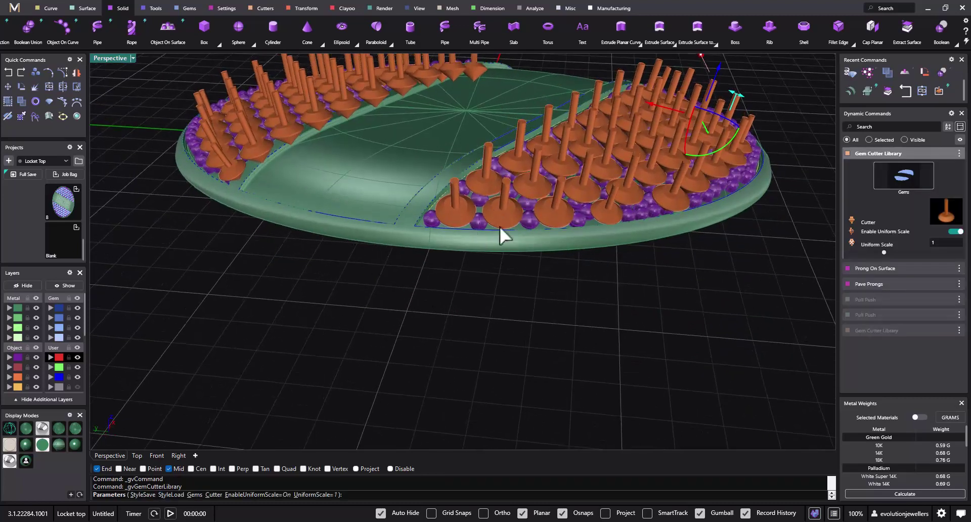
{"action": "right_click_drag", "start_coordinate": [493, 294], "coordinate": [342, 330]}
{"action": "right_click", "coordinate": [323, 324]}
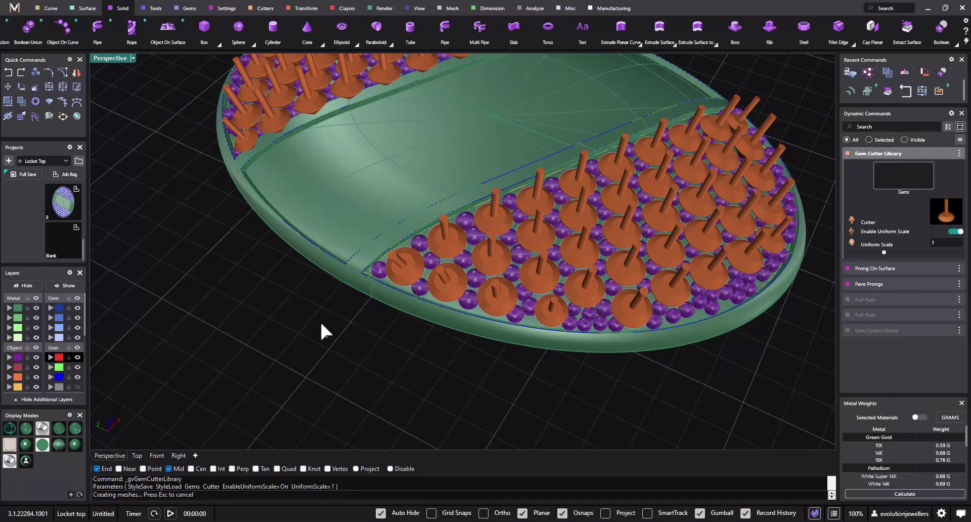
{"action": "right_click", "coordinate": [322, 324]}
- Set up a Boolean Difference with the locket body as first surface and all gem cutters as second surfaces
{"action": "scroll", "coordinate": [555, 249], "scroll_direction": "down", "scroll_amount": 3}
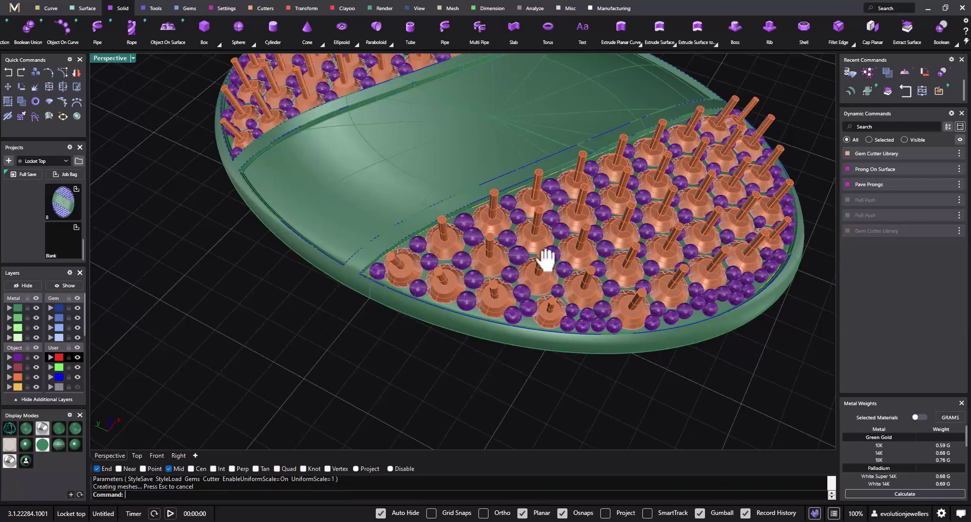
{"action": "right_click_drag", "start_coordinate": [577, 228], "coordinate": [638, 231]}
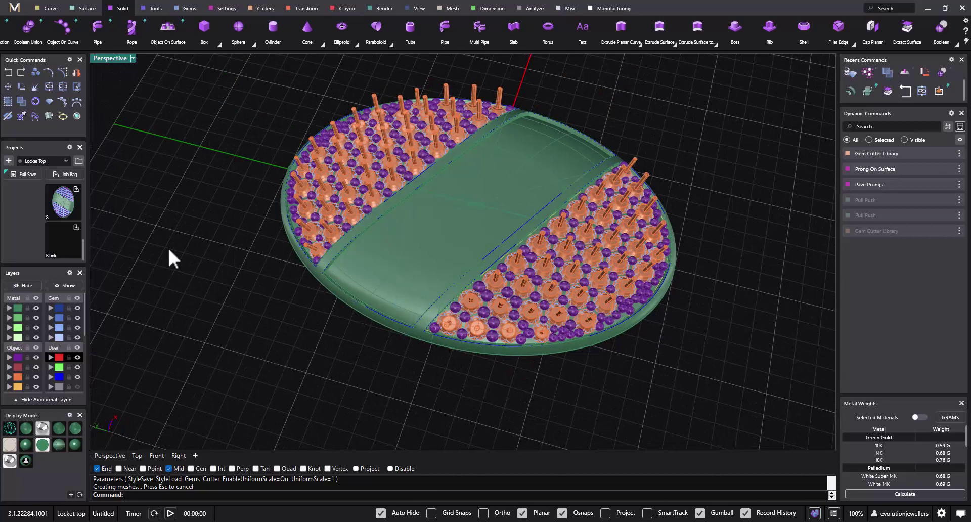
{"action": "scroll", "coordinate": [32, 39], "scroll_direction": "up", "scroll_amount": 3}
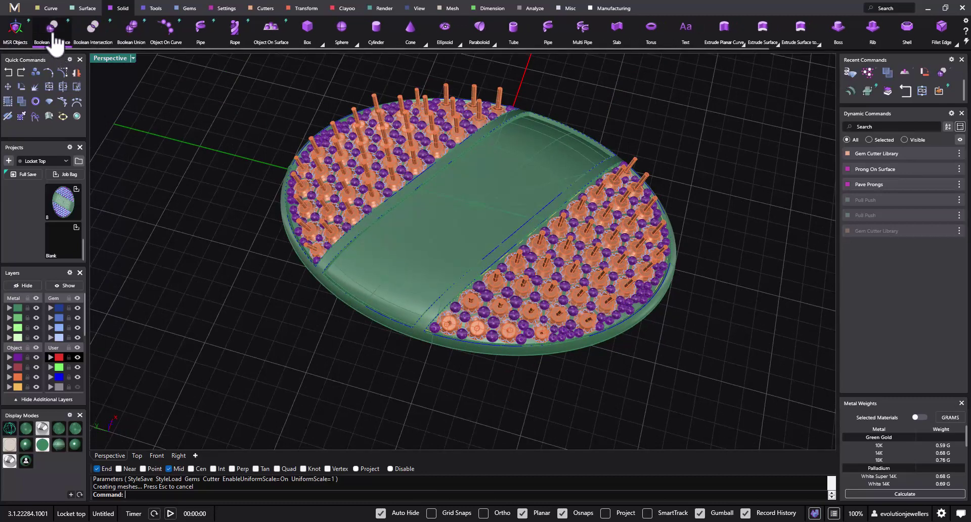
{"action": "left_click", "coordinate": [53, 32]}
{"action": "left_click", "coordinate": [371, 269]}
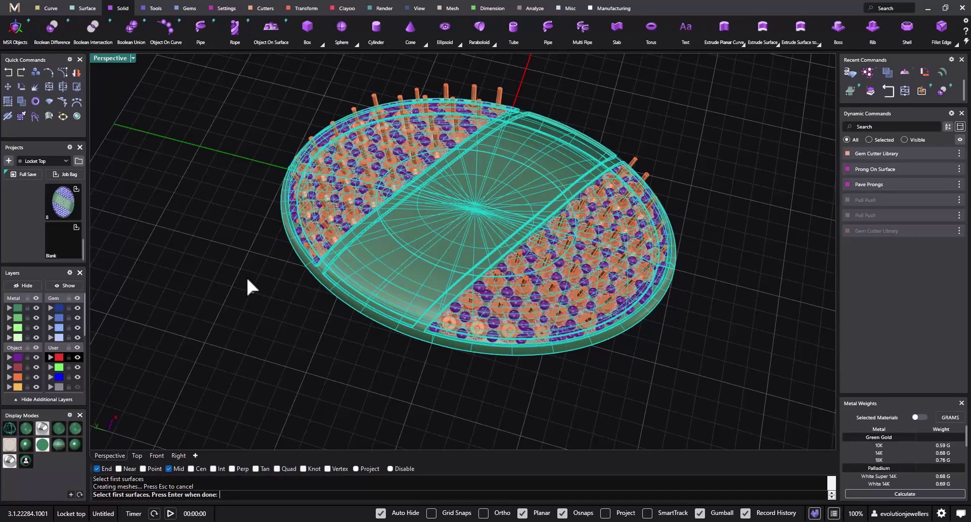
{"action": "key", "text": "Return"}
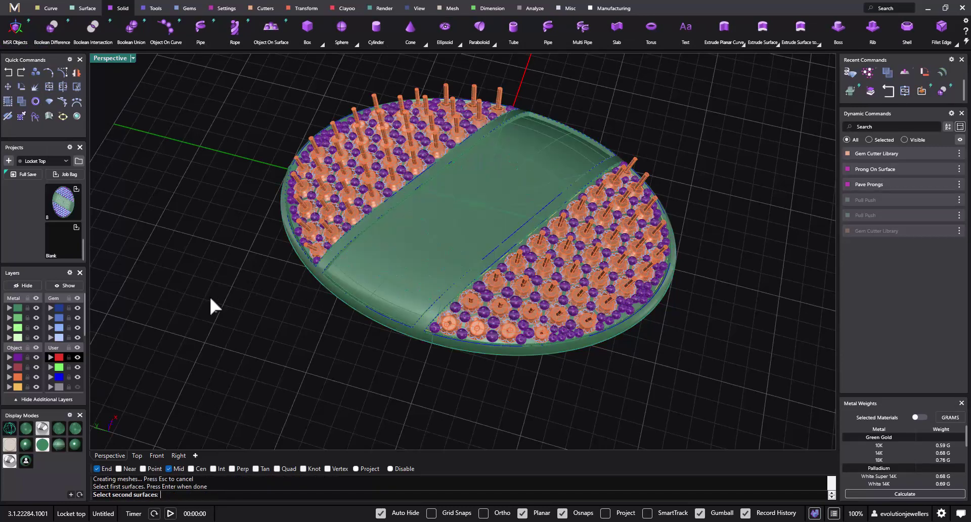
{"action": "left_click", "coordinate": [18, 378]}
{"action": "key", "text": "Return"}
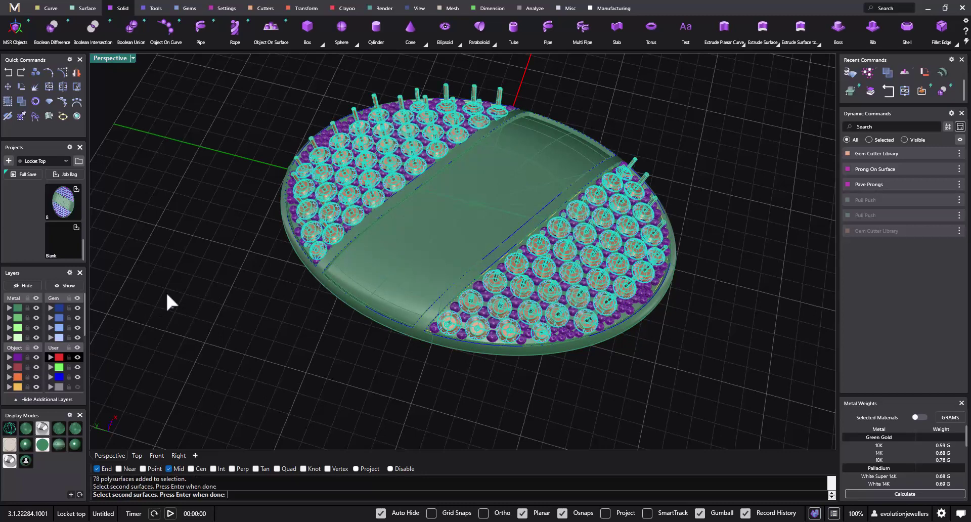
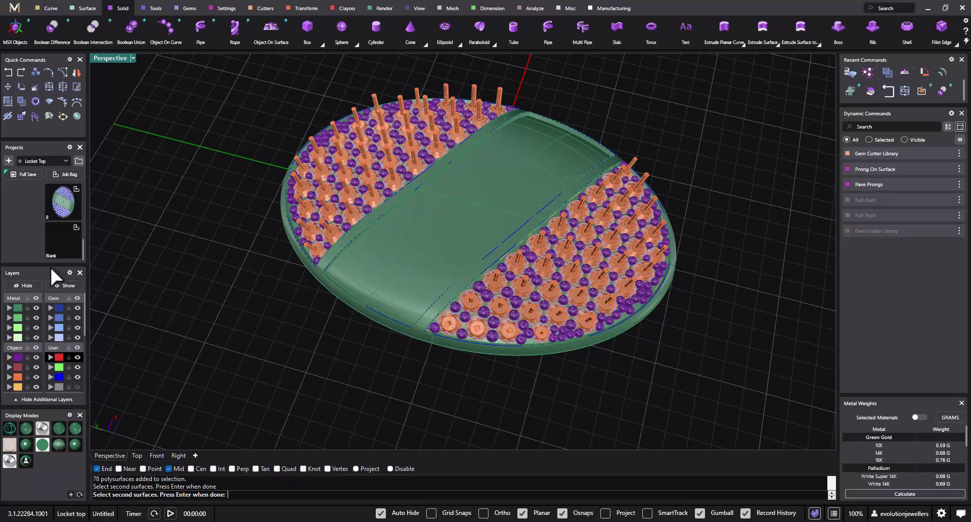
{"action": "key", "text": "Return"}
- Examine the cut gem seats and through-holes in both pavé areas of the Boolean preview
{"action": "right_click_drag", "start_coordinate": [266, 288], "coordinate": [451, 295]}
{"action": "scroll", "coordinate": [415, 337], "scroll_direction": "up", "scroll_amount": 4}
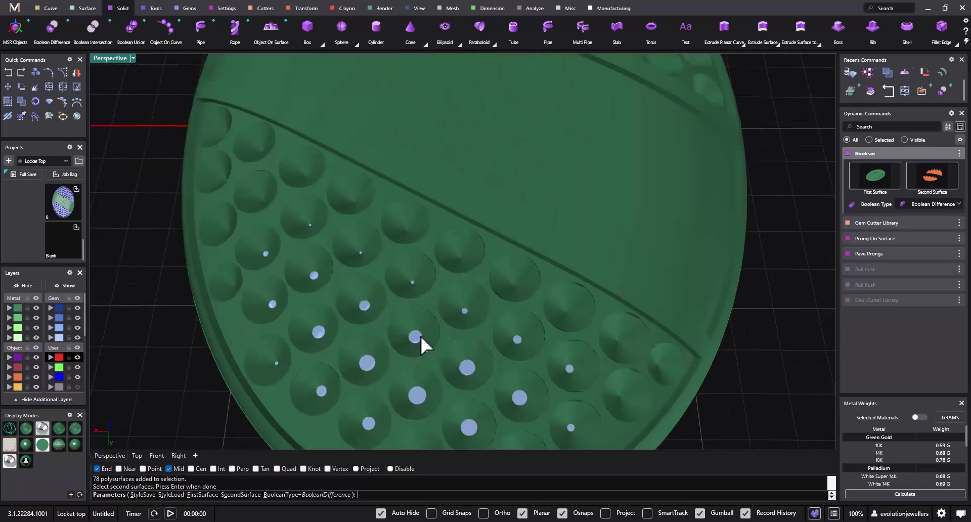
{"action": "right_click_drag", "start_coordinate": [415, 349], "coordinate": [309, 375]}
{"action": "scroll", "coordinate": [410, 276], "scroll_direction": "down", "scroll_amount": 3}
{"action": "scroll", "coordinate": [515, 234], "scroll_direction": "up", "scroll_amount": 3}
{"action": "right_click_drag", "start_coordinate": [514, 234], "coordinate": [482, 237]}
{"action": "scroll", "coordinate": [547, 282], "scroll_direction": "down", "scroll_amount": 2}
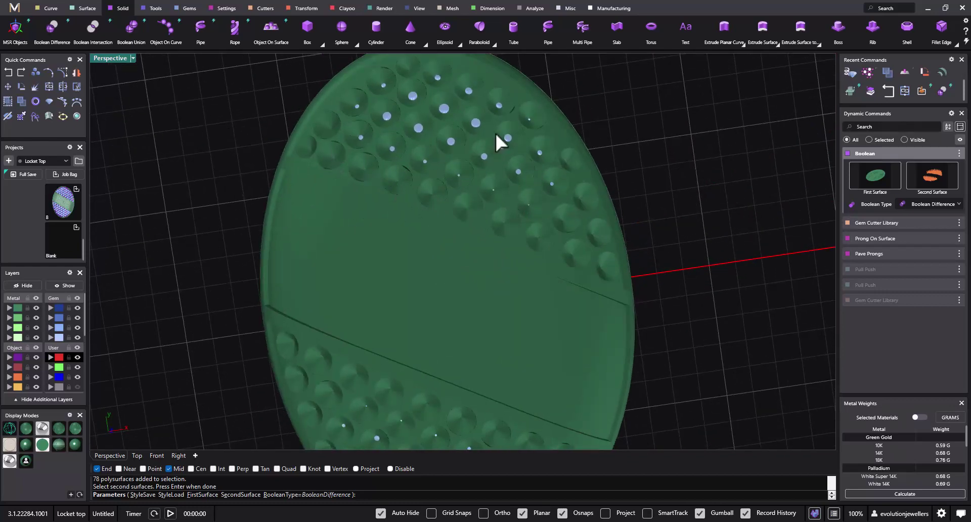
{"action": "right_click_drag", "start_coordinate": [430, 260], "coordinate": [524, 242]}
{"action": "scroll", "coordinate": [481, 253], "scroll_direction": "down", "scroll_amount": 3}
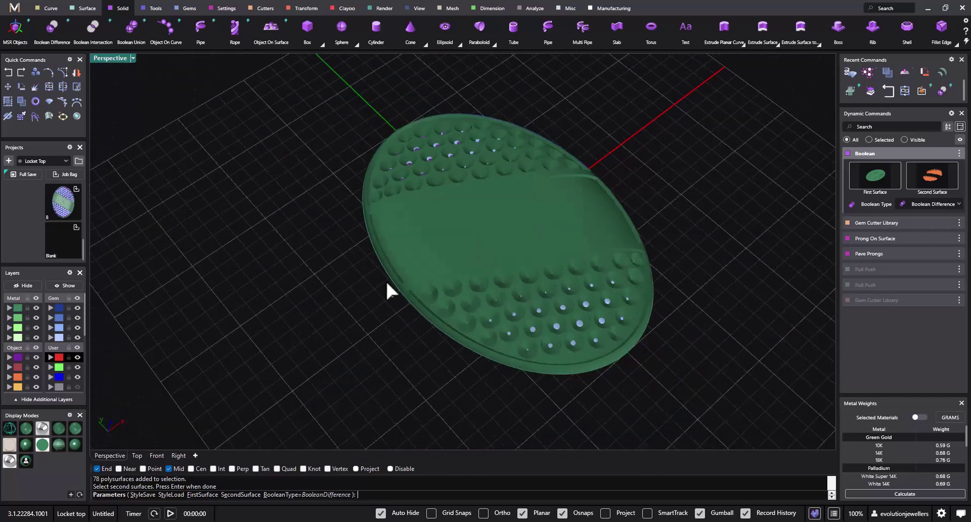
- Accept the Boolean difference and hide the layer holding the pavé gems to expose the cut surface
{"action": "key", "text": "Return"}
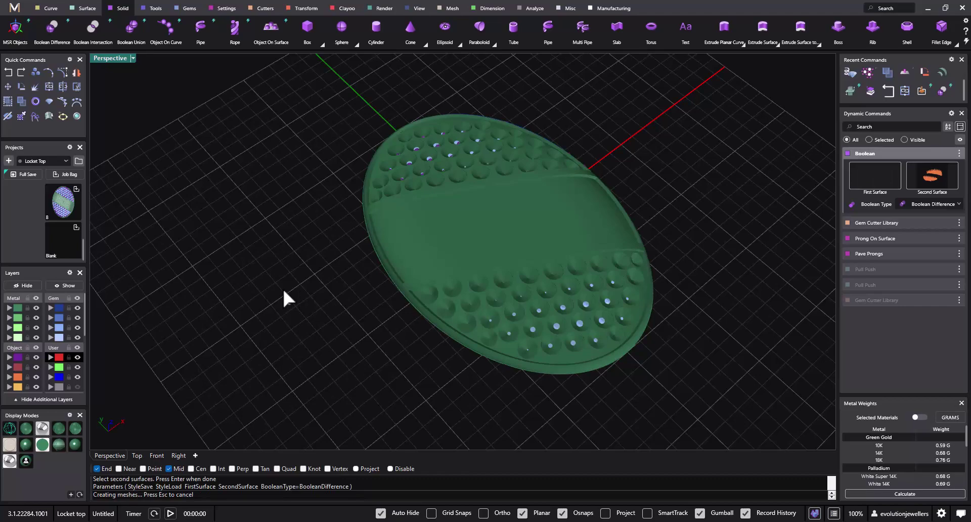
{"action": "right_click_drag", "start_coordinate": [341, 310], "coordinate": [301, 357]}
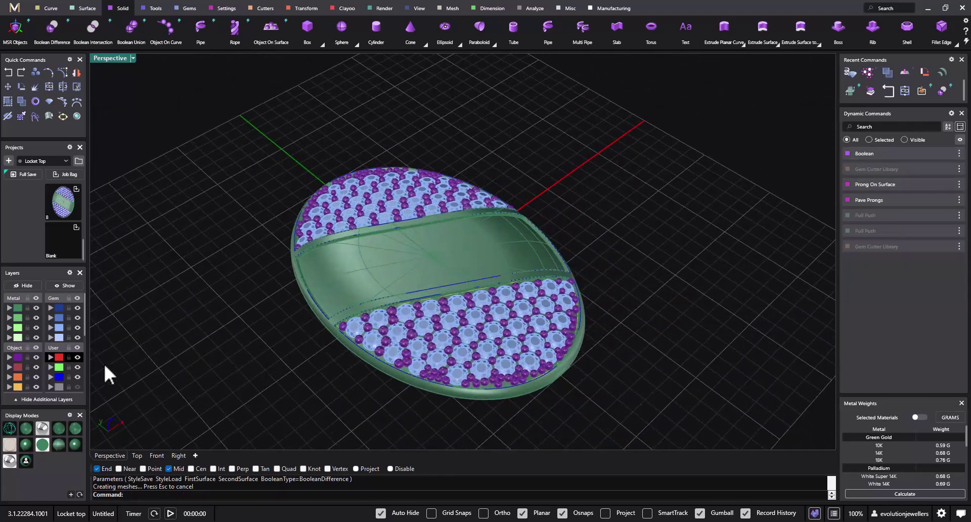
{"action": "left_click", "coordinate": [78, 328]}
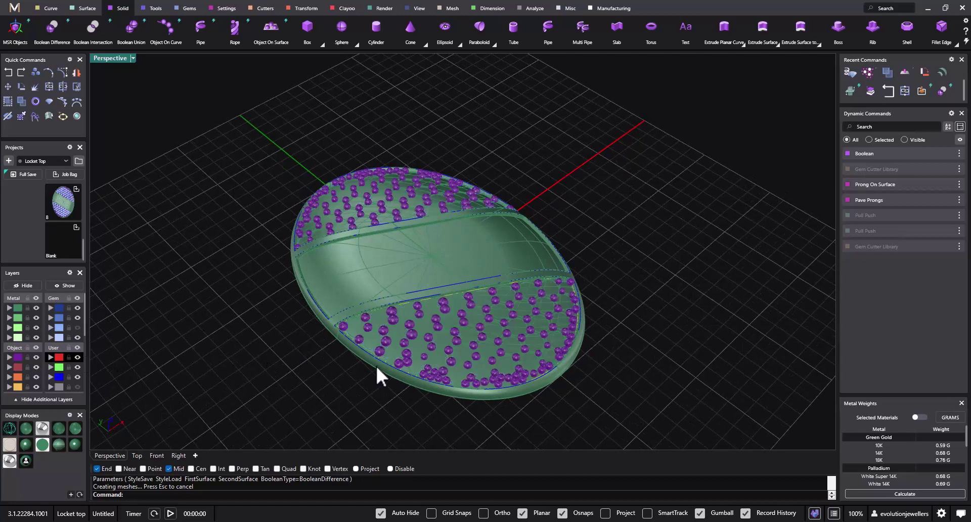
{"action": "scroll", "coordinate": [380, 372], "scroll_direction": "up", "scroll_amount": 10}
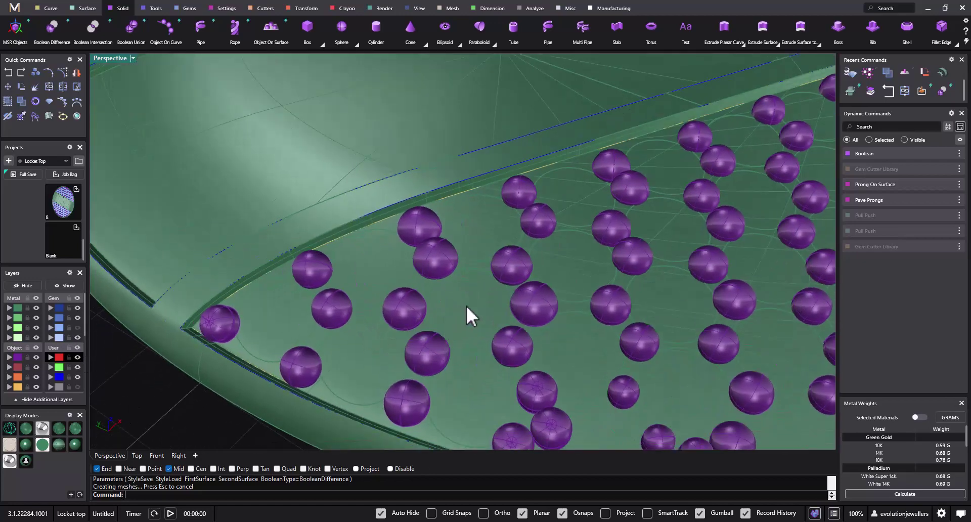
- Move the uncut locket body polysurface to the hidden User 04 layer, exposing the body with the cut gem seats
{"action": "left_click", "coordinate": [466, 306]}
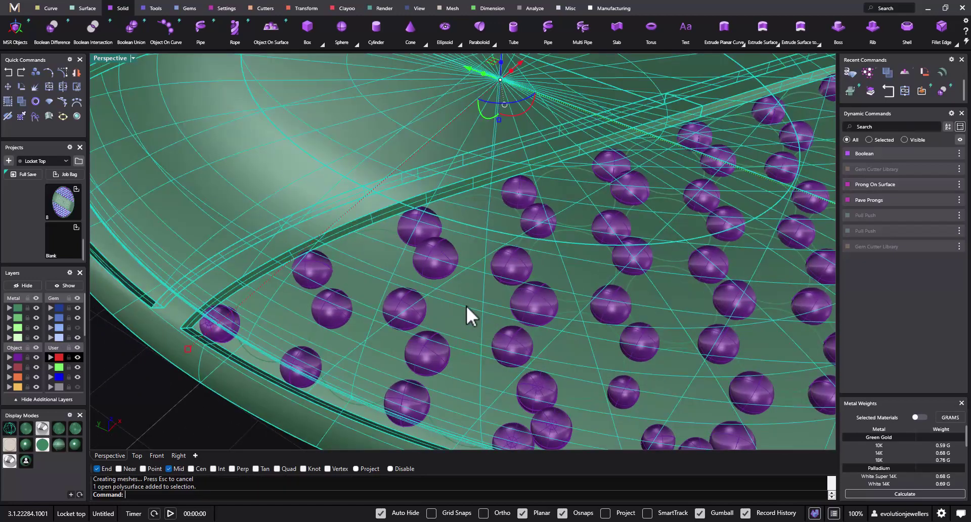
{"action": "left_click", "coordinate": [51, 387]}
{"action": "scroll", "coordinate": [266, 381], "scroll_direction": "down", "scroll_amount": 10}
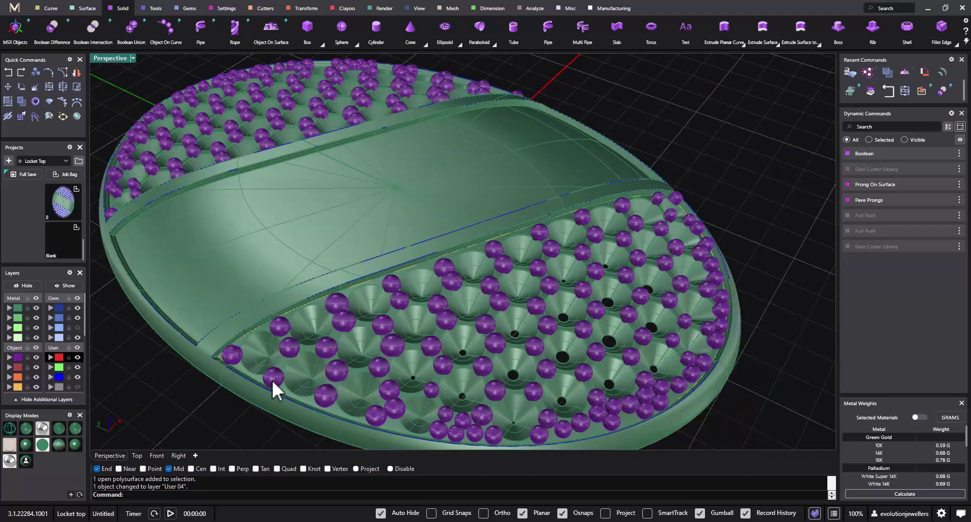
{"action": "right_click_drag", "start_coordinate": [310, 361], "coordinate": [373, 423]}
{"action": "scroll", "coordinate": [430, 328], "scroll_direction": "up", "scroll_amount": 3}
{"action": "right_click_drag", "start_coordinate": [407, 347], "coordinate": [385, 324]}
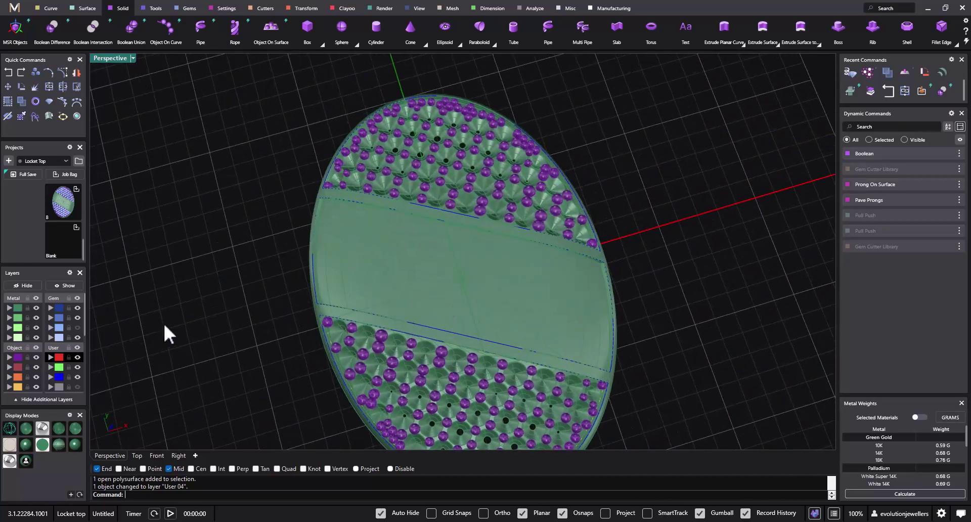
- Show the layer of the pavé gems again and view the locket top with gems and prongs together
{"action": "left_click", "coordinate": [78, 337]}
{"action": "right_click_drag", "start_coordinate": [168, 368], "coordinate": [353, 273]}
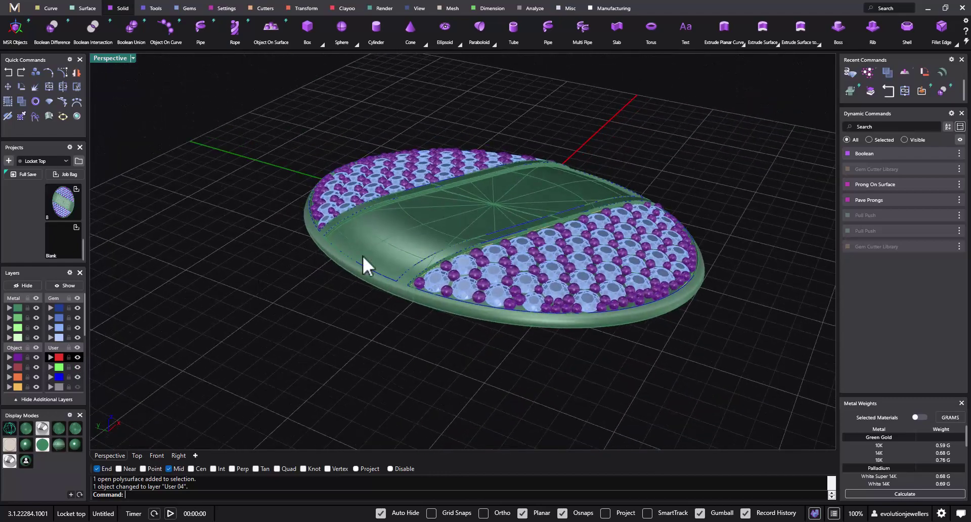
{"action": "scroll", "coordinate": [357, 240], "scroll_direction": "up", "scroll_amount": 5}
{"action": "scroll", "coordinate": [245, 257], "scroll_direction": "up", "scroll_amount": 3}
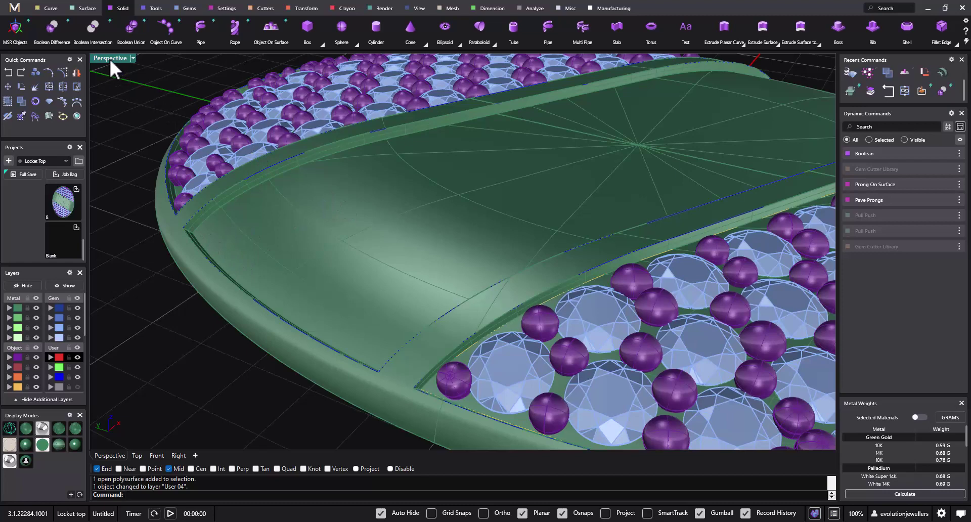
- Examine the plain band between the two pavé areas and the text tools that could decorate it
{"action": "left_click", "coordinate": [153, 11]}
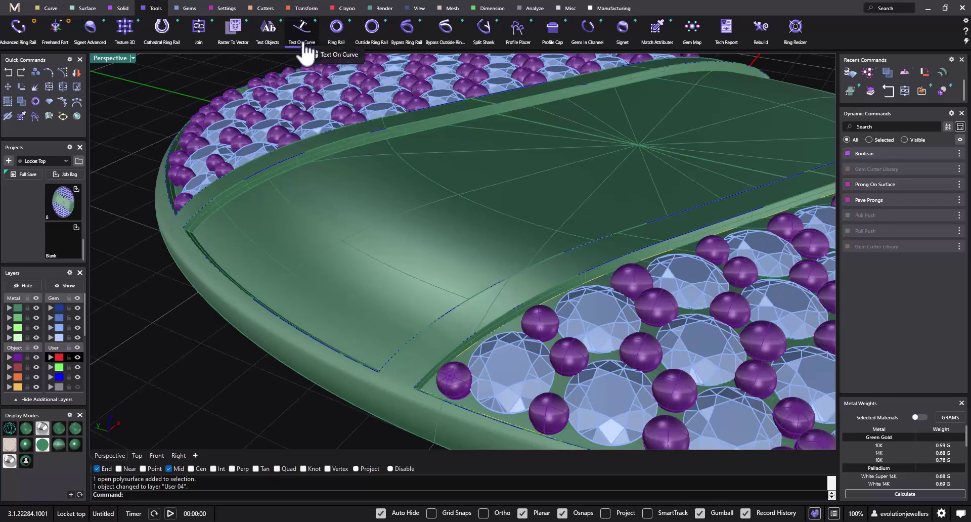
{"action": "scroll", "coordinate": [590, 201], "scroll_direction": "up", "scroll_amount": 5}
{"action": "scroll", "coordinate": [596, 210], "scroll_direction": "down", "scroll_amount": 5}
{"action": "right_click_drag", "start_coordinate": [575, 293], "coordinate": [568, 259]}
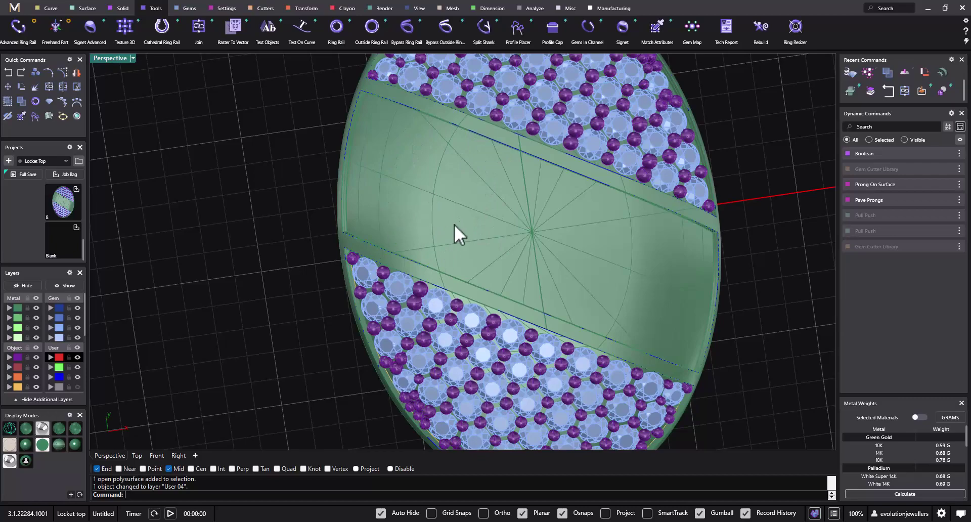
{"action": "right_click_drag", "start_coordinate": [557, 252], "coordinate": [521, 158]}
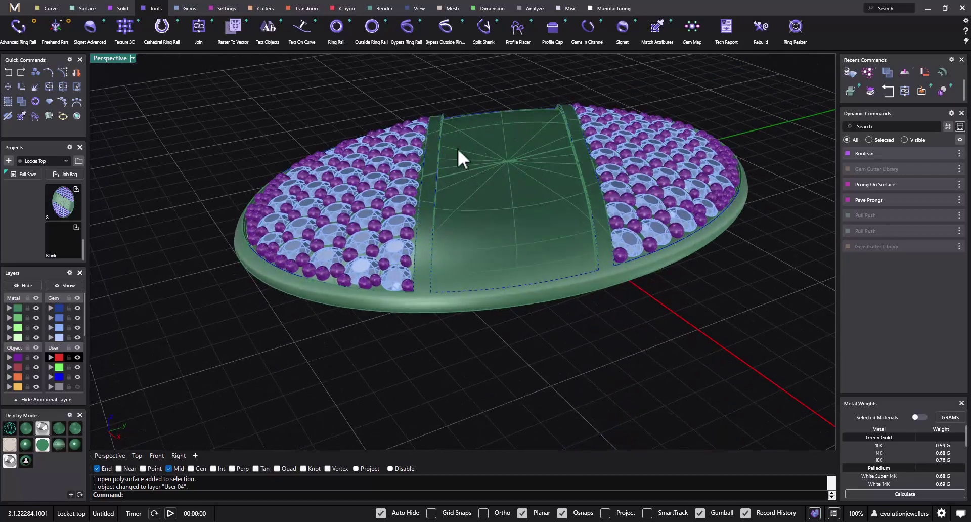
{"action": "right_click_drag", "start_coordinate": [433, 127], "coordinate": [415, 160]}
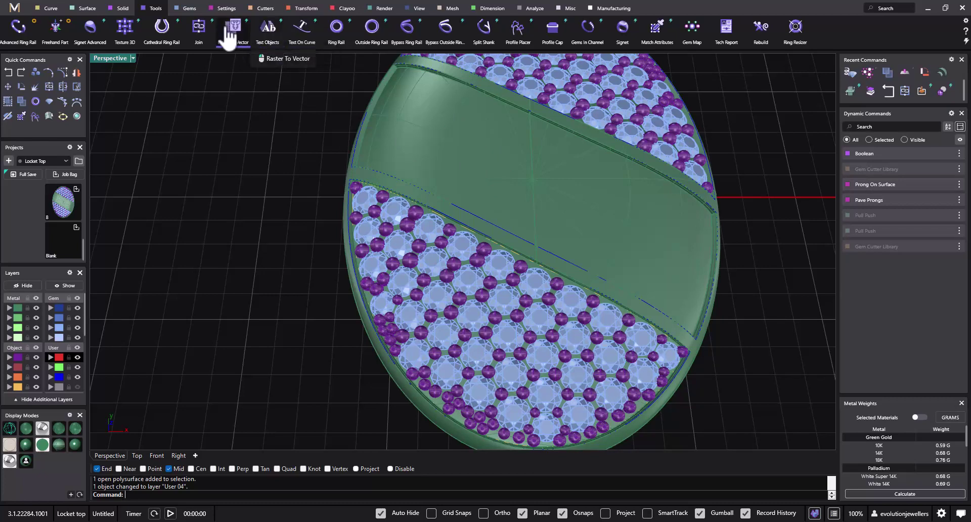
{"action": "left_click", "coordinate": [120, 9]}
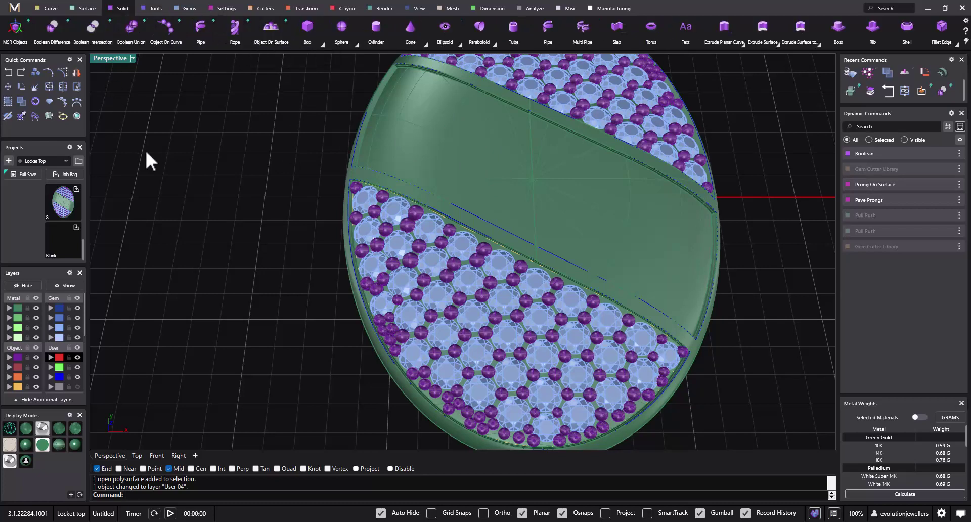
{"action": "right_click_drag", "start_coordinate": [264, 131], "coordinate": [299, 162]}
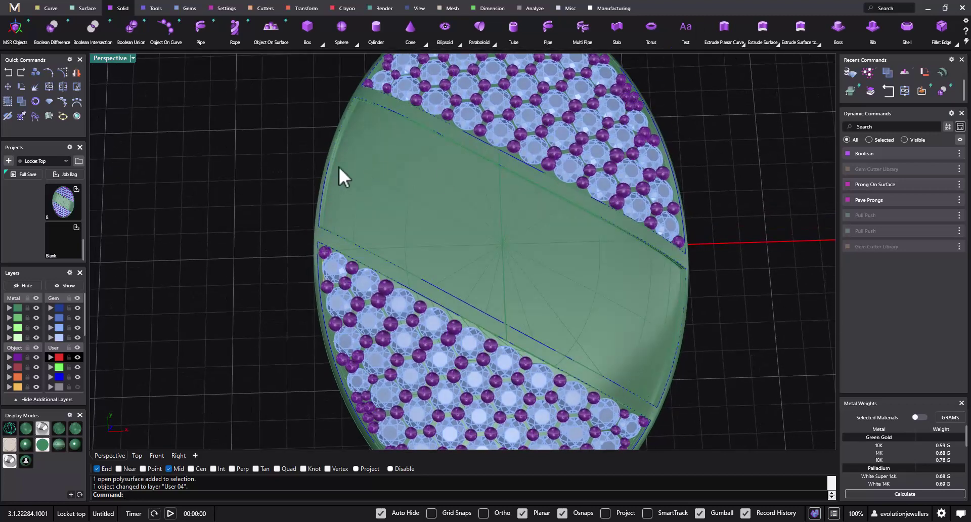
- In the Top view, draw a diagonal line about 14.18 mm long through the band's centre, between the midpoints of its two ends
{"action": "double_click", "coordinate": [113, 59]}
{"action": "double_click", "coordinate": [100, 58]}
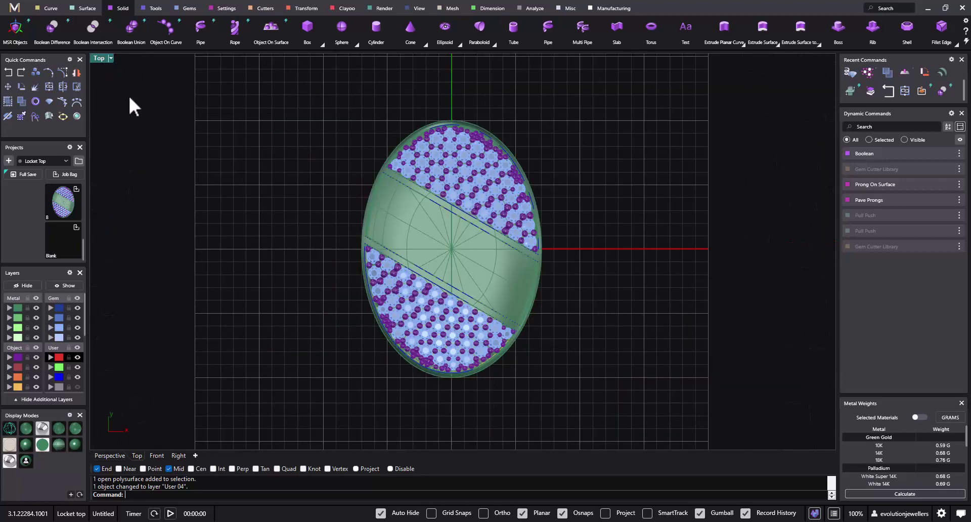
{"action": "scroll", "coordinate": [354, 202], "scroll_direction": "up", "scroll_amount": 6}
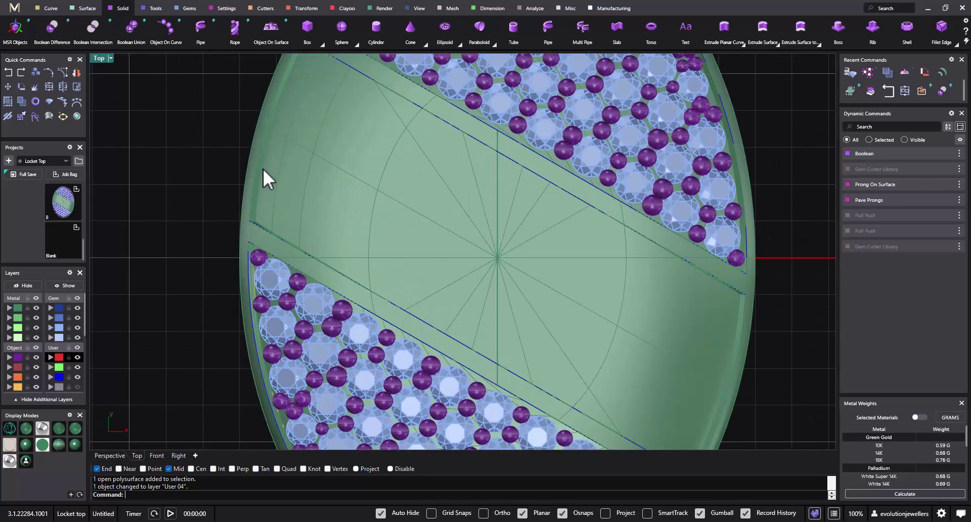
{"action": "left_click", "coordinate": [50, 9]}
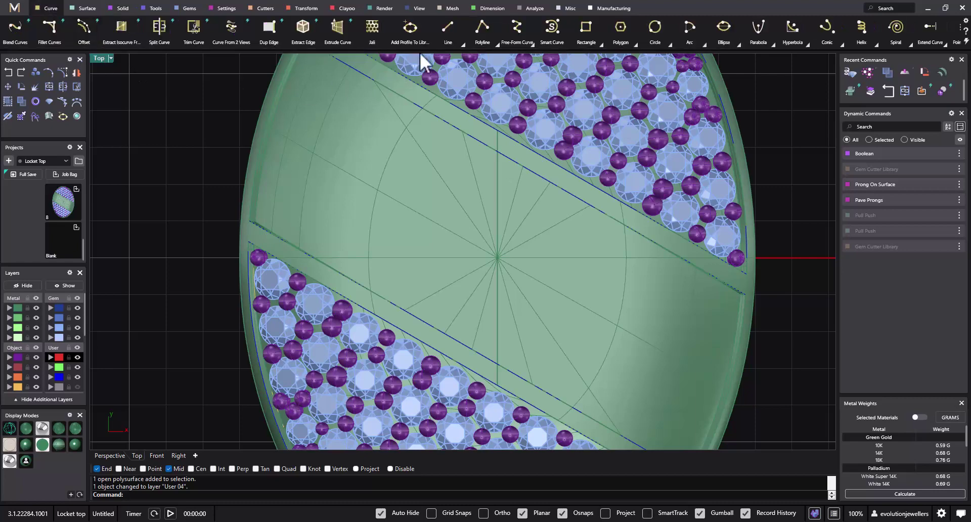
{"action": "left_click", "coordinate": [446, 34]}
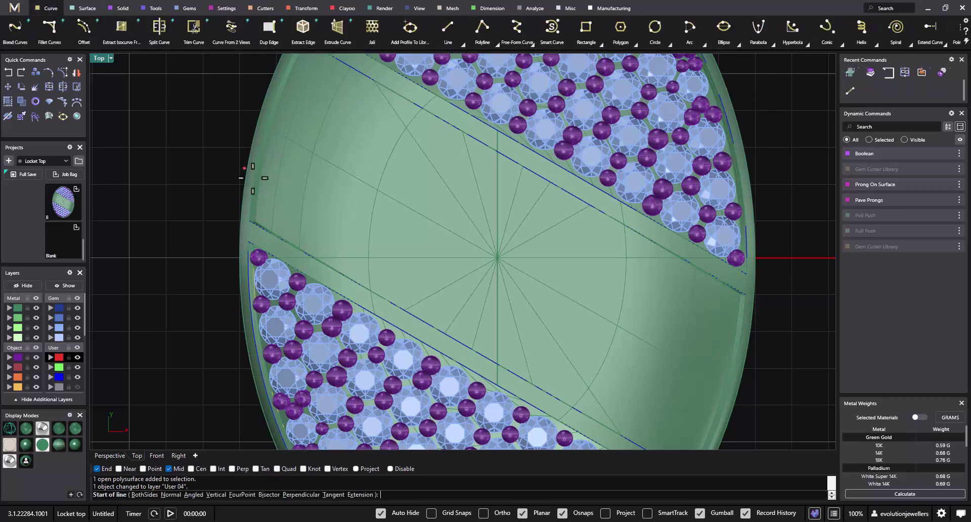
{"action": "left_click", "coordinate": [271, 129]}
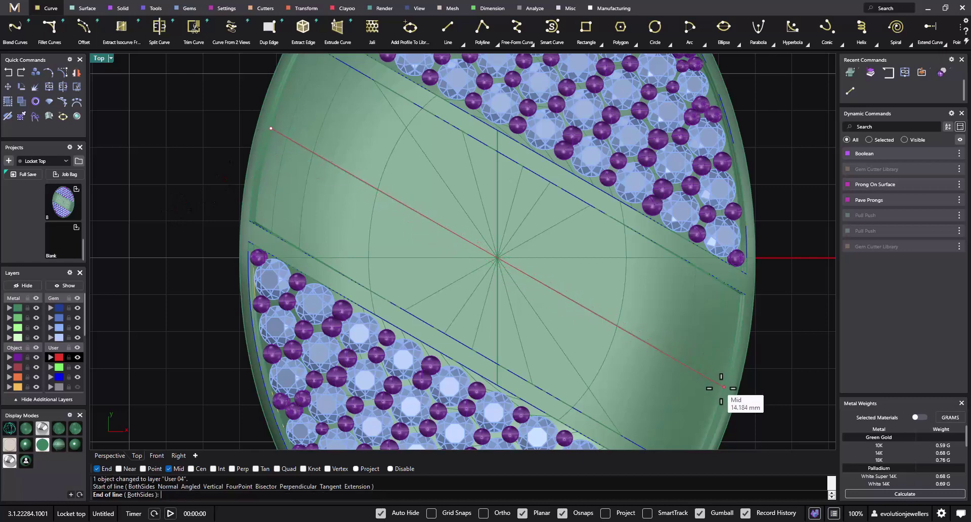
{"action": "key", "text": "Escape"}
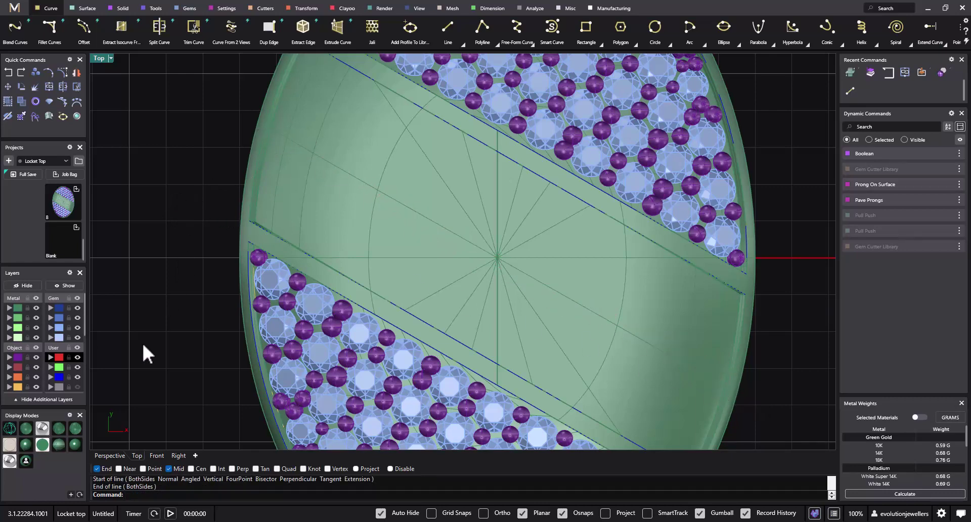
- Raise the diagonal line vertically in the Front view until it sits above the locket top
{"action": "left_click", "coordinate": [61, 366]}
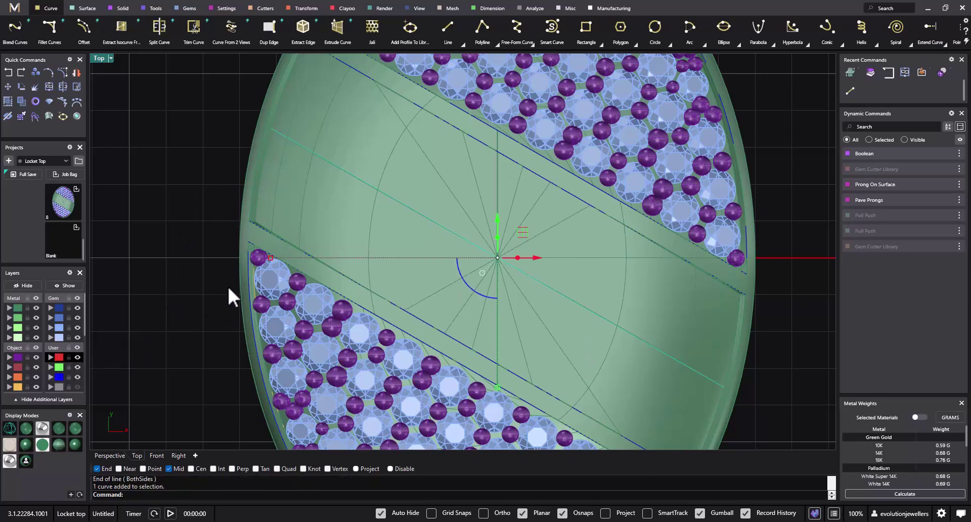
{"action": "double_click", "coordinate": [99, 58]}
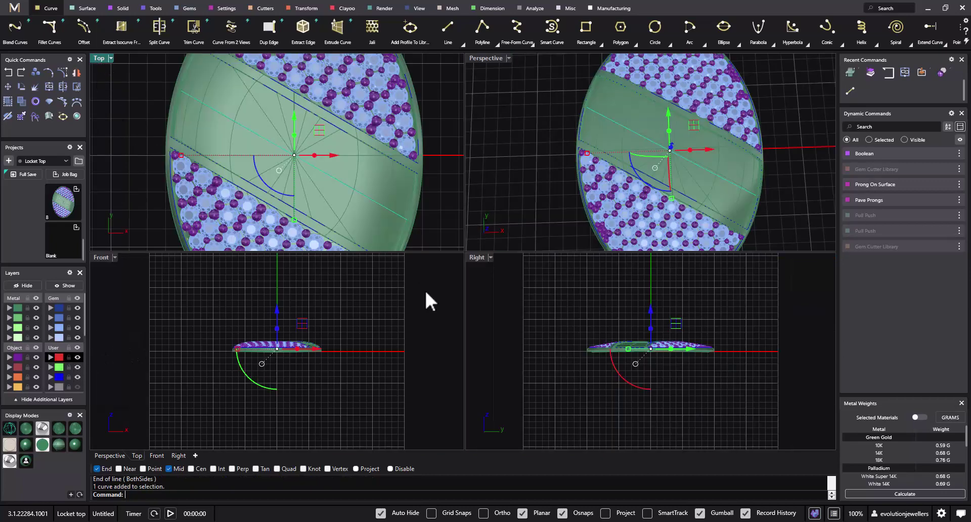
{"action": "left_click_drag", "start_coordinate": [256, 286], "coordinate": [257, 273]}
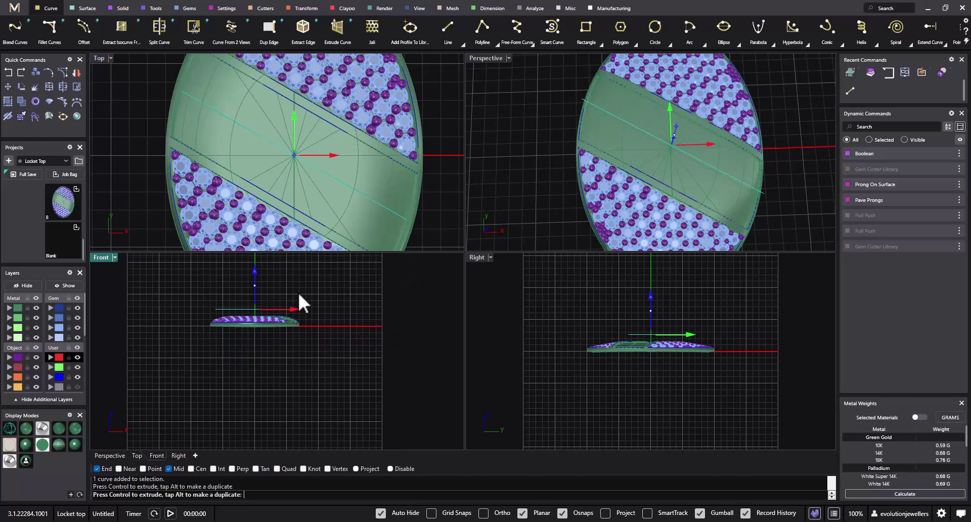
- Project the raised line onto the locket body from the Top view
{"action": "double_click", "coordinate": [99, 59]}
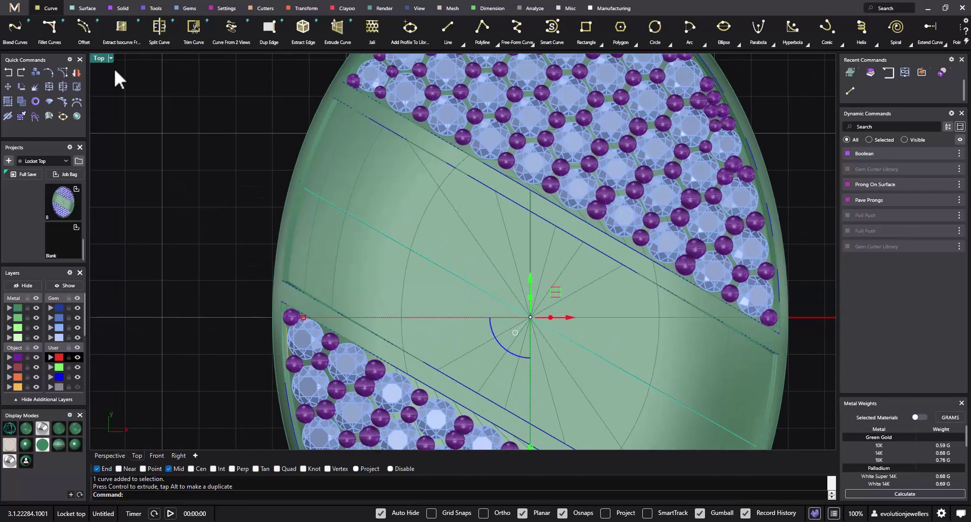
{"action": "scroll", "coordinate": [832, 45], "scroll_direction": "down", "scroll_amount": 3}
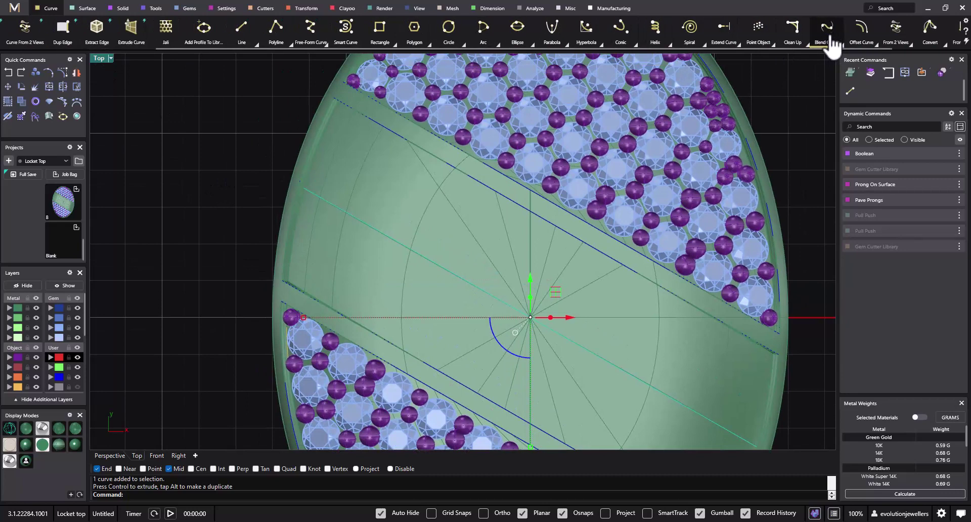
{"action": "scroll", "coordinate": [832, 46], "scroll_direction": "down", "scroll_amount": 2}
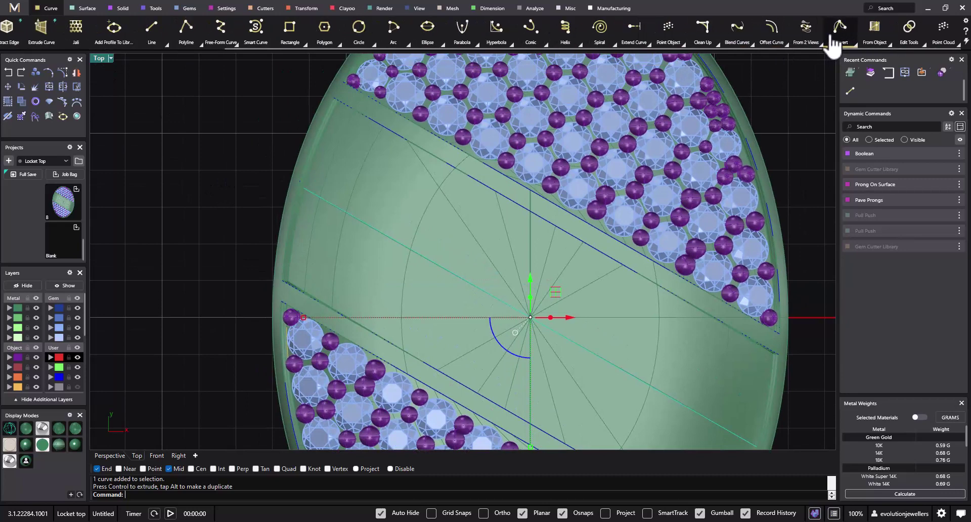
{"action": "left_click", "coordinate": [893, 50]}
{"action": "left_click", "coordinate": [336, 76]}
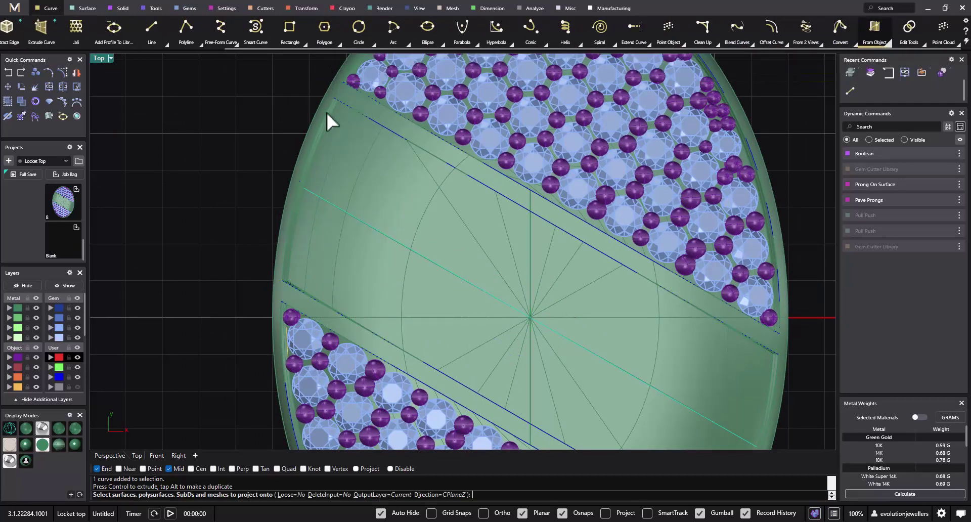
{"action": "left_click", "coordinate": [336, 167]}
{"action": "key", "text": "Return"}
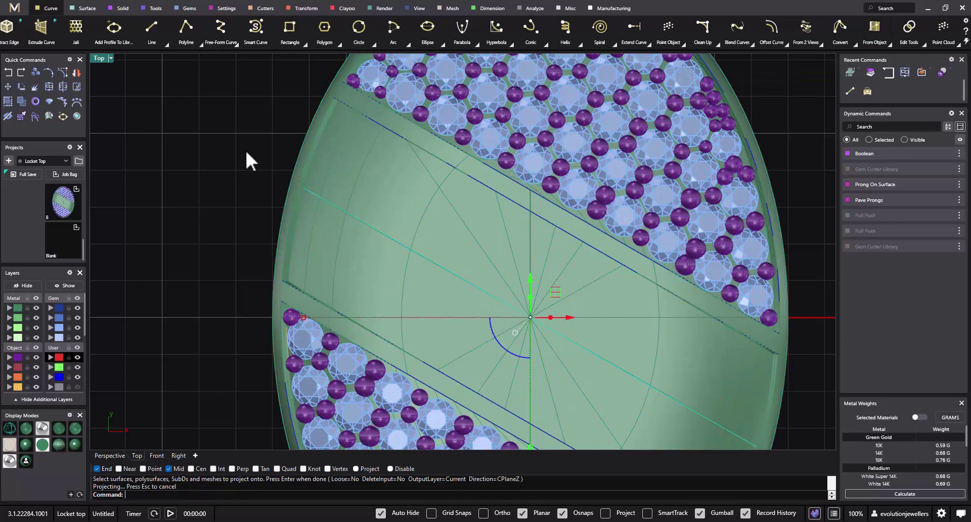
- Delete the original straight line floating above the locket and accept the broken history
{"action": "double_click", "coordinate": [99, 58]}
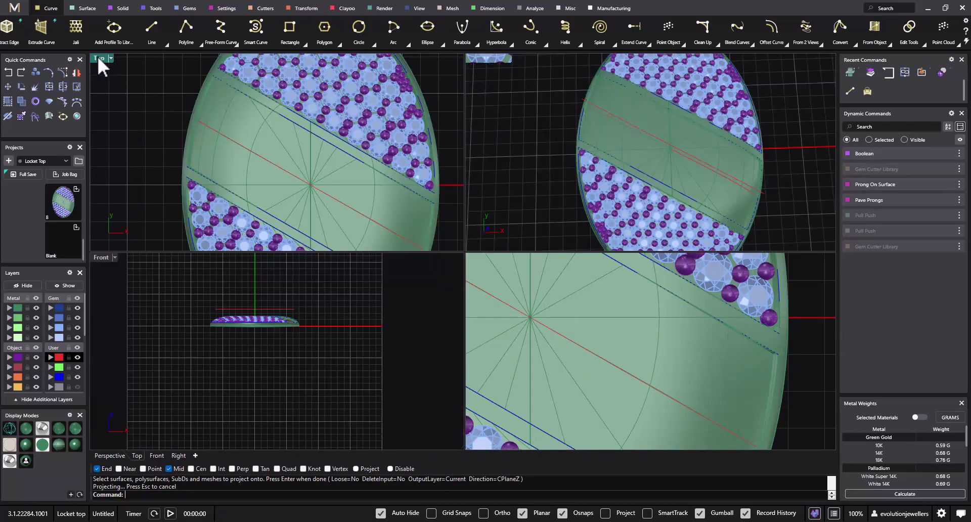
{"action": "right_click_drag", "start_coordinate": [627, 115], "coordinate": [628, 77]}
{"action": "left_click", "coordinate": [588, 74]}
{"action": "key", "text": "Delete"}
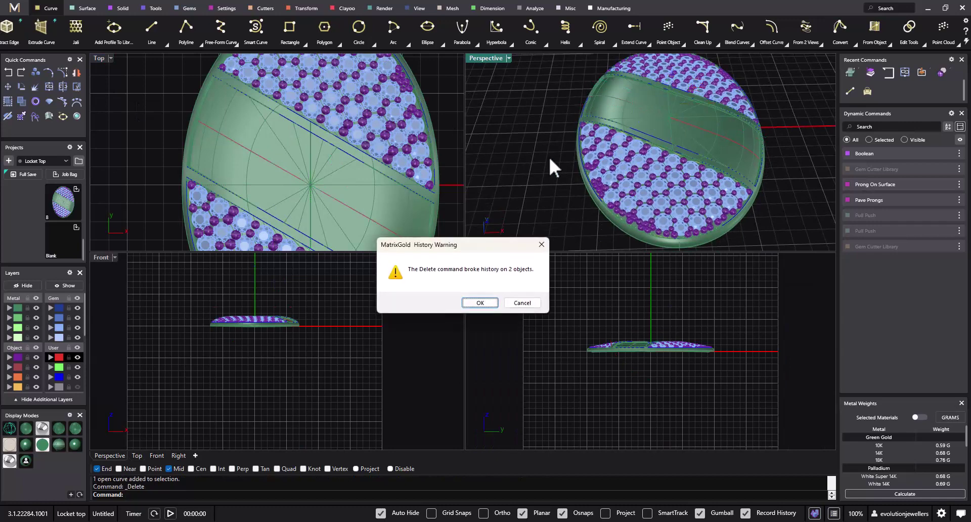
{"action": "left_click", "coordinate": [480, 303]}
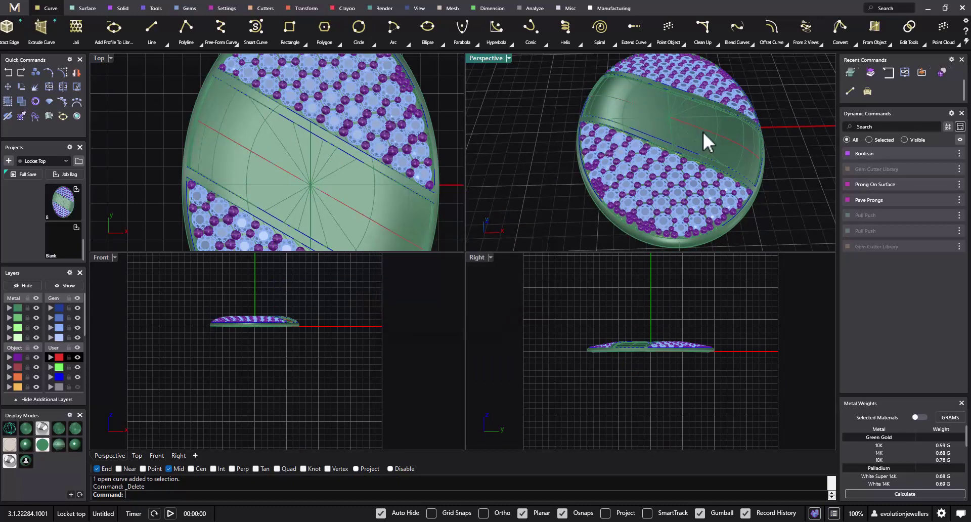
- Measure the projected curve on the band with the Length command, copy the value and return to the maximized Top view
{"action": "scroll", "coordinate": [702, 129], "scroll_direction": "up", "scroll_amount": 3}
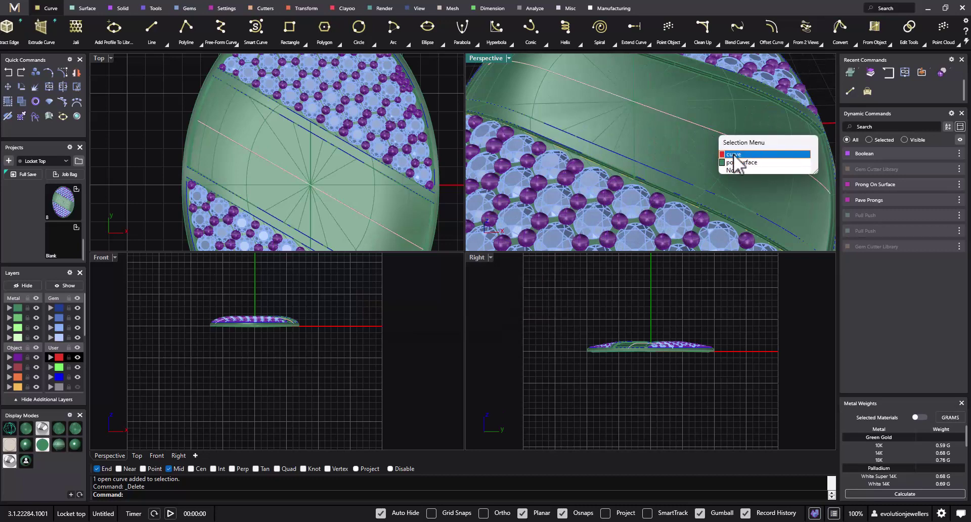
{"action": "left_click", "coordinate": [734, 154]}
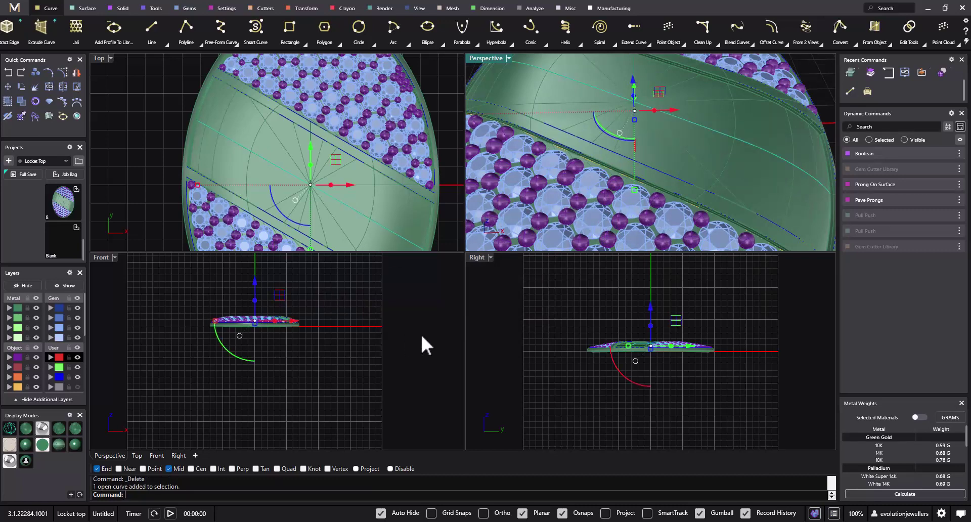
{"action": "type", "text": "Length"}
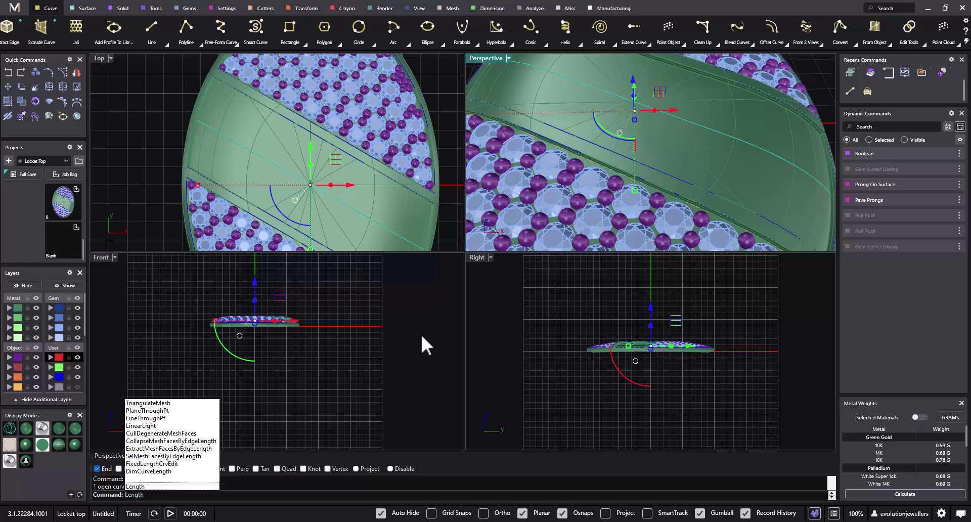
{"action": "key", "text": "Return"}
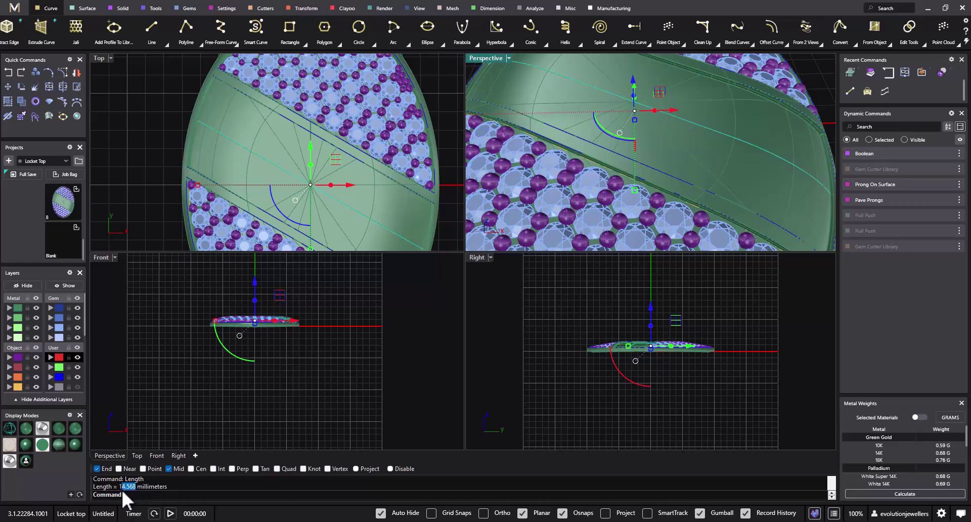
{"action": "right_click", "coordinate": [118, 485]}
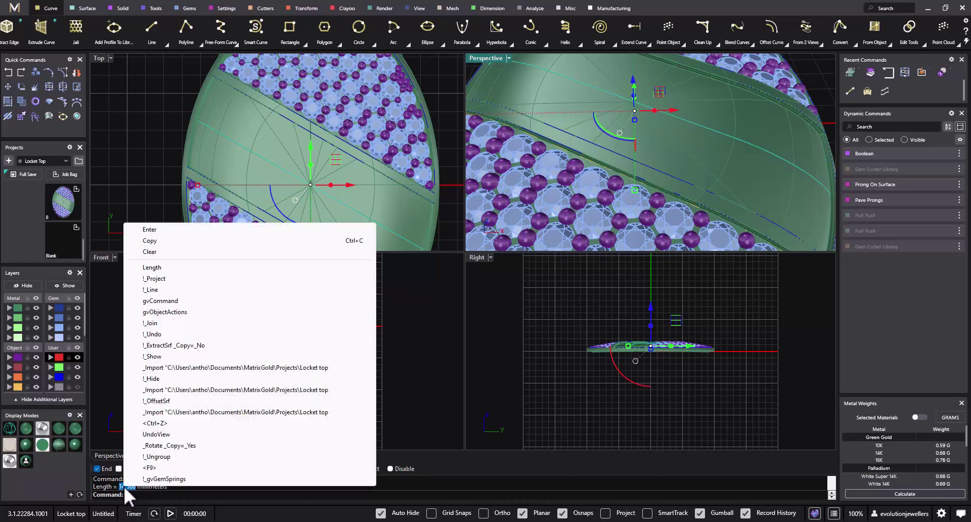
{"action": "left_click", "coordinate": [157, 241]}
{"action": "left_click", "coordinate": [165, 315]}
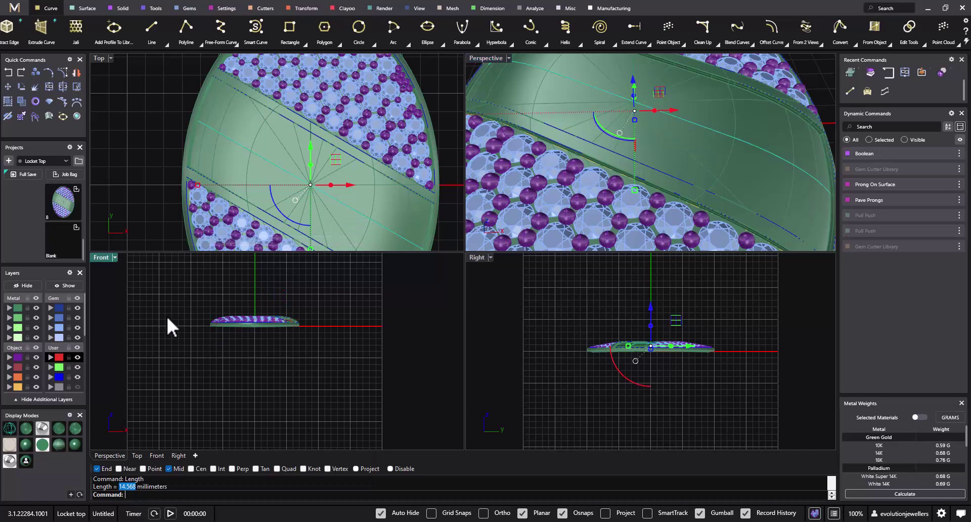
{"action": "double_click", "coordinate": [99, 57]}
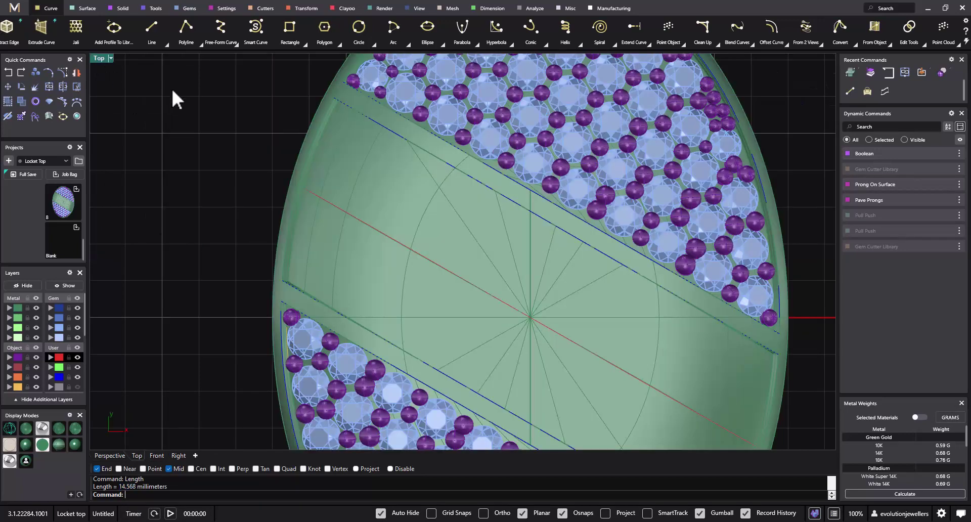
- Draw a horizontal straight line 14.568 mm long above the locket, using the copied curve length
{"action": "scroll", "coordinate": [169, 93], "scroll_direction": "down", "scroll_amount": 3}
{"action": "left_click", "coordinate": [151, 35]}
{"action": "left_click", "coordinate": [243, 101]}
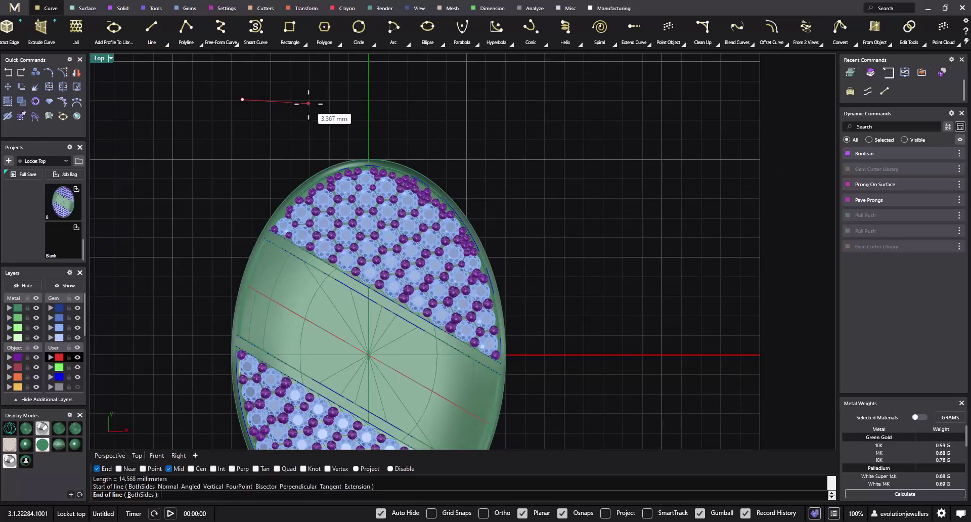
{"action": "right_click", "coordinate": [170, 496]}
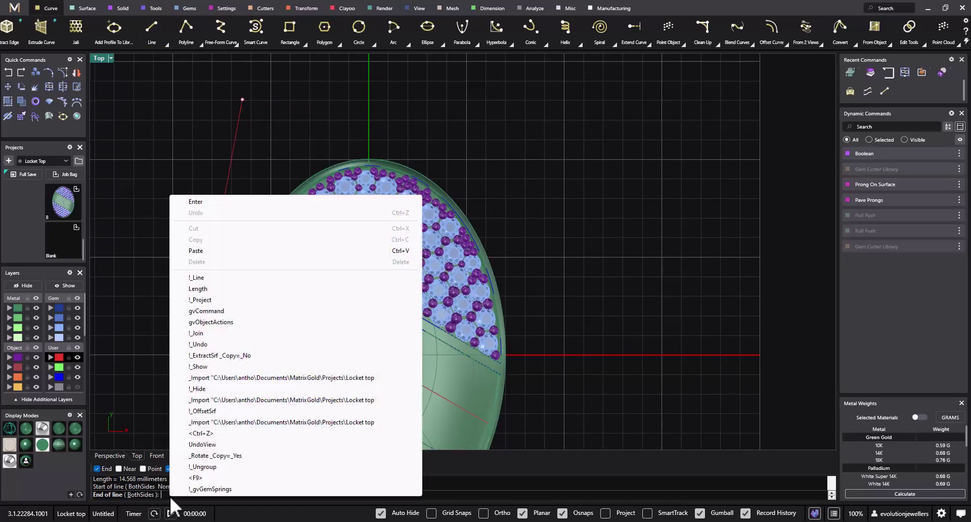
{"action": "left_click", "coordinate": [196, 251]}
{"action": "key", "text": "Return"}
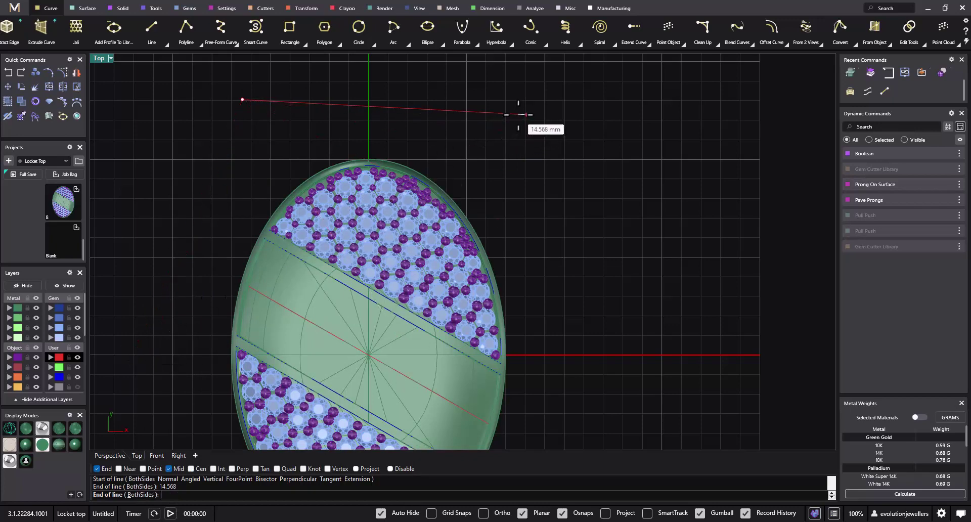
{"action": "left_click", "coordinate": [527, 99]}
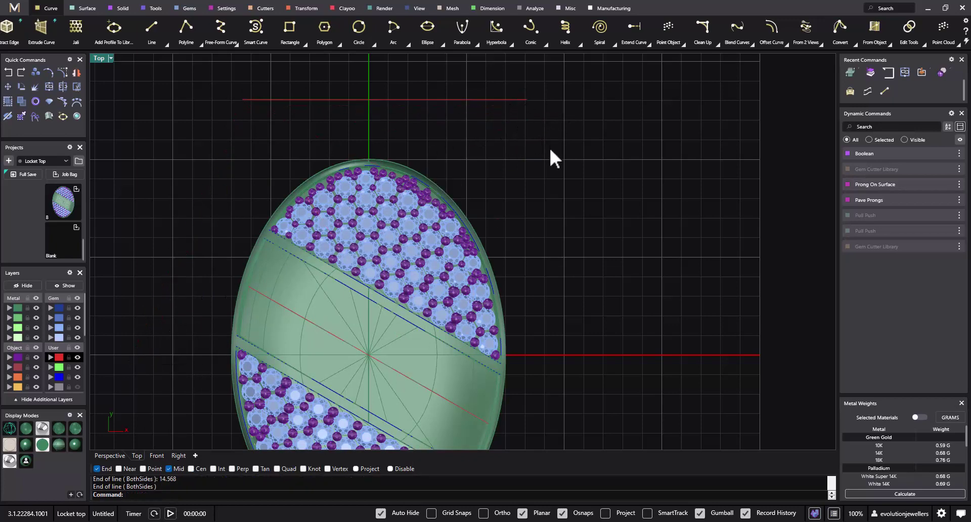
- Start a new solid Text object and enter VLN as its text
{"action": "scroll", "coordinate": [567, 184], "scroll_direction": "down", "scroll_amount": 4}
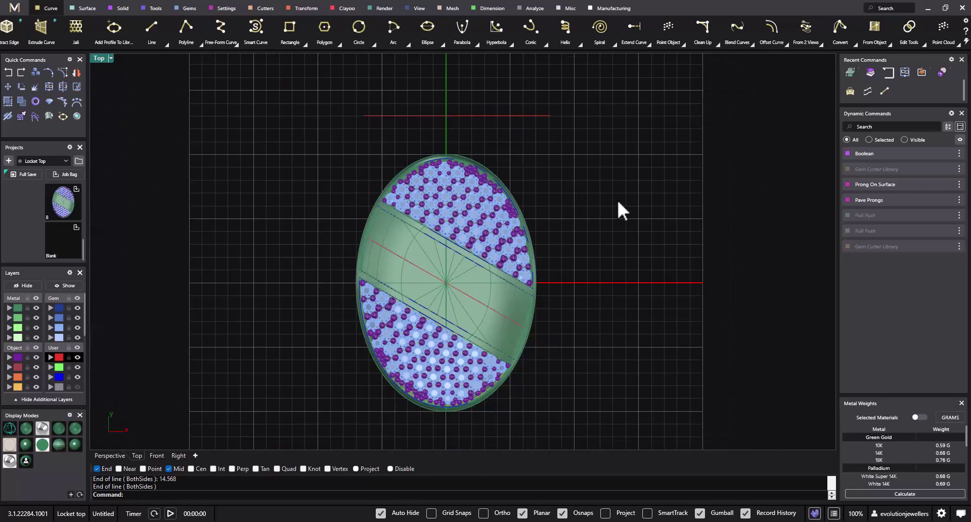
{"action": "right_click_drag", "start_coordinate": [607, 196], "coordinate": [602, 207]}
{"action": "left_click", "coordinate": [123, 8]}
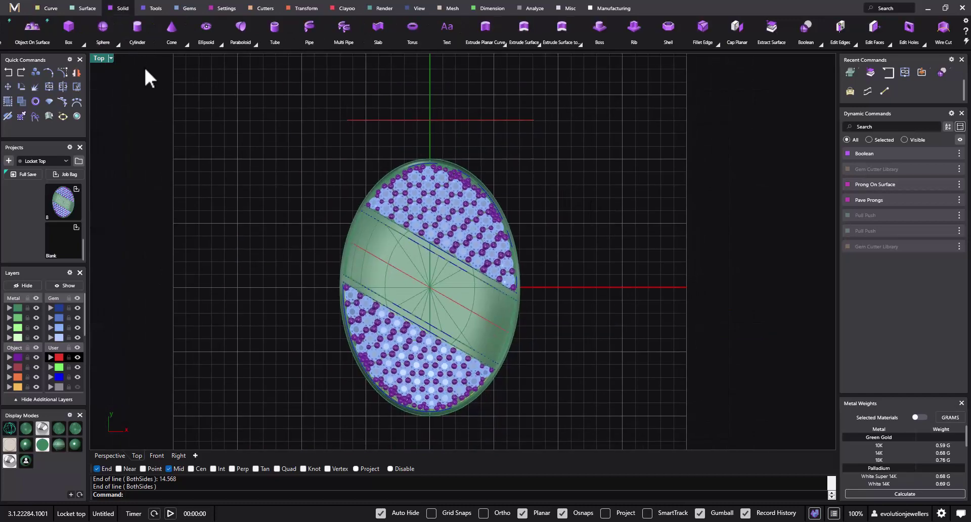
{"action": "left_click", "coordinate": [452, 35]}
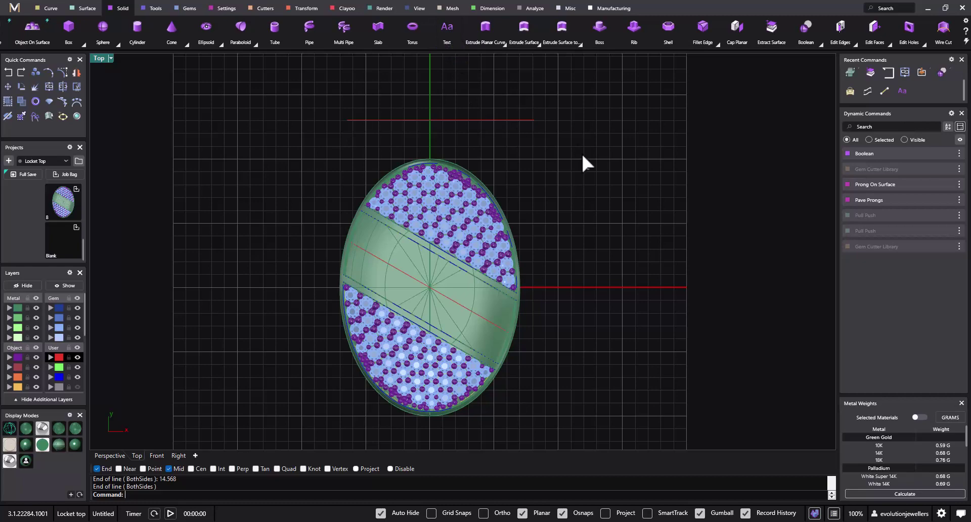
{"action": "left_click_drag", "start_coordinate": [363, 256], "coordinate": [329, 251]}
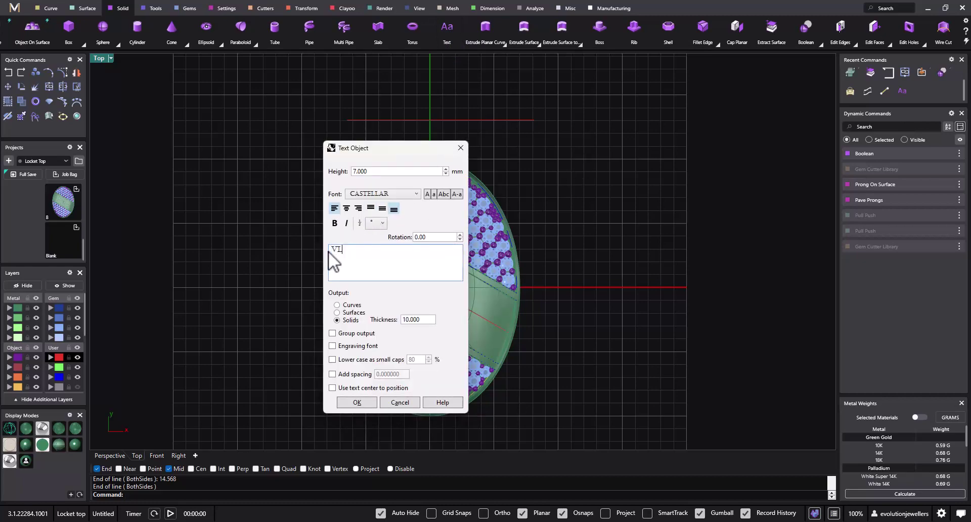
- Set the font of the VLN text to Cinzel Black
{"action": "left_click", "coordinate": [416, 194]}
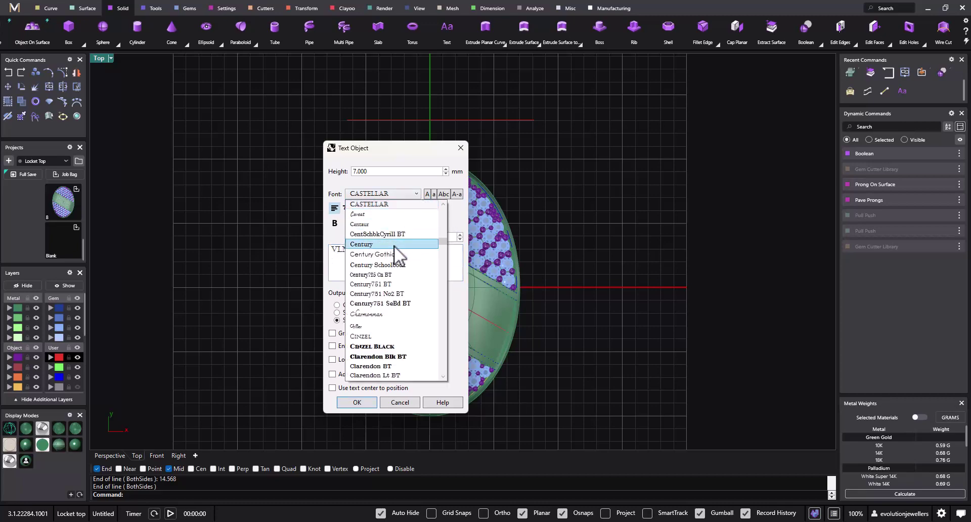
{"action": "scroll", "coordinate": [399, 314], "scroll_direction": "down", "scroll_amount": 1}
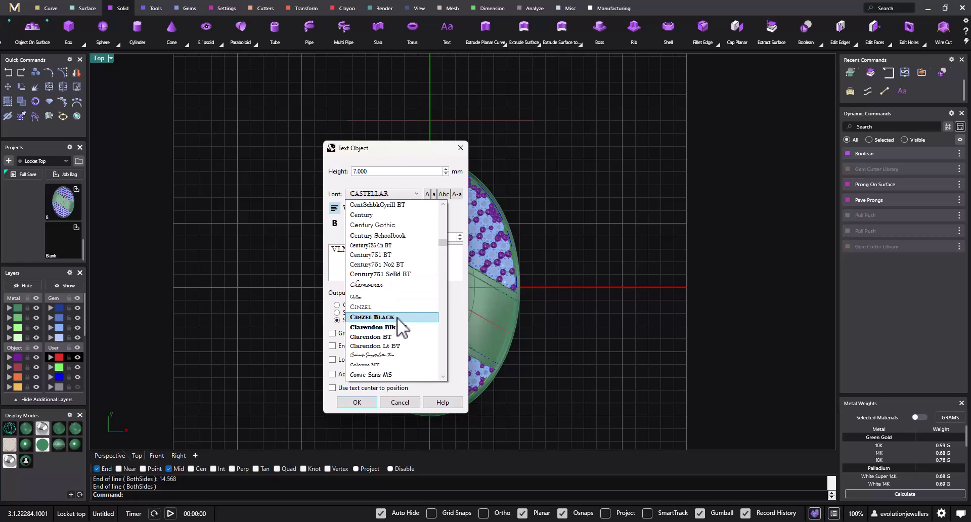
{"action": "left_click", "coordinate": [395, 317]}
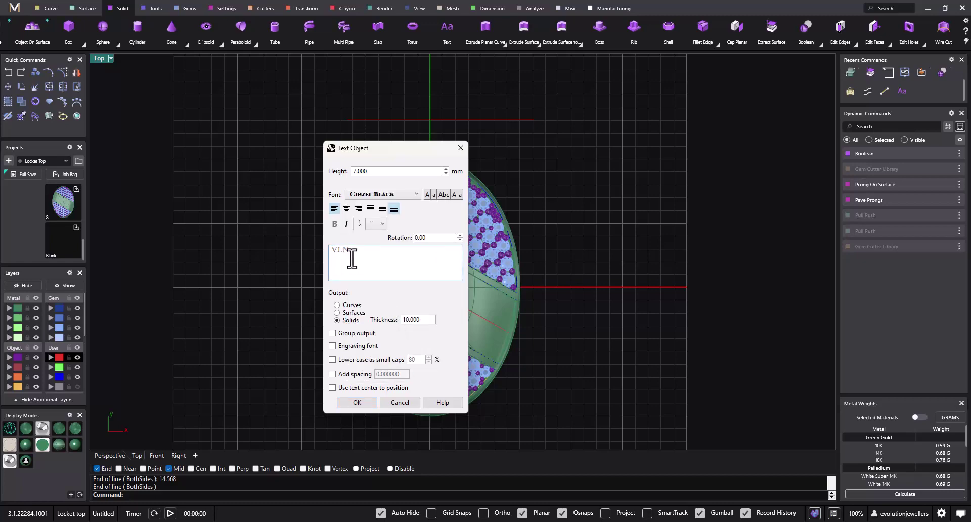
{"action": "left_click_drag", "start_coordinate": [362, 251], "coordinate": [331, 252]}
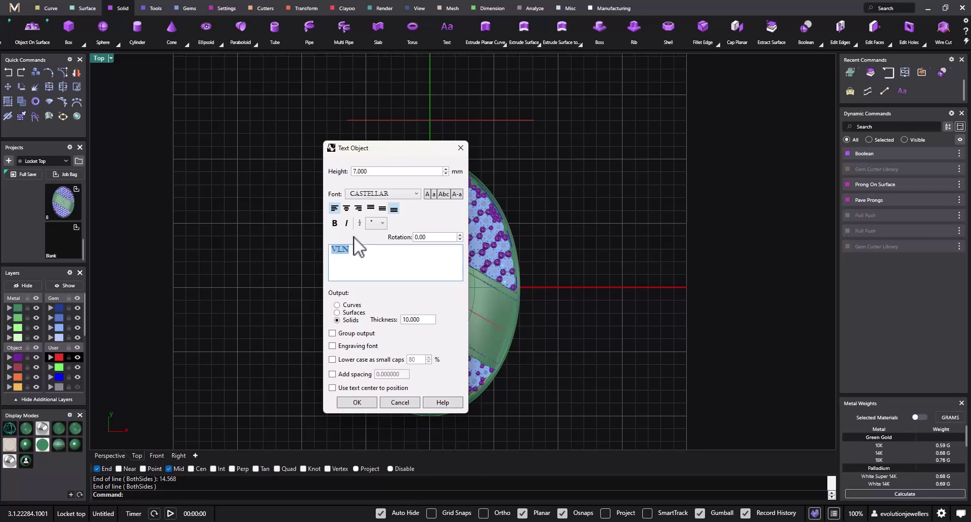
{"action": "left_click", "coordinate": [415, 193]}
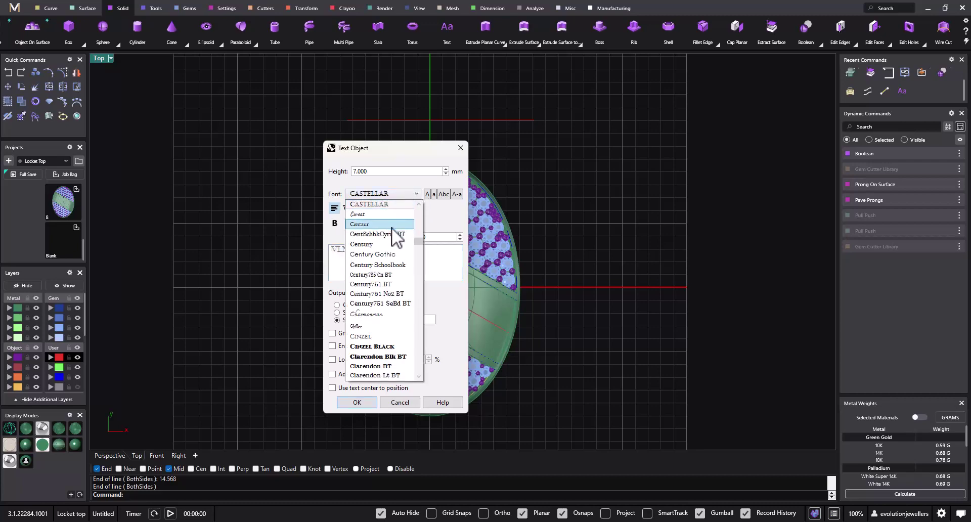
{"action": "left_click", "coordinate": [376, 348]}
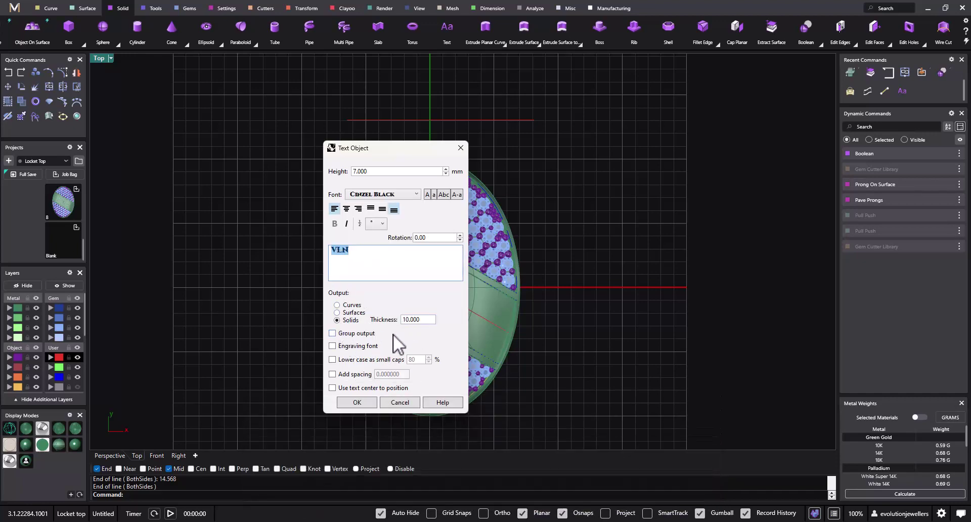
- Create the VLN text solids and place them above the locket, with their base along the horizontal line
{"action": "left_click", "coordinate": [356, 403]}
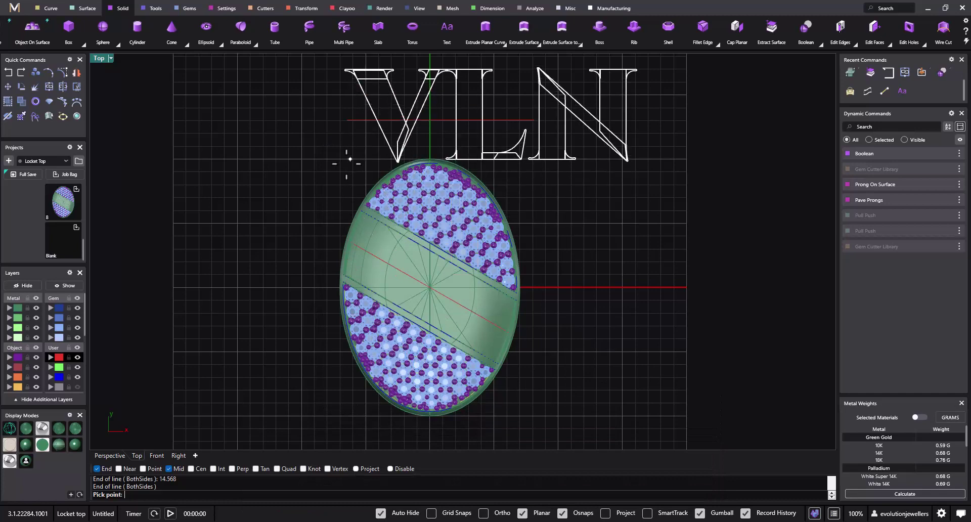
{"action": "scroll", "coordinate": [342, 167], "scroll_direction": "down", "scroll_amount": 2}
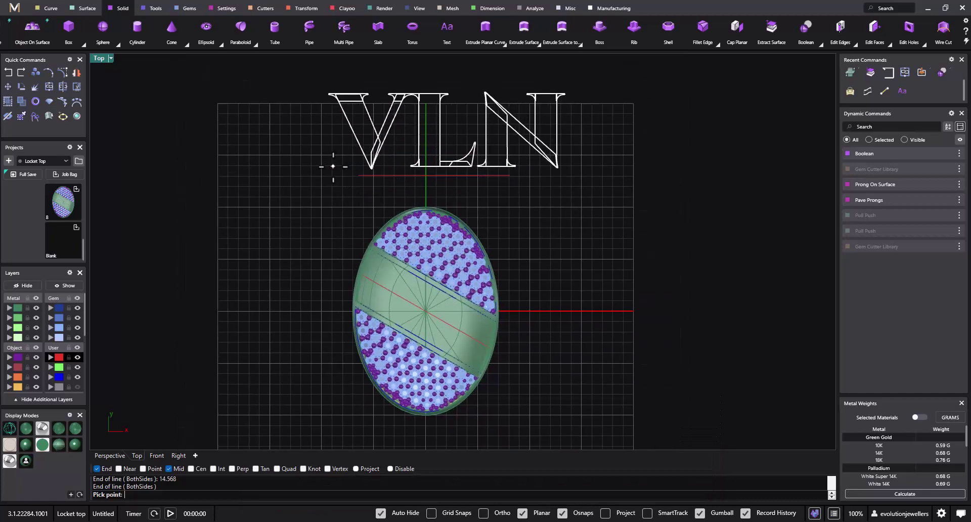
{"action": "left_click", "coordinate": [326, 171]}
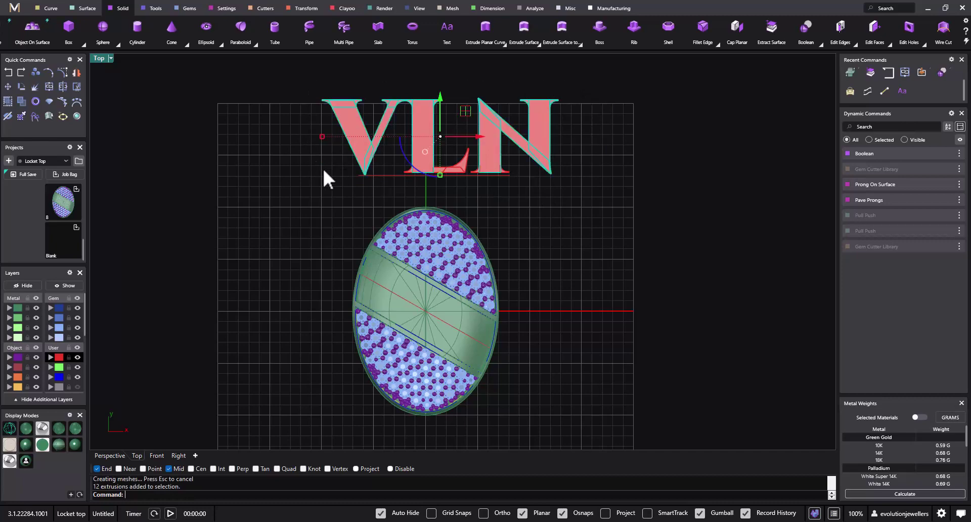
- Try to scale the VLN lettering down uniformly, and undo the scaling
{"action": "left_click_drag", "start_coordinate": [322, 138], "coordinate": [436, 160]}
{"action": "scroll", "coordinate": [449, 155], "scroll_direction": "up", "scroll_amount": 1}
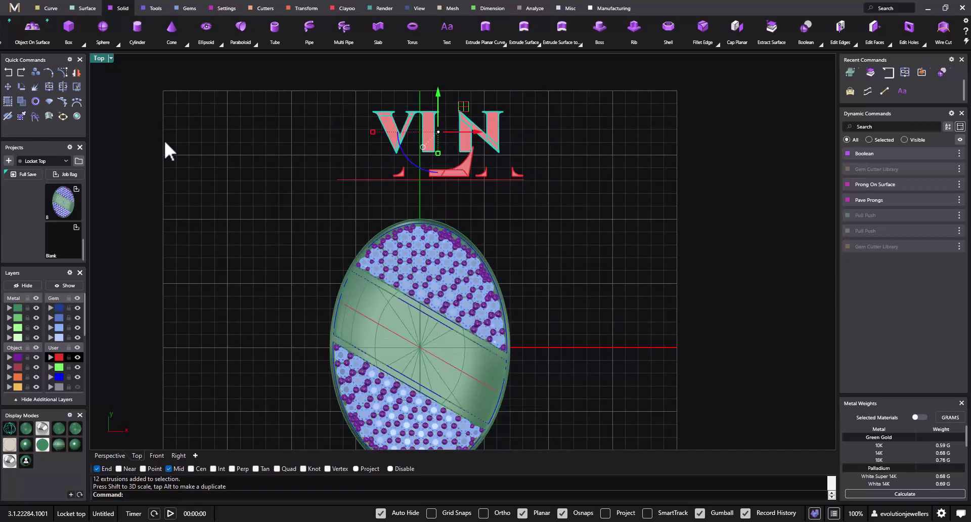
{"action": "key", "text": "ctrl+z"}
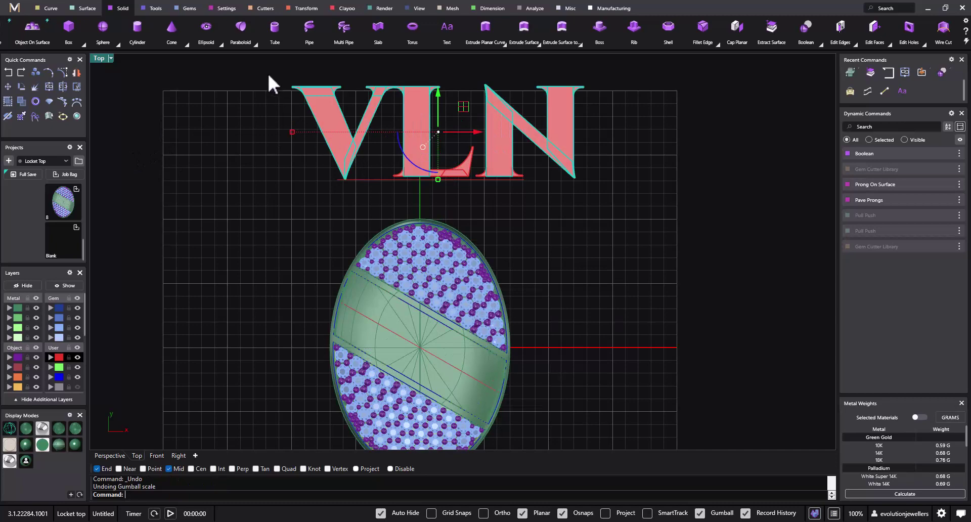
- Select all the VLN letter solids without the line and scale them down uniformly to fit within the line's length
{"action": "key", "text": "Escape"}
{"action": "left_click_drag", "start_coordinate": [650, 200], "coordinate": [391, 176]}
{"action": "left_click", "coordinate": [380, 182], "text": "ctrl"}
{"action": "left_click_drag", "start_coordinate": [292, 131], "coordinate": [453, 182]}
{"action": "scroll", "coordinate": [460, 183], "scroll_direction": "down", "scroll_amount": 1}
{"action": "scroll", "coordinate": [425, 124], "scroll_direction": "up", "scroll_amount": 4}
- Move the VLN lettering down until the horizontal line runs through the middle of the letters' height
{"action": "left_click_drag", "start_coordinate": [420, 104], "coordinate": [420, 142]}
{"action": "scroll", "coordinate": [376, 181], "scroll_direction": "up", "scroll_amount": 3}
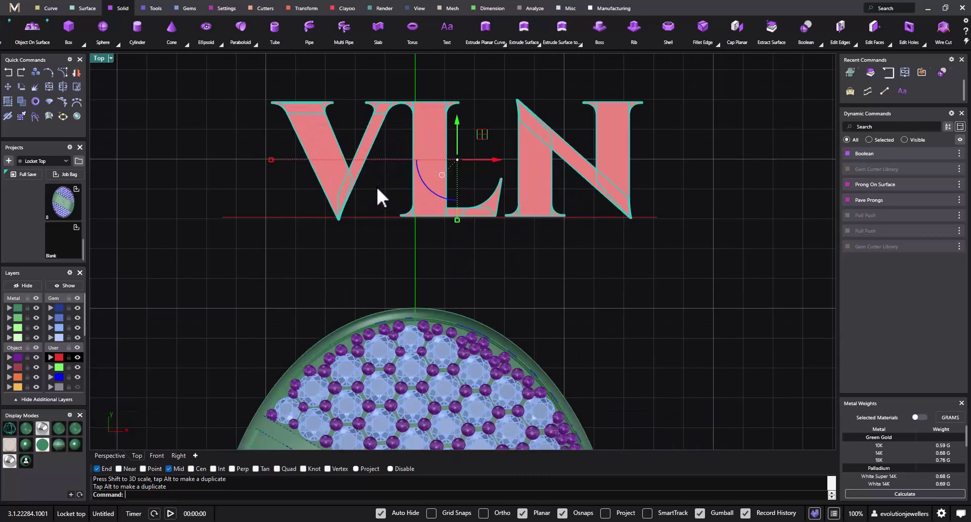
{"action": "right_click_drag", "start_coordinate": [392, 191], "coordinate": [435, 145]}
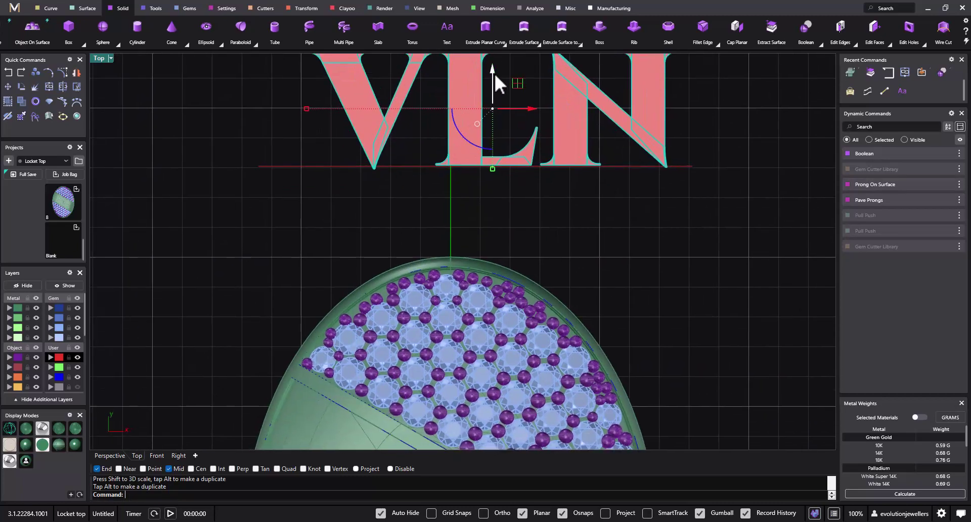
{"action": "left_click_drag", "start_coordinate": [494, 69], "coordinate": [489, 133]}
- Move the V away from the L until it sits at the starting end of the horizontal line
{"action": "scroll", "coordinate": [512, 193], "scroll_direction": "down", "scroll_amount": 5}
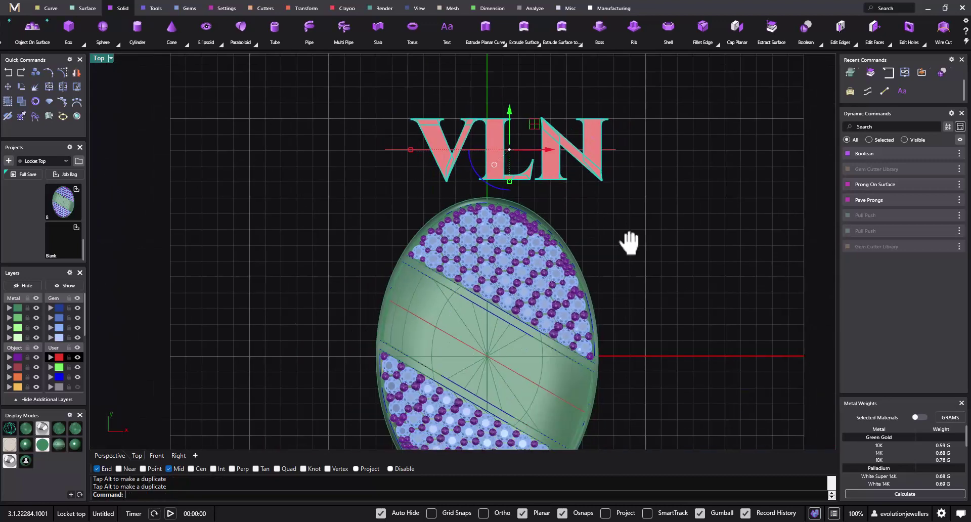
{"action": "left_click", "coordinate": [403, 154]}
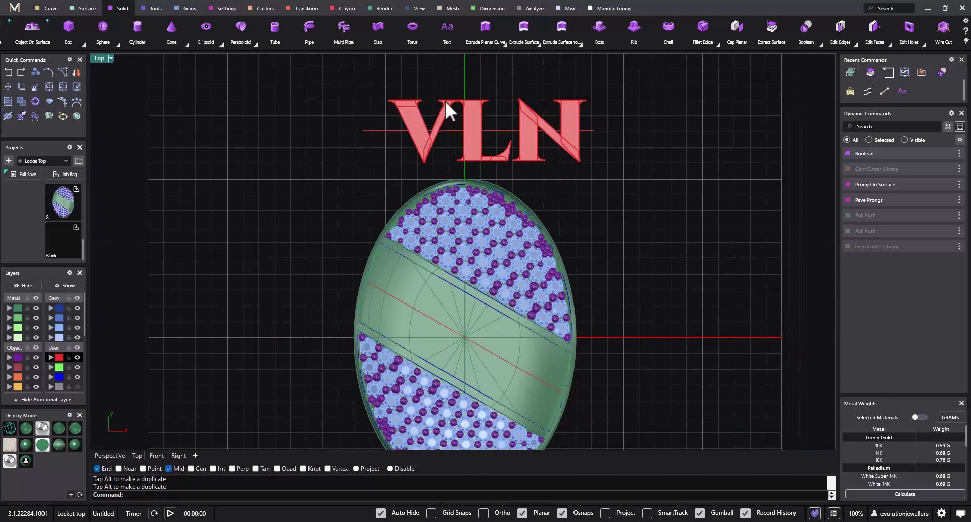
{"action": "left_click_drag", "start_coordinate": [394, 113], "coordinate": [391, 114]}
{"action": "mouse_move", "coordinate": [460, 133]}
{"action": "left_mouse_down"}
{"action": "mouse_move", "coordinate": [438, 134]}
{"action": "mouse_move", "coordinate": [465, 121]}
{"action": "left_mouse_up"}
- Select all parts of the L and shift it slightly towards the V to even out the letter spacing
{"action": "left_click", "coordinate": [494, 95]}
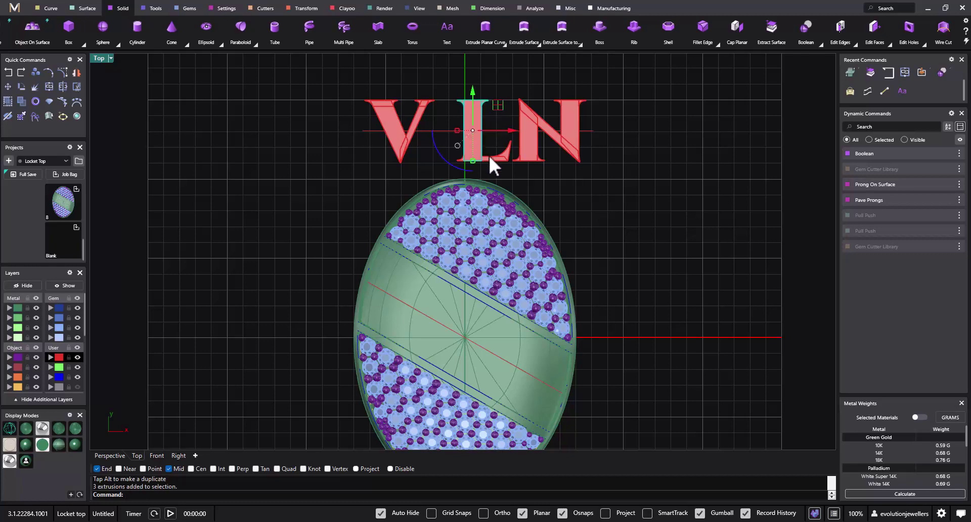
{"action": "left_click", "coordinate": [505, 156]}
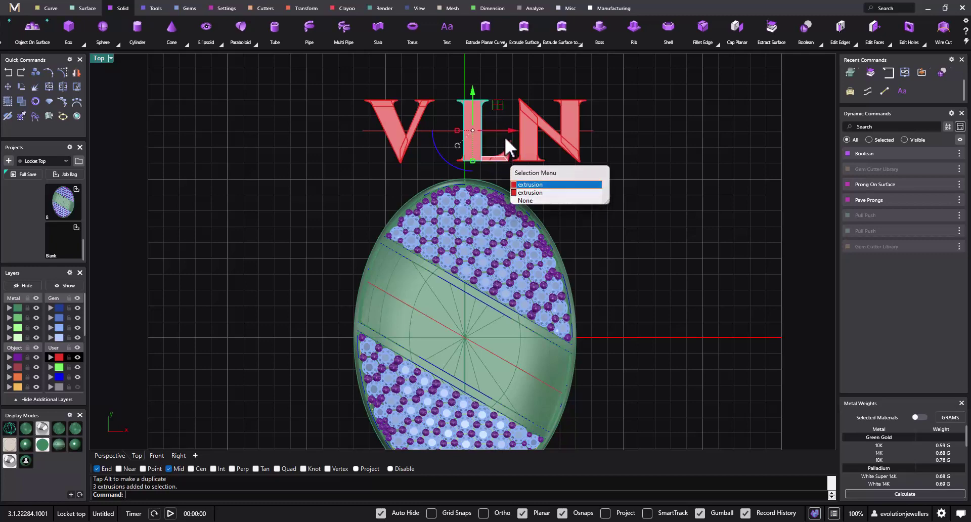
{"action": "left_click", "coordinate": [506, 136]}
{"action": "left_click_drag", "start_coordinate": [461, 163], "coordinate": [517, 132]}
{"action": "left_click", "coordinate": [593, 107]}
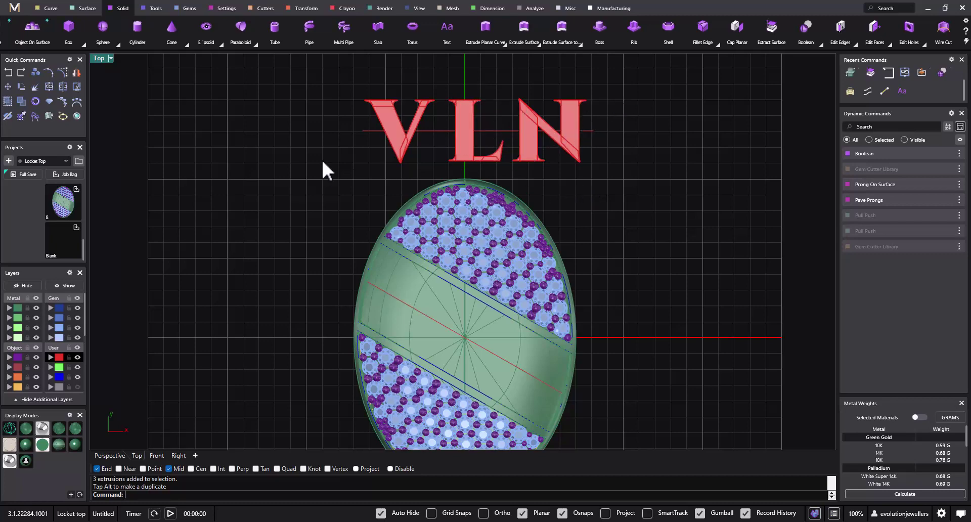
- Group the separate extrusions of each letter so that V, L and N each form their own group
{"action": "left_click_drag", "start_coordinate": [388, 163], "coordinate": [370, 167]}
{"action": "left_click", "coordinate": [9, 102]}
{"action": "left_click_drag", "start_coordinate": [425, 92], "coordinate": [341, 119]}
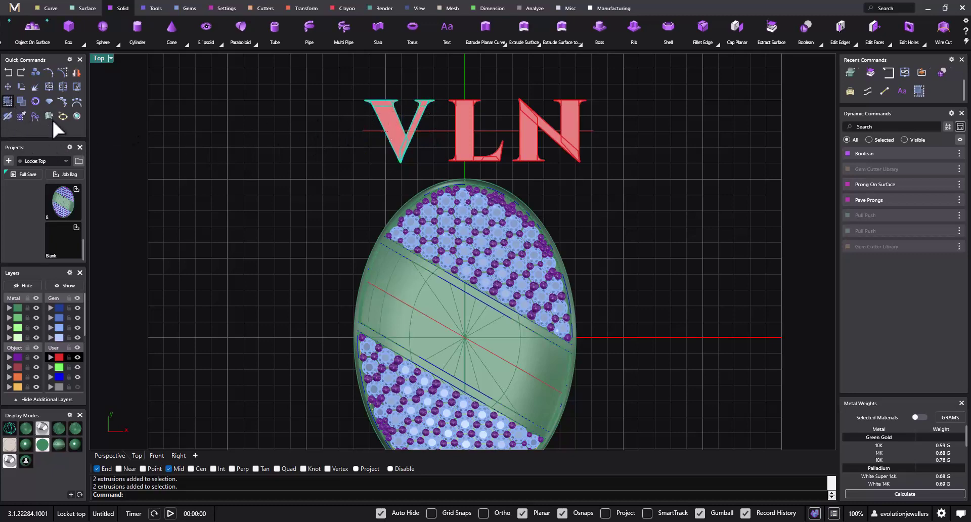
{"action": "left_click", "coordinate": [234, 167]}
{"action": "left_click_drag", "start_coordinate": [445, 109], "coordinate": [458, 144]}
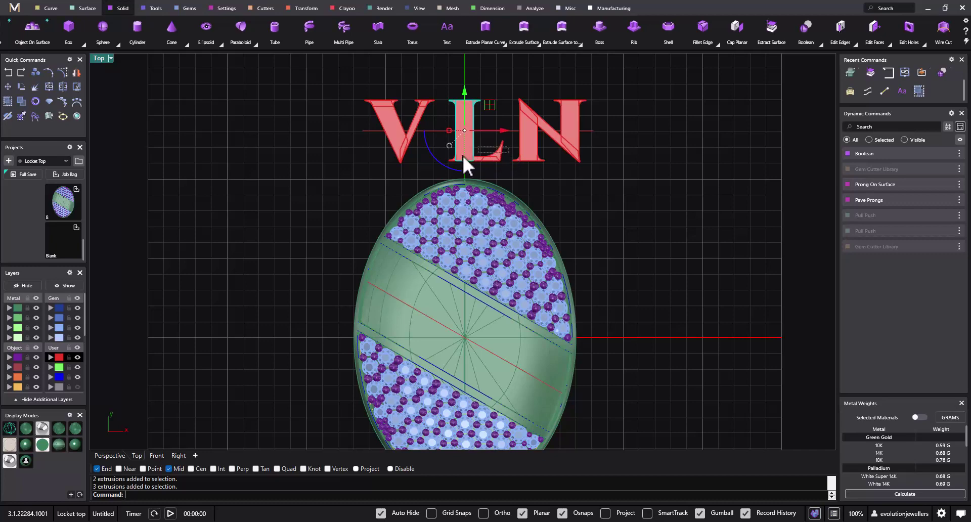
{"action": "key", "text": "alt+Right"}
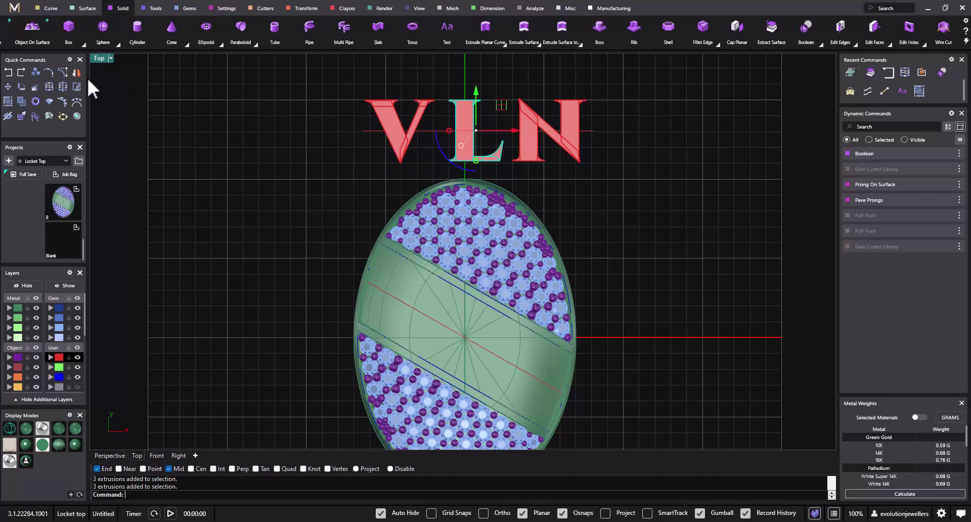
{"action": "left_click_drag", "start_coordinate": [620, 99], "coordinate": [511, 125]}
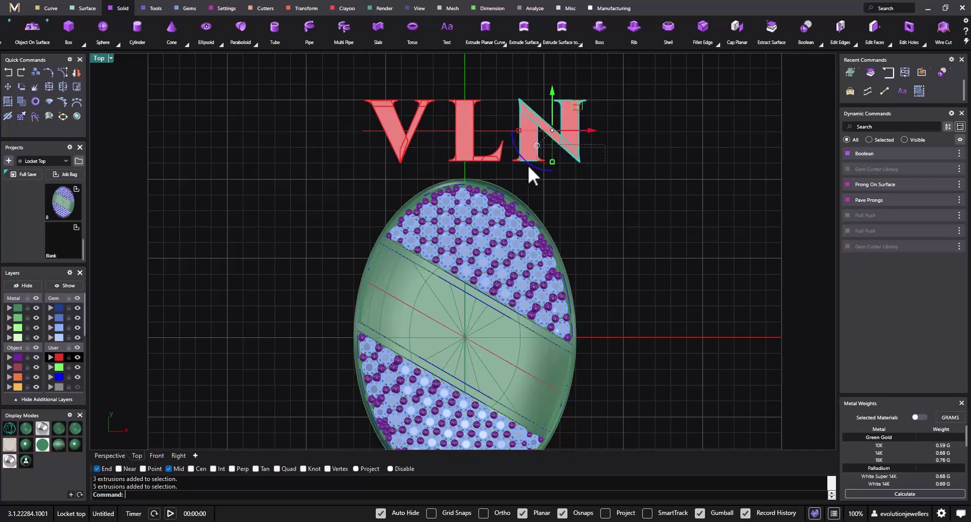
{"action": "left_click", "coordinate": [509, 167], "text": "shift"}
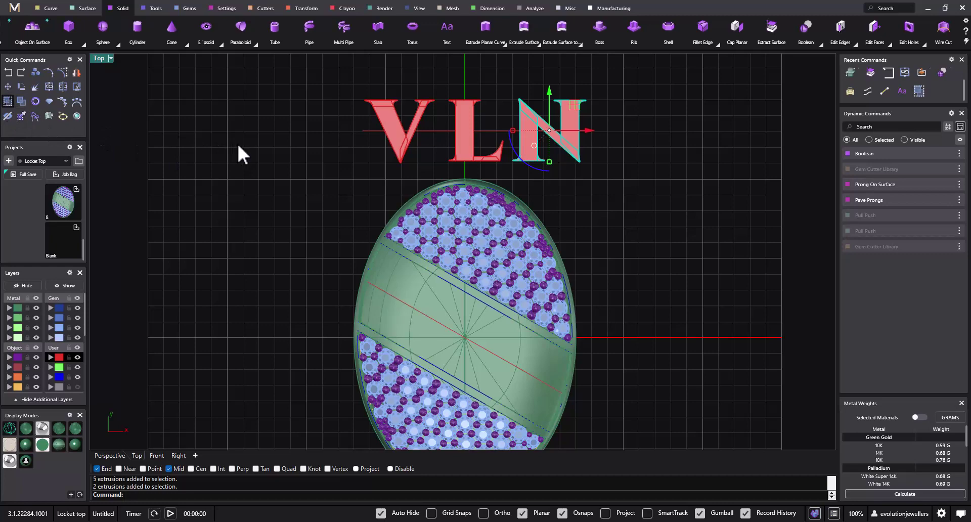
{"action": "key", "text": "Escape"}
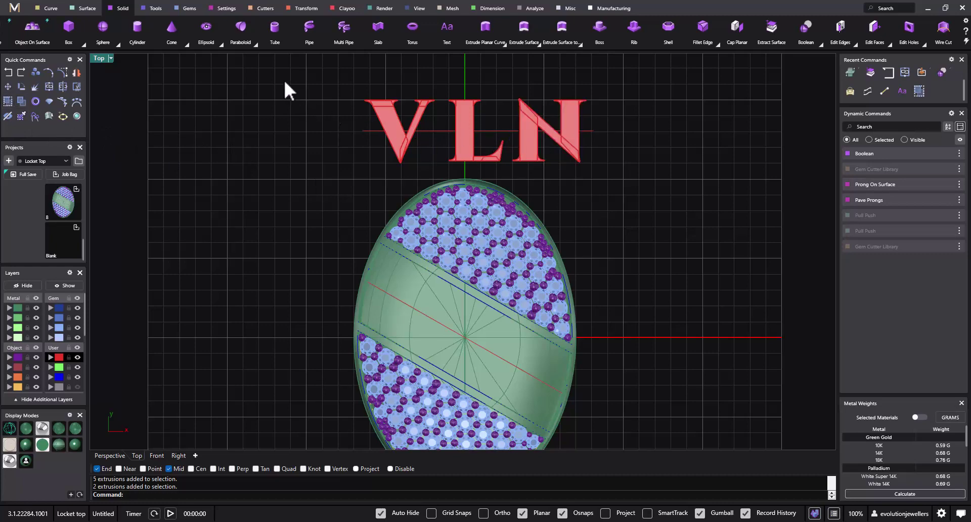
- Flow a stretched copy of the VLN lettering from the horizontal line onto the projected centre curve, using matching ends of both curves
{"action": "left_click", "coordinate": [303, 13]}
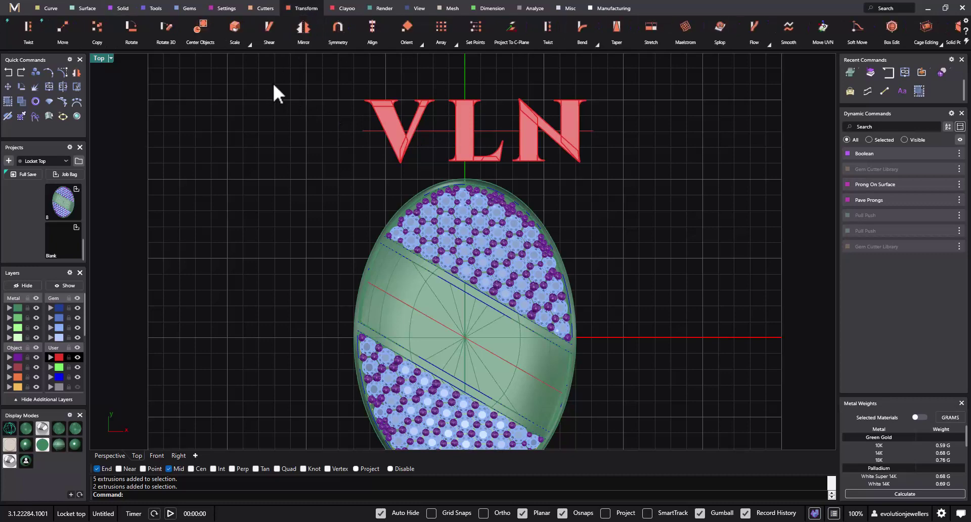
{"action": "left_click", "coordinate": [769, 44]}
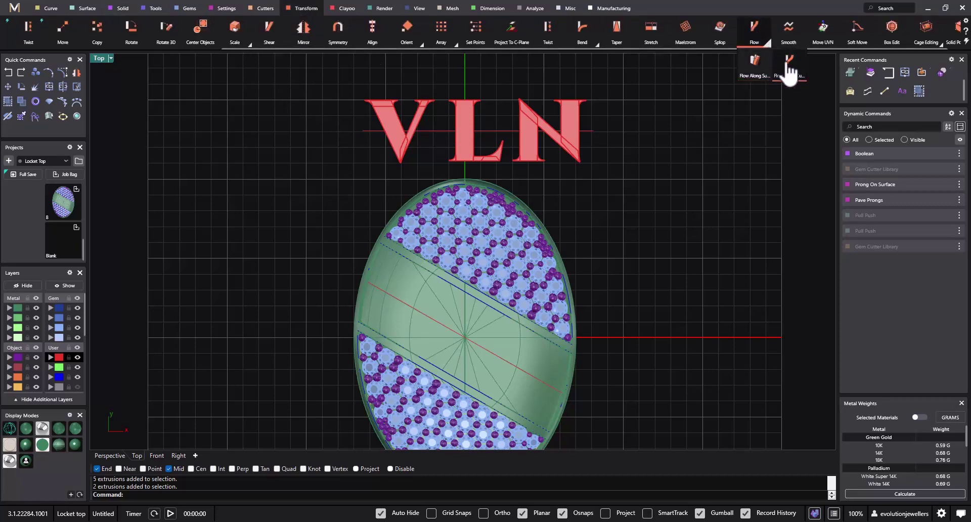
{"action": "left_click", "coordinate": [789, 64]}
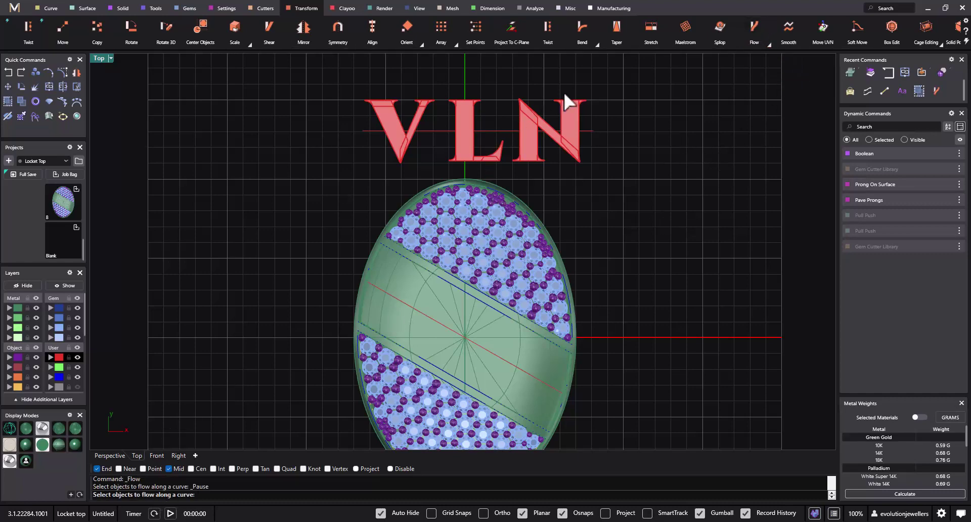
{"action": "left_click", "coordinate": [379, 124]}
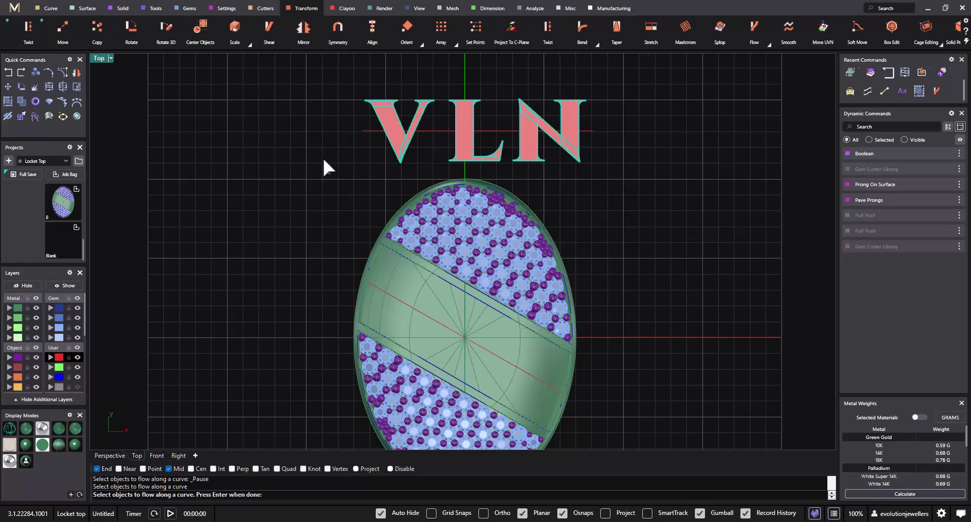
{"action": "key", "text": "Return"}
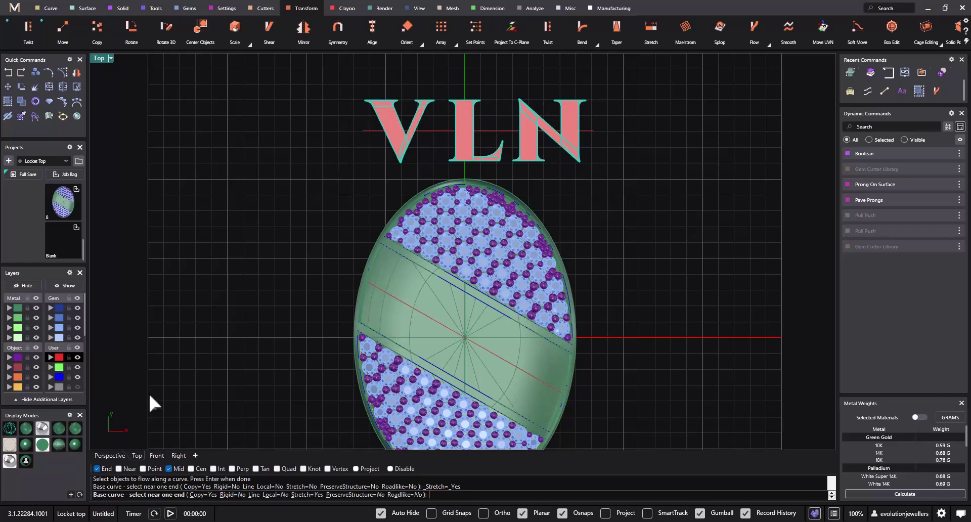
{"action": "left_click", "coordinate": [366, 132]}
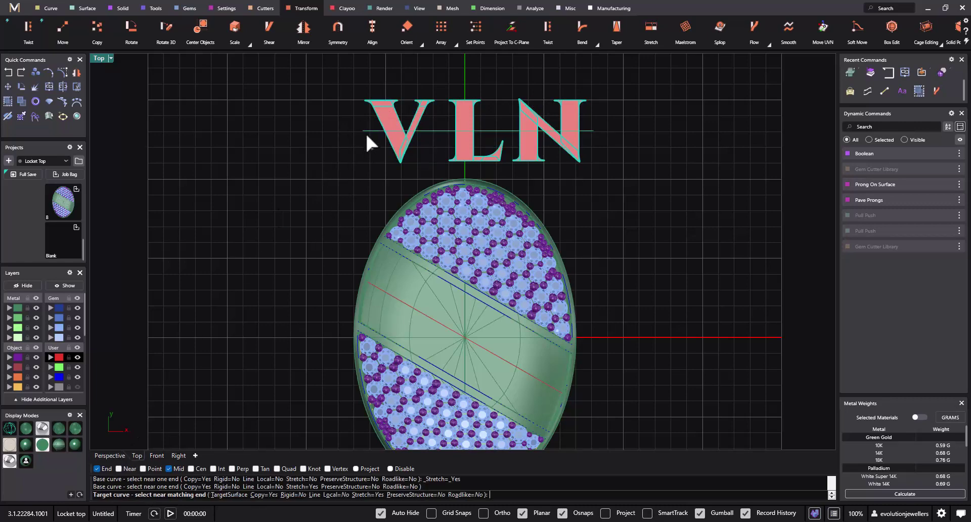
{"action": "left_click", "coordinate": [375, 287]}
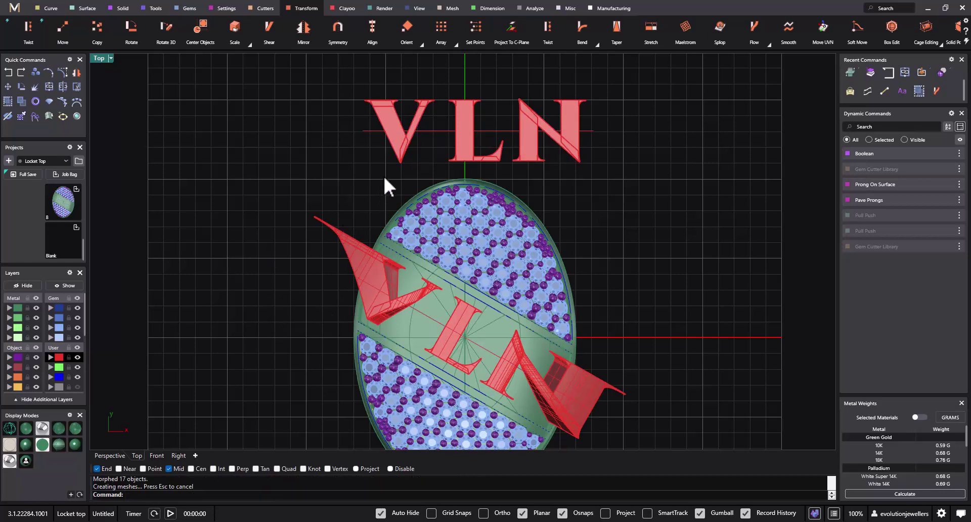
- In the Right view, scale the source VLN lettering vertically to about a quarter of its height so the flowed copy becomes thinner
{"action": "double_click", "coordinate": [99, 59]}
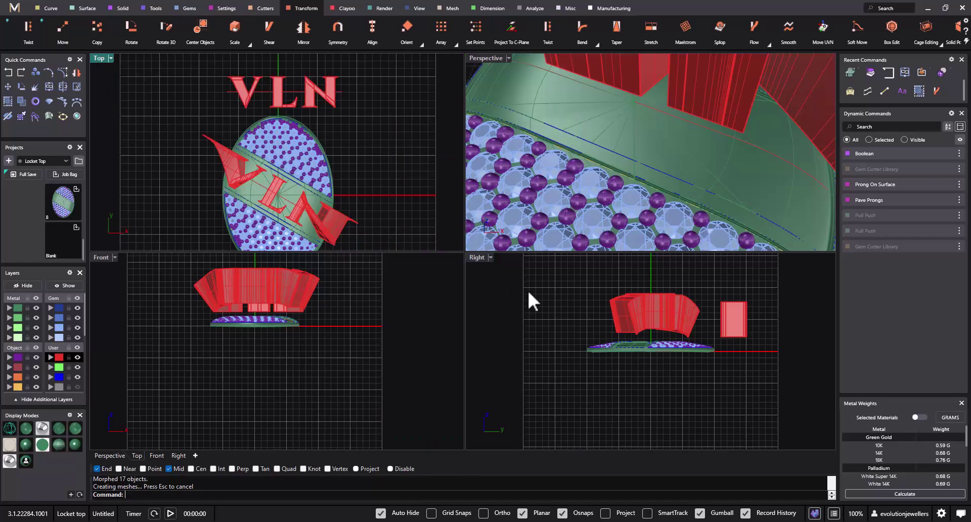
{"action": "double_click", "coordinate": [475, 257]}
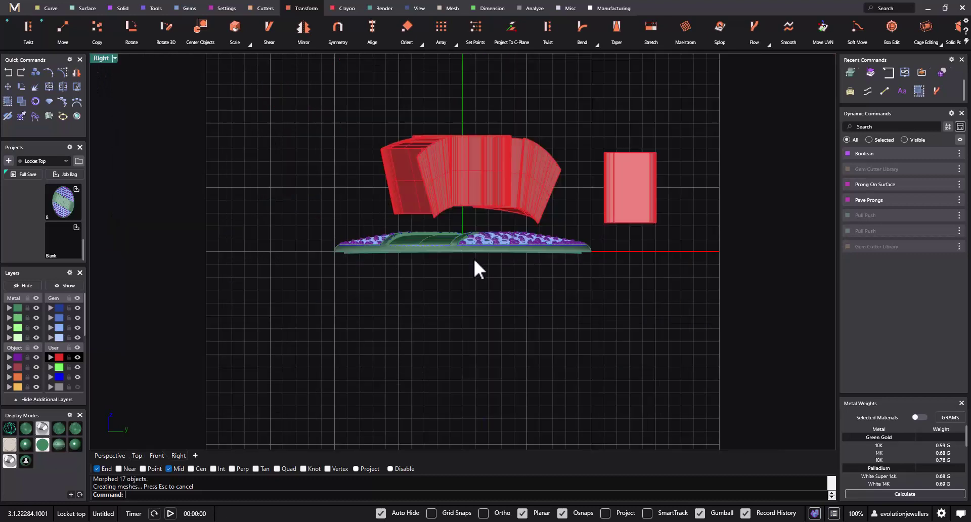
{"action": "scroll", "coordinate": [499, 282], "scroll_direction": "up", "scroll_amount": 5}
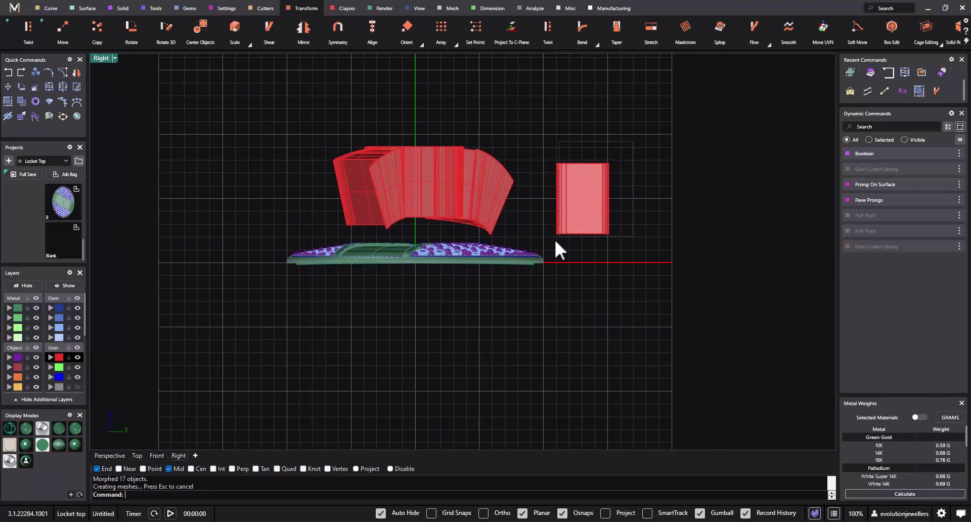
{"action": "left_click", "coordinate": [576, 236]}
{"action": "left_click_drag", "start_coordinate": [582, 231], "coordinate": [585, 212]}
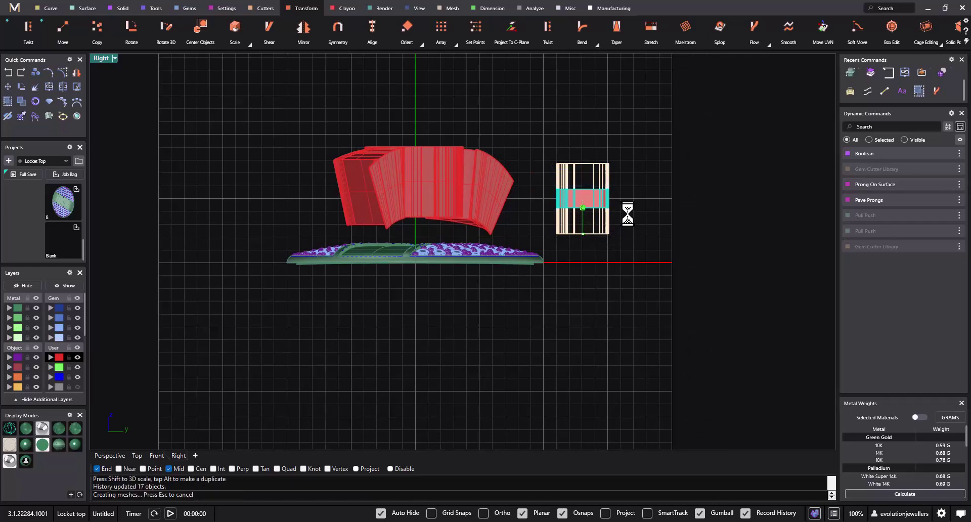
- Lower the flattened source lettering onto the horizontal axis so the flowed letters sink into the locket's band
{"action": "left_click_drag", "start_coordinate": [585, 165], "coordinate": [579, 219]}
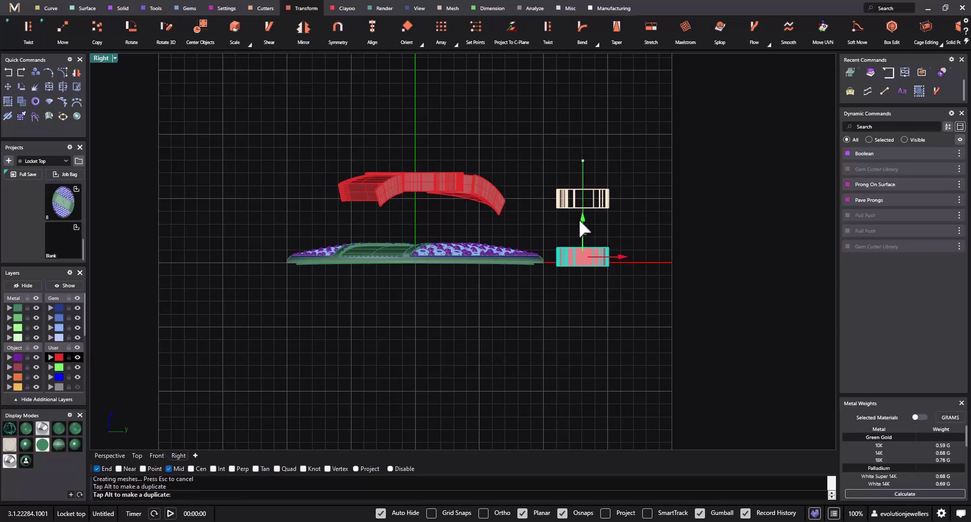
{"action": "scroll", "coordinate": [564, 276], "scroll_direction": "up", "scroll_amount": 2}
{"action": "scroll", "coordinate": [563, 271], "scroll_direction": "up", "scroll_amount": 2}
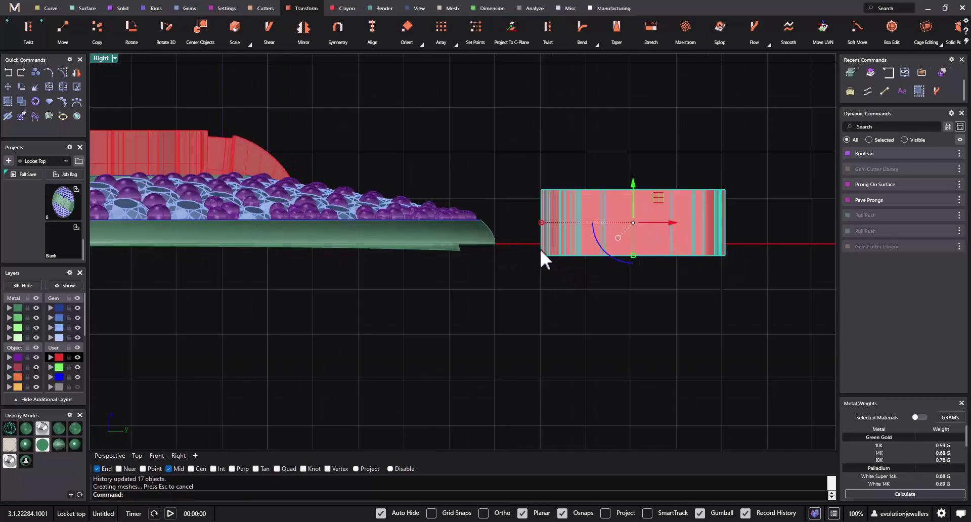
- Examine the size and fit of the flowed letters on the band in the Perspective and Top views
{"action": "double_click", "coordinate": [99, 61]}
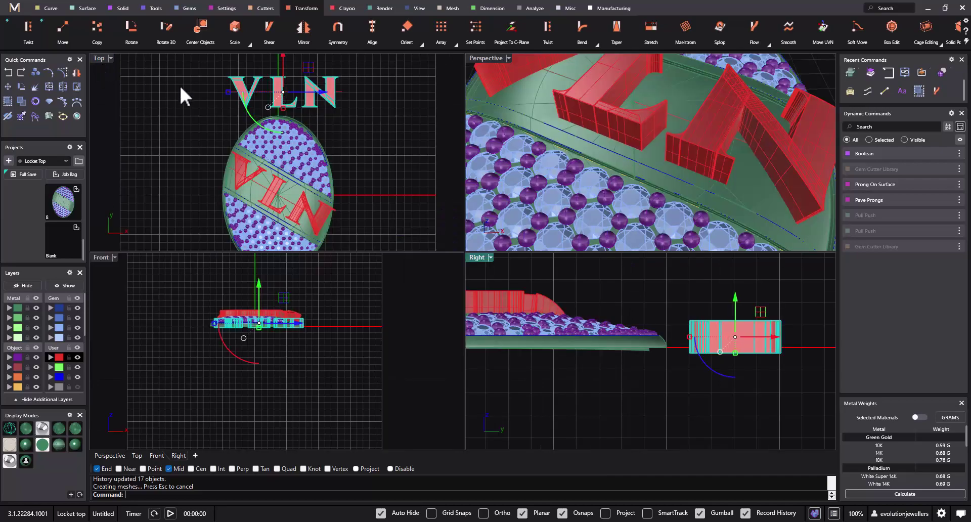
{"action": "double_click", "coordinate": [472, 56]}
{"action": "scroll", "coordinate": [393, 108], "scroll_direction": "down", "scroll_amount": 3}
{"action": "right_click_drag", "start_coordinate": [384, 135], "coordinate": [396, 201]}
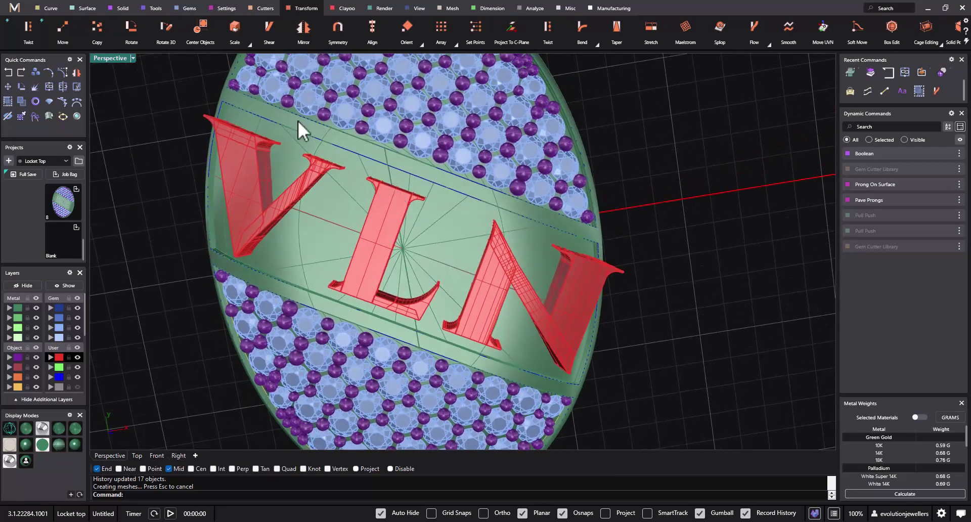
{"action": "double_click", "coordinate": [117, 60]}
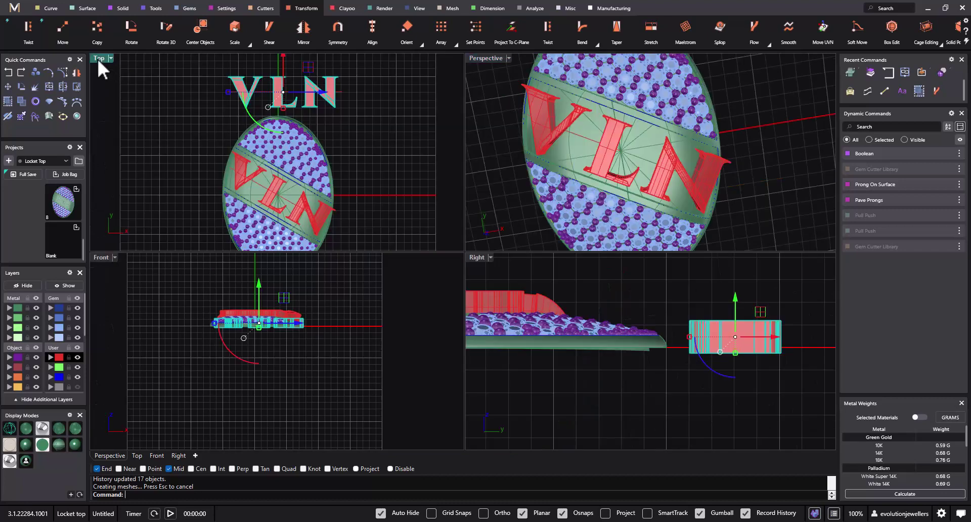
{"action": "double_click", "coordinate": [97, 58]}
{"action": "right_click_drag", "start_coordinate": [206, 165], "coordinate": [251, 150]}
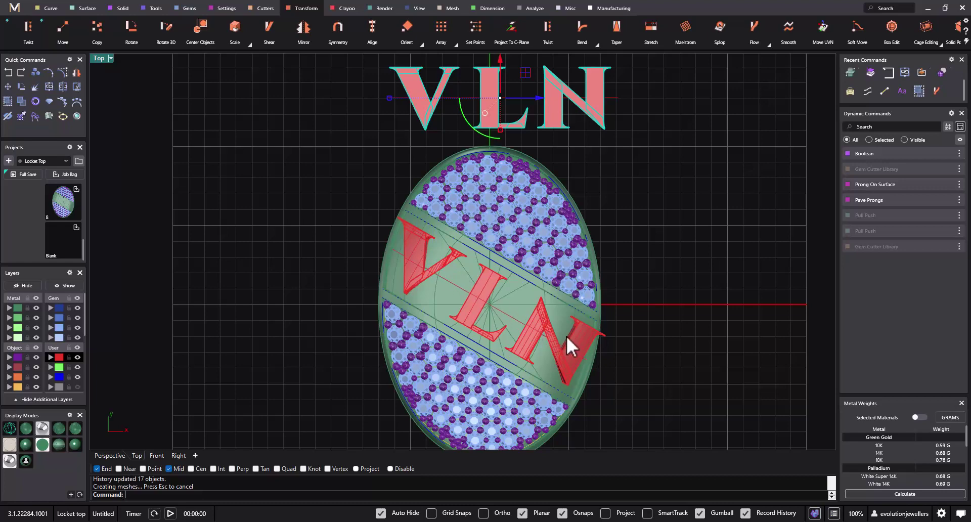
- Try to rotate the source V counterclockwise so its flowed copy stands more upright on the band
{"action": "left_click", "coordinate": [157, 9]}
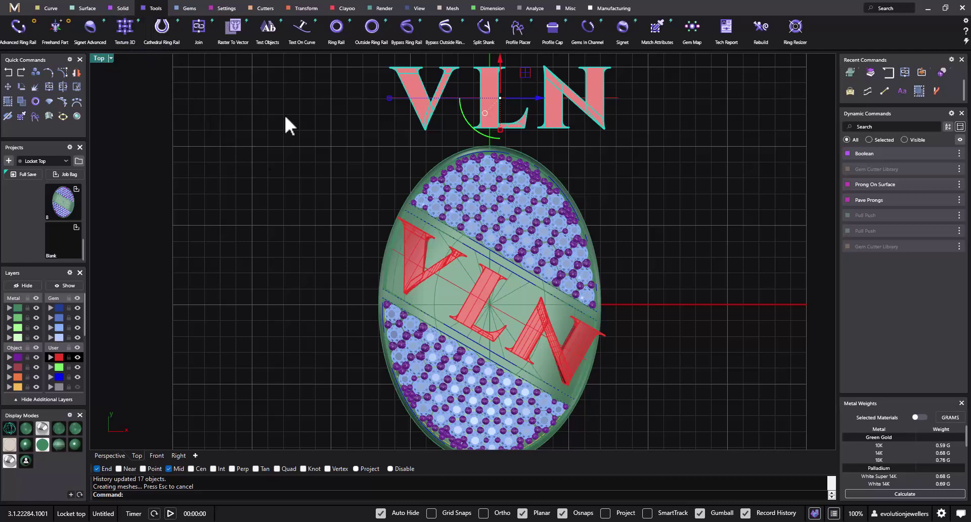
{"action": "left_click", "coordinate": [309, 144]}
{"action": "left_click", "coordinate": [426, 123]}
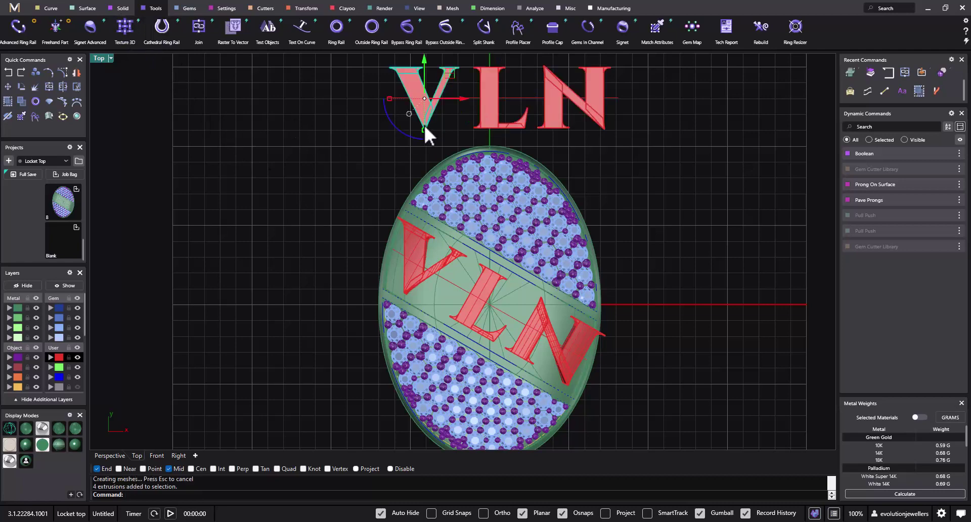
{"action": "left_click_drag", "start_coordinate": [410, 138], "coordinate": [424, 136]}
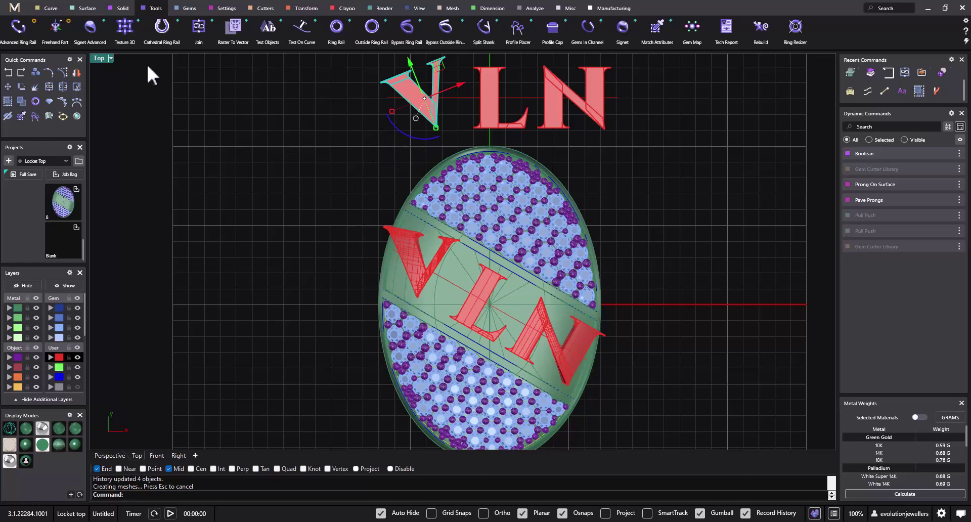
- Check the turned V on the band in the Perspective view and undo its rotation
{"action": "double_click", "coordinate": [101, 57]}
{"action": "left_click", "coordinate": [490, 65]}
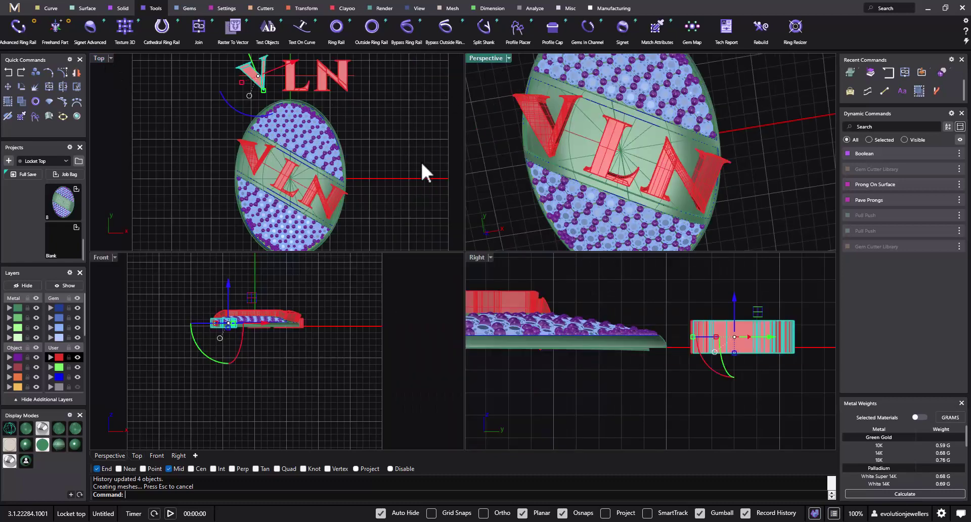
{"action": "double_click", "coordinate": [471, 56]}
{"action": "right_click_drag", "start_coordinate": [313, 241], "coordinate": [356, 236]}
{"action": "double_click", "coordinate": [117, 57]}
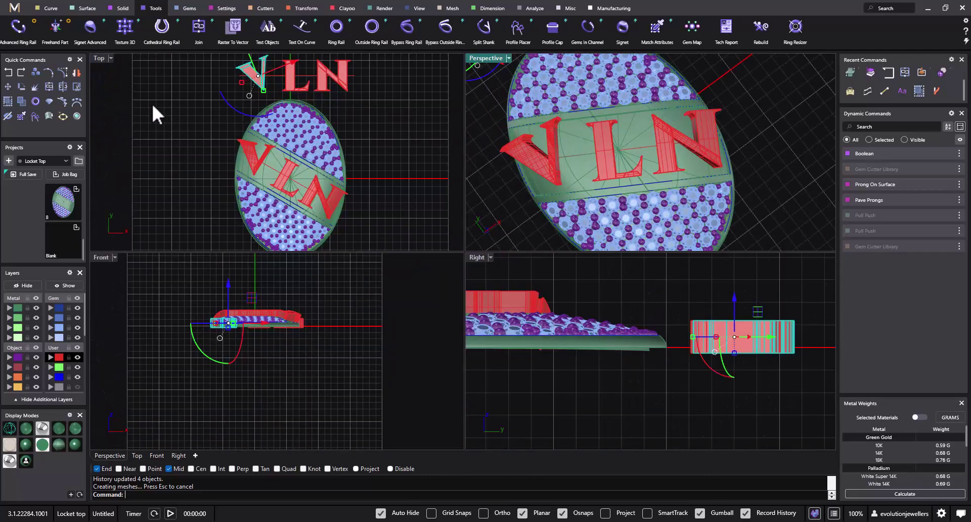
{"action": "left_click", "coordinate": [8, 73]}
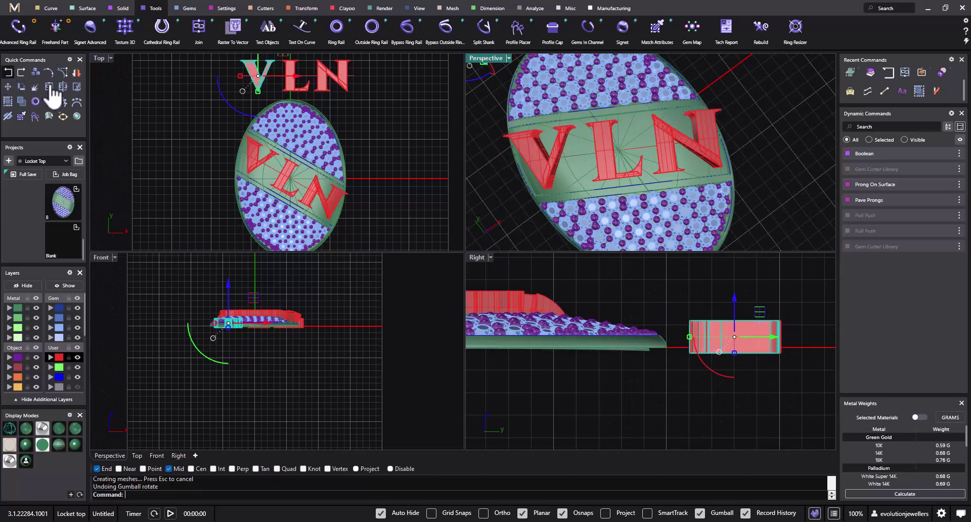
- In the Top view, select all three source letters and scale them uniformly to about two thirds of their size
{"action": "double_click", "coordinate": [97, 55]}
{"action": "right_click_drag", "start_coordinate": [253, 154], "coordinate": [255, 177]}
{"action": "left_click_drag", "start_coordinate": [444, 202], "coordinate": [414, 205]}
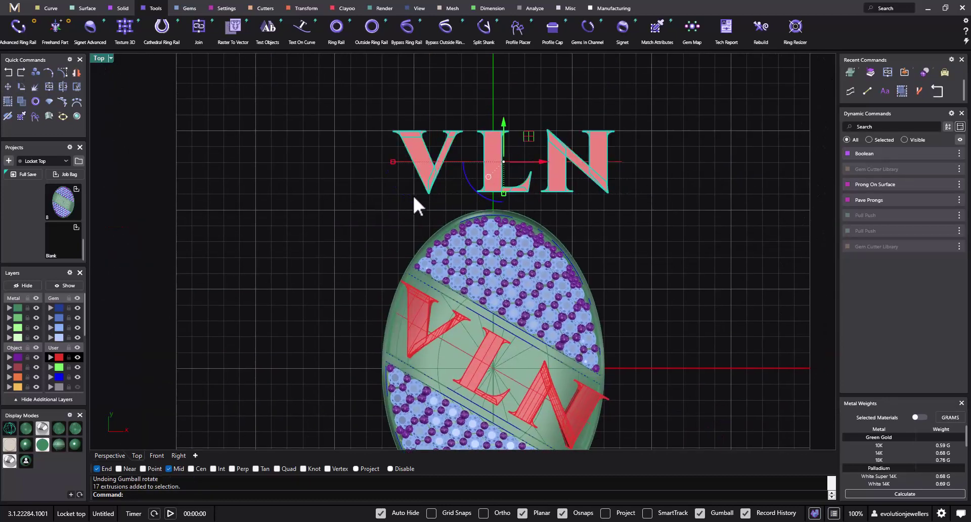
{"action": "left_click_drag", "start_coordinate": [393, 160], "coordinate": [431, 191]}
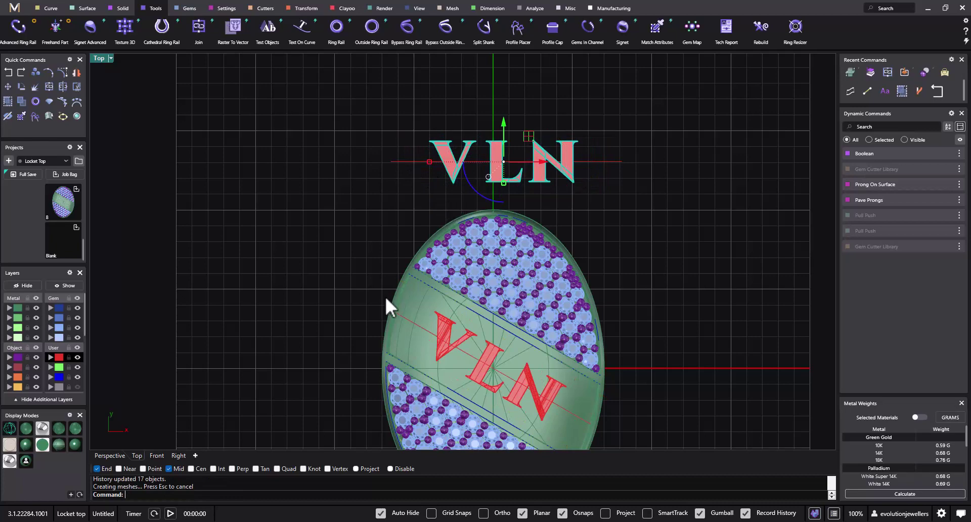
- Rotate the source V and L each about 30 degrees counterclockwise so their flowed copies stand upright on the band
{"action": "right_click_drag", "start_coordinate": [621, 238], "coordinate": [576, 216]}
{"action": "left_click", "coordinate": [354, 159]}
{"action": "left_click", "coordinate": [404, 158]}
{"action": "mouse_move", "coordinate": [398, 182]}
{"action": "left_mouse_down"}
{"action": "mouse_move", "coordinate": [409, 173]}
{"action": "mouse_move", "coordinate": [407, 183]}
{"action": "left_mouse_up"}
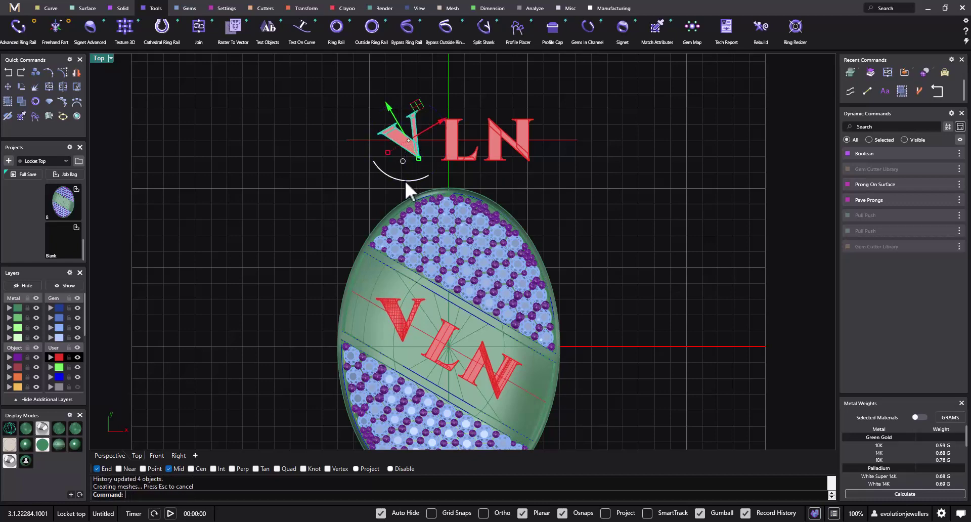
{"action": "left_click", "coordinate": [448, 162]}
{"action": "left_click_drag", "start_coordinate": [442, 175], "coordinate": [458, 177]}
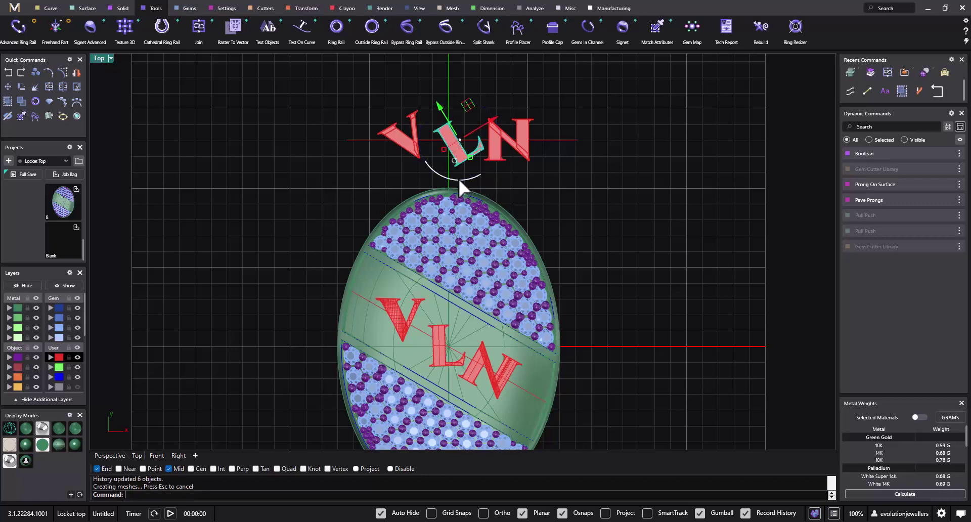
- Rotate the source N about 30 degrees counterclockwise and shift it along the line away from the L
{"action": "left_click", "coordinate": [503, 172]}
{"action": "left_click_drag", "start_coordinate": [499, 178], "coordinate": [515, 184]}
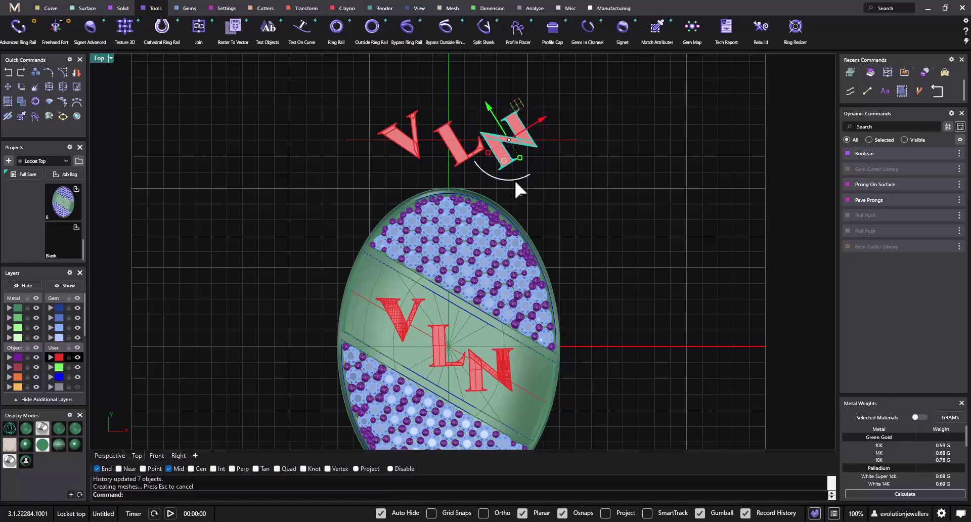
{"action": "left_click_drag", "start_coordinate": [515, 183], "coordinate": [514, 183]}
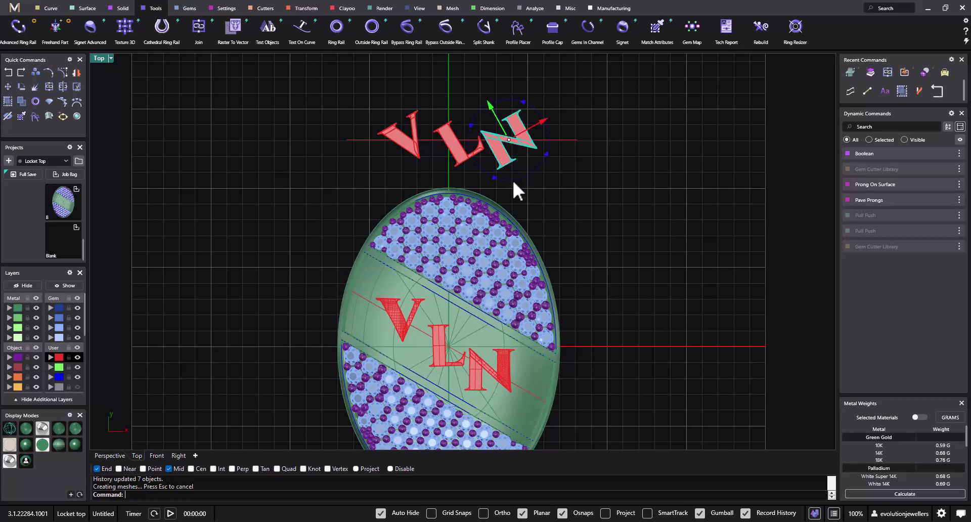
{"action": "left_click_drag", "start_coordinate": [512, 184], "coordinate": [514, 180]}
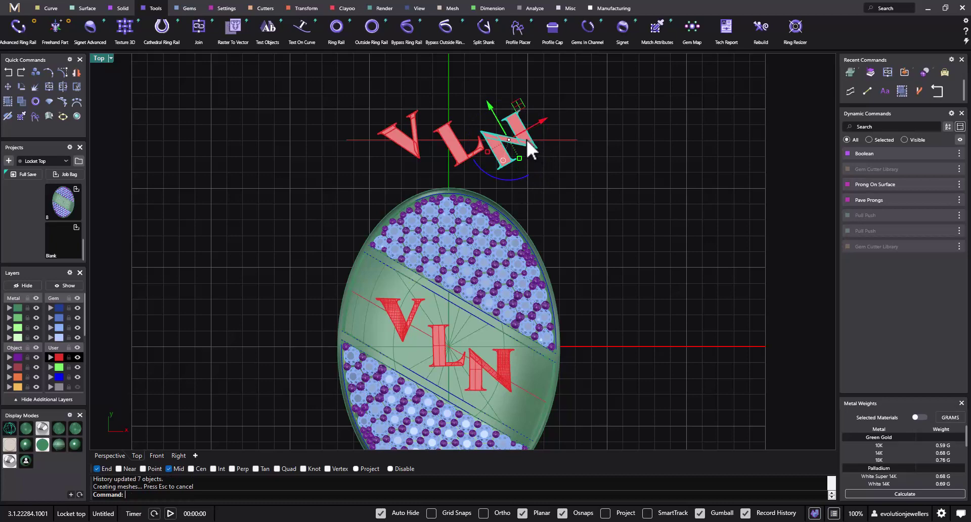
{"action": "left_click_drag", "start_coordinate": [529, 138], "coordinate": [534, 142]}
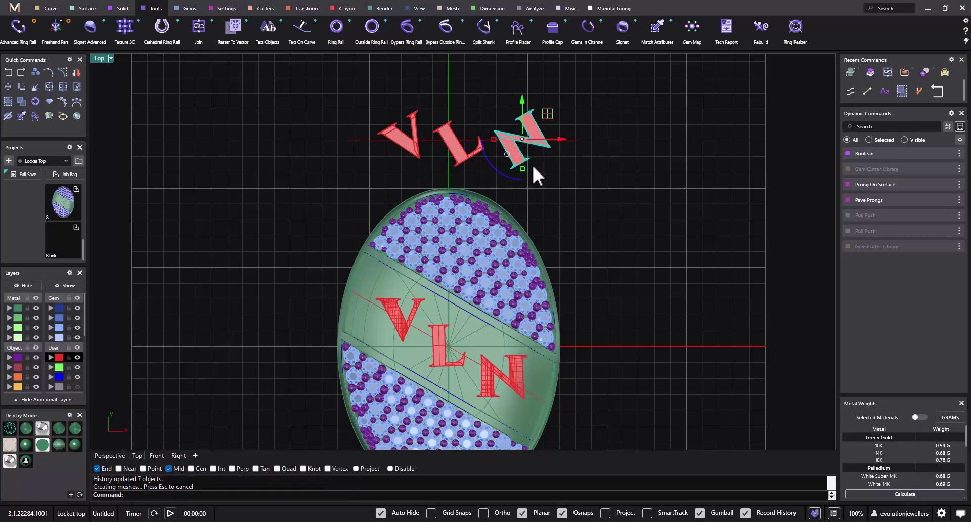
{"action": "left_click", "coordinate": [572, 230]}
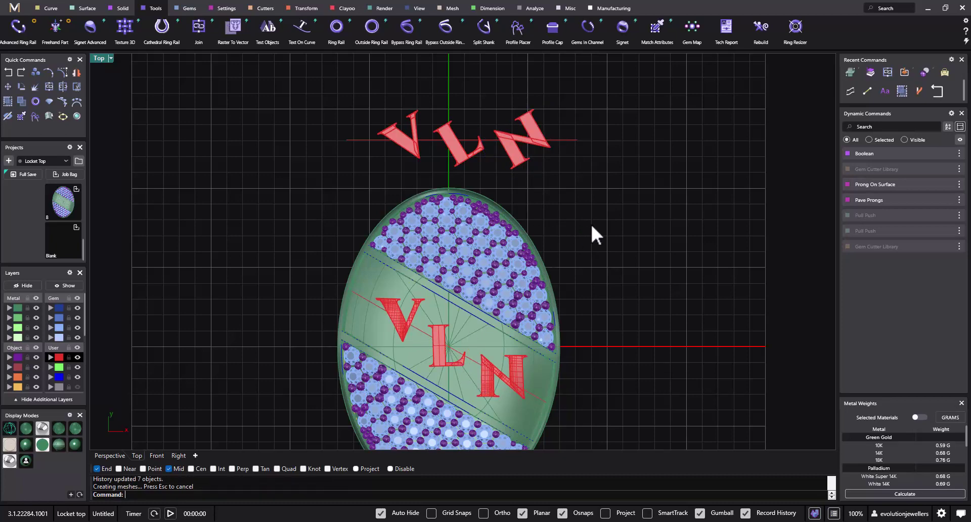
- Fine-tune the rotation of the source L and N so their flowed copies stand straight on the band
{"action": "scroll", "coordinate": [520, 388], "scroll_direction": "up", "scroll_amount": 3}
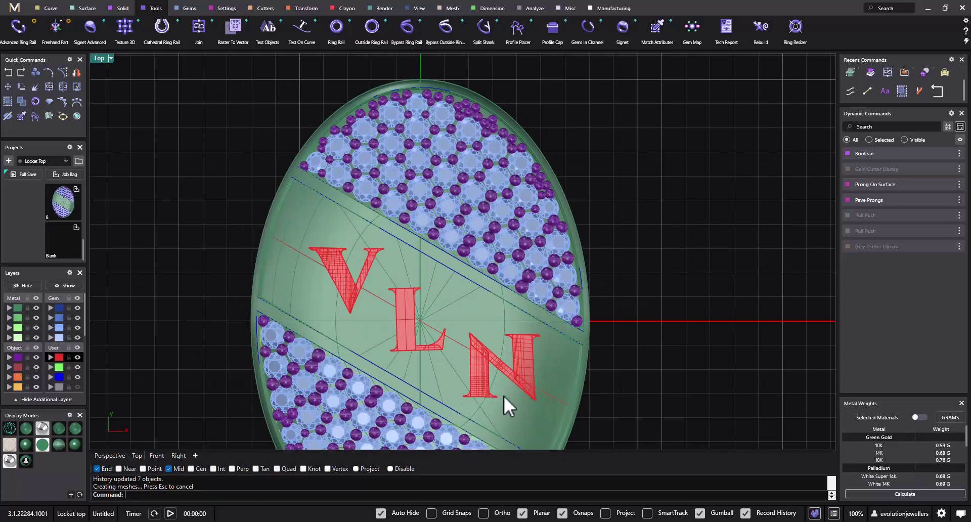
{"action": "scroll", "coordinate": [507, 390], "scroll_direction": "down", "scroll_amount": 1}
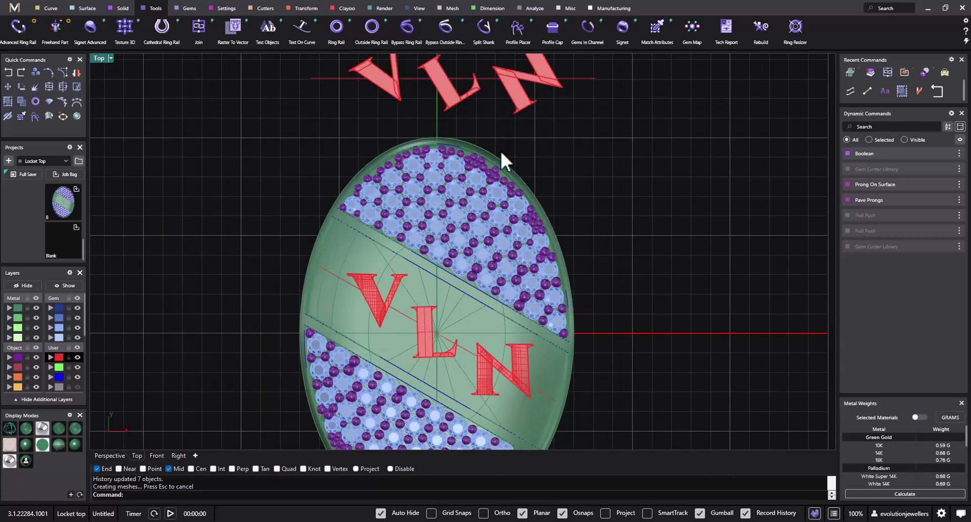
{"action": "left_click", "coordinate": [467, 110]}
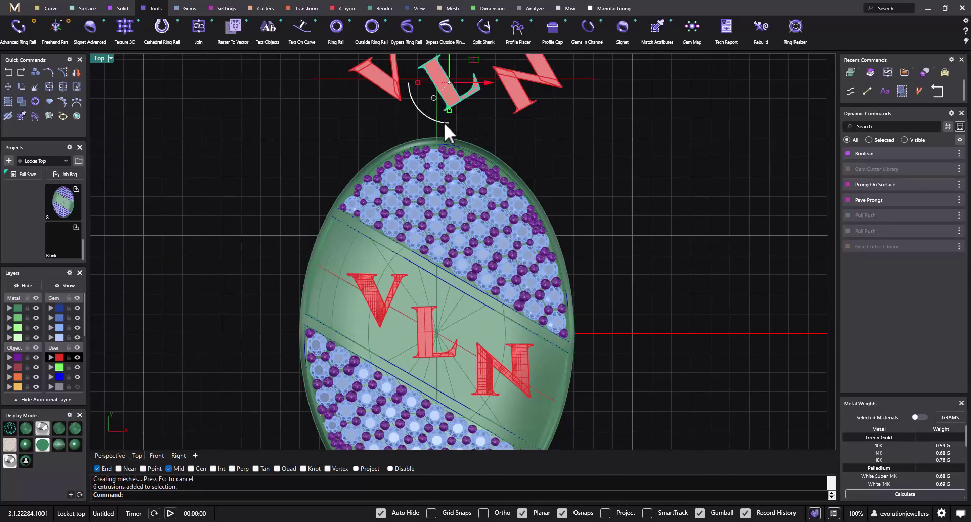
{"action": "left_click_drag", "start_coordinate": [442, 119], "coordinate": [441, 117]}
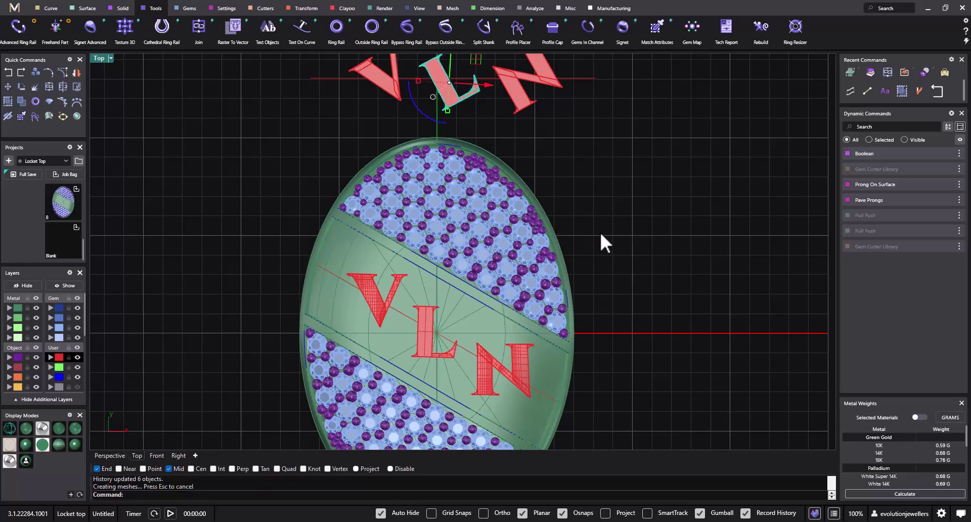
{"action": "left_click", "coordinate": [527, 112]}
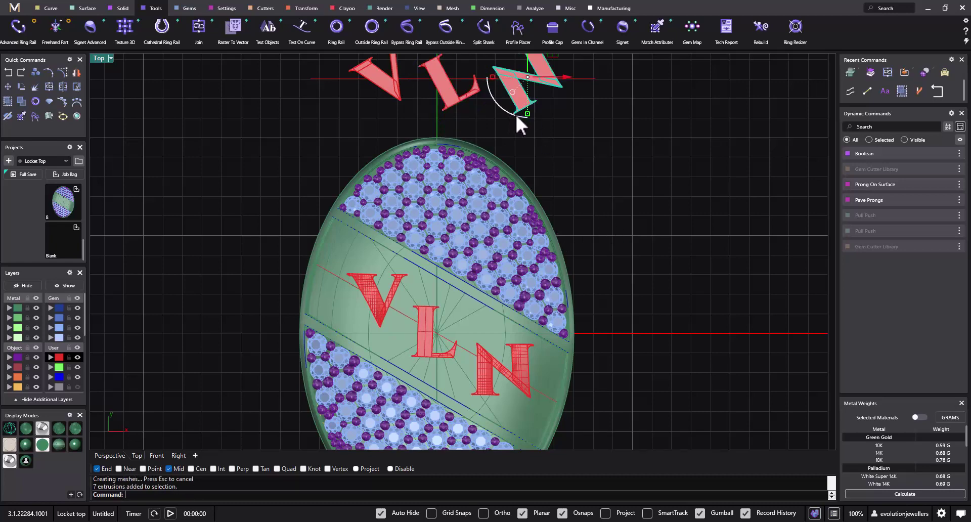
{"action": "scroll", "coordinate": [515, 114], "scroll_direction": "up", "scroll_amount": 1}
{"action": "left_click_drag", "start_coordinate": [508, 101], "coordinate": [506, 105]}
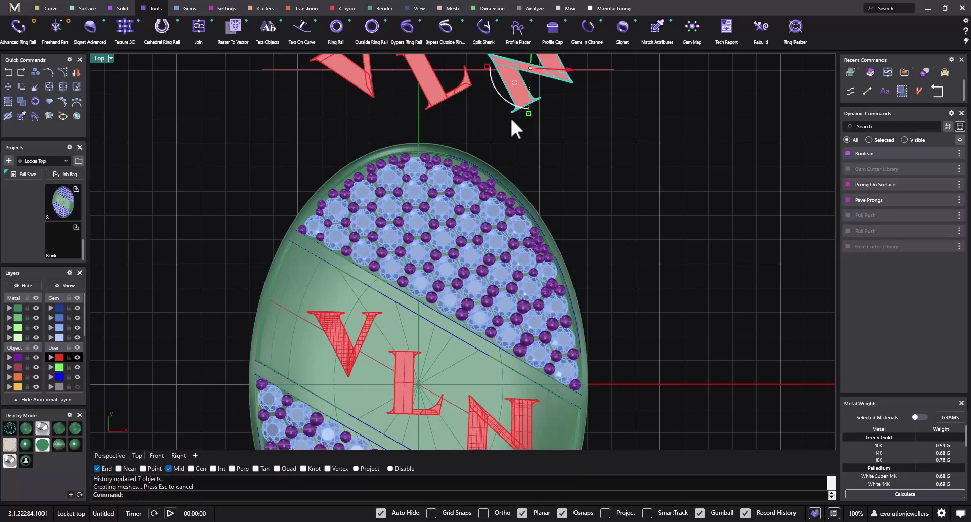
{"action": "left_click", "coordinate": [630, 207]}
{"action": "scroll", "coordinate": [651, 254], "scroll_direction": "down", "scroll_amount": 1}
{"action": "scroll", "coordinate": [645, 223], "scroll_direction": "down", "scroll_amount": 2}
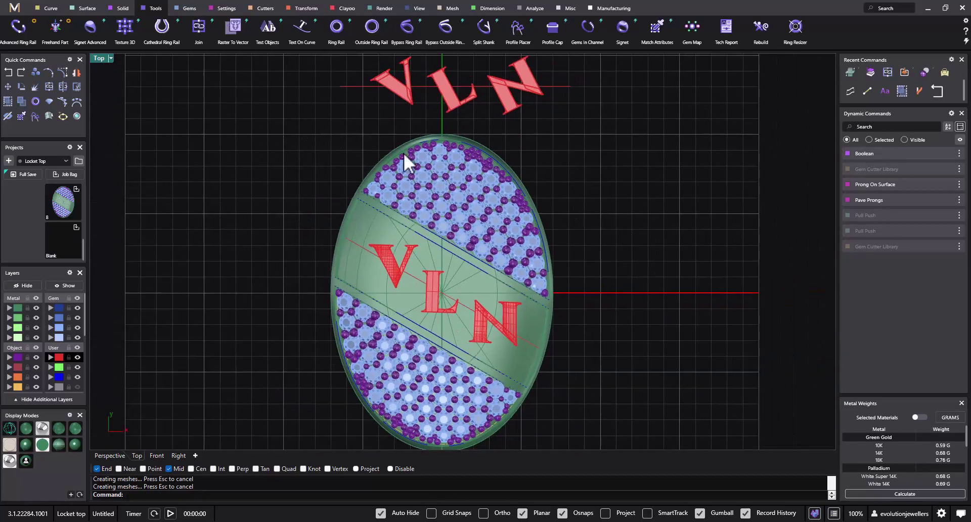
{"action": "scroll", "coordinate": [576, 148], "scroll_direction": "down", "scroll_amount": 2}
- Hide the red lettering, purple prong and light blue gem layers so only the locket metal and blue curves remain
{"action": "key", "text": "ctrl+a"}
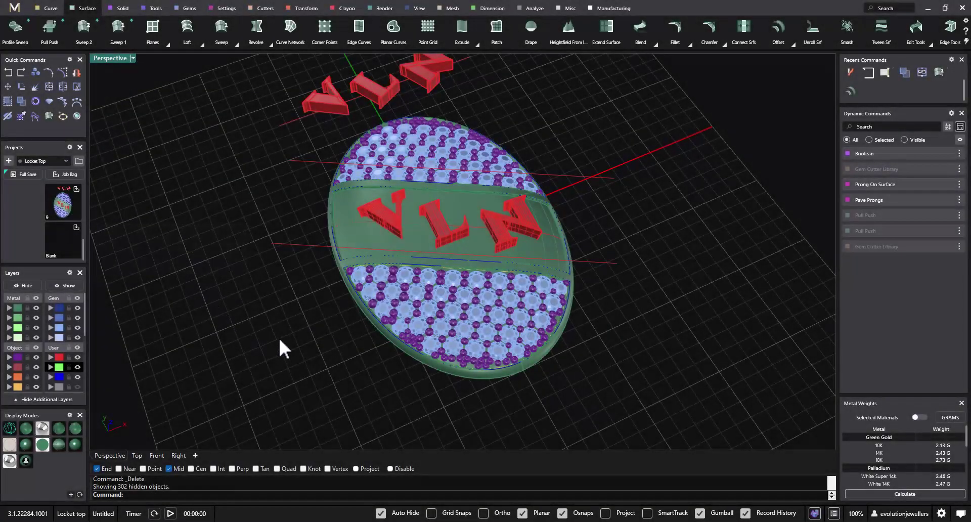
{"action": "right_click_drag", "start_coordinate": [376, 367], "coordinate": [349, 298]}
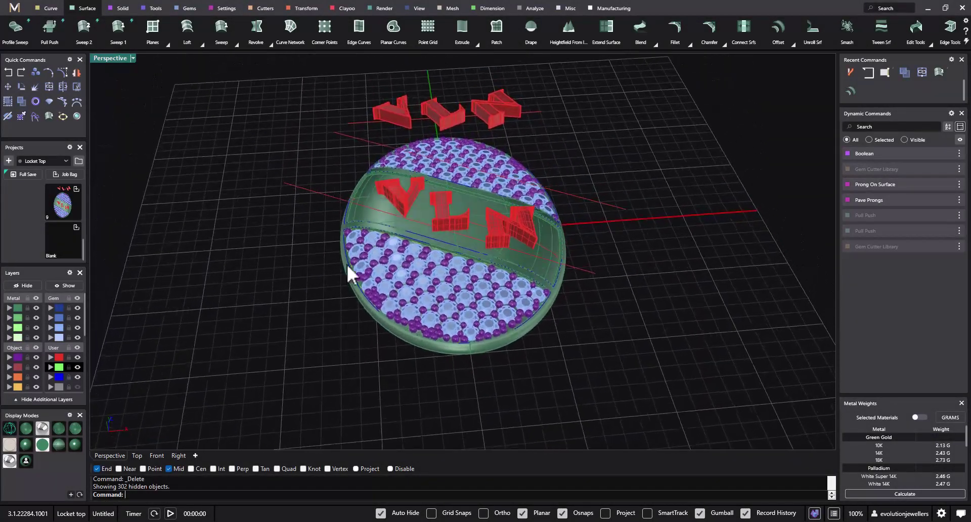
{"action": "scroll", "coordinate": [356, 203], "scroll_direction": "up", "scroll_amount": 5}
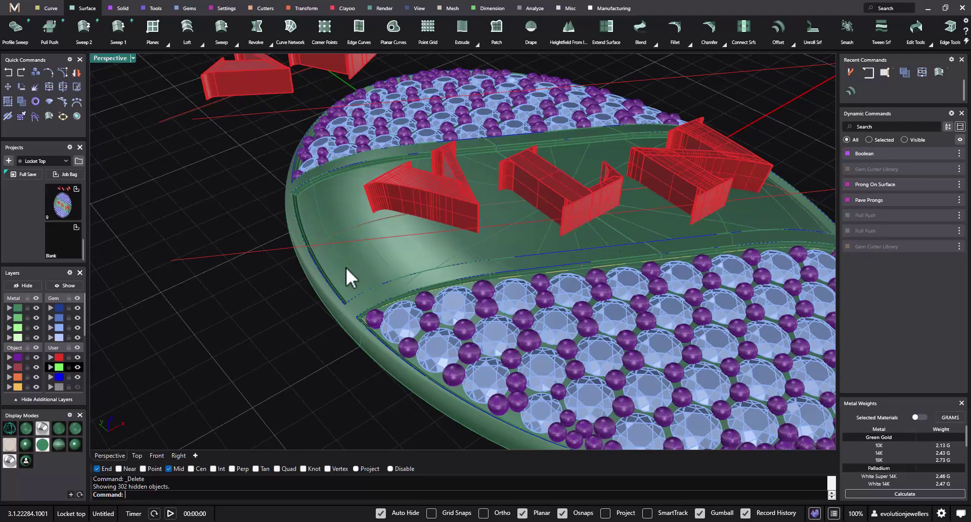
{"action": "scroll", "coordinate": [312, 296], "scroll_direction": "down", "scroll_amount": 5}
{"action": "right_click_drag", "start_coordinate": [312, 296], "coordinate": [292, 321]}
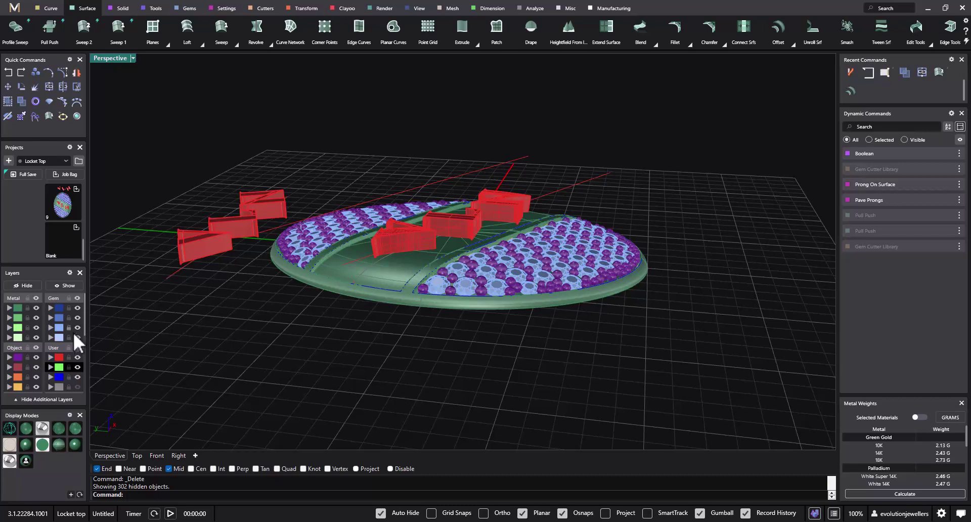
{"action": "left_click", "coordinate": [78, 358]}
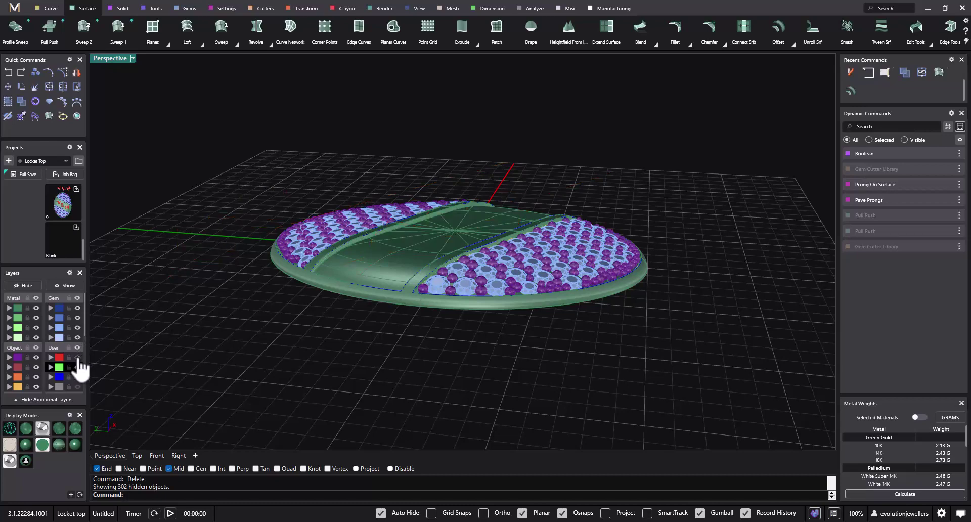
{"action": "left_click", "coordinate": [36, 357]}
{"action": "left_click", "coordinate": [77, 328]}
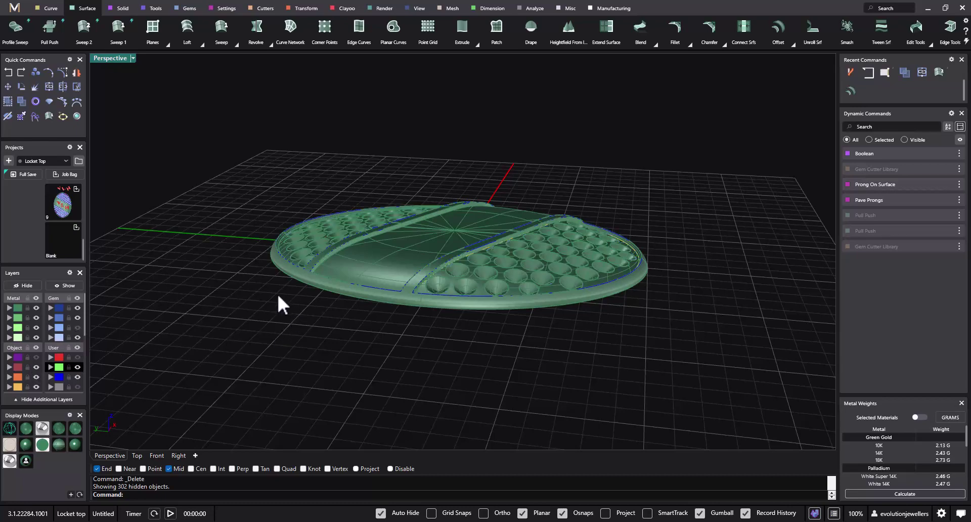
- Delete all the curves on the blue user layer
{"action": "left_click", "coordinate": [59, 377]}
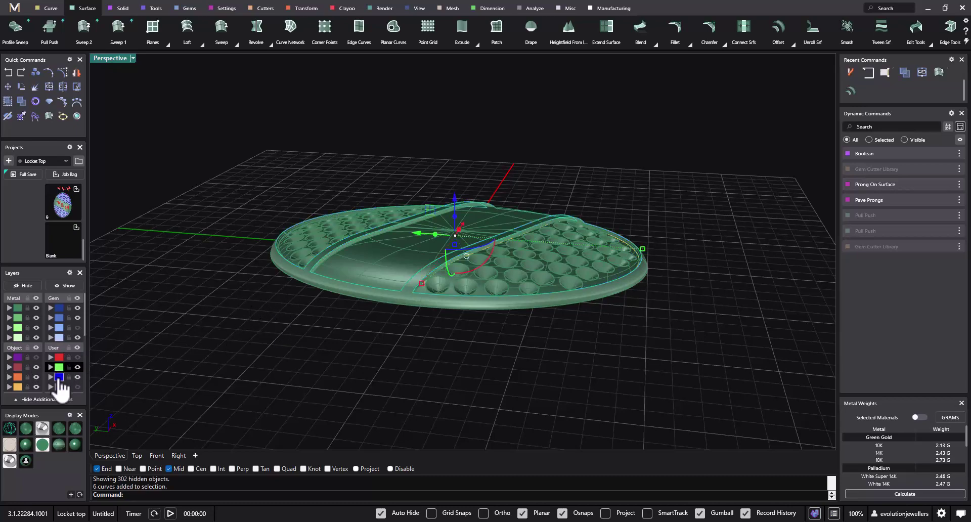
{"action": "key", "text": "Delete"}
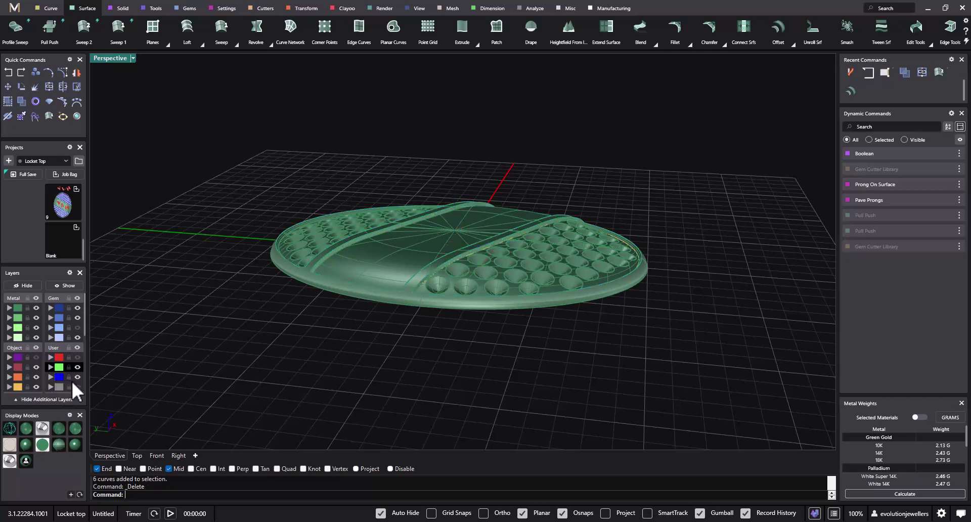
{"action": "right_click_drag", "start_coordinate": [301, 349], "coordinate": [285, 401]}
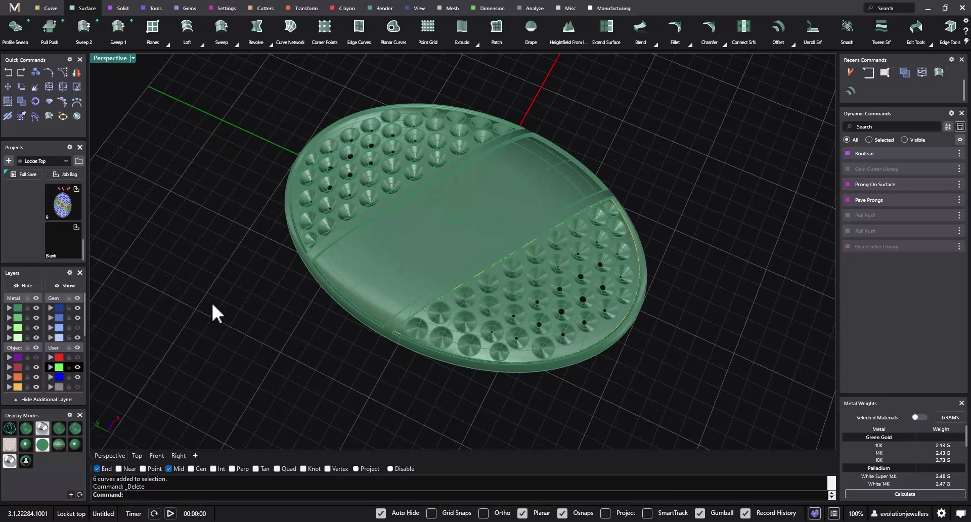
- Bring saved version 4 of the Locket Top project, the plain dome, into the scene over the current model
{"action": "scroll", "coordinate": [63, 223], "scroll_direction": "up", "scroll_amount": 5}
{"action": "scroll", "coordinate": [63, 223], "scroll_direction": "up", "scroll_amount": 2}
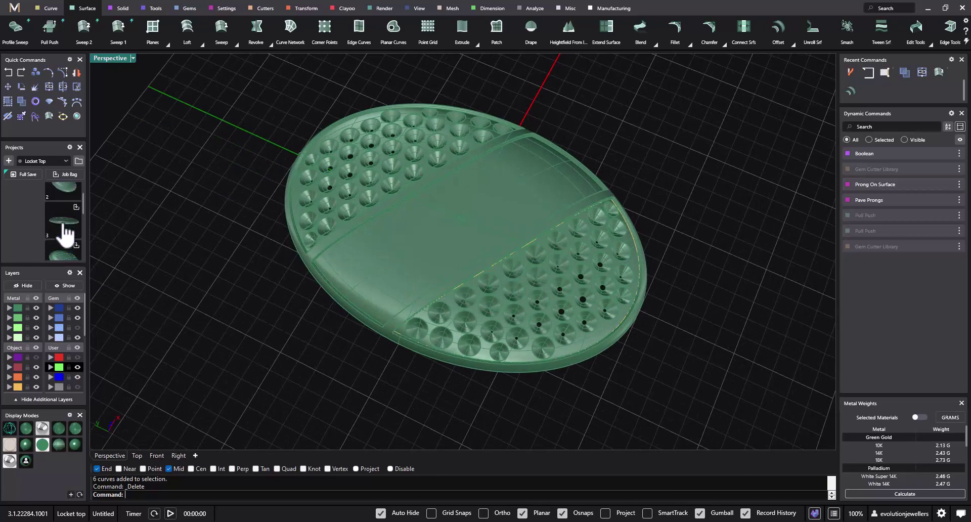
{"action": "scroll", "coordinate": [63, 224], "scroll_direction": "down", "scroll_amount": 1}
{"action": "double_click", "coordinate": [62, 223]}
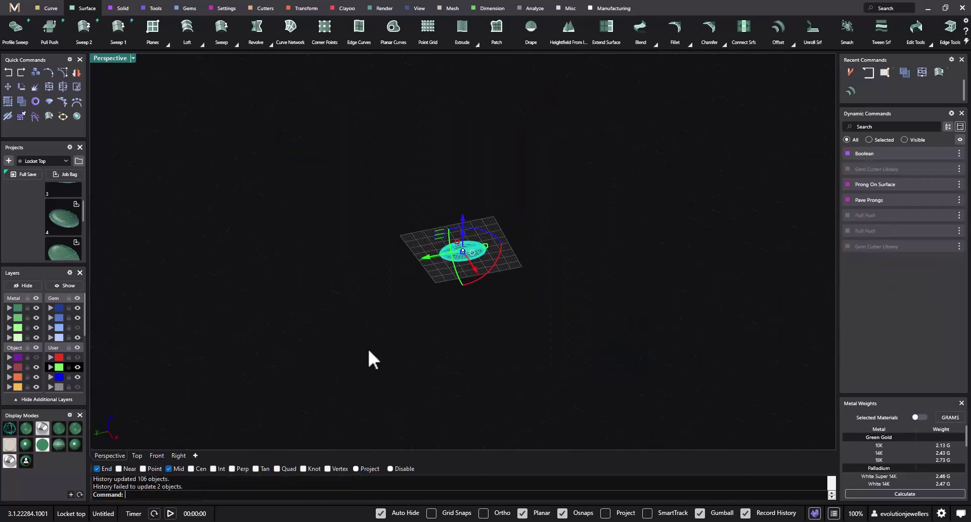
{"action": "scroll", "coordinate": [454, 260], "scroll_direction": "up", "scroll_amount": 10}
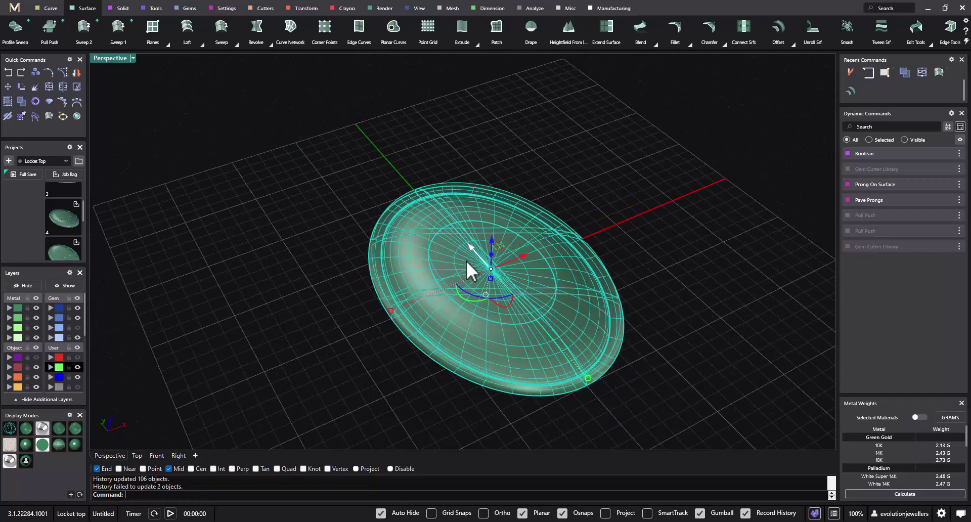
{"action": "left_click", "coordinate": [257, 277]}
{"action": "right_click_drag", "start_coordinate": [258, 280], "coordinate": [223, 337]}
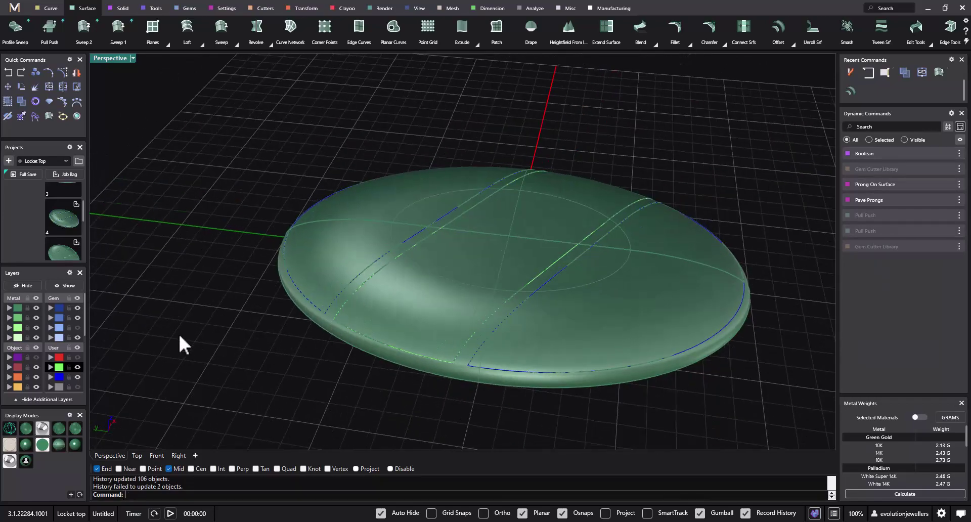
- Select all the curves that came in with the plain dome and delete them
{"action": "left_click", "coordinate": [814, 513]}
{"action": "left_click", "coordinate": [842, 357]}
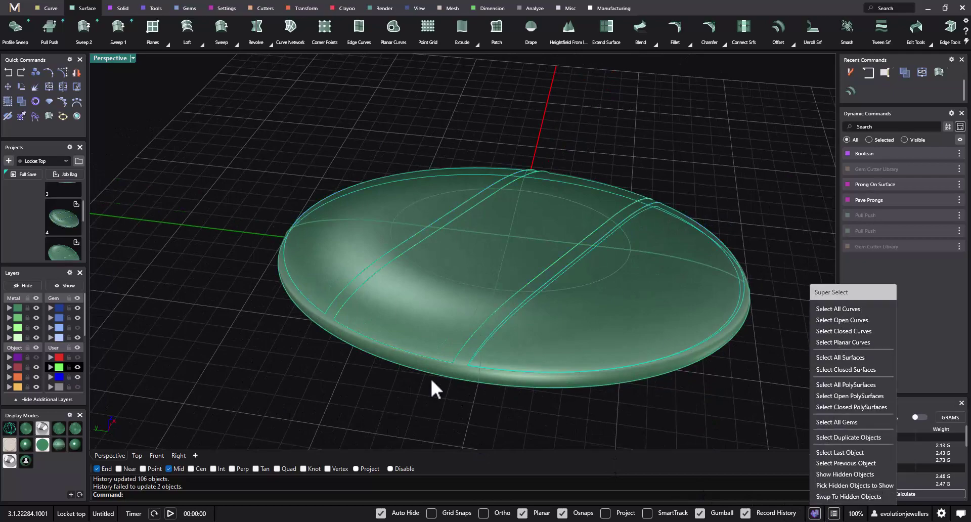
{"action": "key", "text": "Delete"}
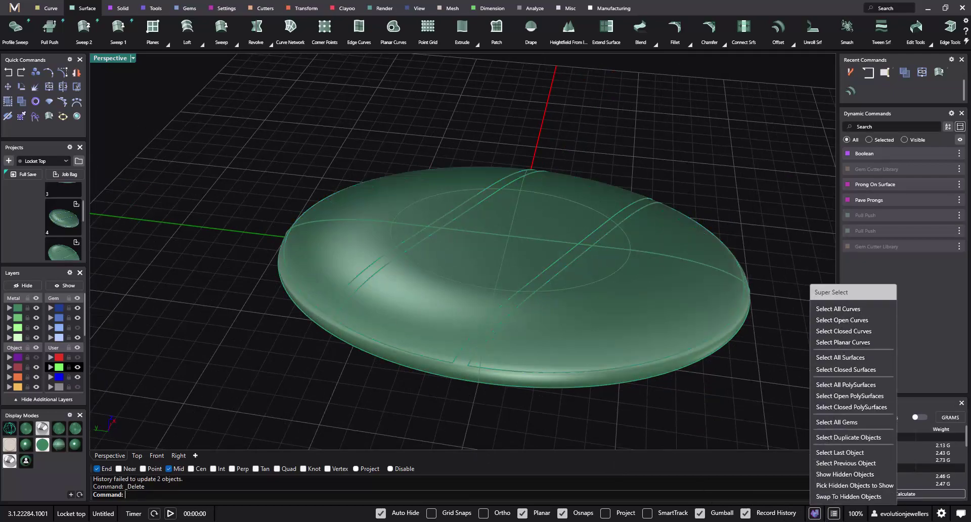
{"action": "right_click_drag", "start_coordinate": [296, 372], "coordinate": [356, 348]}
{"action": "right_click_drag", "start_coordinate": [360, 331], "coordinate": [330, 340]}
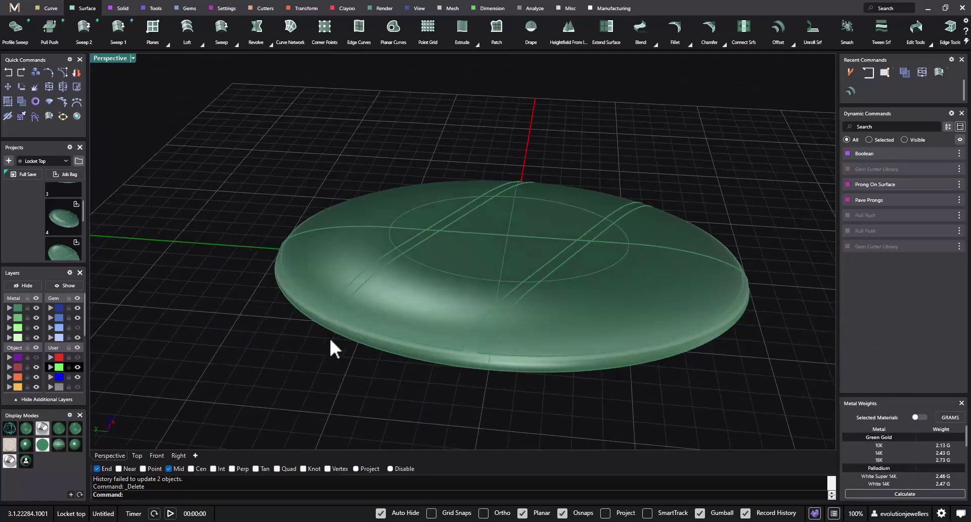
- Assign the imported plain dome polysurface to the orange Cutting layer
{"action": "left_click", "coordinate": [384, 306]}
{"action": "left_click", "coordinate": [268, 334]}
{"action": "right_click_drag", "start_coordinate": [293, 332], "coordinate": [305, 257]}
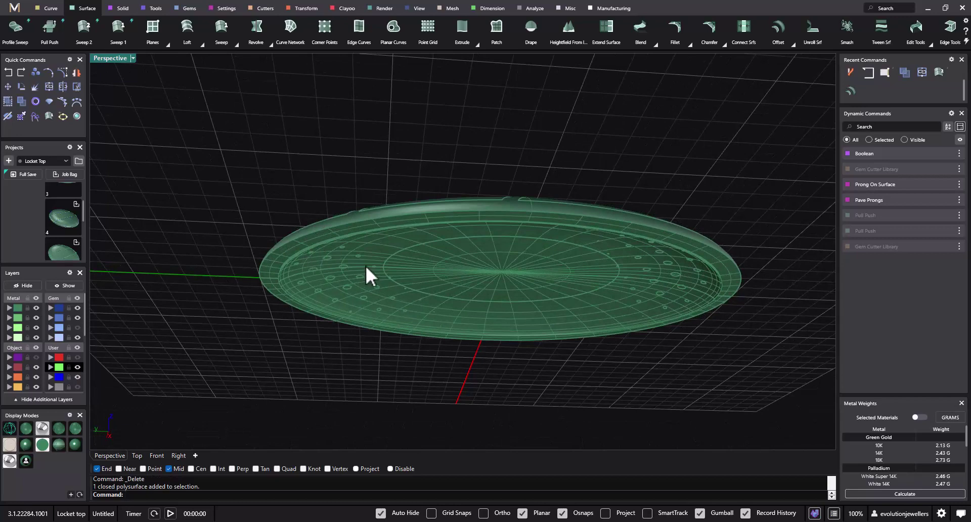
{"action": "right_click_drag", "start_coordinate": [366, 268], "coordinate": [359, 322]}
{"action": "left_click", "coordinate": [385, 293]}
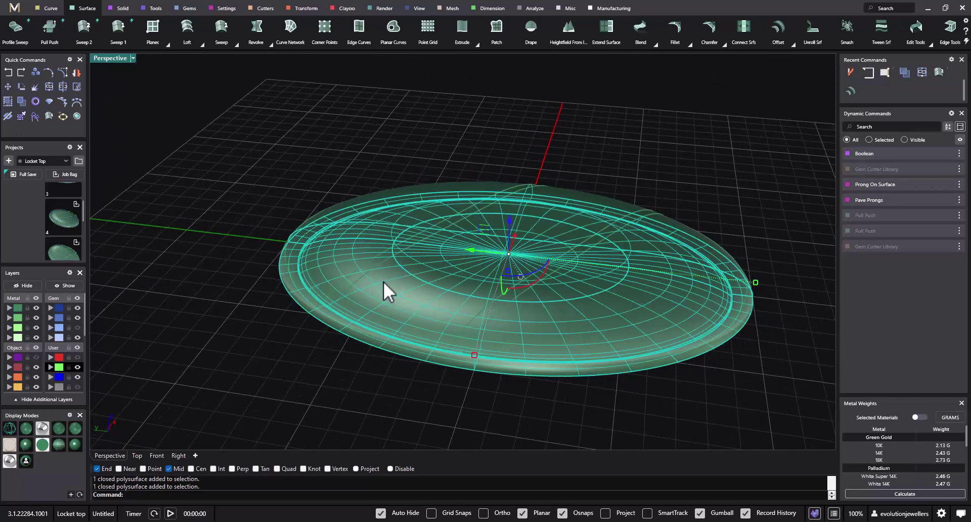
{"action": "left_click", "coordinate": [15, 377]}
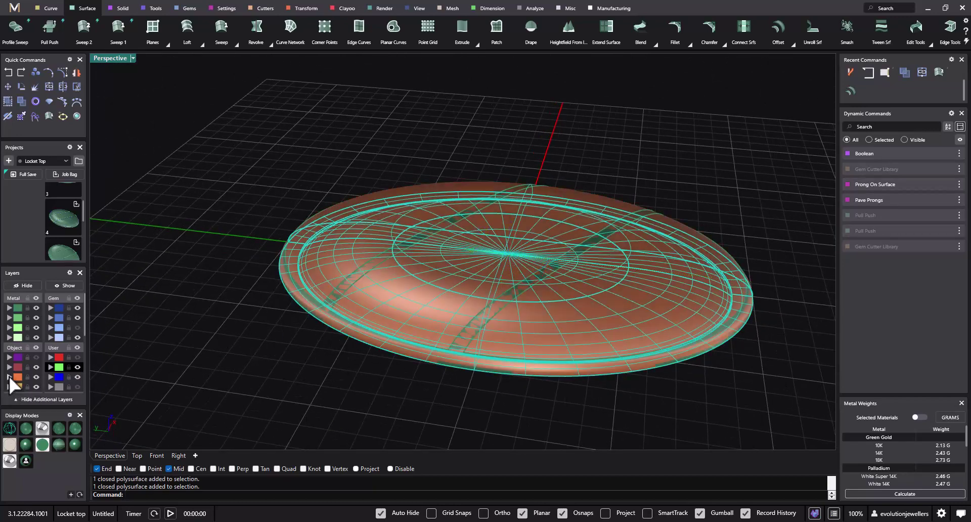
{"action": "left_click", "coordinate": [224, 363]}
- Hide the dark green metal layer and show the red lettering layer with the Cutting dome
{"action": "left_click", "coordinate": [35, 308]}
{"action": "right_click_drag", "start_coordinate": [338, 367], "coordinate": [302, 345]}
{"action": "left_click", "coordinate": [78, 367]}
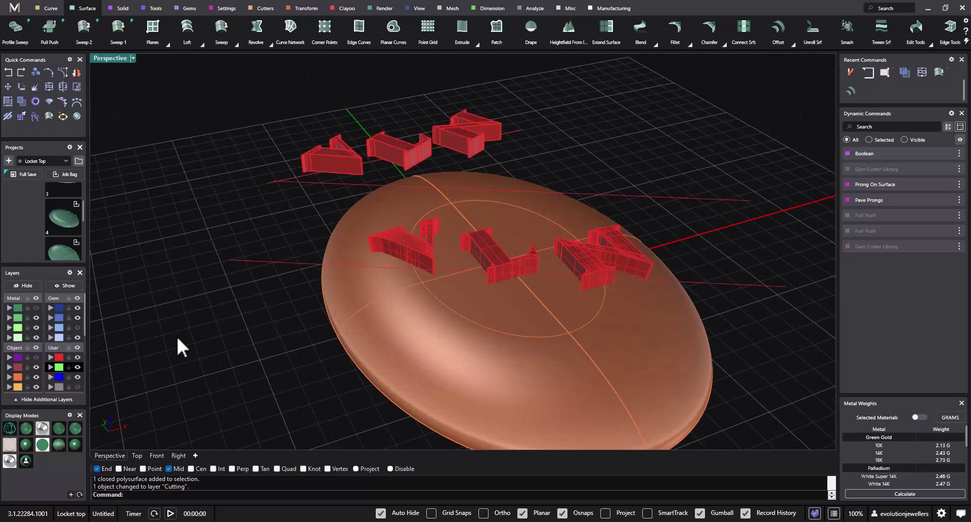
- Lower the three source letters and stretch them vertically so their flowed copies sink into the orange dome
{"action": "right_click_drag", "start_coordinate": [200, 351], "coordinate": [526, 268]}
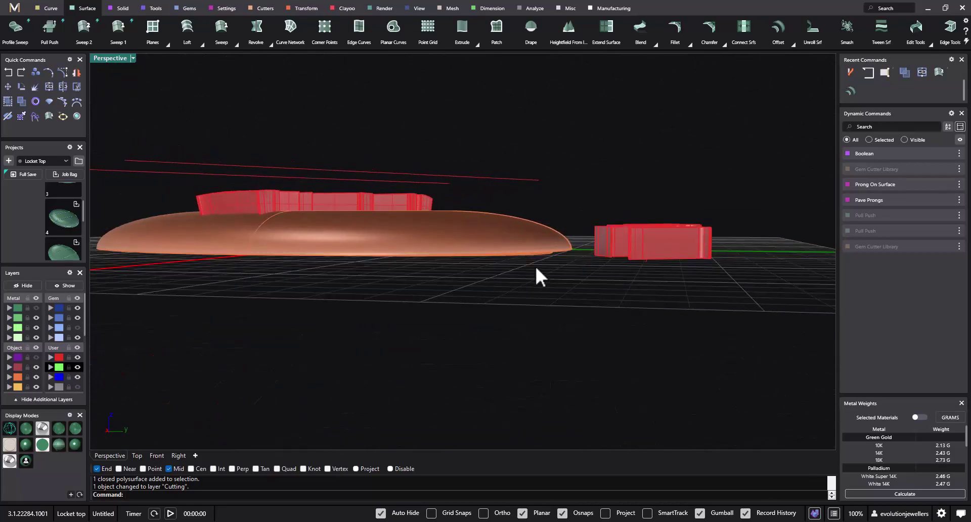
{"action": "left_click_drag", "start_coordinate": [633, 238], "coordinate": [620, 240]}
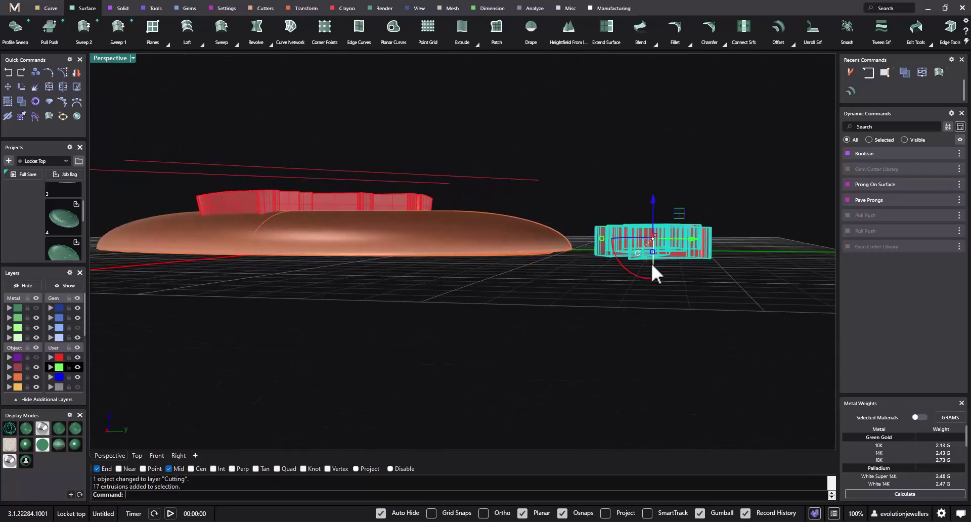
{"action": "right_click_drag", "start_coordinate": [651, 262], "coordinate": [652, 259]}
{"action": "left_click_drag", "start_coordinate": [653, 196], "coordinate": [651, 208]}
{"action": "right_click_drag", "start_coordinate": [399, 309], "coordinate": [670, 286]}
{"action": "left_click_drag", "start_coordinate": [651, 254], "coordinate": [651, 262]}
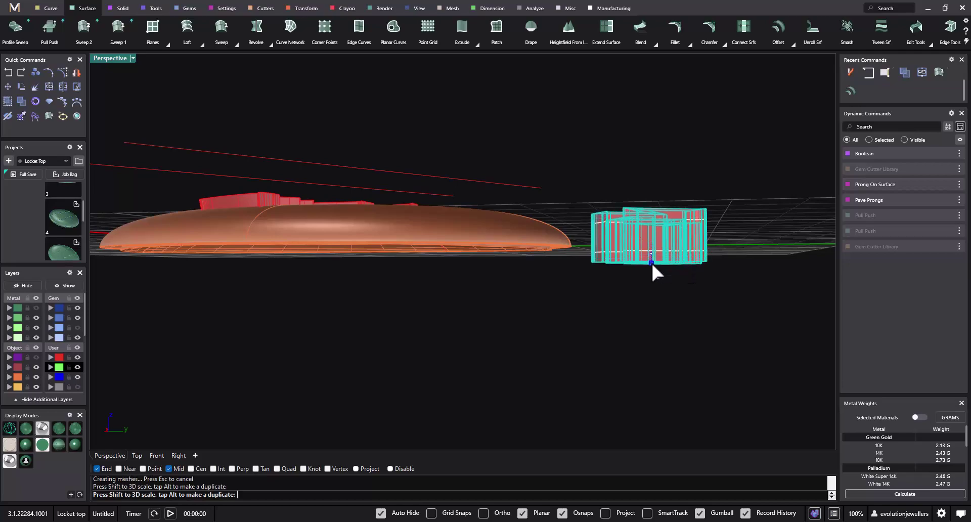
{"action": "right_click_drag", "start_coordinate": [457, 332], "coordinate": [443, 314]}
{"action": "scroll", "coordinate": [427, 297], "scroll_direction": "down", "scroll_amount": 4}
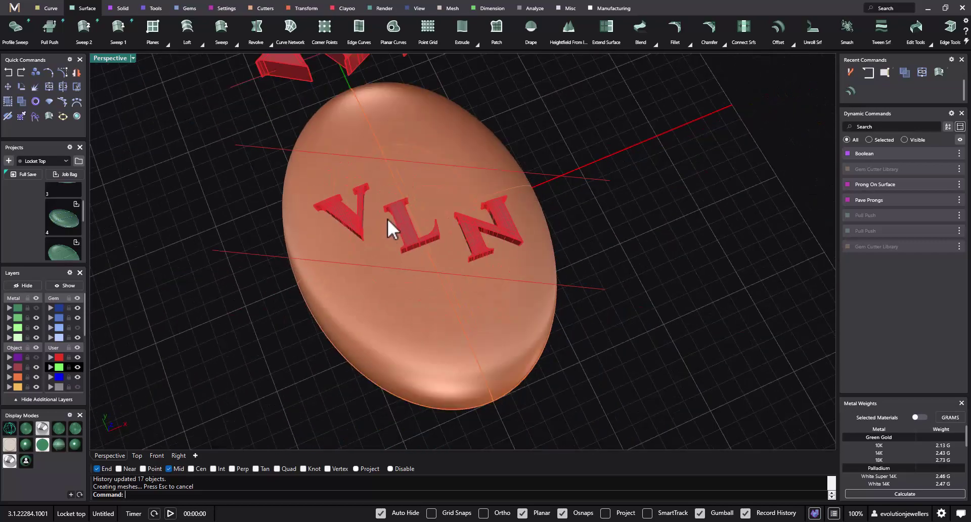
- Set up a Boolean Intersection with the orange dome as first surface and the three flowed letters V, L and N as second surfaces
{"action": "left_click", "coordinate": [122, 10]}
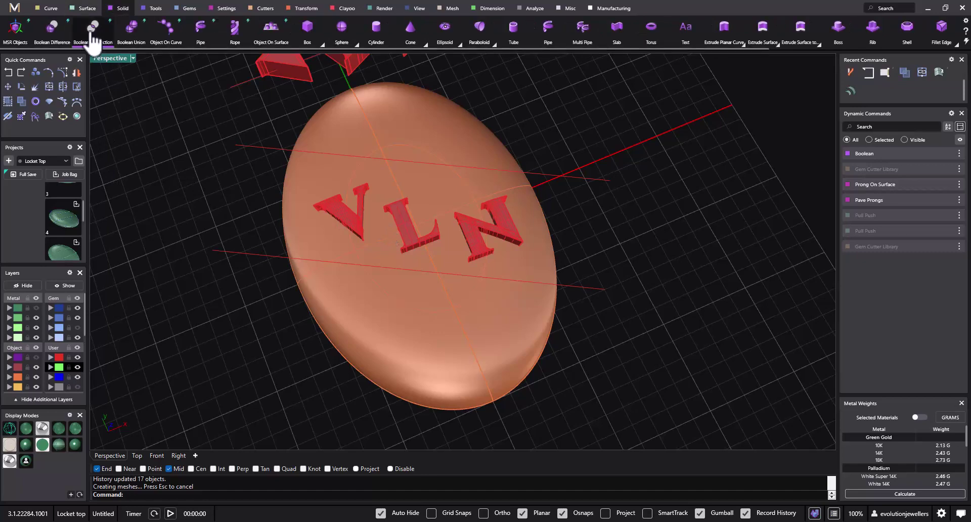
{"action": "left_click", "coordinate": [93, 43]}
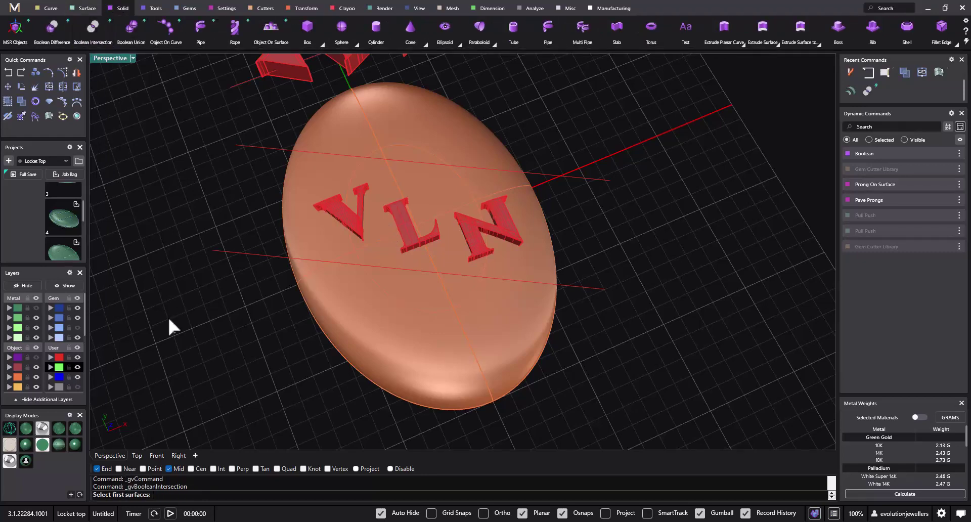
{"action": "left_click", "coordinate": [353, 307]}
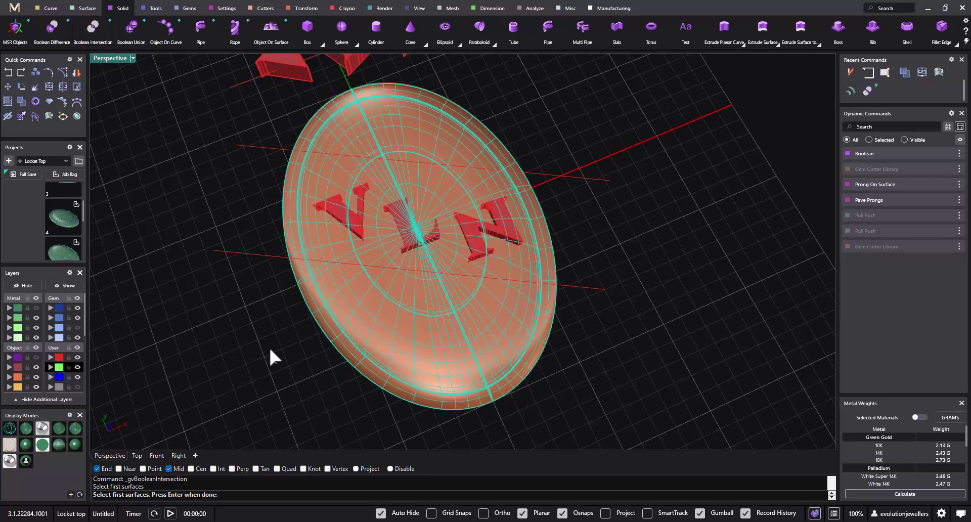
{"action": "key", "text": "Return"}
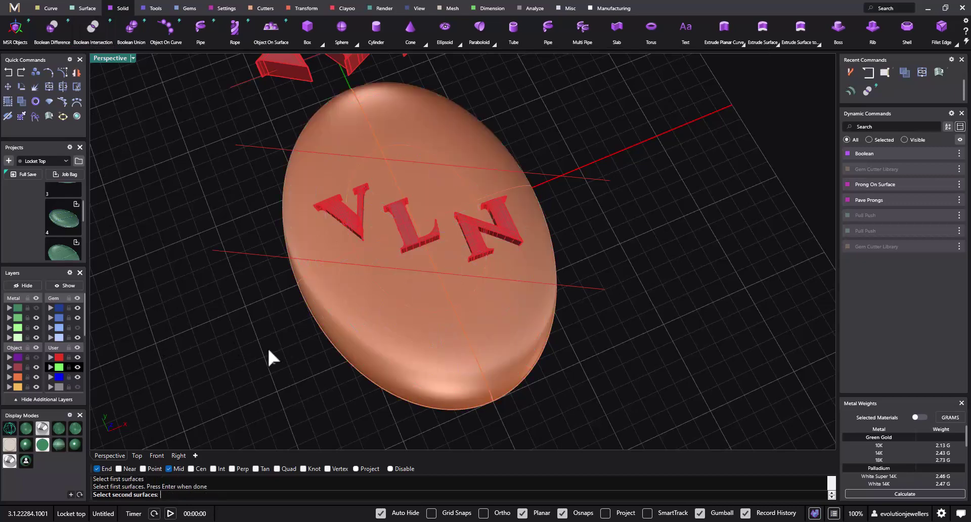
{"action": "left_click", "coordinate": [352, 230]}
{"action": "left_click", "coordinate": [404, 222]}
{"action": "left_click", "coordinate": [462, 232]}
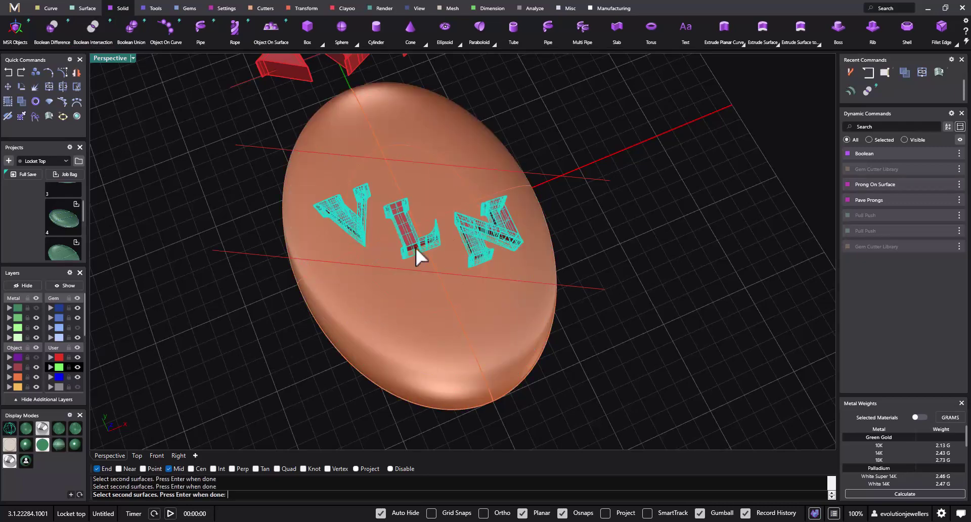
{"action": "key", "text": "Return"}
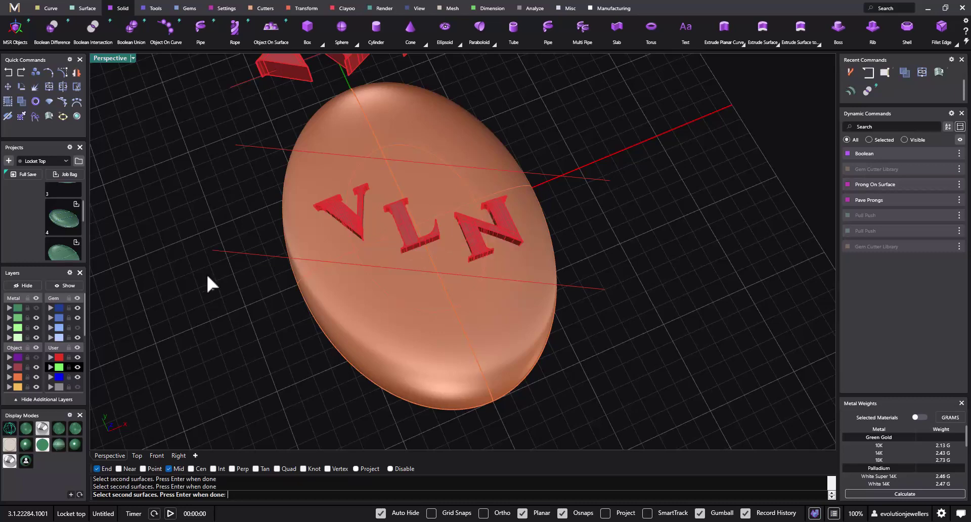
- Show the dark green metal layer to compare the trimmed letters with the locket body, and accept the Boolean Intersection
{"action": "right_click_drag", "start_coordinate": [332, 315], "coordinate": [230, 238]}
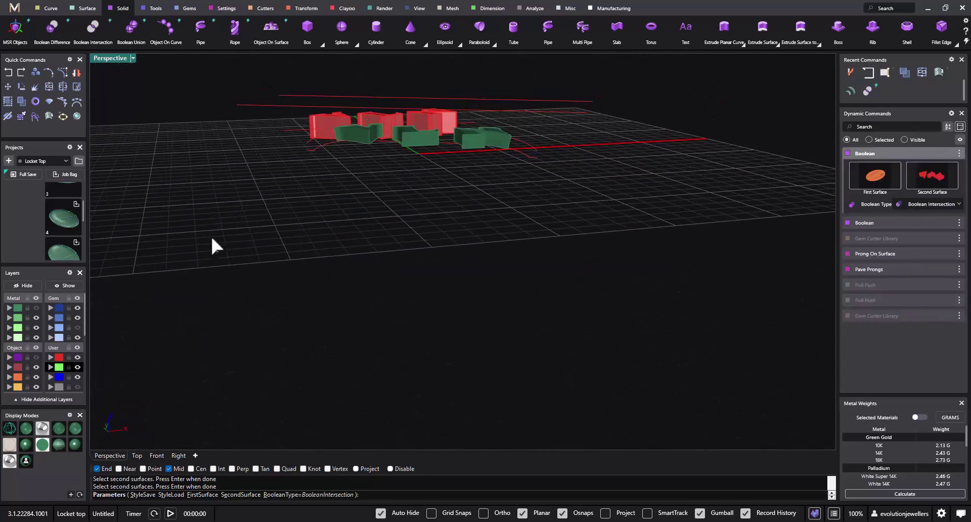
{"action": "left_click", "coordinate": [36, 308]}
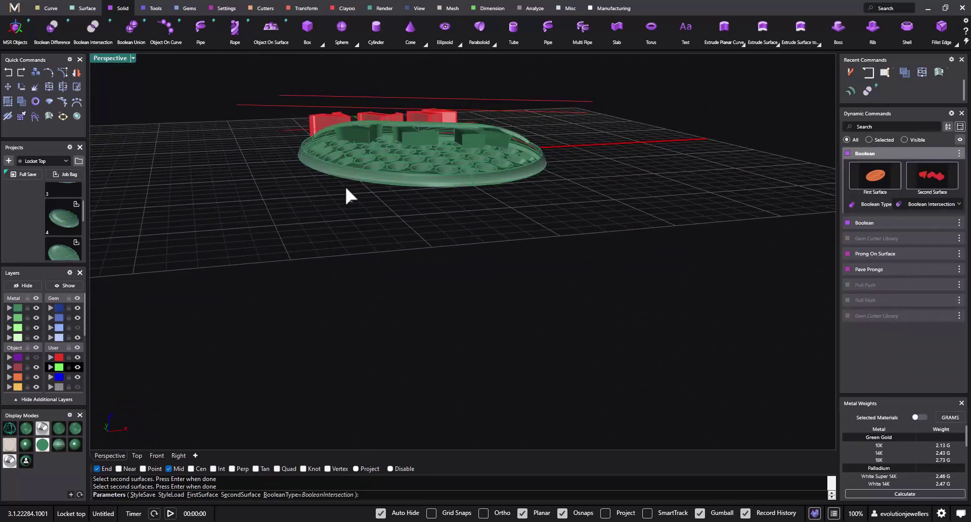
{"action": "scroll", "coordinate": [366, 145], "scroll_direction": "up", "scroll_amount": 4}
{"action": "key", "text": "Return"}
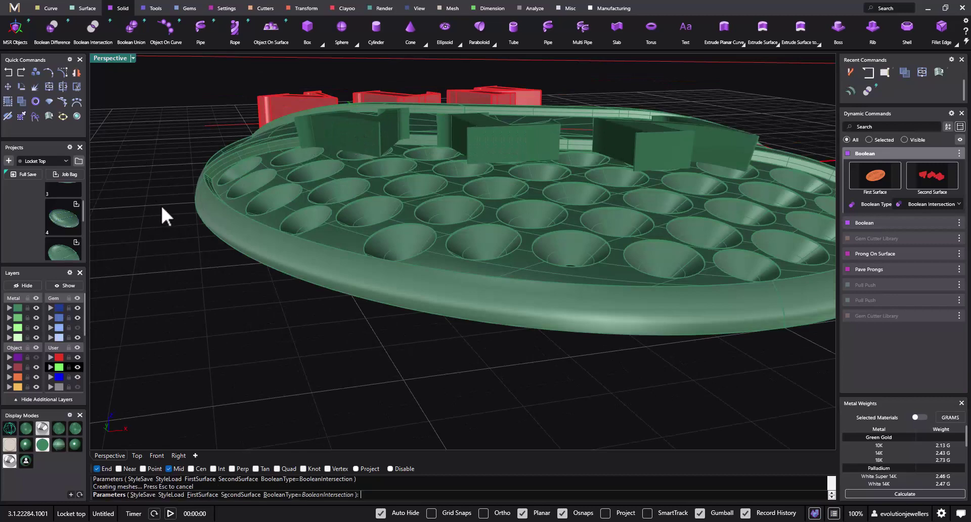
- Hide the red lettering layer and the orange Cutting layer, leaving the metal locket top and trimmed letters
{"action": "right_click_drag", "start_coordinate": [258, 195], "coordinate": [417, 214]}
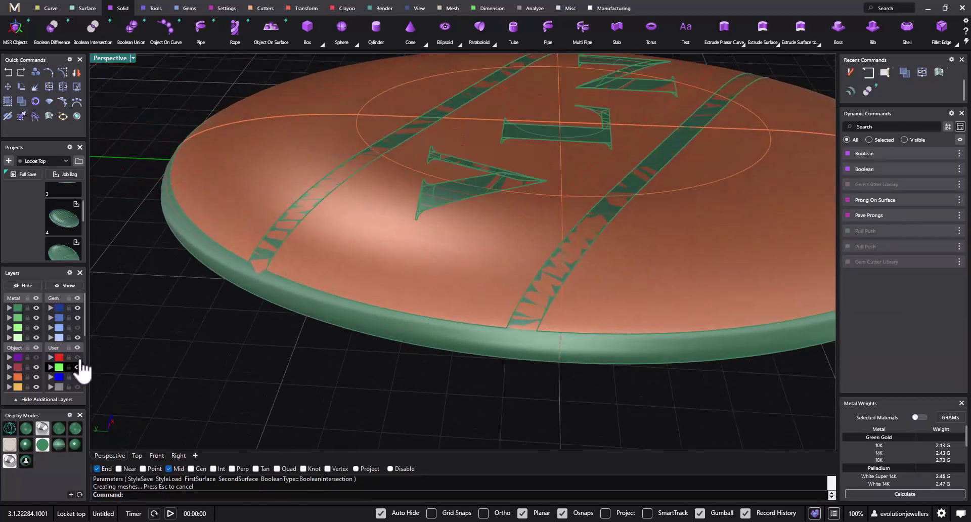
{"action": "left_click", "coordinate": [36, 378]}
{"action": "right_click_drag", "start_coordinate": [552, 267], "coordinate": [436, 249]}
{"action": "scroll", "coordinate": [396, 221], "scroll_direction": "up", "scroll_amount": 3}
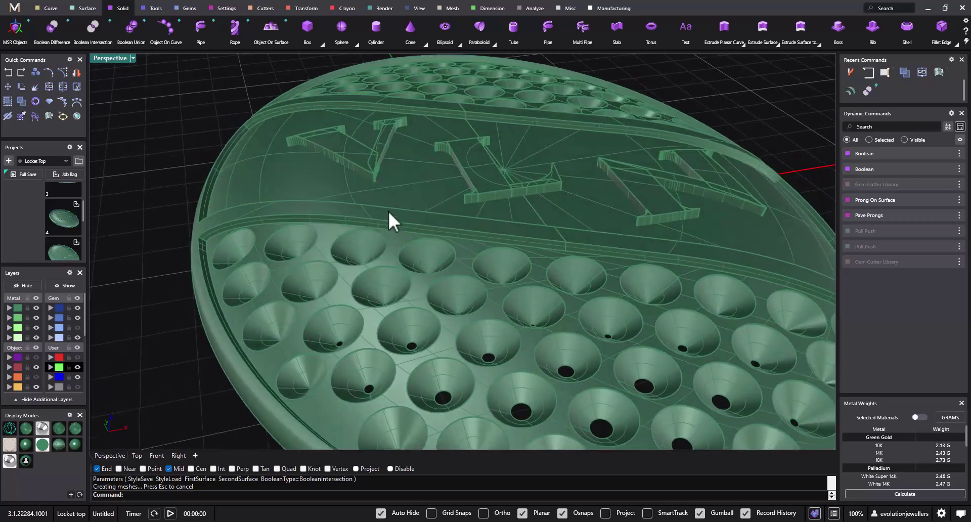
- Examine how the trimmed VLN letters sit on the band, viewing the locket top from the side and from above
{"action": "scroll", "coordinate": [362, 195], "scroll_direction": "down", "scroll_amount": 4}
{"action": "right_click_drag", "start_coordinate": [380, 180], "coordinate": [267, 242]}
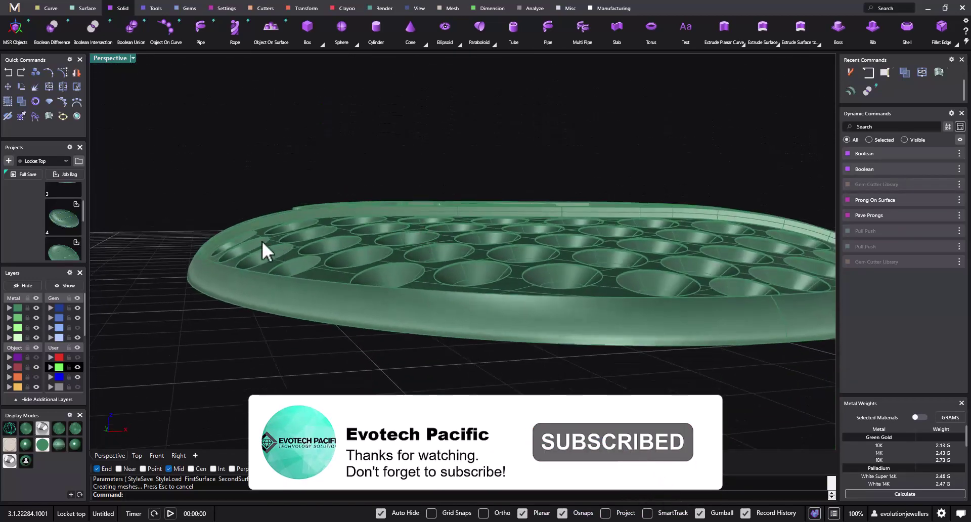
{"action": "right_click_drag", "start_coordinate": [466, 208], "coordinate": [408, 229]}
{"action": "right_click_drag", "start_coordinate": [300, 207], "coordinate": [397, 217]}
{"action": "scroll", "coordinate": [453, 210], "scroll_direction": "up", "scroll_amount": 3}
{"action": "right_click_drag", "start_coordinate": [451, 199], "coordinate": [462, 251]}
{"action": "scroll", "coordinate": [384, 287], "scroll_direction": "up", "scroll_amount": 3}
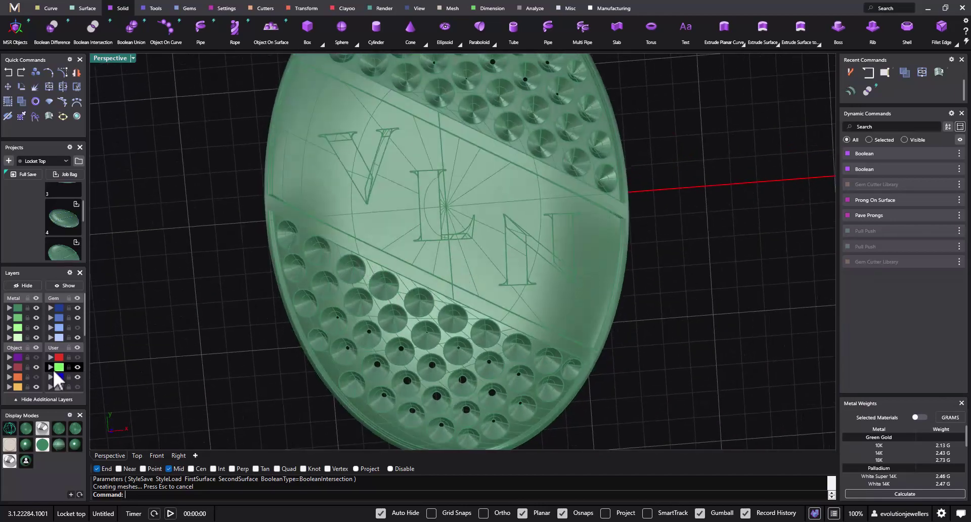
- Show the gems and purple prongs on the locket top and switch the viewport to an opaque shaded display mode
{"action": "left_click", "coordinate": [36, 367]}
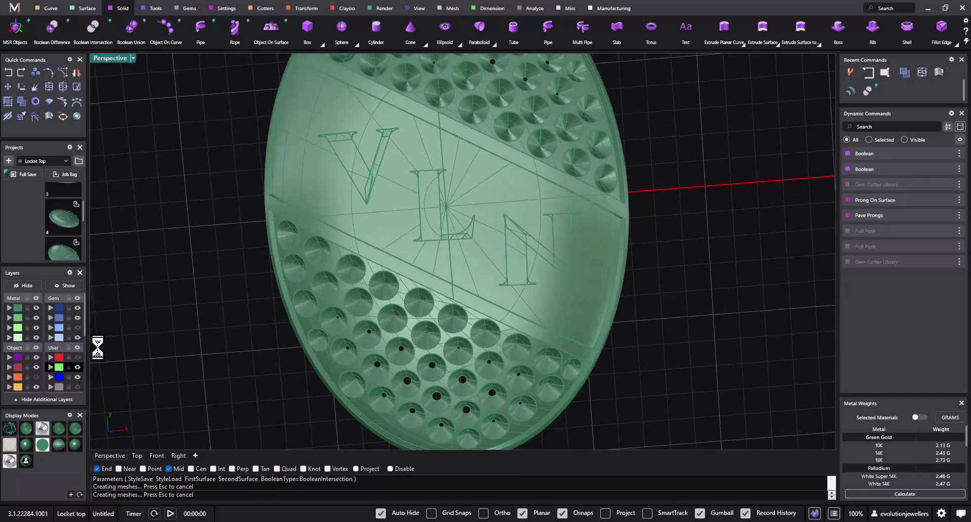
{"action": "mouse_move", "coordinate": [250, 314]}
{"action": "right_mouse_down"}
{"action": "mouse_move", "coordinate": [267, 343]}
{"action": "mouse_move", "coordinate": [238, 303]}
{"action": "mouse_move", "coordinate": [354, 102]}
{"action": "mouse_move", "coordinate": [259, 306]}
{"action": "right_mouse_up"}
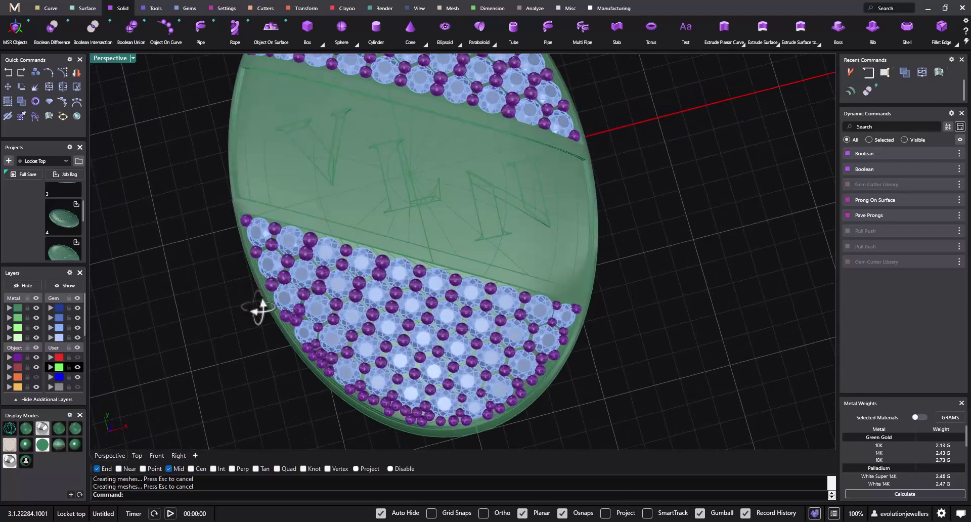
{"action": "left_click", "coordinate": [43, 444]}
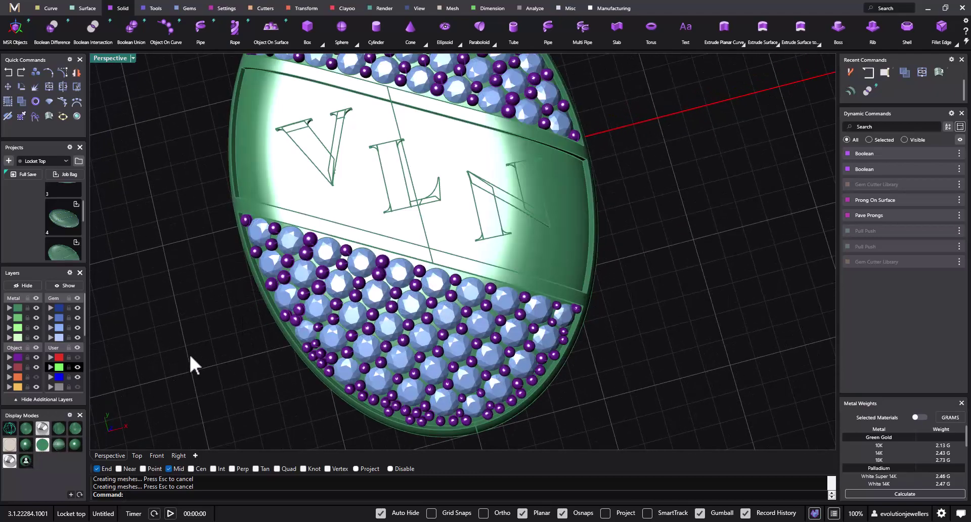
{"action": "right_click_drag", "start_coordinate": [245, 308], "coordinate": [404, 289]}
{"action": "right_click_drag", "start_coordinate": [329, 306], "coordinate": [371, 332]}
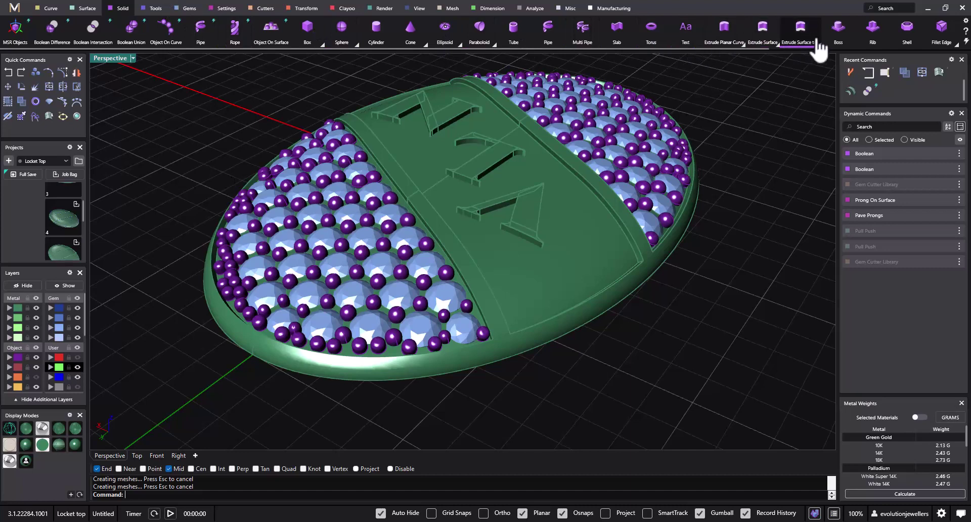
- Start an edge fillet with radius 0.2 and select the edges of one raised band border plus the adjoining panel and pavé recess rims
{"action": "left_click", "coordinate": [940, 27]}
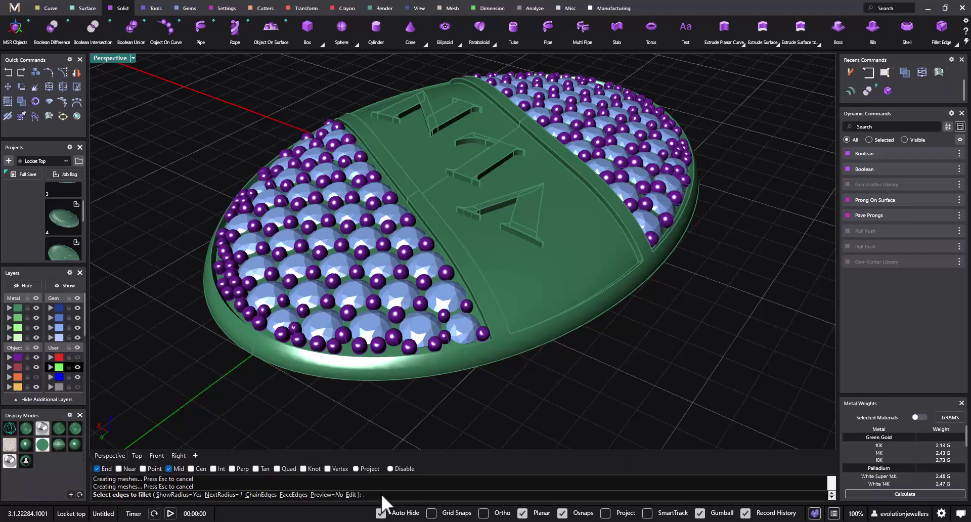
{"action": "key", "text": "Return"}
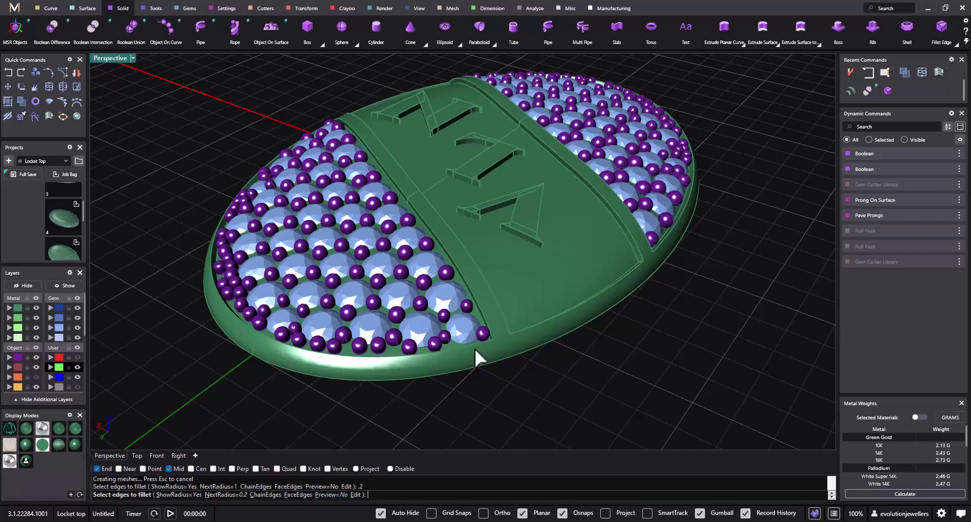
{"action": "right_click_drag", "start_coordinate": [486, 310], "coordinate": [521, 243]}
{"action": "scroll", "coordinate": [516, 219], "scroll_direction": "up", "scroll_amount": 5}
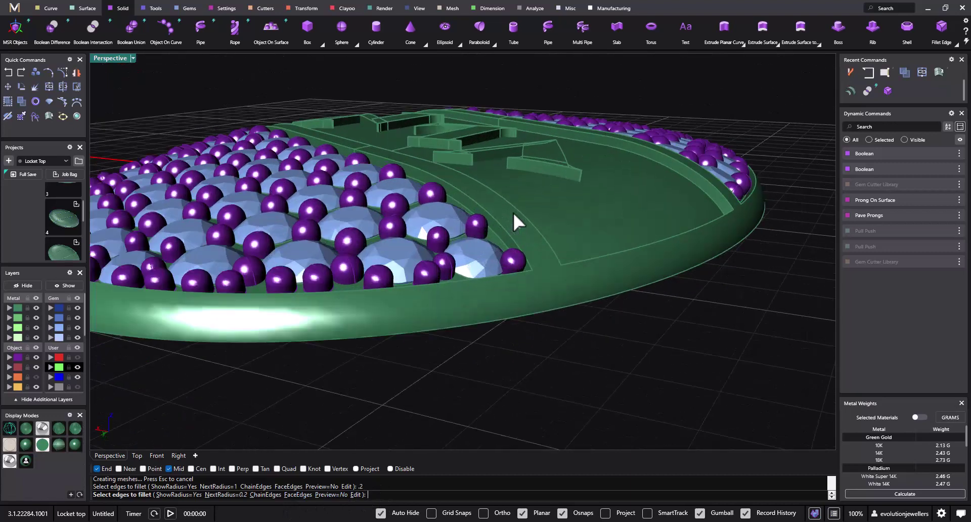
{"action": "left_click", "coordinate": [466, 201]}
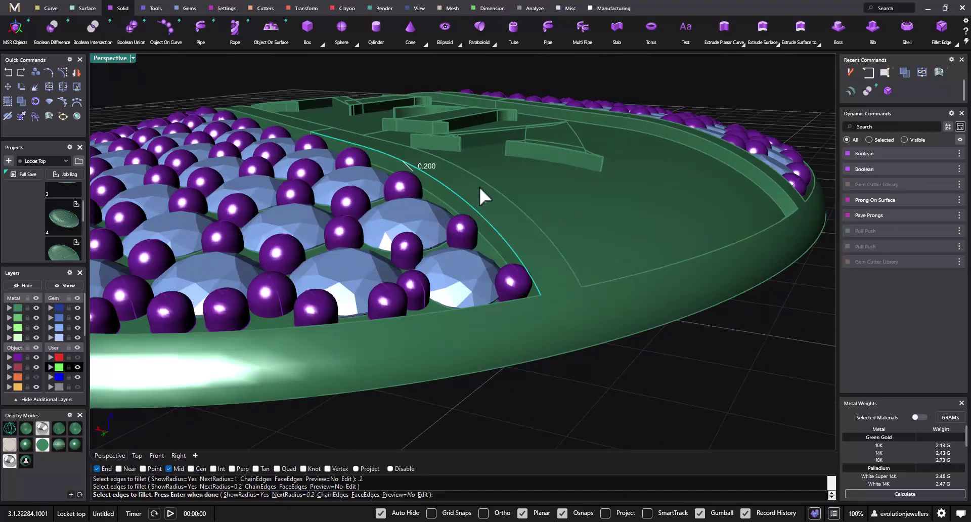
{"action": "left_click", "coordinate": [484, 182]}
{"action": "left_click", "coordinate": [305, 136]}
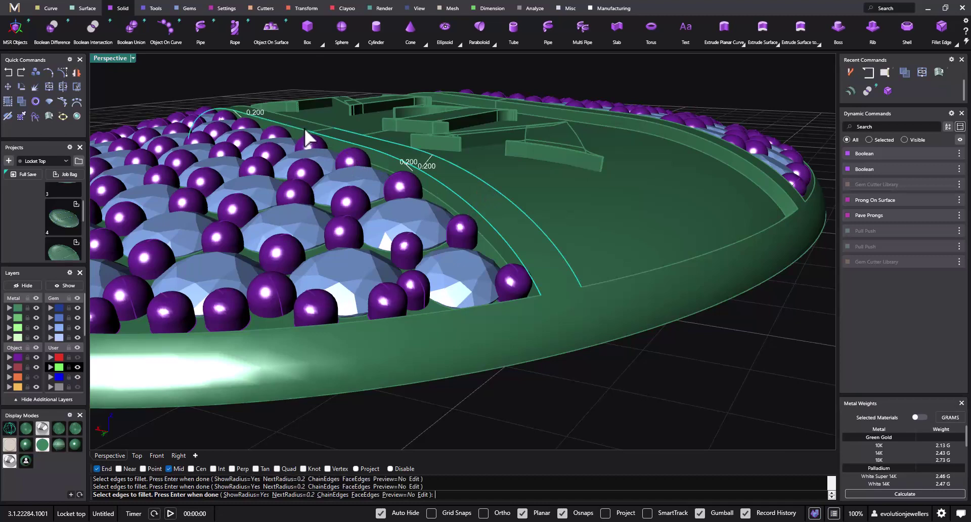
{"action": "left_click", "coordinate": [314, 127]}
{"action": "left_click", "coordinate": [588, 284]}
{"action": "left_click", "coordinate": [532, 296]}
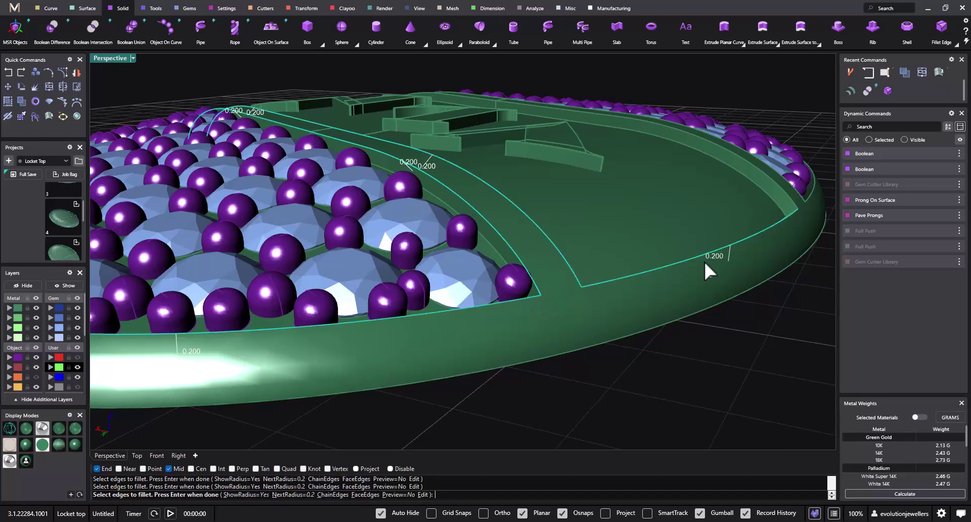
- Add the edges of the opposite raised border and the lettering panel's remaining end edge to the 0.2 fillet selection
{"action": "left_click", "coordinate": [791, 196]}
{"action": "right_click_drag", "start_coordinate": [778, 211], "coordinate": [276, 259]}
{"action": "left_click", "coordinate": [245, 263]}
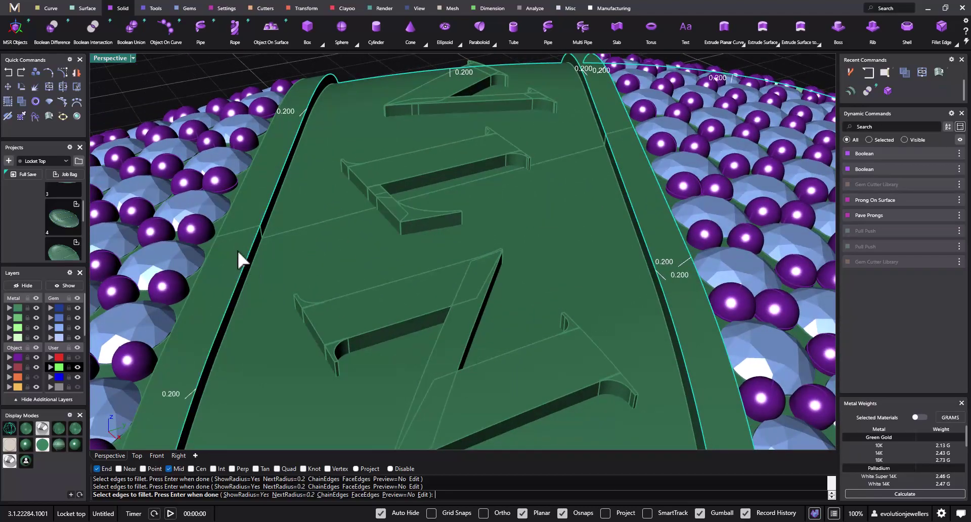
{"action": "left_click", "coordinate": [228, 215]}
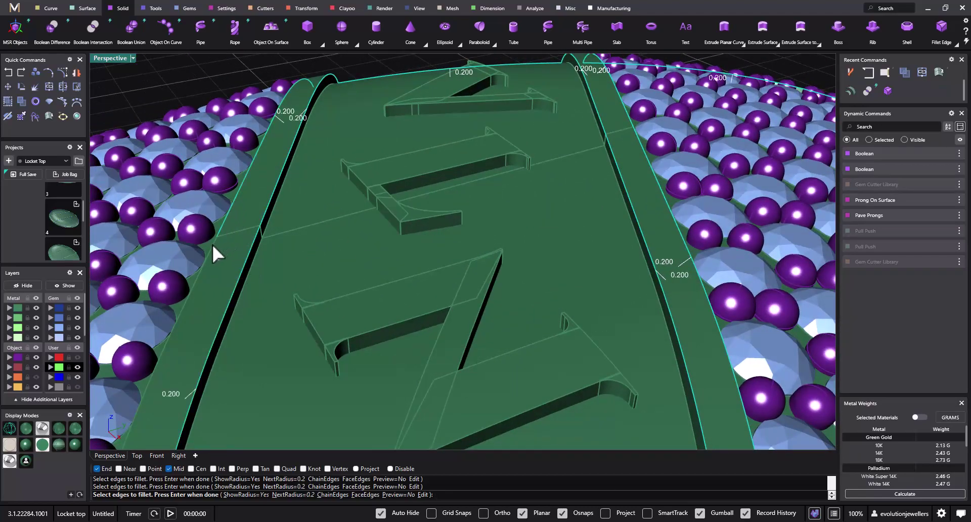
{"action": "scroll", "coordinate": [242, 278], "scroll_direction": "down", "scroll_amount": 5}
{"action": "right_click_drag", "start_coordinate": [297, 314], "coordinate": [298, 276], "text": "shift"}
{"action": "scroll", "coordinate": [414, 226], "scroll_direction": "up", "scroll_amount": 3}
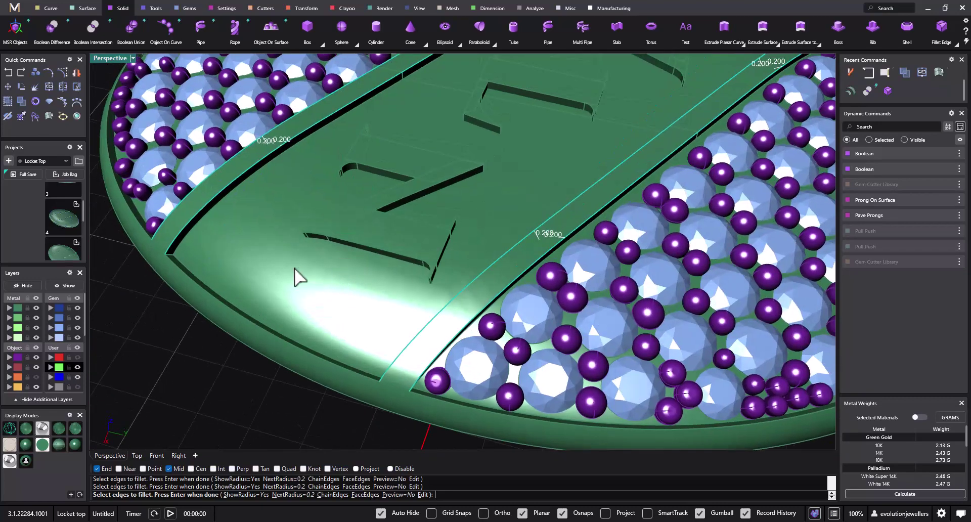
{"action": "left_click", "coordinate": [172, 262]}
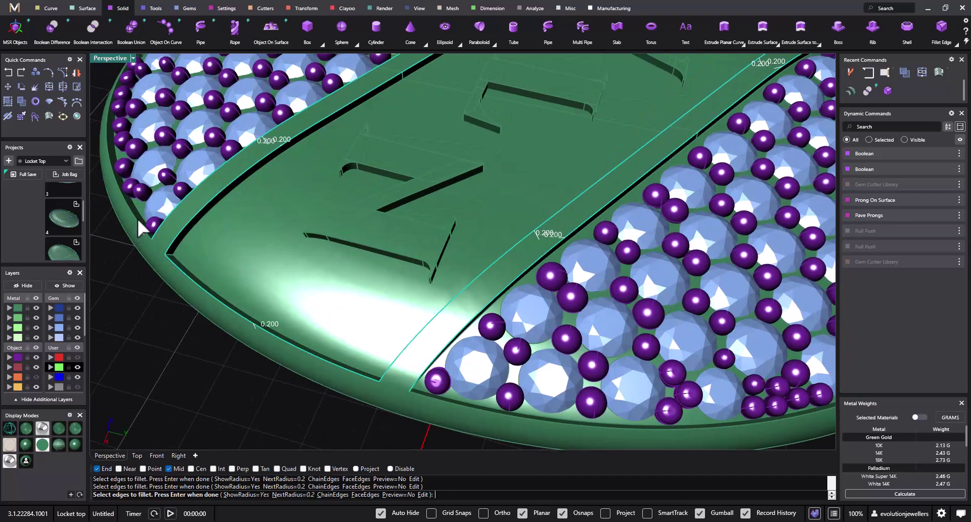
- Add the remaining curved outer edges of the pavé recesses to the 0.2 fillet selection
{"action": "scroll", "coordinate": [154, 232], "scroll_direction": "down", "scroll_amount": 4}
{"action": "right_click_drag", "start_coordinate": [189, 264], "coordinate": [565, 361]}
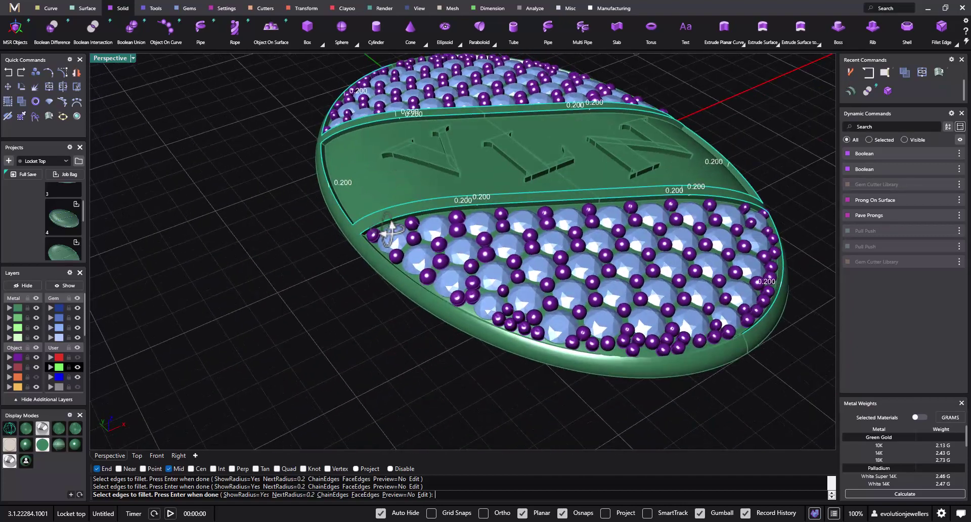
{"action": "scroll", "coordinate": [546, 348], "scroll_direction": "up", "scroll_amount": 3}
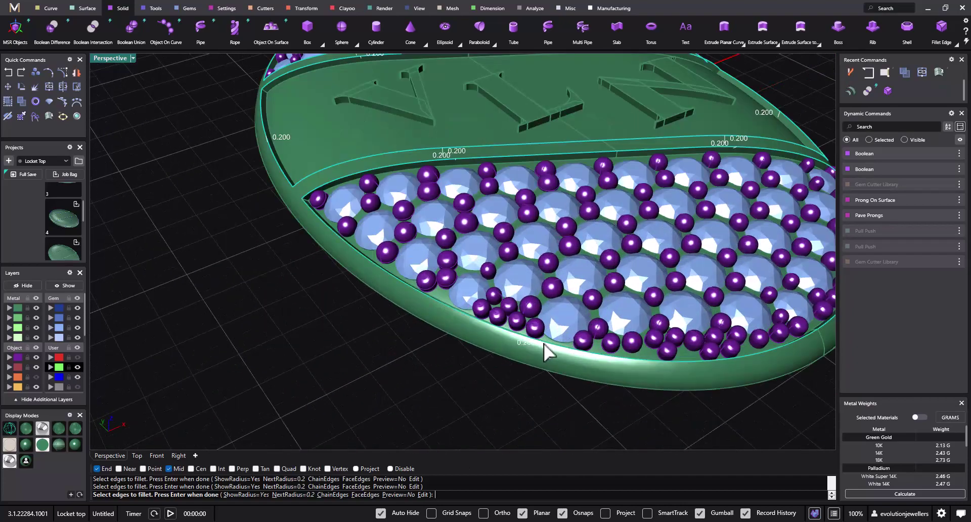
{"action": "right_click_drag", "start_coordinate": [310, 270], "coordinate": [399, 331]}
{"action": "scroll", "coordinate": [225, 217], "scroll_direction": "up", "scroll_amount": 4}
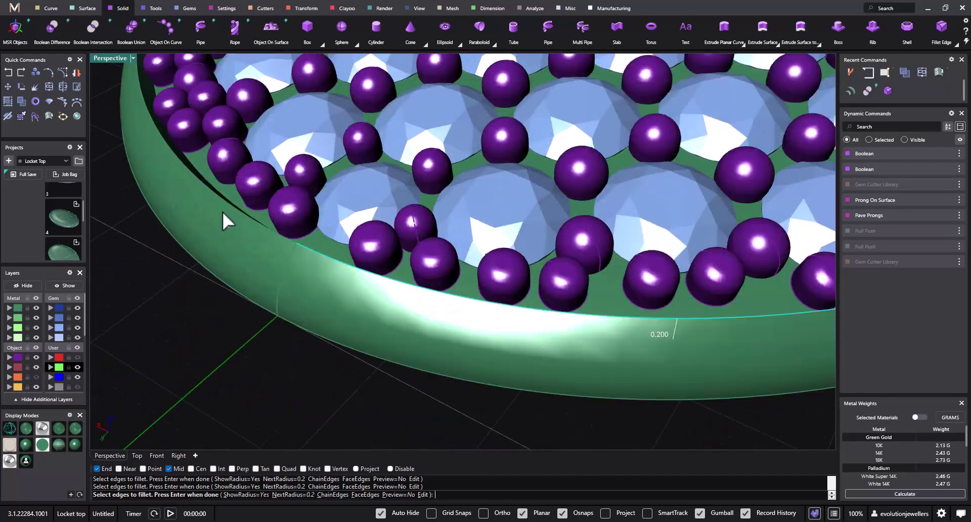
{"action": "scroll", "coordinate": [247, 247], "scroll_direction": "down", "scroll_amount": 5}
{"action": "right_click_drag", "start_coordinate": [250, 253], "coordinate": [378, 277]}
{"action": "right_click_drag", "start_coordinate": [295, 290], "coordinate": [268, 244]}
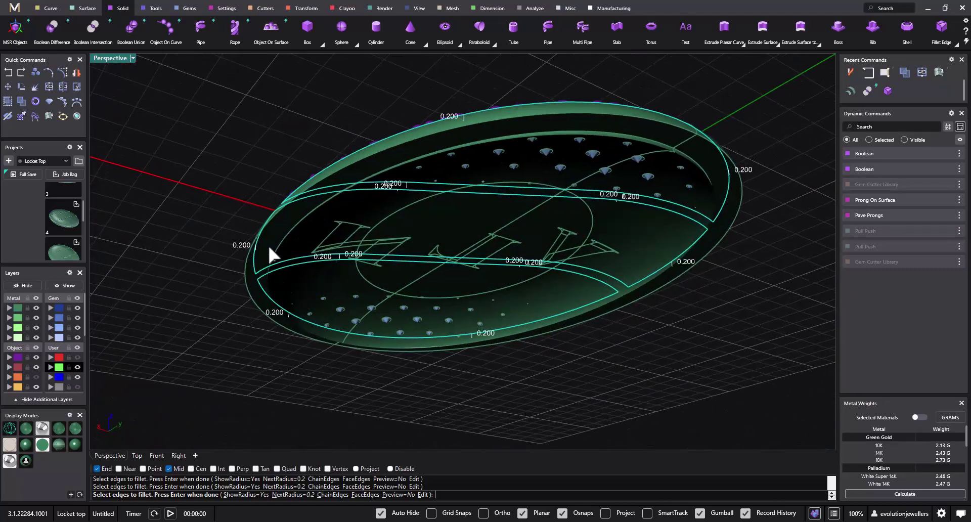
- Add the locket top's outer rim edges to the selection and try to apply the 0.2 fillet to all selected edges
{"action": "left_click", "coordinate": [350, 170]}
{"action": "right_click_drag", "start_coordinate": [324, 229], "coordinate": [584, 203]}
{"action": "left_click", "coordinate": [722, 186]}
{"action": "right_click_drag", "start_coordinate": [650, 244], "coordinate": [240, 335]}
{"action": "key", "text": "Return"}
{"action": "key", "text": "Return"}
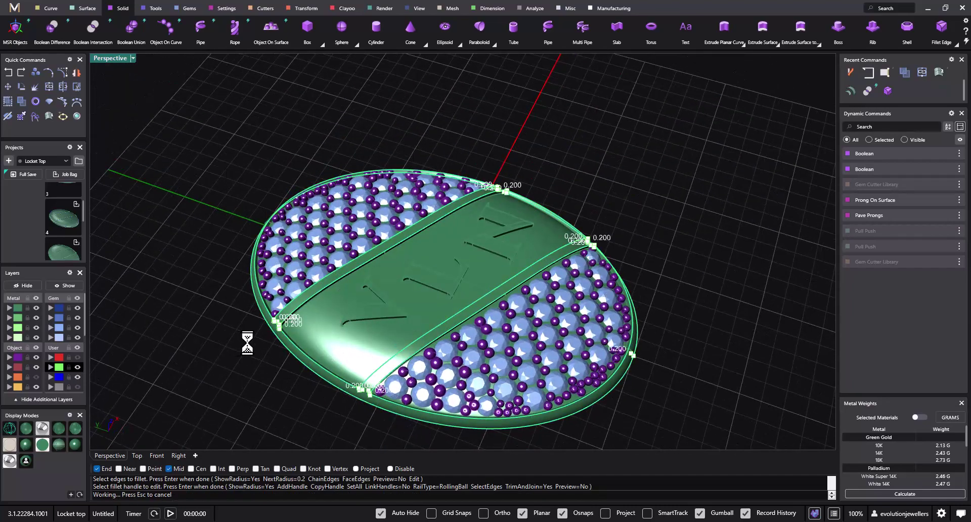
- Undo the 0.2 edge fillet and restart the edge fillet with a radius of 0.1
{"action": "scroll", "coordinate": [282, 325], "scroll_direction": "up", "scroll_amount": 5}
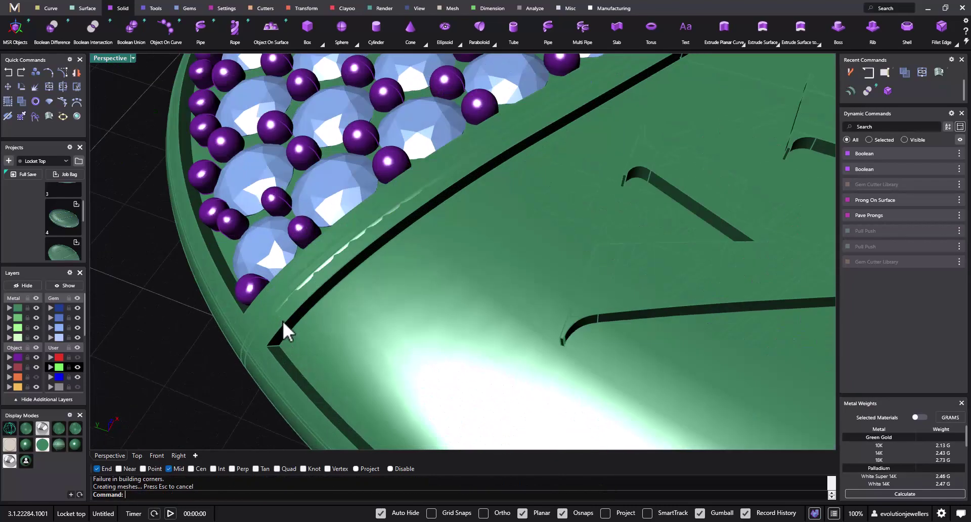
{"action": "key", "text": "ctrl+z"}
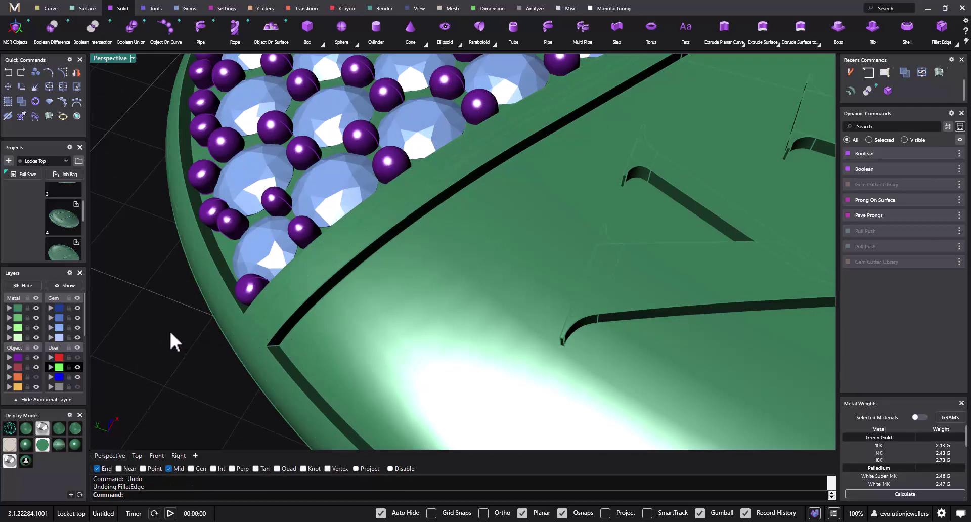
{"action": "key", "text": "Return"}
{"action": "left_click", "coordinate": [237, 493]}
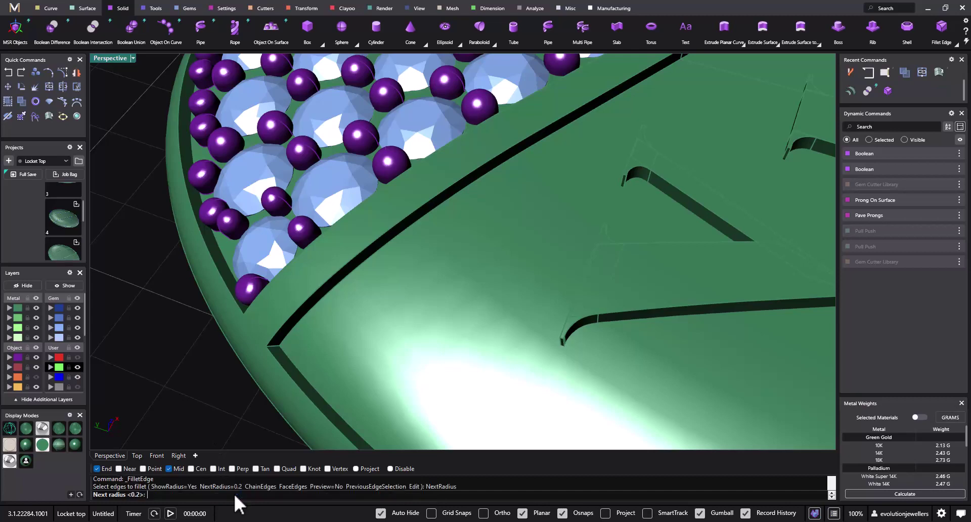
{"action": "type", "text": ".1"}
{"action": "key", "text": "Return"}
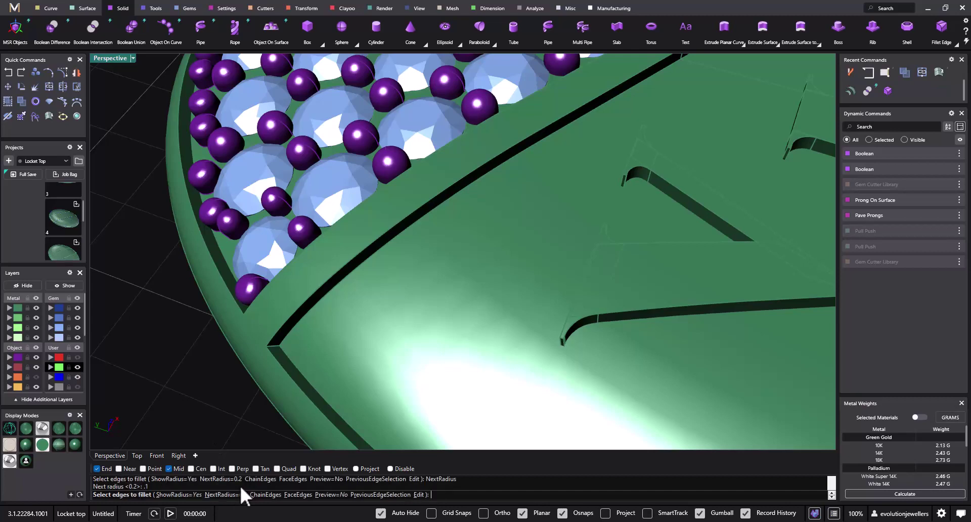
- Select the raised border edges all around the lettering panel and apply the 0.1 fillet to them
{"action": "left_click", "coordinate": [280, 330]}
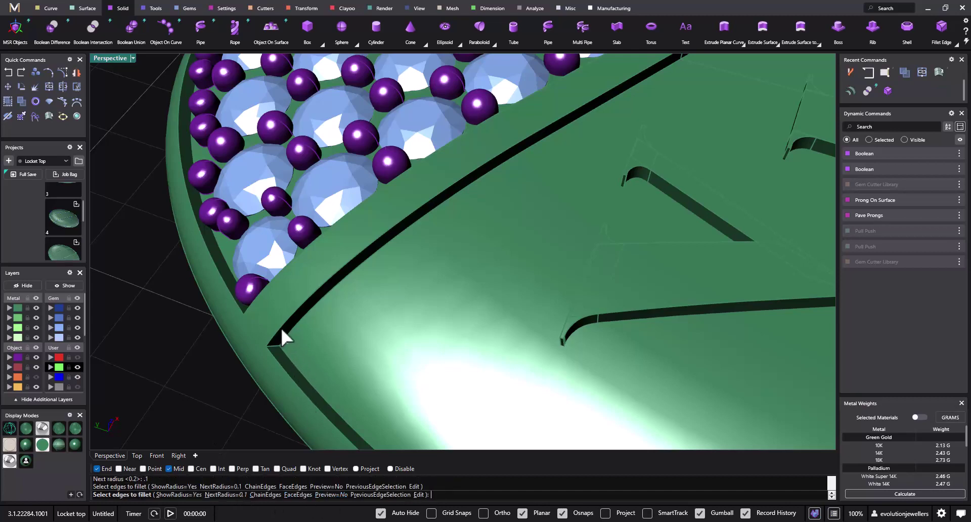
{"action": "left_click", "coordinate": [274, 354]}
{"action": "scroll", "coordinate": [409, 344], "scroll_direction": "down", "scroll_amount": 3}
{"action": "left_click", "coordinate": [594, 149]}
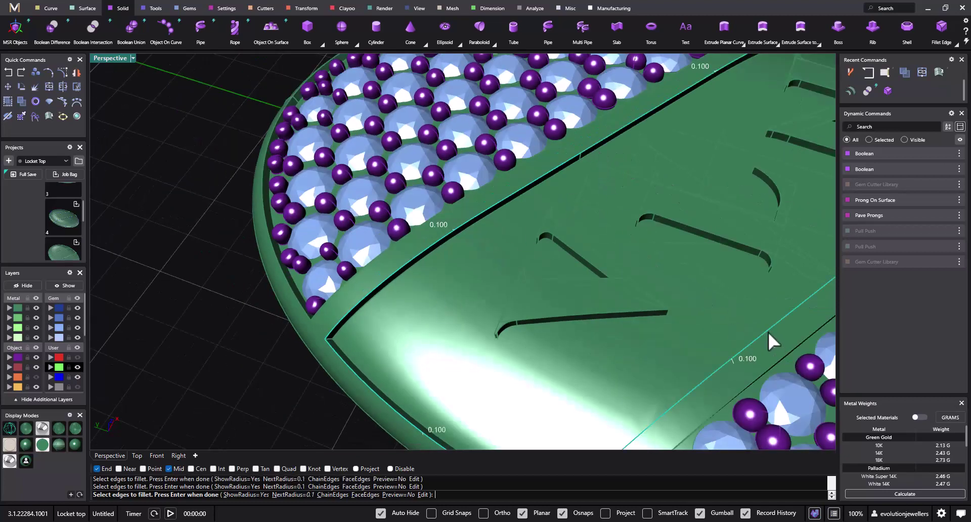
{"action": "scroll", "coordinate": [733, 342], "scroll_direction": "down", "scroll_amount": 3}
{"action": "right_click_drag", "start_coordinate": [718, 325], "coordinate": [299, 195], "text": "shift"}
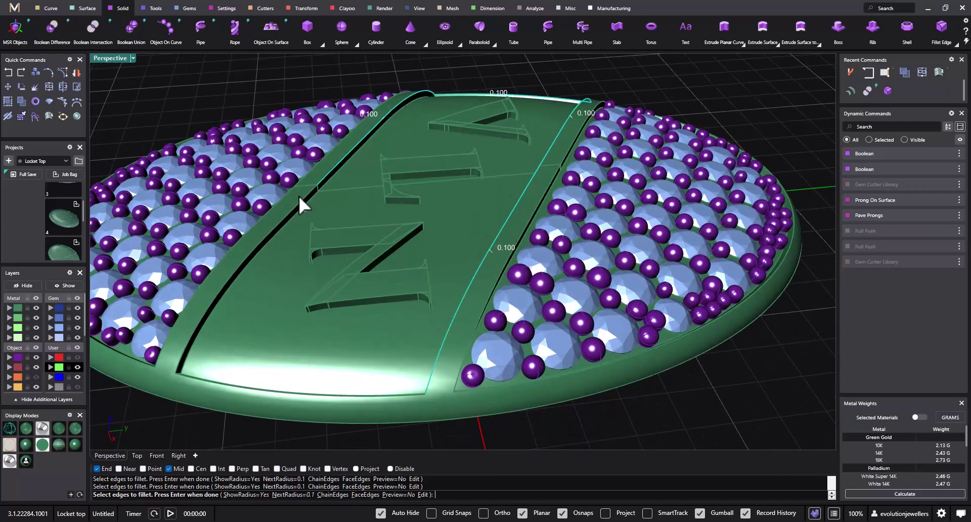
{"action": "left_click", "coordinate": [297, 206]}
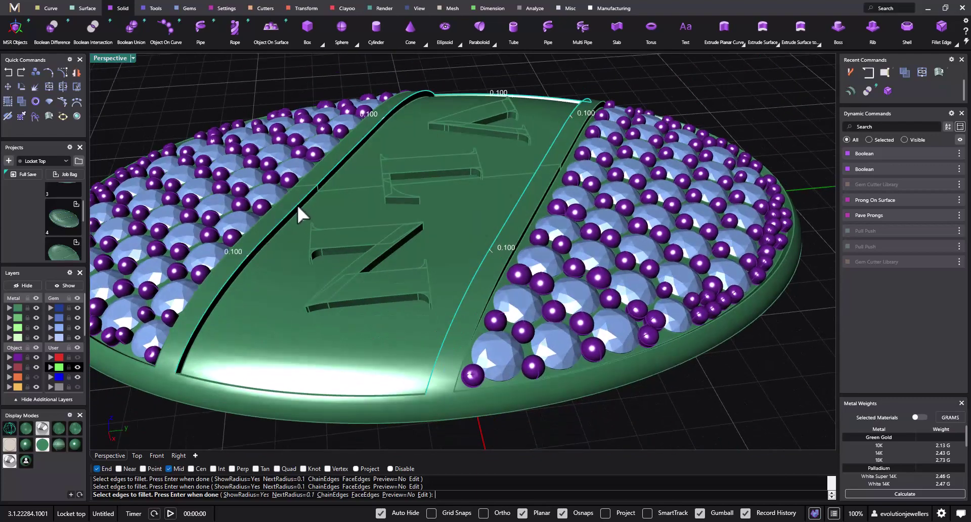
{"action": "scroll", "coordinate": [181, 375], "scroll_direction": "up", "scroll_amount": 5}
{"action": "left_click", "coordinate": [182, 373]}
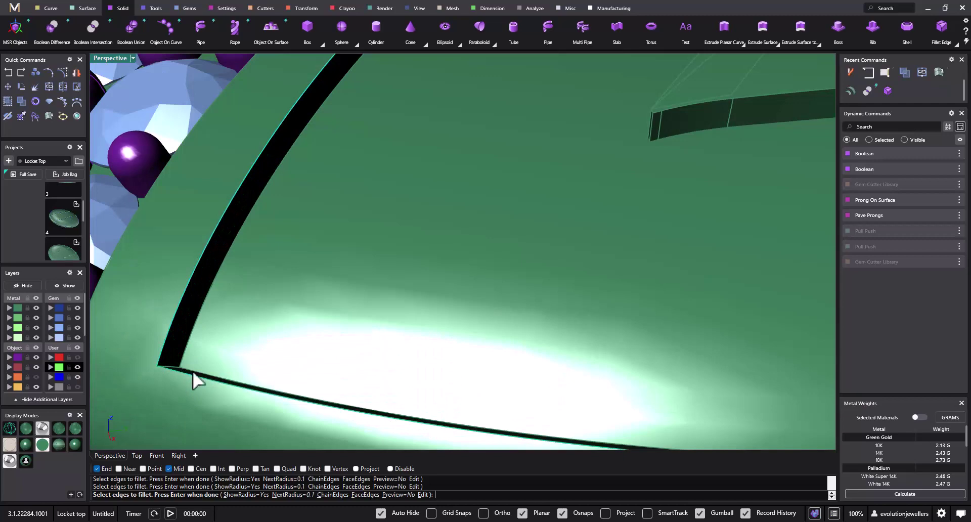
{"action": "scroll", "coordinate": [186, 377], "scroll_direction": "down", "scroll_amount": 5}
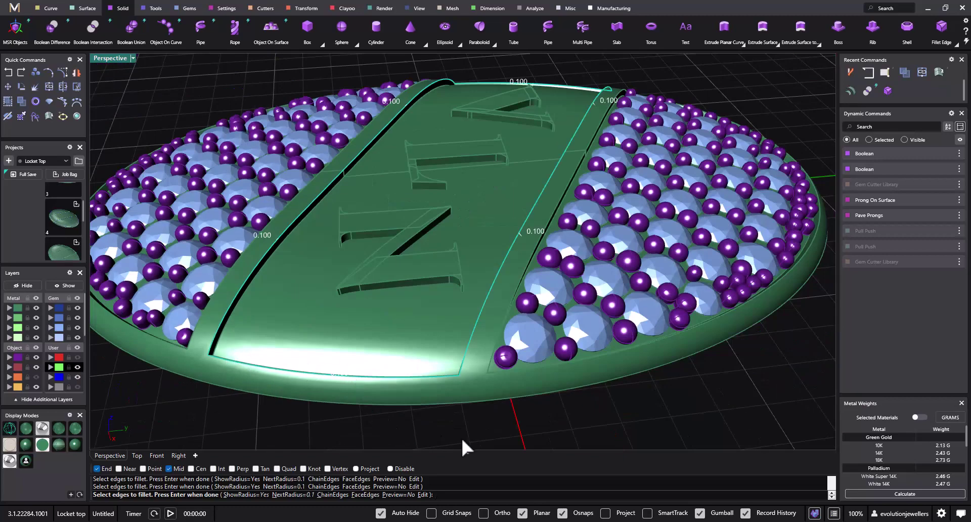
{"action": "key", "text": "Return"}
{"action": "key", "text": "Return"}
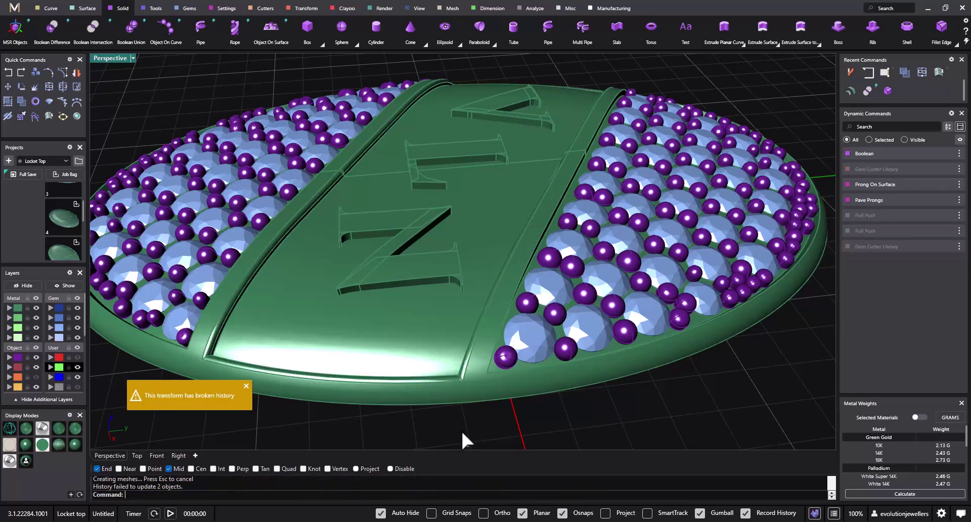
- Fillet the rim edges of the pavé recess below the lettering with radius 0.1 and turn off automatic object checking
{"action": "right_click_drag", "start_coordinate": [315, 403], "coordinate": [445, 386]}
{"action": "key", "text": "Return"}
{"action": "left_click", "coordinate": [474, 344]}
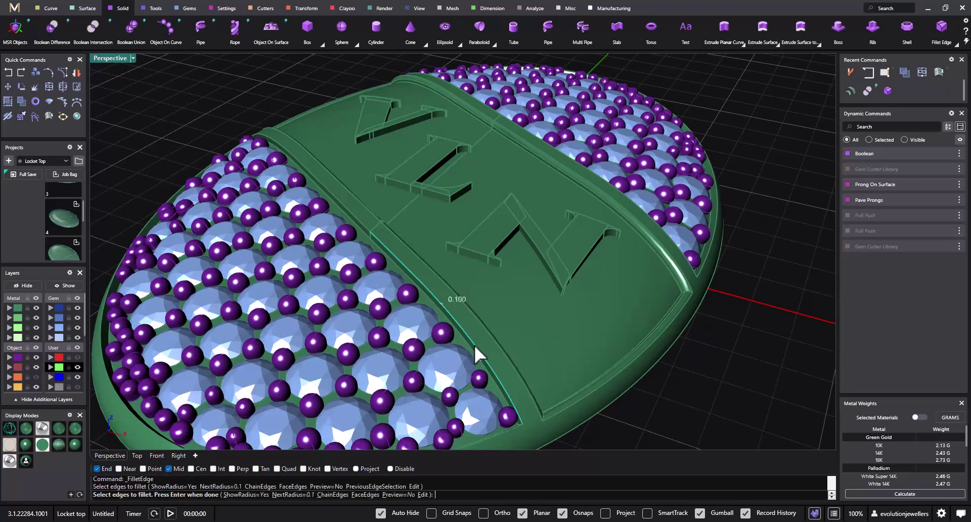
{"action": "left_click", "coordinate": [364, 223]}
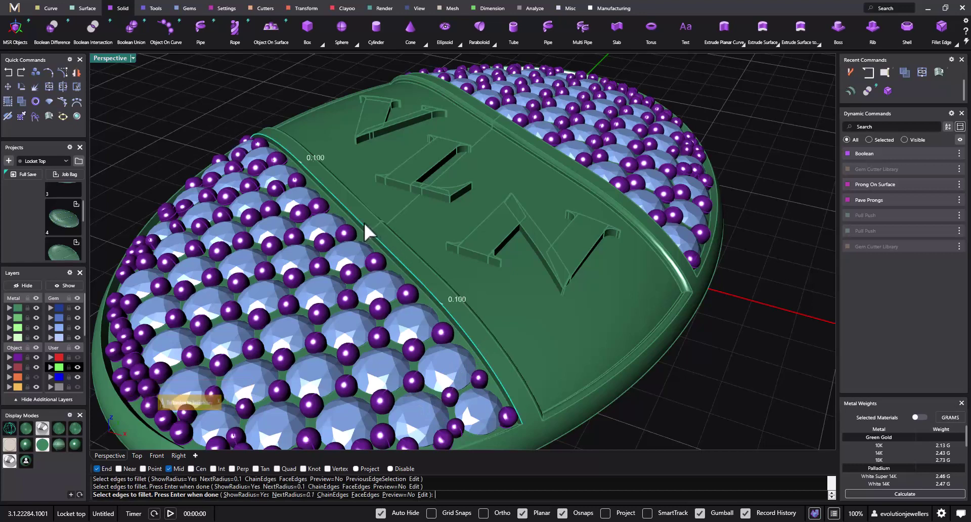
{"action": "left_click", "coordinate": [517, 427]}
{"action": "right_click_drag", "start_coordinate": [270, 387], "coordinate": [315, 345], "text": "shift"}
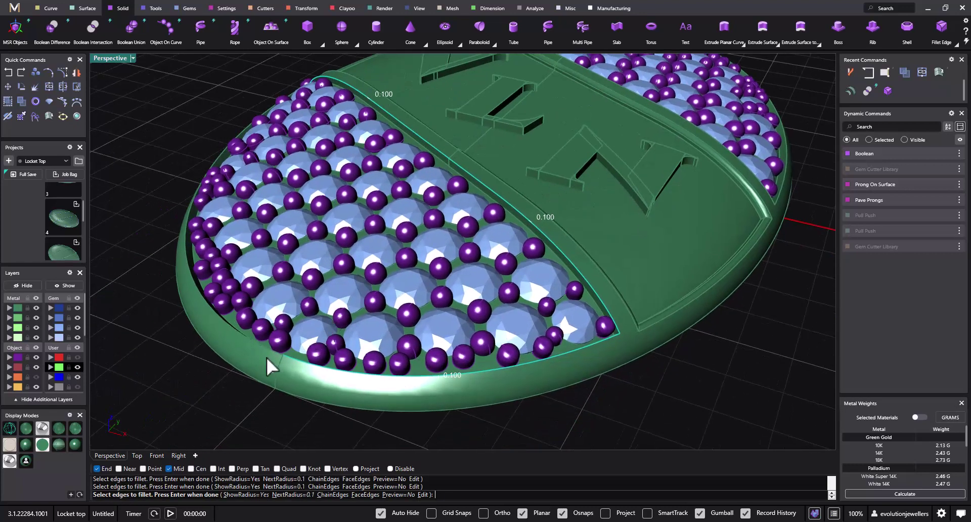
{"action": "right_click_drag", "start_coordinate": [245, 345], "coordinate": [314, 333]}
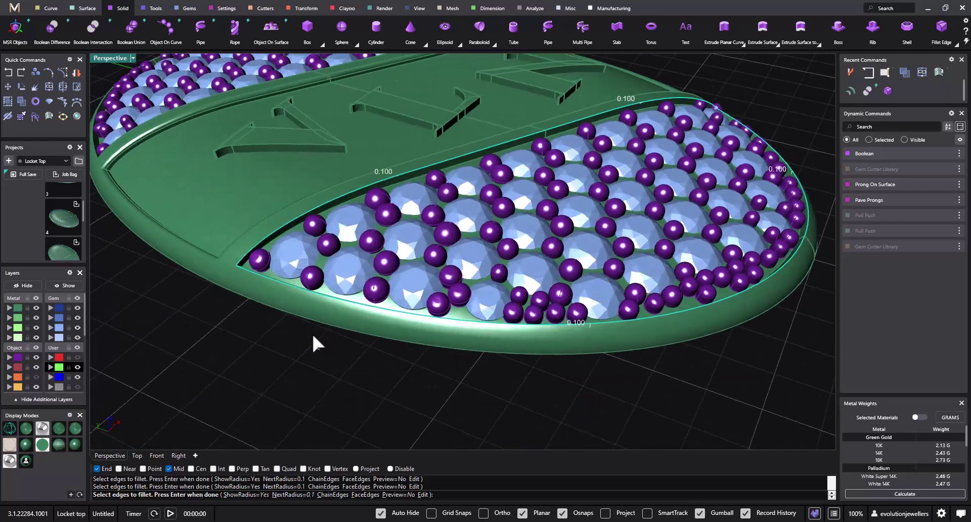
{"action": "key", "text": "Return"}
{"action": "key", "text": "Return"}
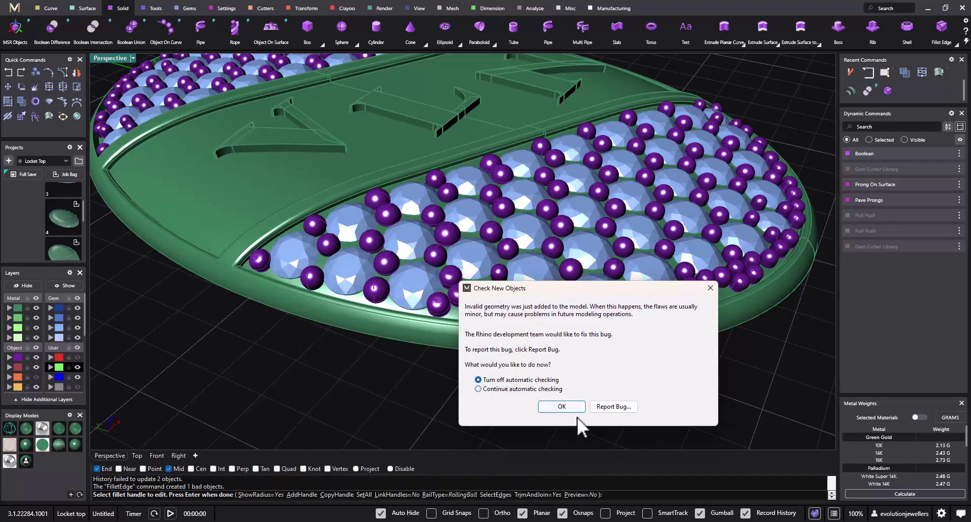
{"action": "left_click", "coordinate": [561, 406]}
{"action": "left_click", "coordinate": [517, 309]}
- Fillet the rim edges of the pavé recess above the lettering and the locket top's outer rim edge with radius 0.1
{"action": "right_click_drag", "start_coordinate": [376, 331], "coordinate": [438, 362]}
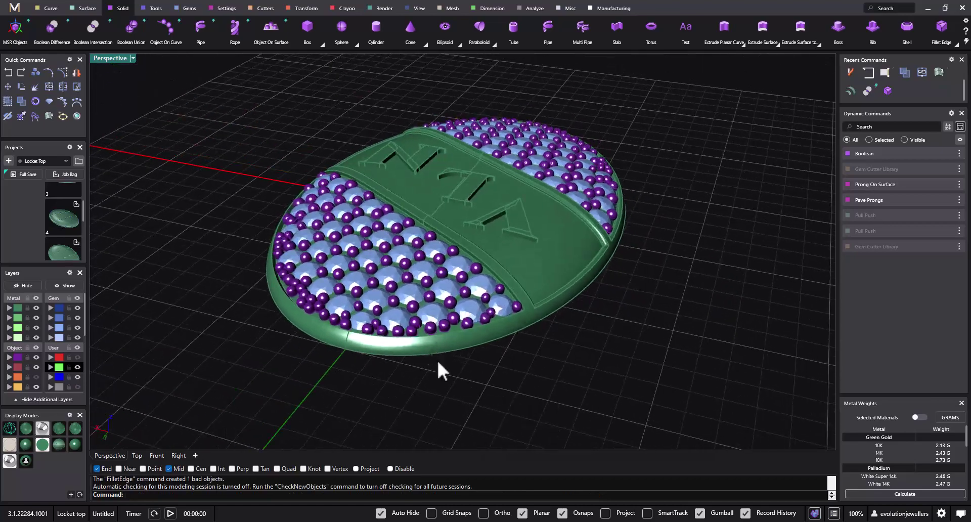
{"action": "scroll", "coordinate": [514, 328], "scroll_direction": "up", "scroll_amount": 8}
{"action": "right_click", "coordinate": [525, 299]}
{"action": "left_click", "coordinate": [523, 290]}
{"action": "left_click", "coordinate": [547, 223]}
{"action": "scroll", "coordinate": [314, 328], "scroll_direction": "down", "scroll_amount": 6}
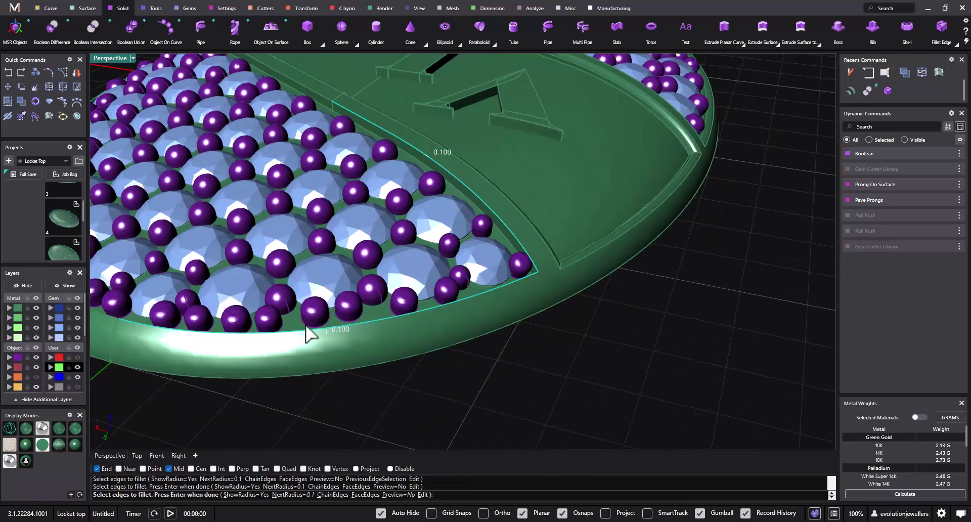
{"action": "right_click_drag", "start_coordinate": [260, 304], "coordinate": [204, 283]}
{"action": "left_click", "coordinate": [129, 241]}
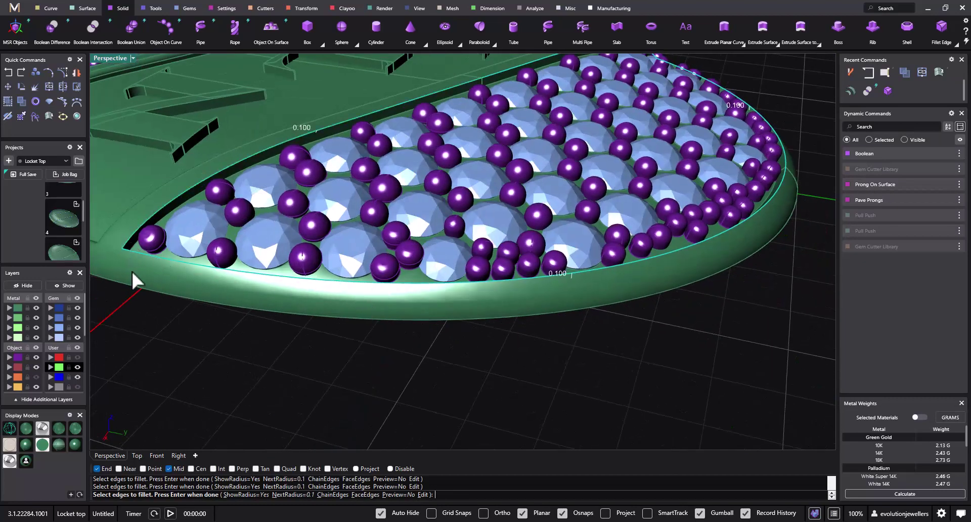
{"action": "right_click_drag", "start_coordinate": [219, 339], "coordinate": [388, 308]}
{"action": "left_click", "coordinate": [391, 298]}
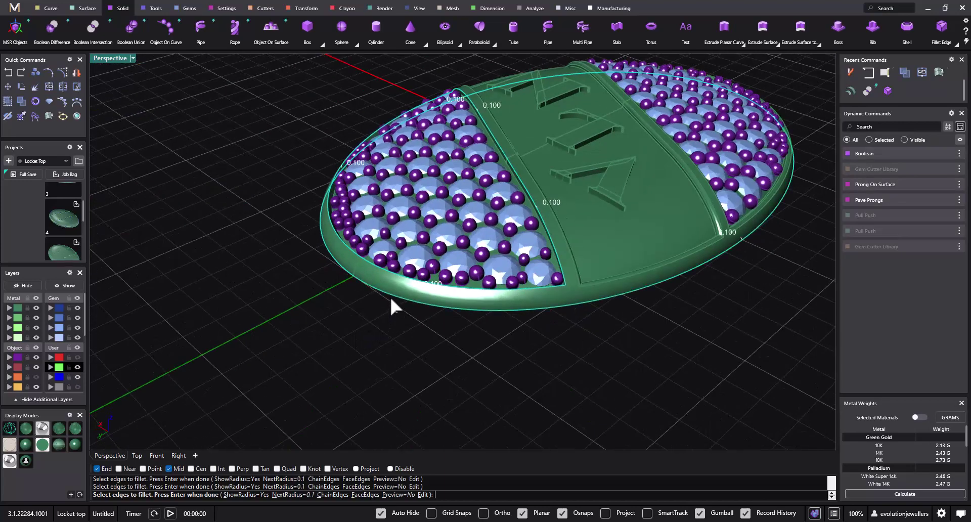
{"action": "key", "text": "Return"}
{"action": "key", "text": "Return"}
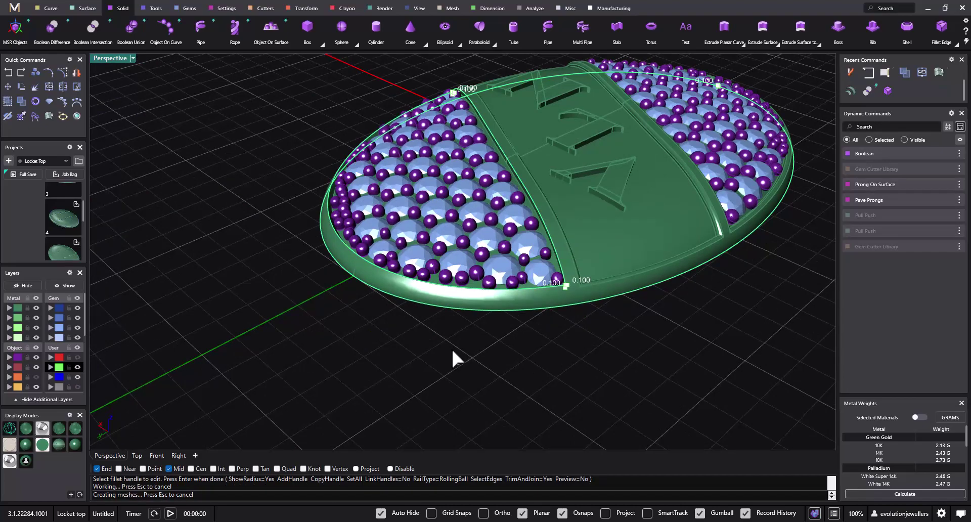
- Inspect the filleted lettering panel, pavé recesses and outer rim of the locket top from several angles
{"action": "right_click_drag", "start_coordinate": [478, 363], "coordinate": [386, 215]}
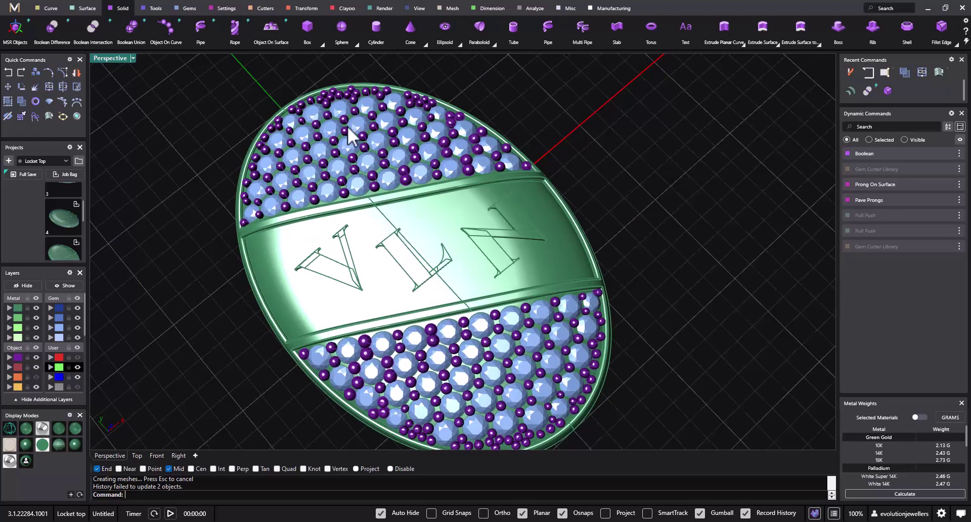
{"action": "right_click_drag", "start_coordinate": [405, 215], "coordinate": [486, 168]}
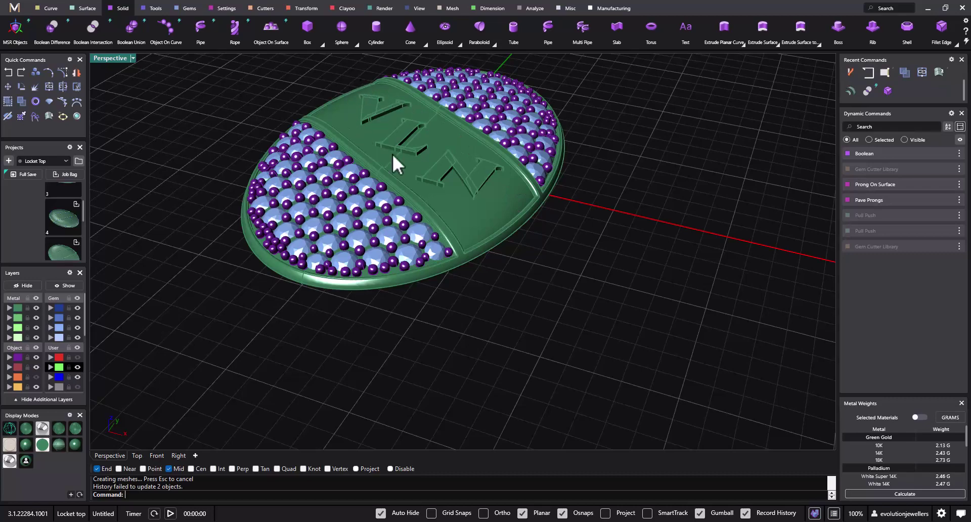
{"action": "right_click_drag", "start_coordinate": [380, 107], "coordinate": [509, 141]}
{"action": "right_click_drag", "start_coordinate": [412, 140], "coordinate": [434, 238]}
{"action": "scroll", "coordinate": [520, 221], "scroll_direction": "down", "scroll_amount": 2}
{"action": "right_click_drag", "start_coordinate": [521, 221], "coordinate": [524, 257]}
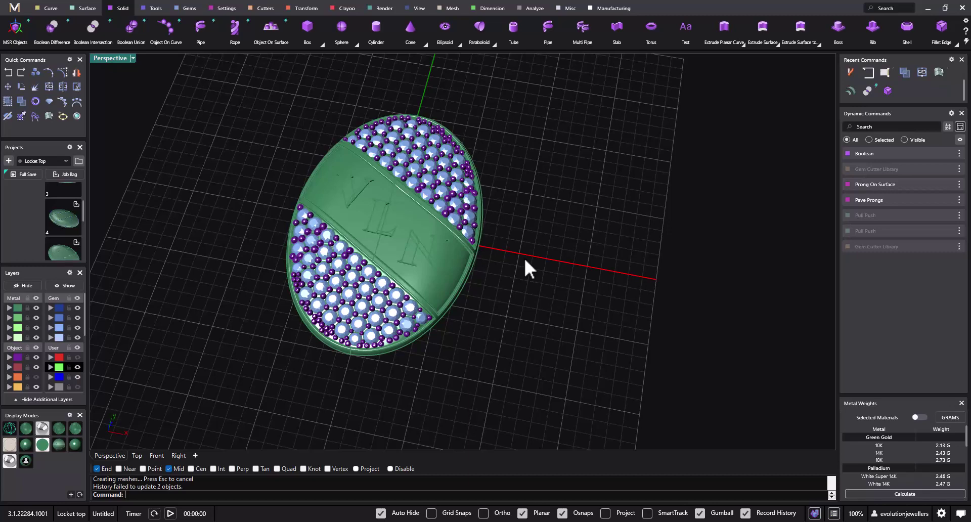
{"action": "right_click_drag", "start_coordinate": [521, 302], "coordinate": [568, 276]}
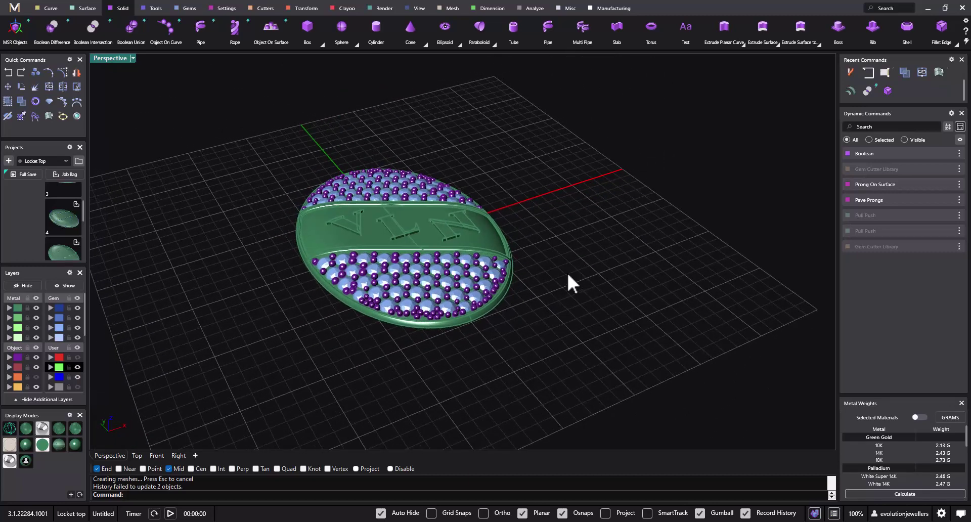